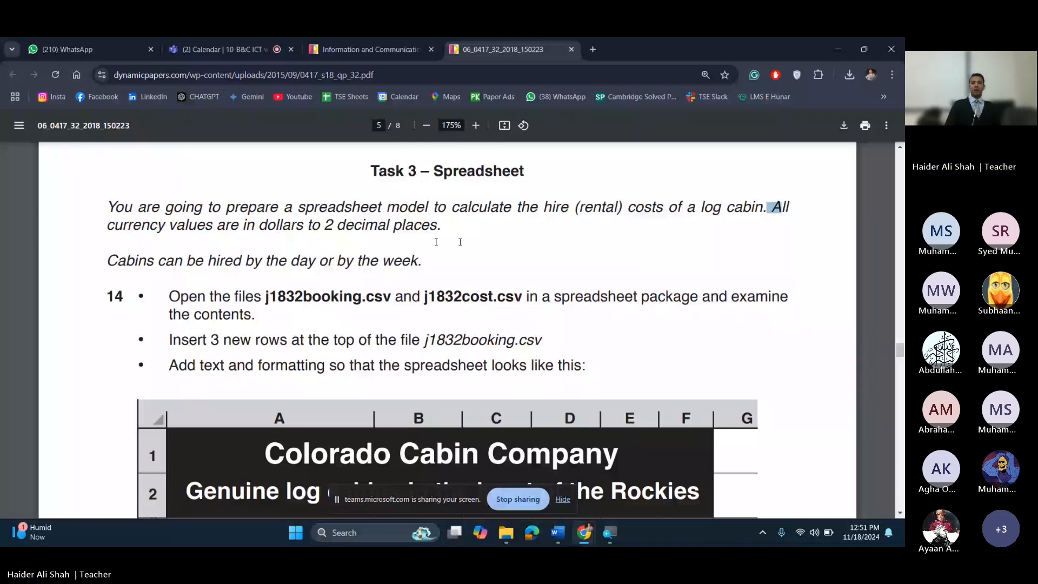
Step: Read the Task 3 spreadsheet instructions, highlighting the sentence about currency values
{"action": "left_click", "coordinate": [111, 225]}
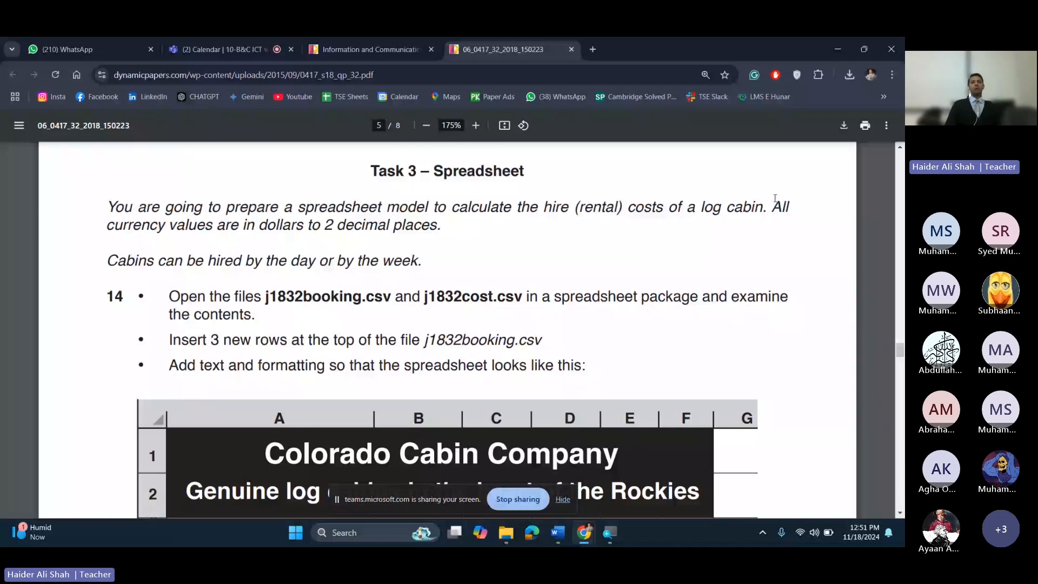
{"action": "left_click_drag", "start_coordinate": [773, 205], "coordinate": [247, 232]}
{"action": "left_click", "coordinate": [249, 233]}
{"action": "left_click_drag", "start_coordinate": [772, 207], "coordinate": [437, 226]}
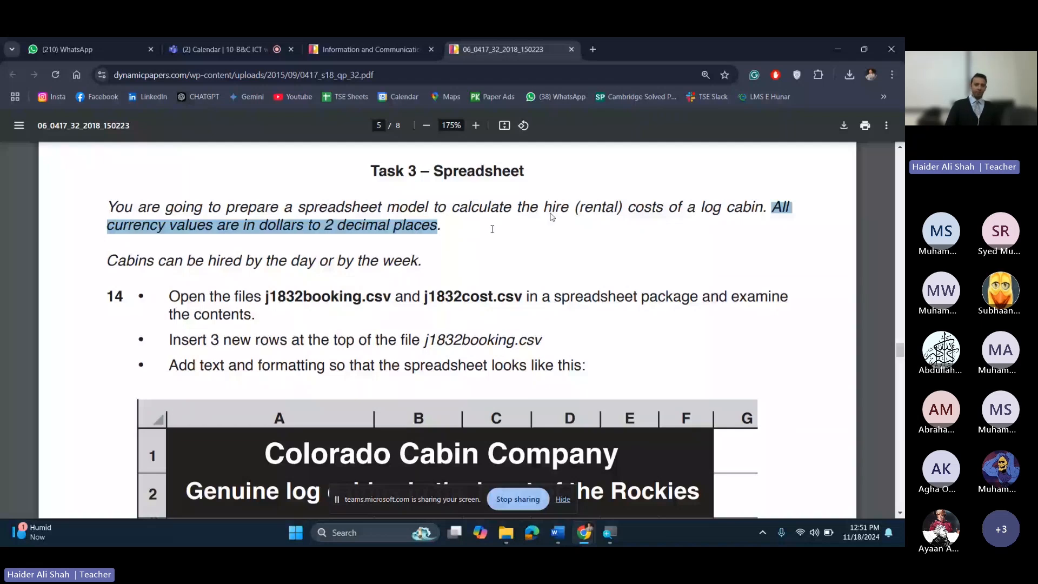
{"action": "left_click", "coordinate": [260, 266]}
{"action": "scroll", "coordinate": [330, 239], "scroll_direction": "down", "scroll_amount": 1}
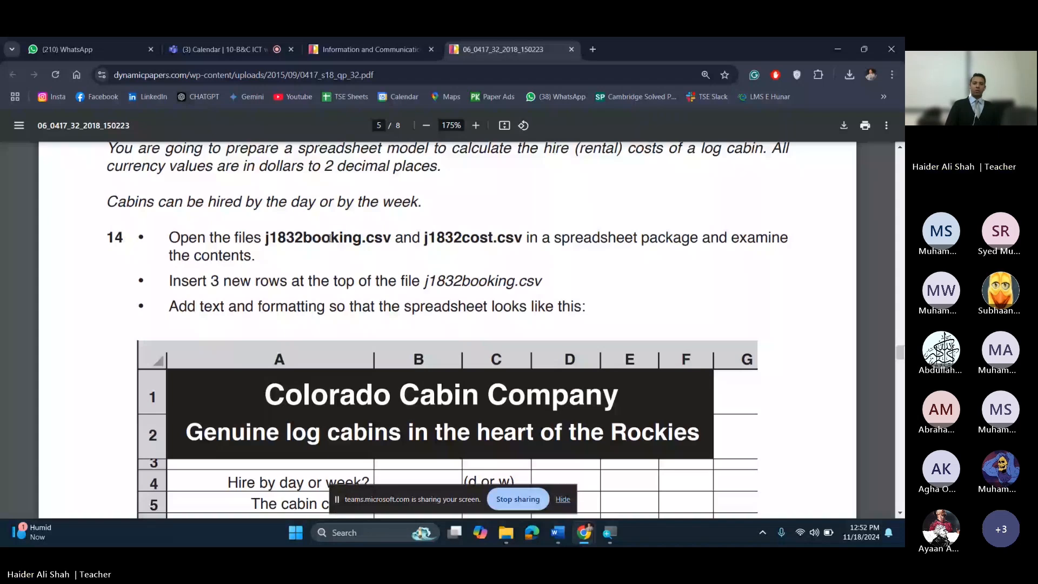
{"action": "key", "text": "alt+Tab"}
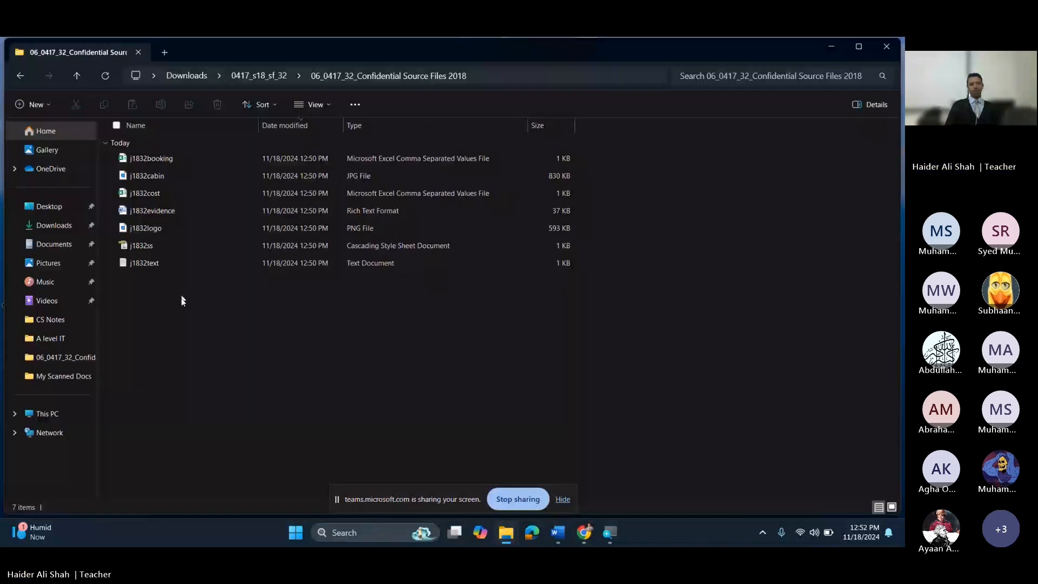
Step: Open j1832booking and then j1832cost from the source files folder in Excel
{"action": "double_click", "coordinate": [168, 158]}
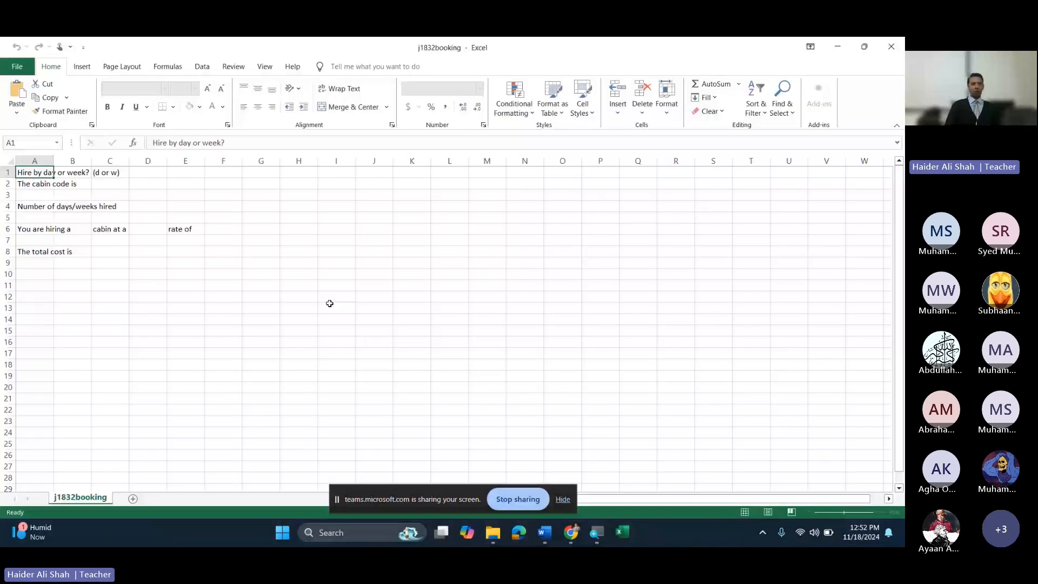
{"action": "key", "text": "alt+Tab"}
{"action": "double_click", "coordinate": [157, 193]}
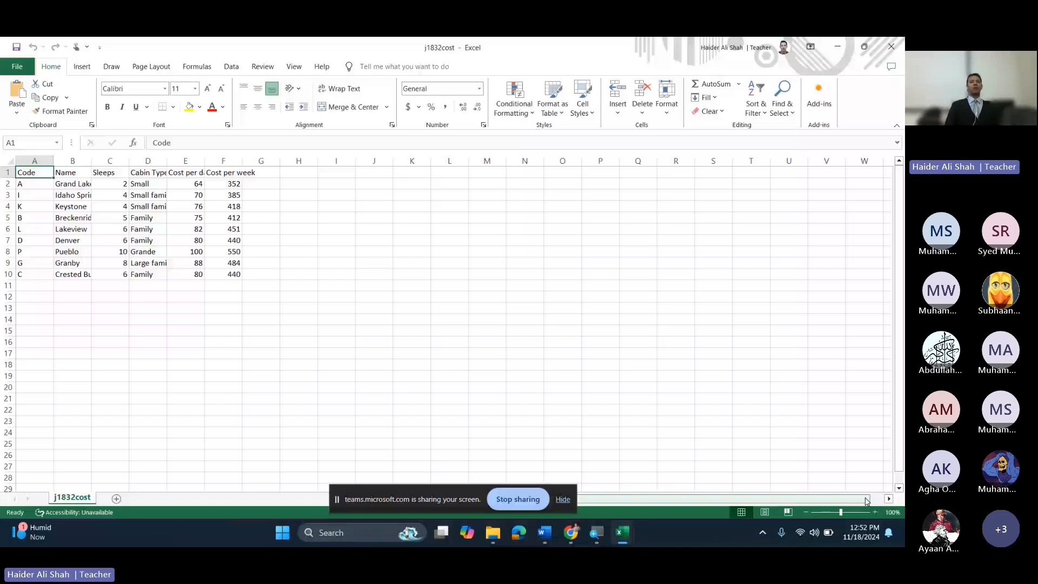
Step: Zoom in on j1832cost and AutoFit every column so names, types and headers show fully
{"action": "left_click", "coordinate": [876, 512]}
{"action": "left_click", "coordinate": [876, 512]}
{"action": "left_click", "coordinate": [876, 513]}
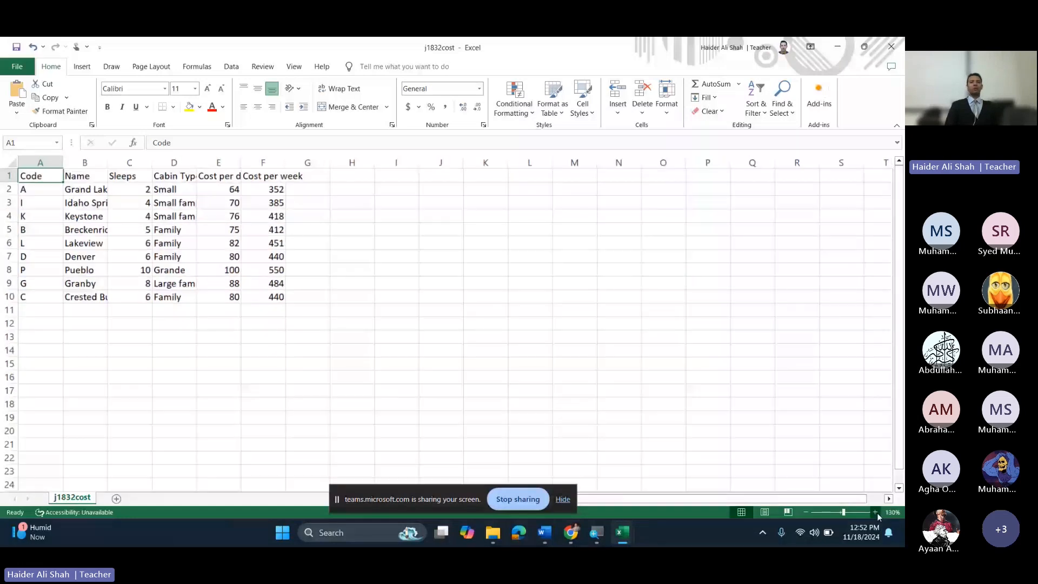
{"action": "left_click", "coordinate": [876, 512]}
{"action": "left_click", "coordinate": [876, 513]}
{"action": "left_click", "coordinate": [876, 512]}
{"action": "left_click", "coordinate": [876, 512]}
{"action": "left_click", "coordinate": [876, 513]}
{"action": "left_click", "coordinate": [876, 513]}
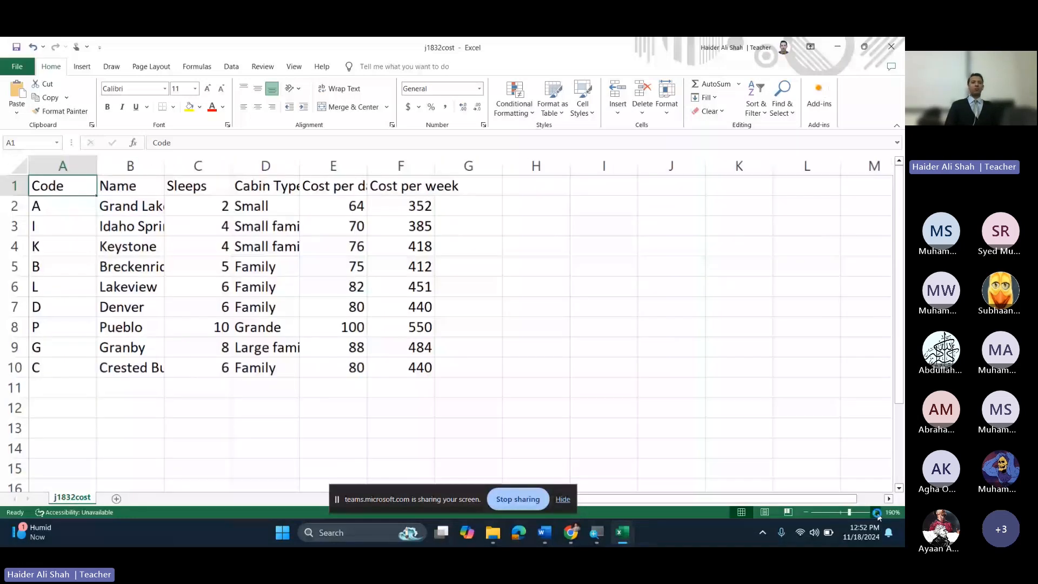
{"action": "left_click", "coordinate": [876, 513]}
{"action": "left_click", "coordinate": [876, 512]}
{"action": "left_click", "coordinate": [876, 513]}
{"action": "key", "text": "ctrl+a"}
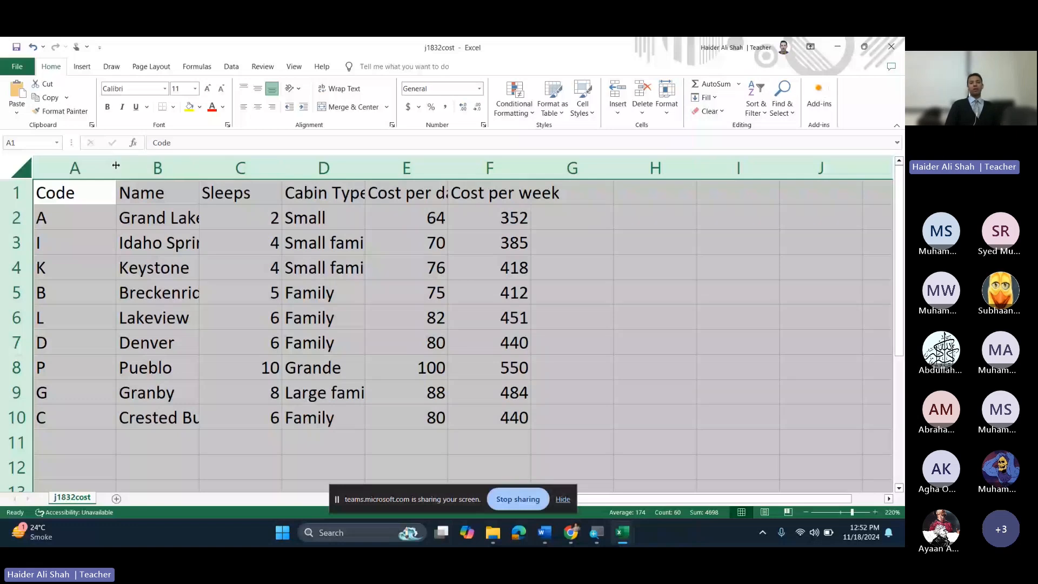
{"action": "double_click", "coordinate": [116, 165]}
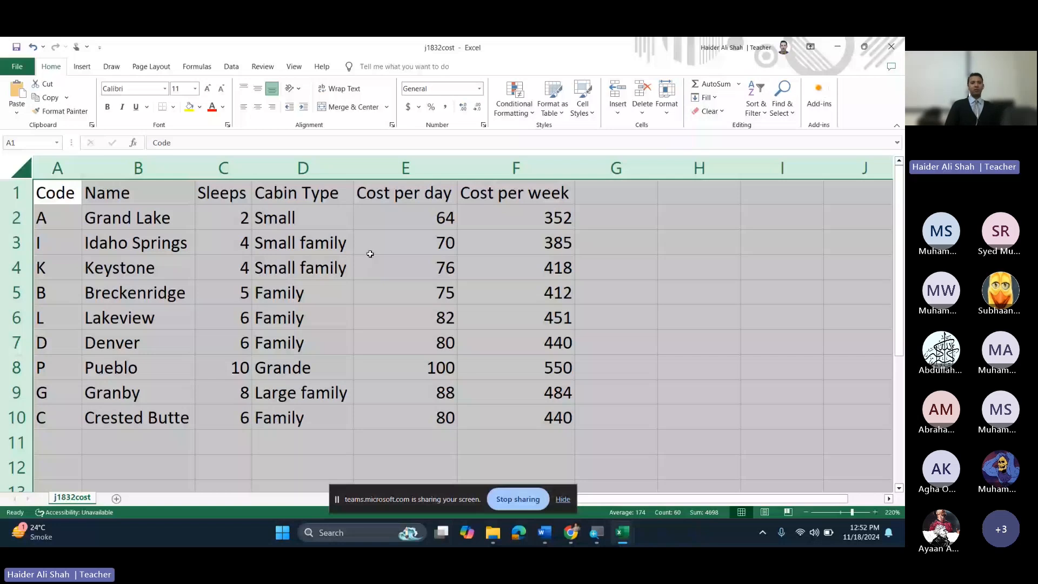
Step: Inspect the cabin names, types, Sleeps and cost values, then minimize j1832cost
{"action": "left_click_drag", "start_coordinate": [557, 417], "coordinate": [67, 192]}
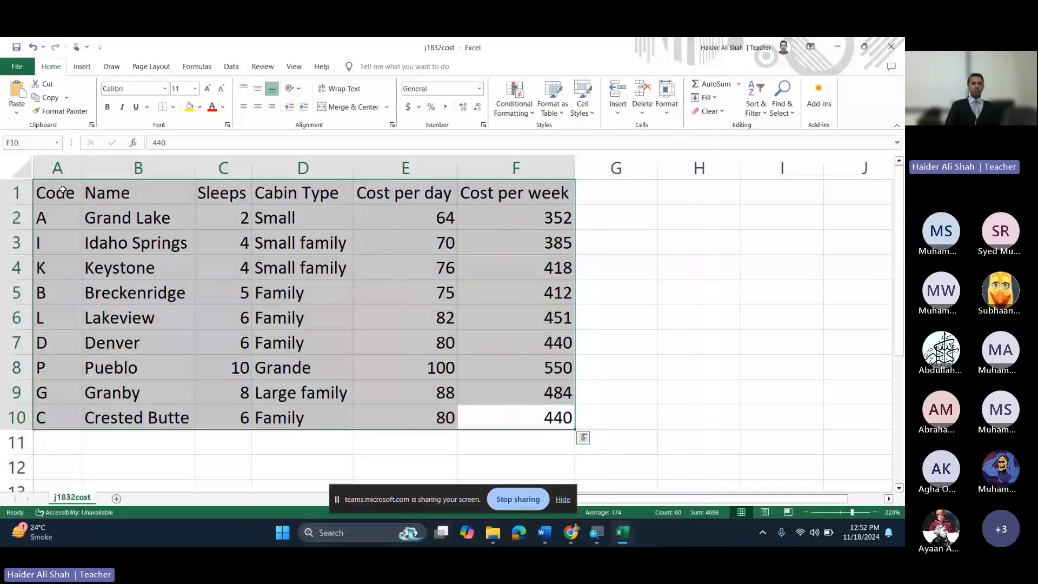
{"action": "left_click", "coordinate": [617, 253]}
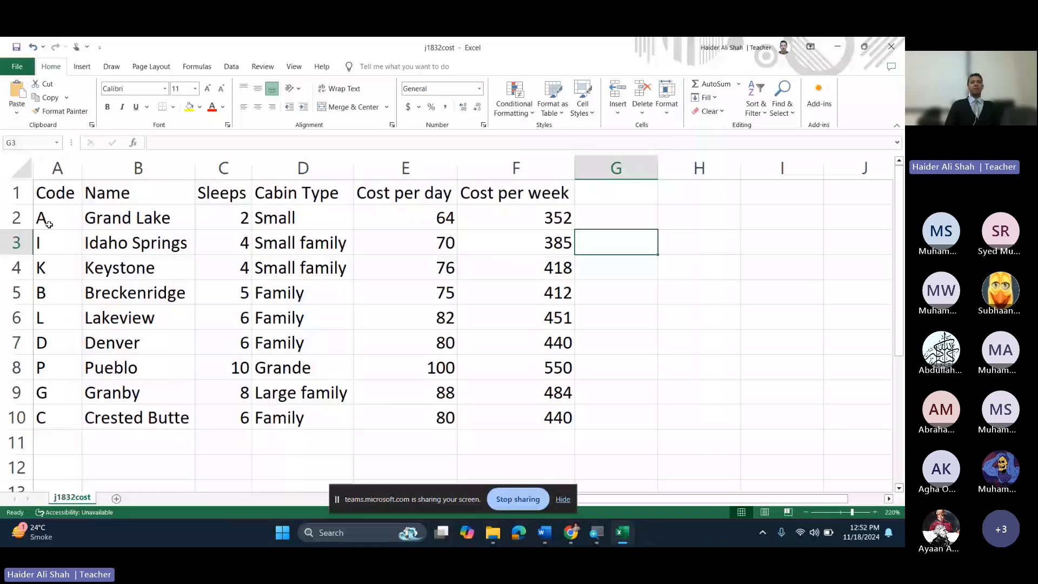
{"action": "left_click_drag", "start_coordinate": [108, 218], "coordinate": [135, 418]}
{"action": "left_click_drag", "start_coordinate": [280, 218], "coordinate": [292, 343]}
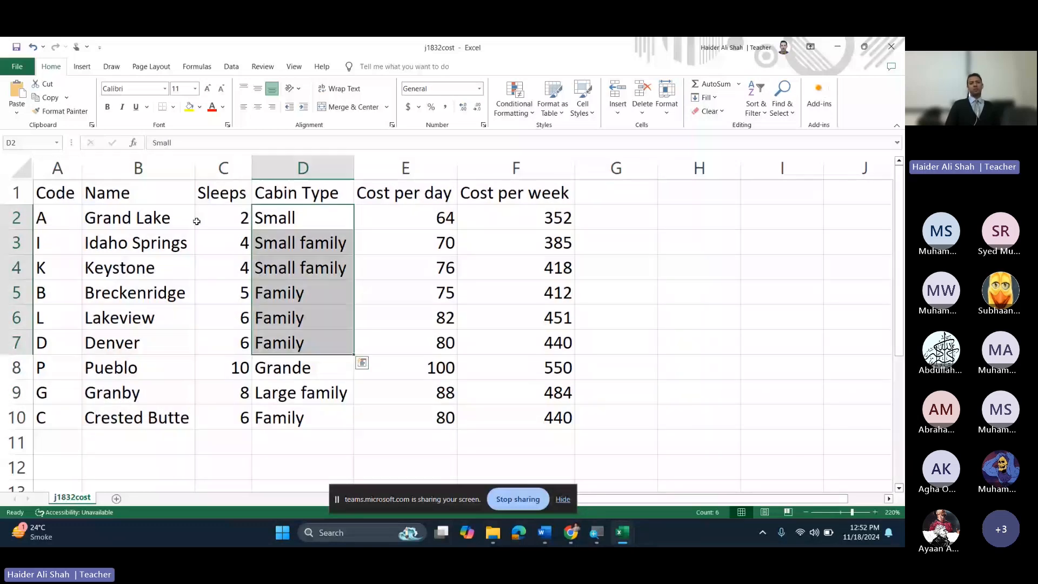
{"action": "left_click_drag", "start_coordinate": [197, 221], "coordinate": [223, 319]}
{"action": "left_click", "coordinate": [406, 216]}
{"action": "left_click", "coordinate": [519, 220]}
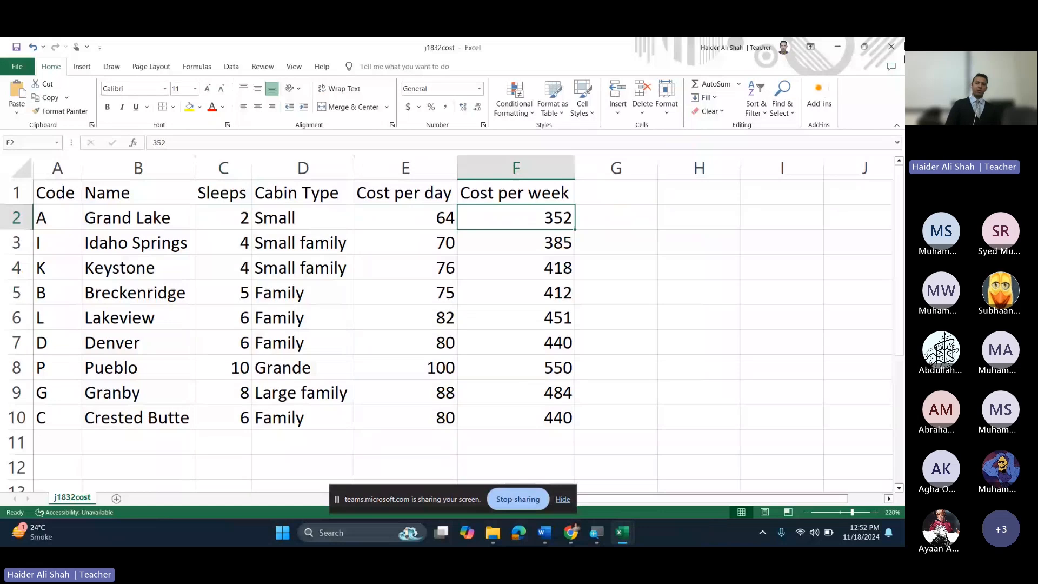
{"action": "left_click", "coordinate": [837, 43]}
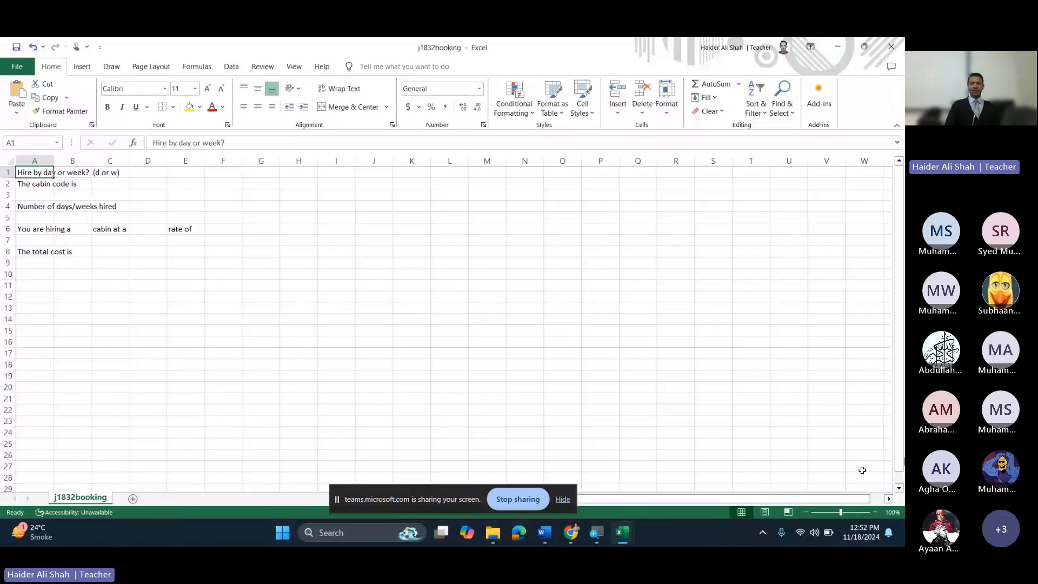
Step: Zoom in on j1832booking and AutoFit all its columns so every label reads in full
{"action": "left_click", "coordinate": [877, 513]}
{"action": "left_click", "coordinate": [876, 512]}
{"action": "left_click", "coordinate": [877, 512]}
{"action": "left_click", "coordinate": [877, 512]}
{"action": "left_click", "coordinate": [877, 512]}
{"action": "left_click", "coordinate": [876, 512]}
{"action": "left_click", "coordinate": [876, 512]}
{"action": "left_click", "coordinate": [877, 512]}
{"action": "left_click", "coordinate": [876, 513]}
{"action": "left_click", "coordinate": [876, 512]}
{"action": "left_click", "coordinate": [876, 512]}
{"action": "left_click", "coordinate": [877, 512]}
{"action": "left_click", "coordinate": [876, 512]}
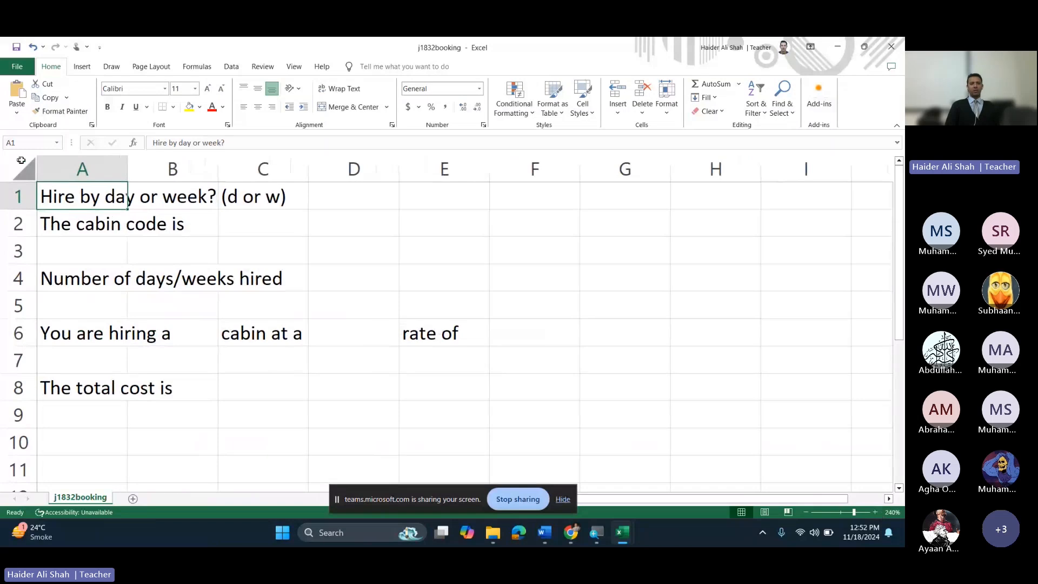
{"action": "left_click", "coordinate": [25, 169]}
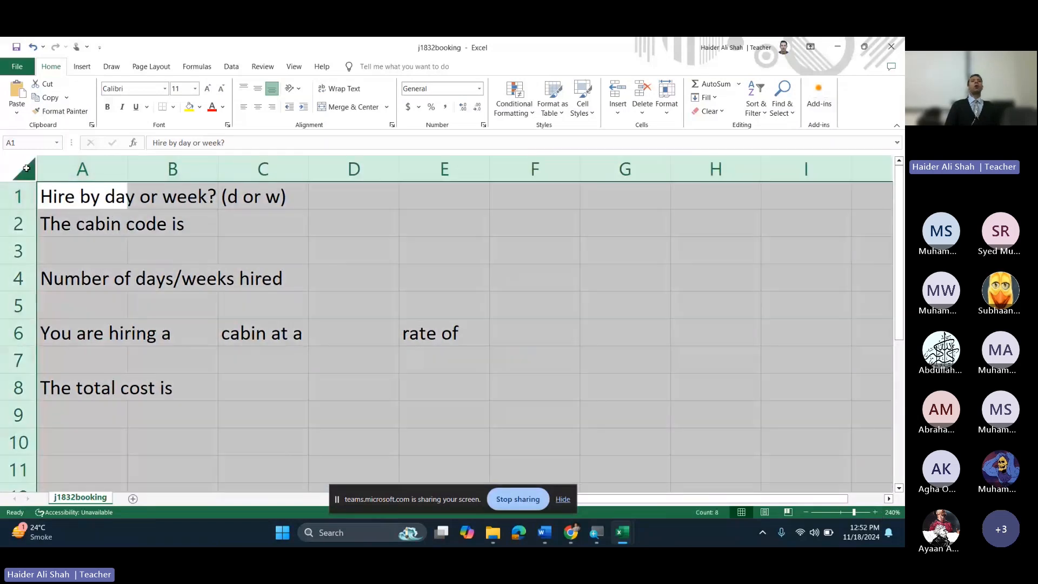
{"action": "double_click", "coordinate": [130, 168]}
{"action": "left_click", "coordinate": [238, 248]}
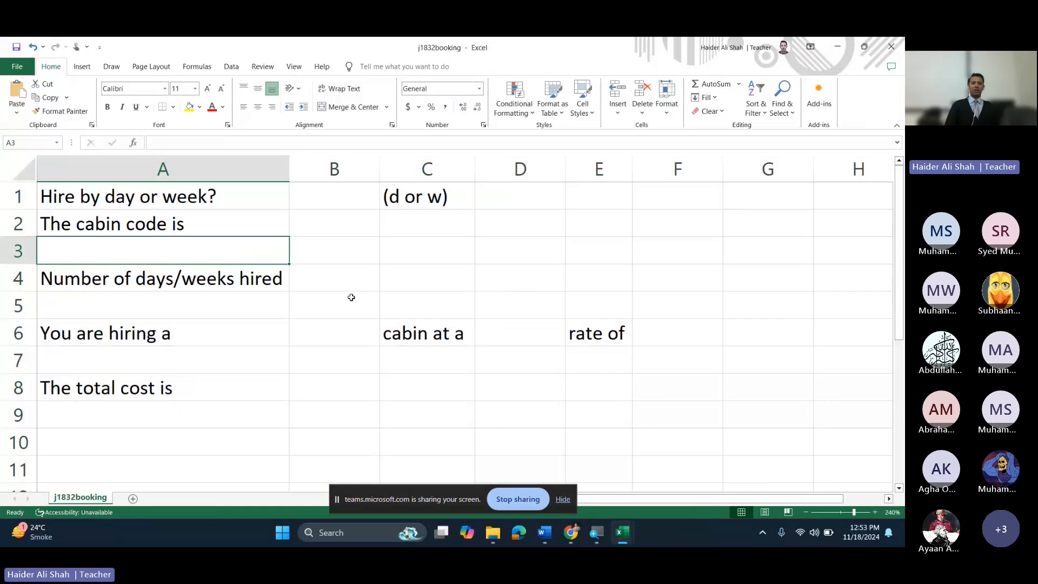
Step: Check the booking labels and empty input cells B1:B8, then minimize Excel
{"action": "left_click", "coordinate": [326, 210]}
{"action": "left_click", "coordinate": [179, 321]}
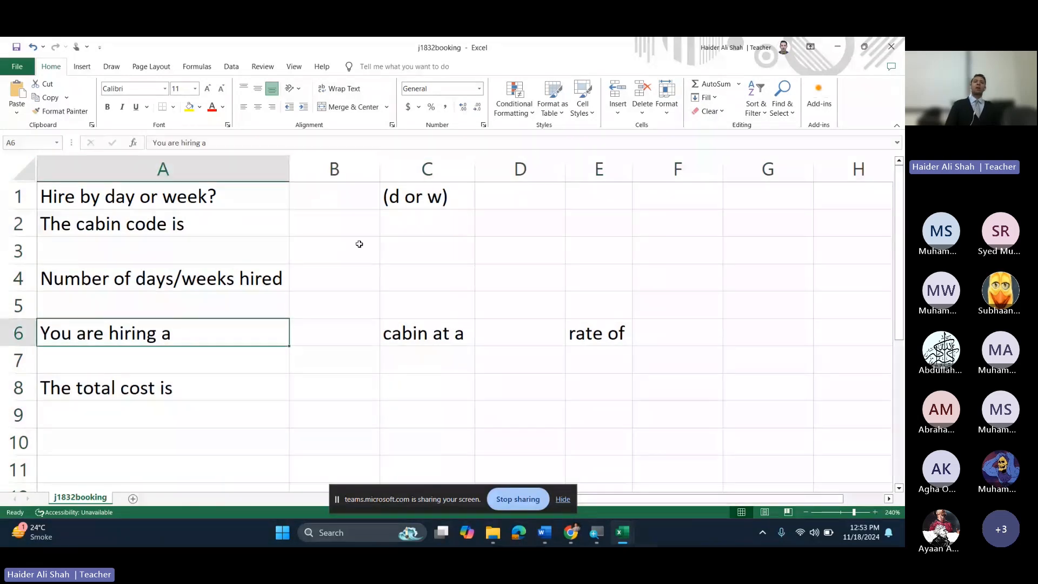
{"action": "left_click_drag", "start_coordinate": [333, 198], "coordinate": [320, 385]}
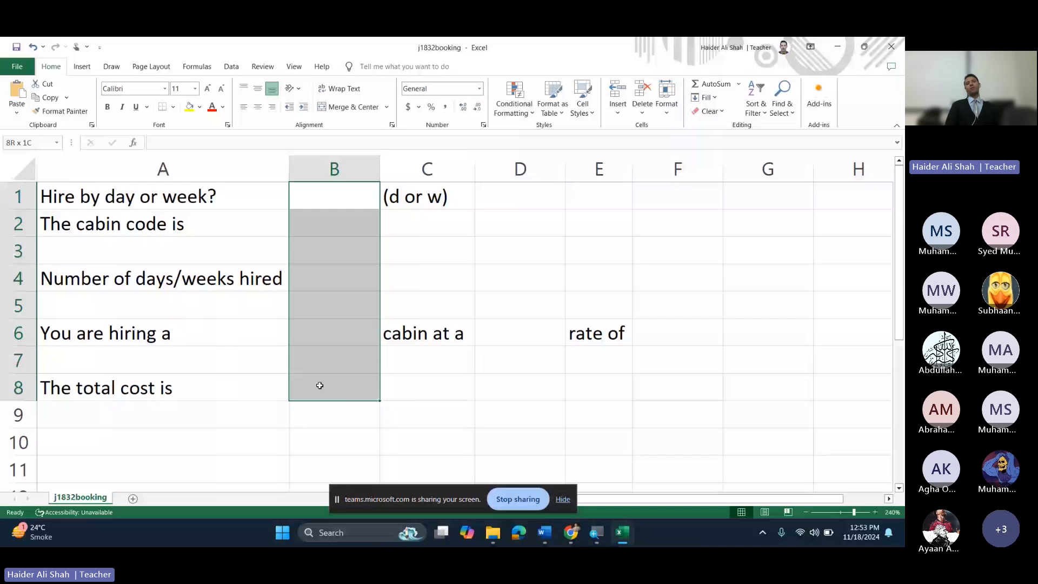
{"action": "left_click", "coordinate": [408, 274]}
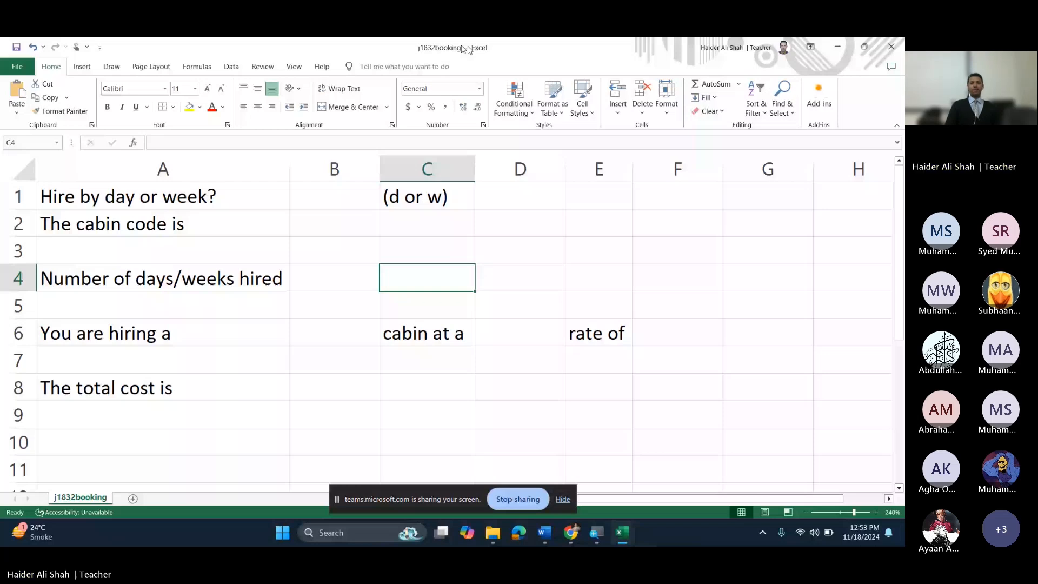
{"action": "left_click", "coordinate": [836, 46]}
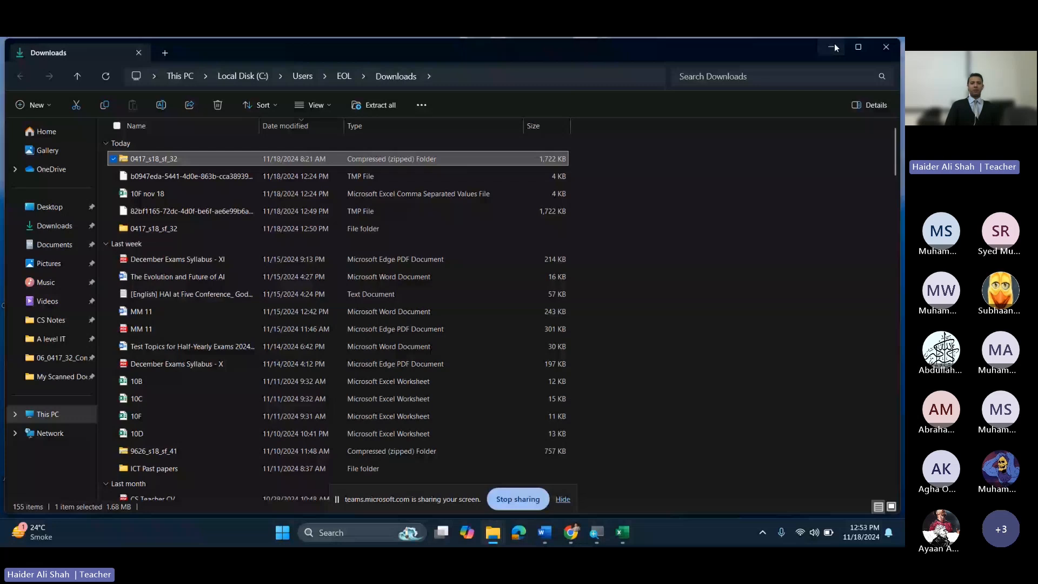
Step: Review the exam paper's Task 3 target layout and snap Chrome to the right half
{"action": "left_click", "coordinate": [835, 46]}
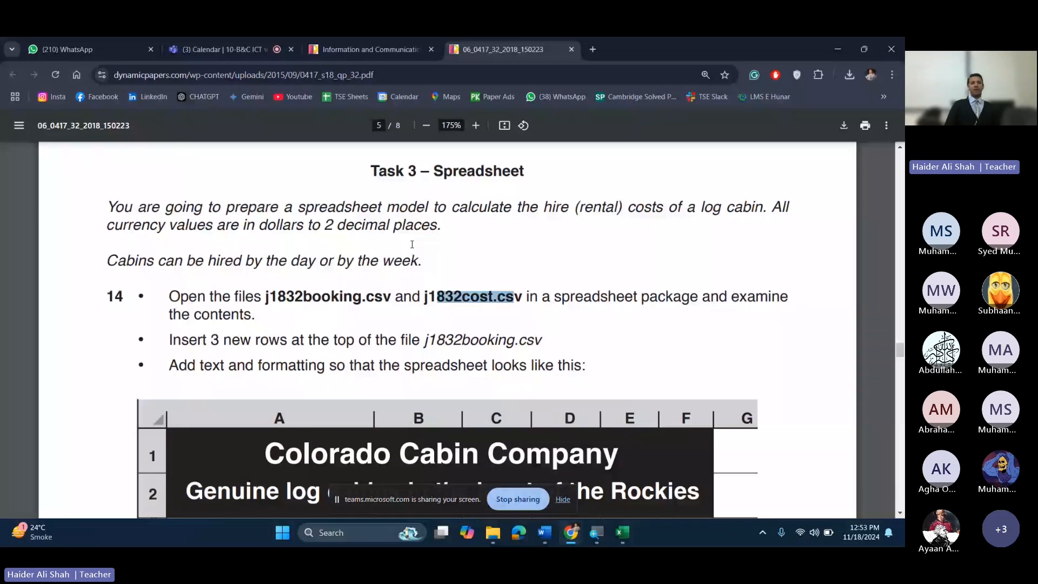
{"action": "scroll", "coordinate": [412, 244], "scroll_direction": "down", "scroll_amount": 1}
{"action": "left_click_drag", "start_coordinate": [108, 201], "coordinate": [421, 201]}
{"action": "left_click", "coordinate": [385, 218]}
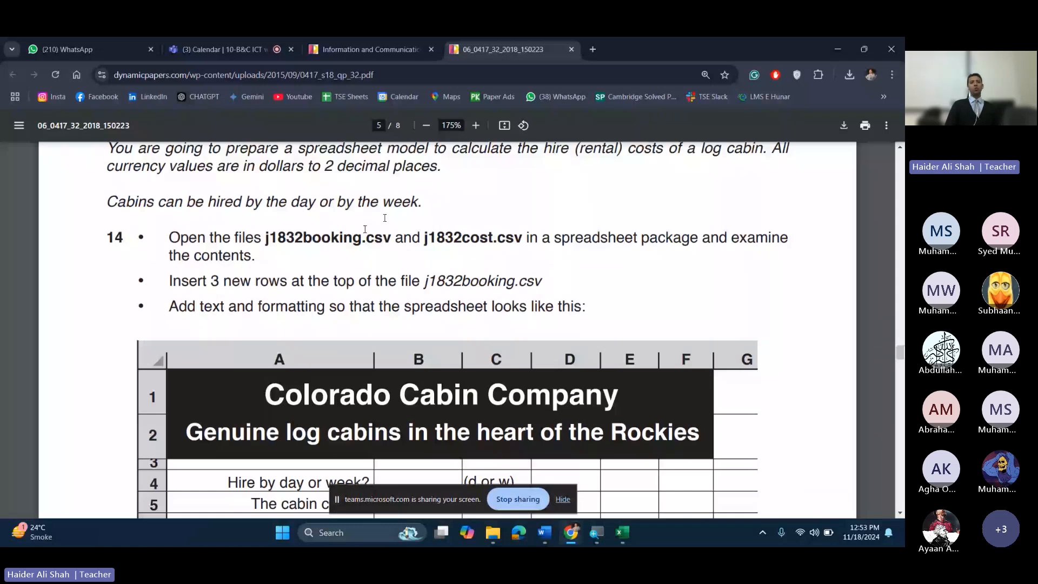
{"action": "scroll", "coordinate": [365, 230], "scroll_direction": "down", "scroll_amount": 1}
{"action": "left_click_drag", "start_coordinate": [211, 223], "coordinate": [335, 222]}
{"action": "key", "text": "super+Right"}
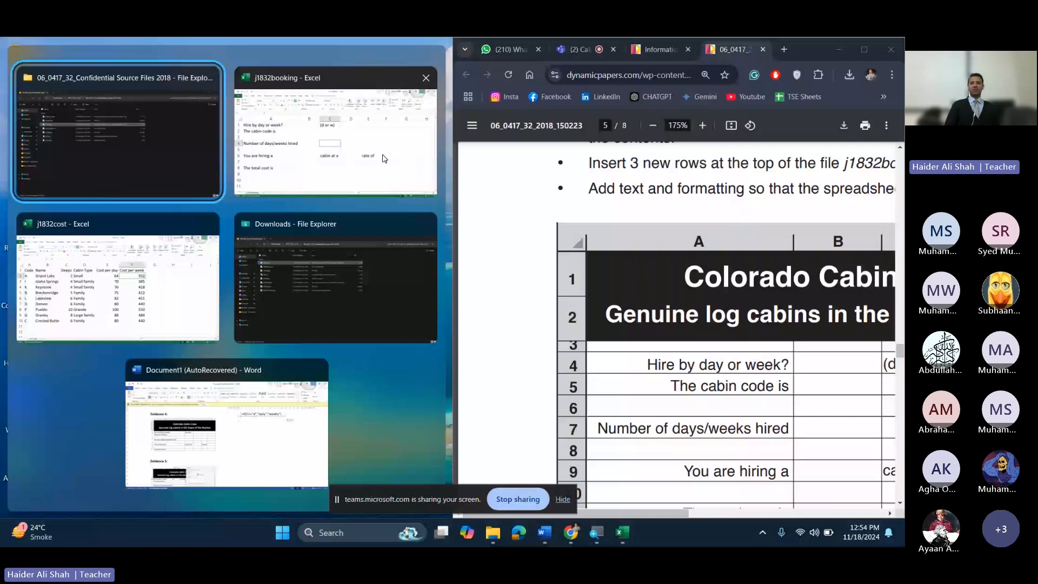
Step: Place j1832booking in the left half and widen it against the exam paper
{"action": "left_click", "coordinate": [384, 158]}
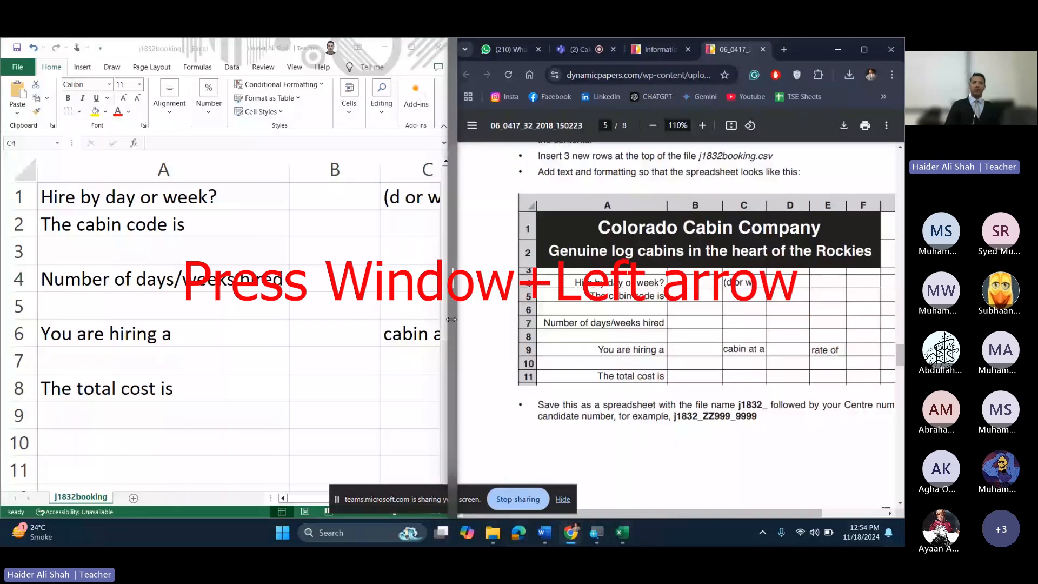
{"action": "left_click", "coordinate": [577, 49]}
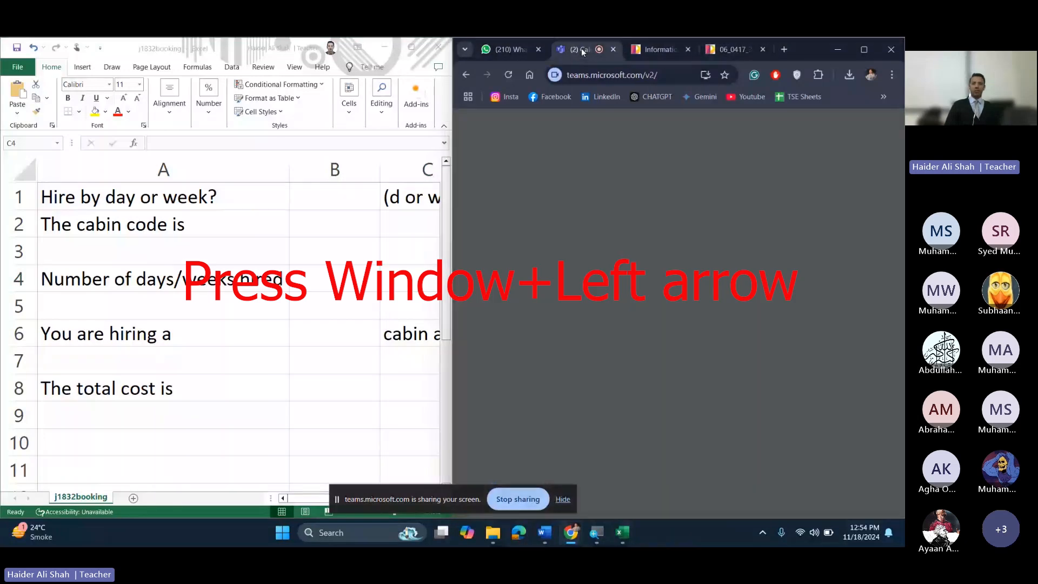
{"action": "left_click", "coordinate": [729, 50]}
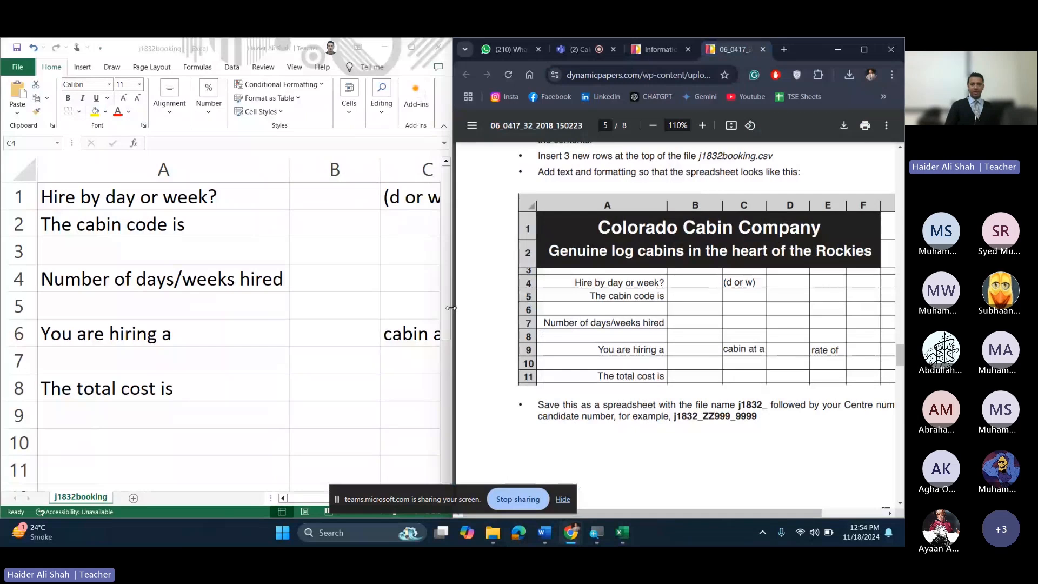
{"action": "left_click_drag", "start_coordinate": [451, 308], "coordinate": [626, 471]}
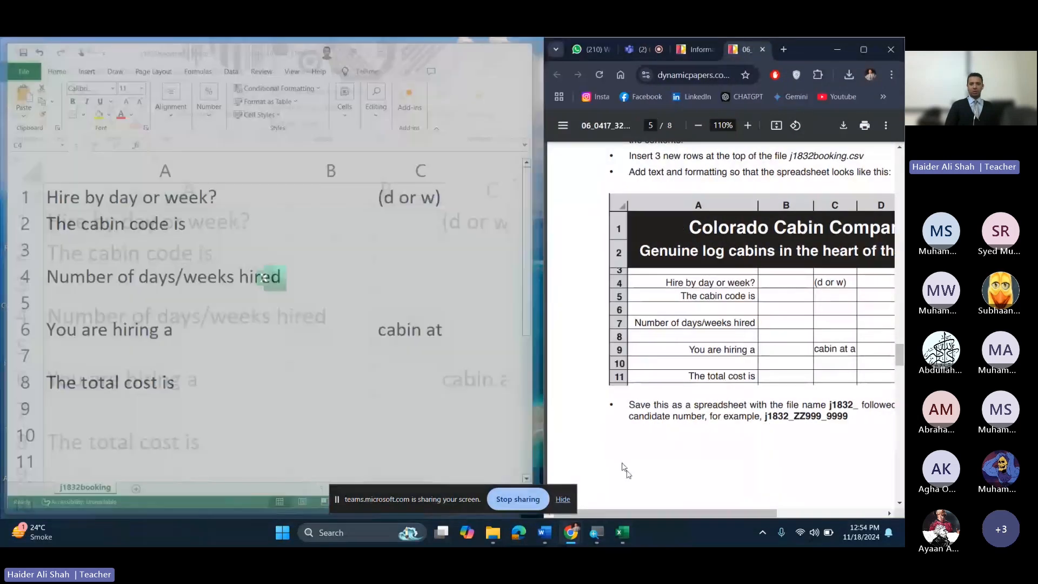
{"action": "left_click_drag", "start_coordinate": [700, 515], "coordinate": [762, 527]}
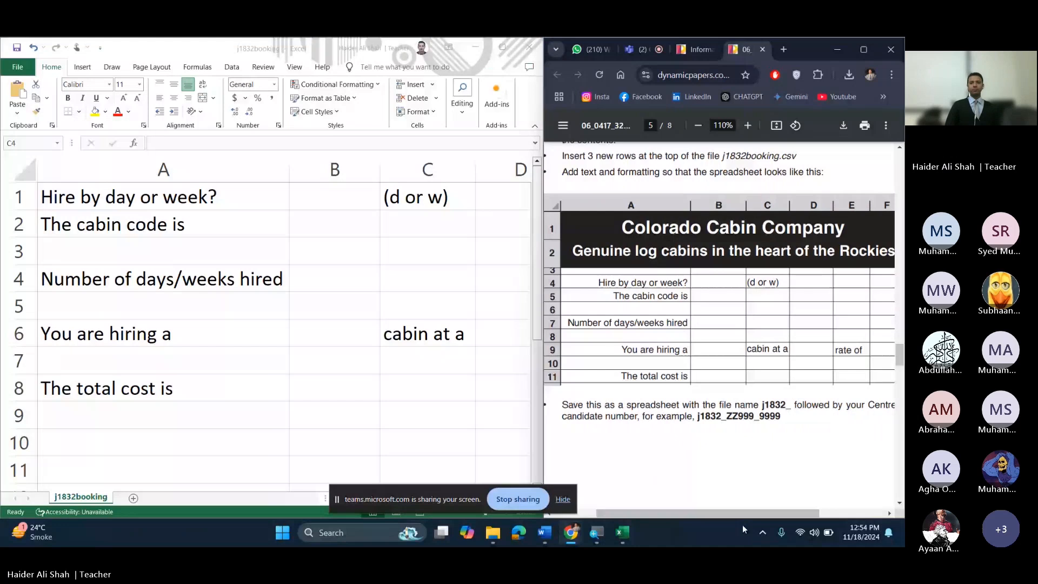
Step: Highlight the 'Insert 3 new rows' instruction and widen the Excel window slightly
{"action": "scroll", "coordinate": [574, 173], "scroll_direction": "up", "scroll_amount": 1}
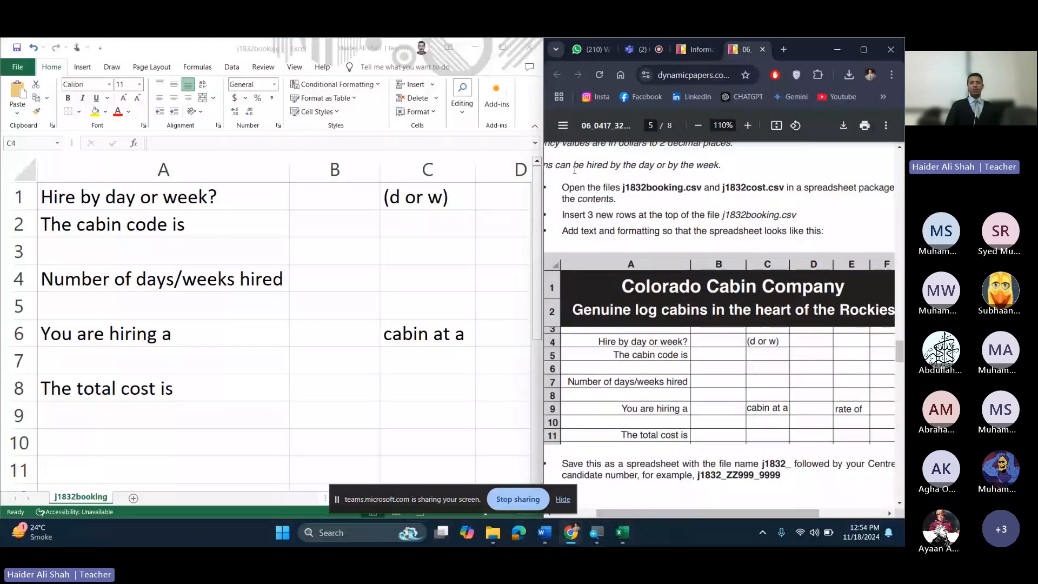
{"action": "left_click_drag", "start_coordinate": [589, 215], "coordinate": [752, 216]}
{"action": "left_click", "coordinate": [253, 200]}
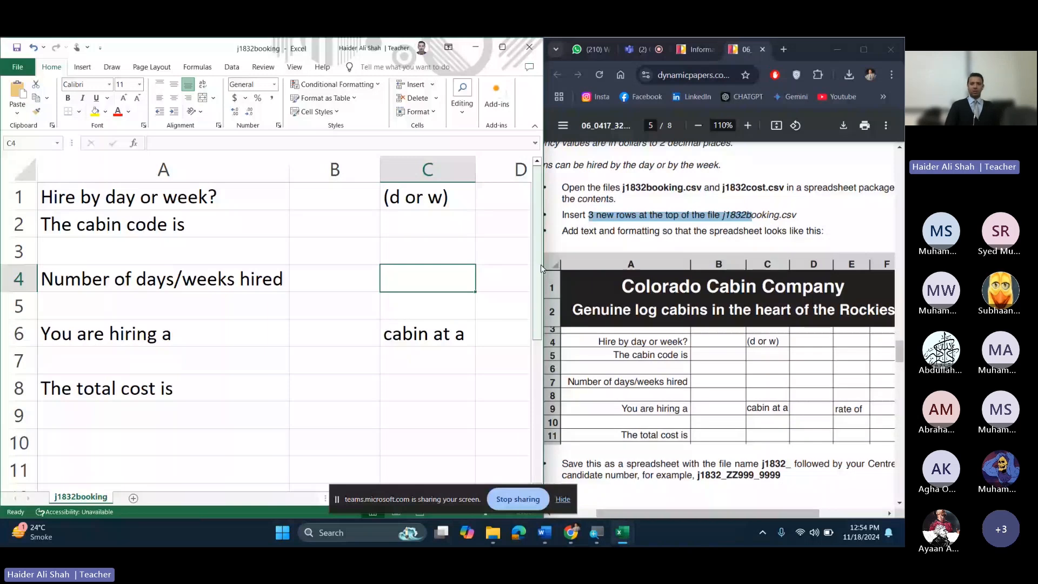
{"action": "left_click_drag", "start_coordinate": [541, 266], "coordinate": [553, 266]}
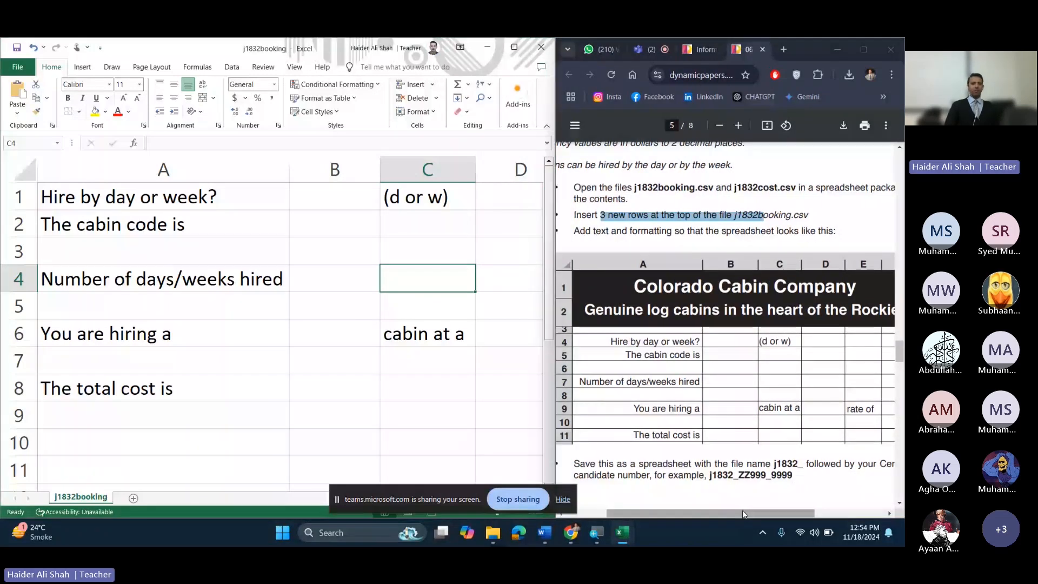
{"action": "left_click_drag", "start_coordinate": [742, 511], "coordinate": [739, 510]}
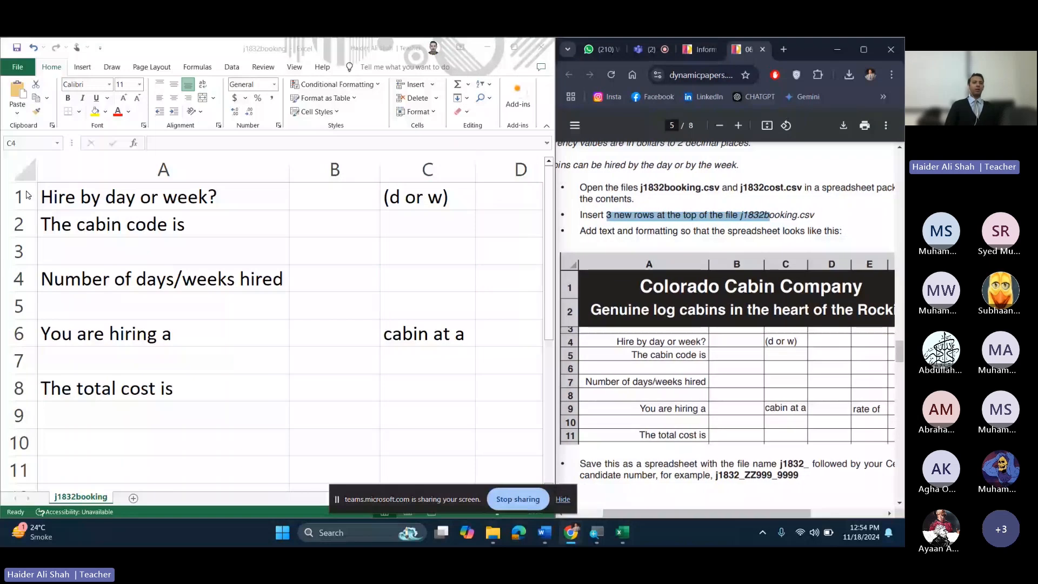
Step: Try inserting blank rows at the top of the sheet, then undo the extra insertions
{"action": "left_click", "coordinate": [13, 197]}
{"action": "key", "text": "ctrl+plus"}
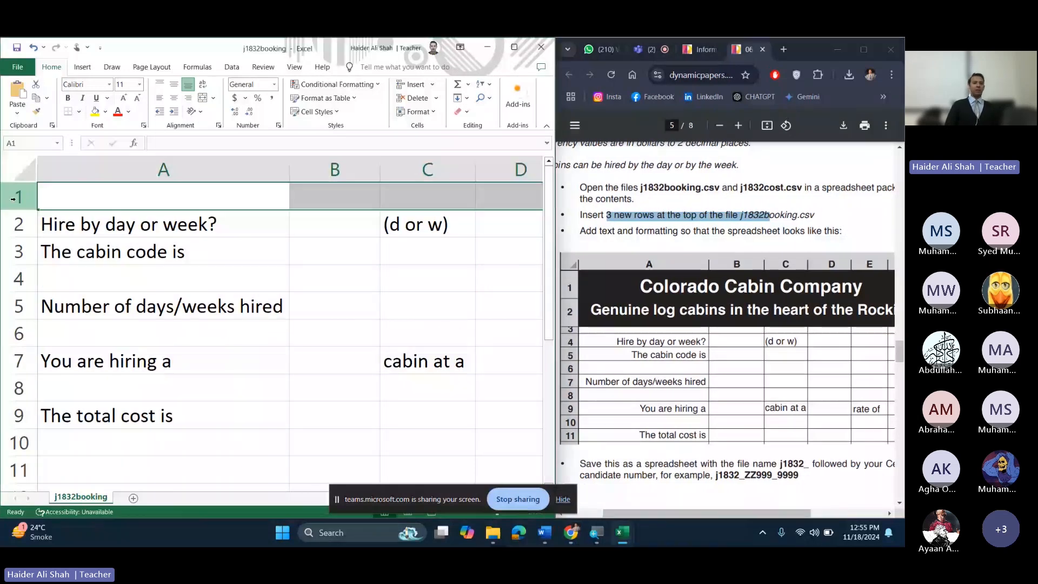
{"action": "right_click", "coordinate": [13, 198]}
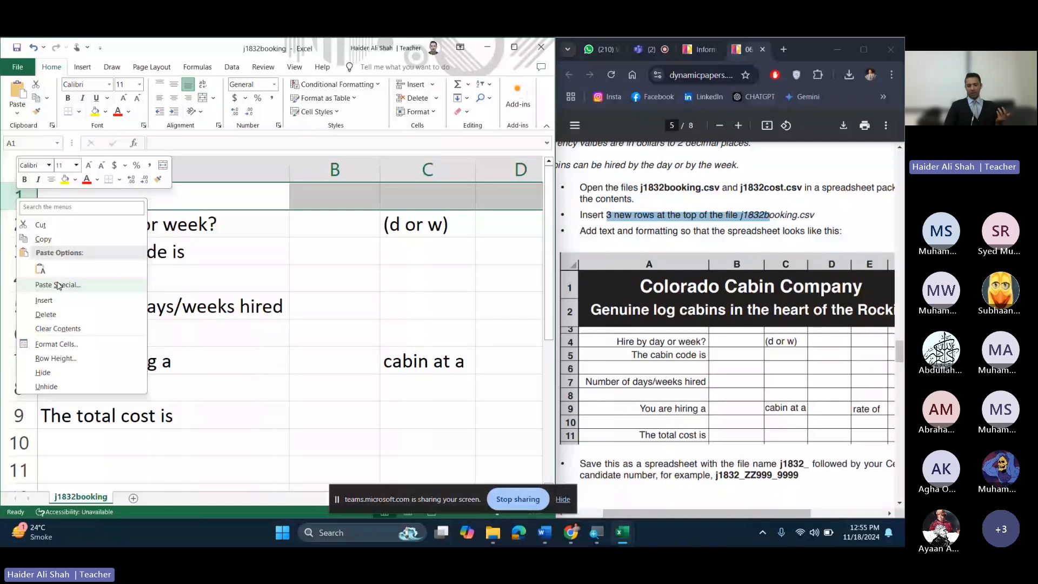
{"action": "left_click", "coordinate": [44, 301]}
{"action": "left_click", "coordinate": [87, 219]}
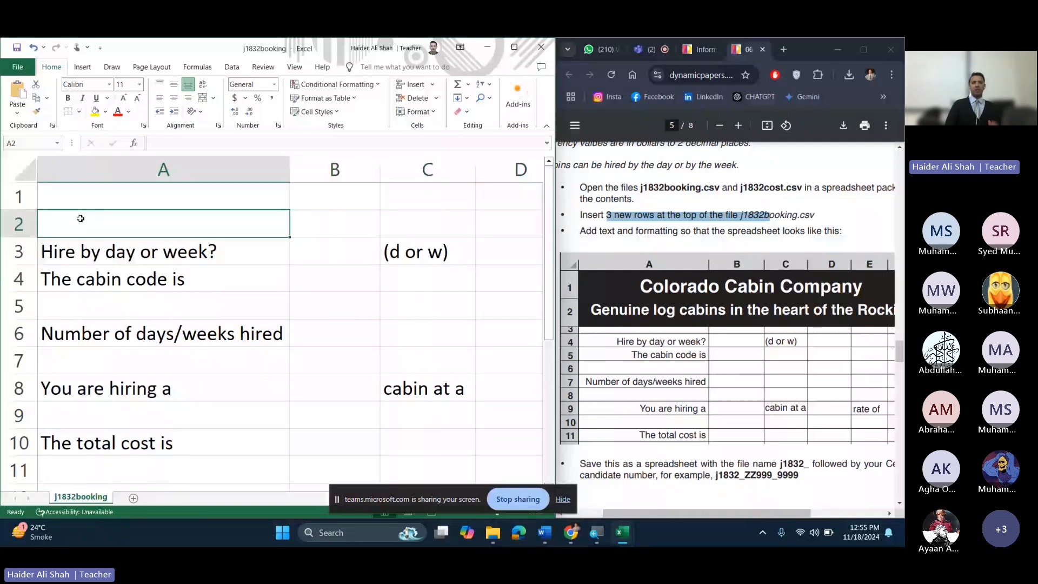
{"action": "key", "text": "ctrl+z"}
{"action": "key", "text": "ctrl+z"}
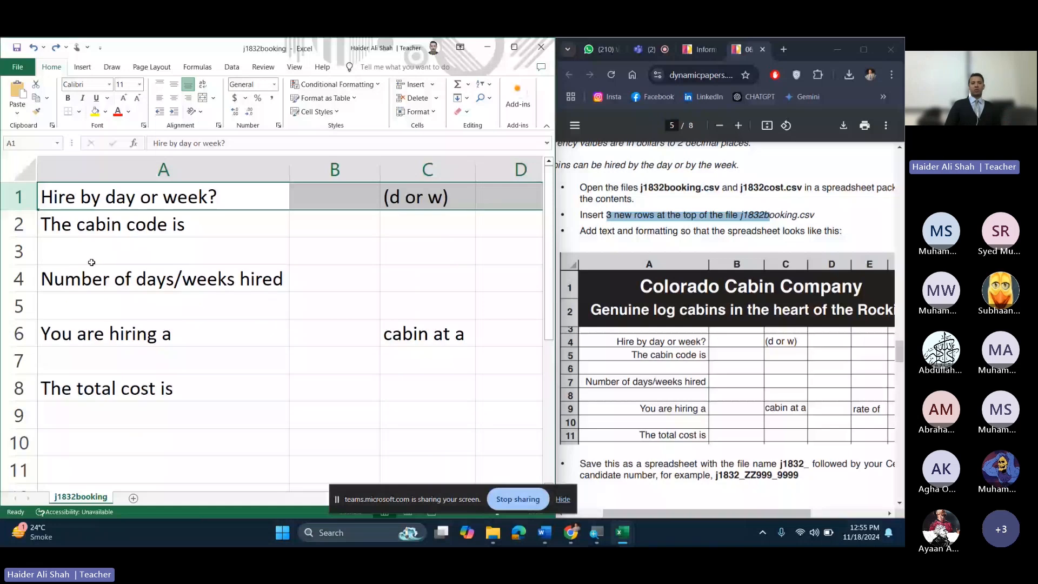
{"action": "left_click", "coordinate": [124, 252]}
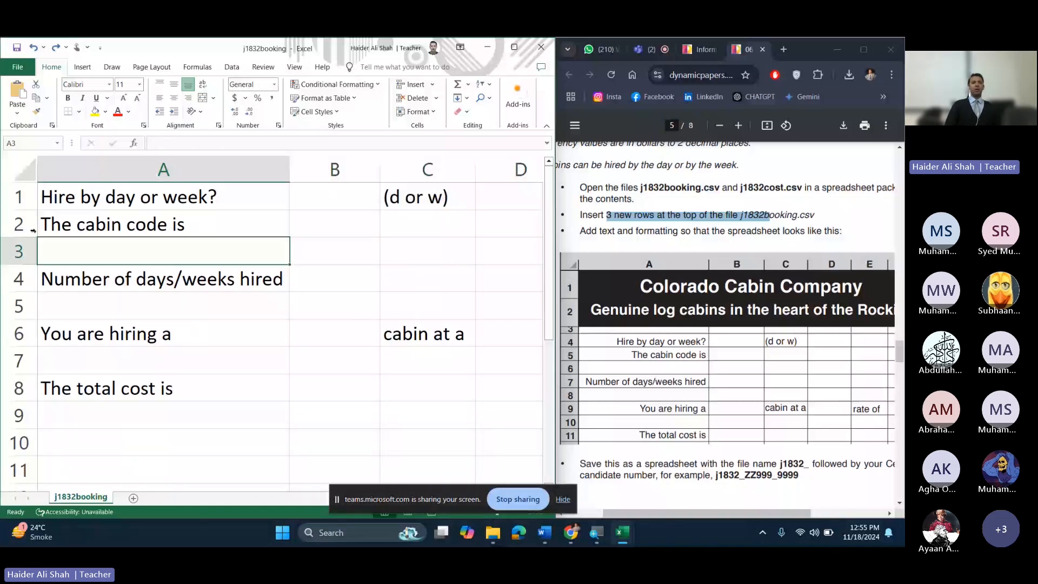
Step: Insert three blank rows above rows 1–3 so 'Hire by day or week?' moves to row 4
{"action": "left_click_drag", "start_coordinate": [19, 197], "coordinate": [17, 260]}
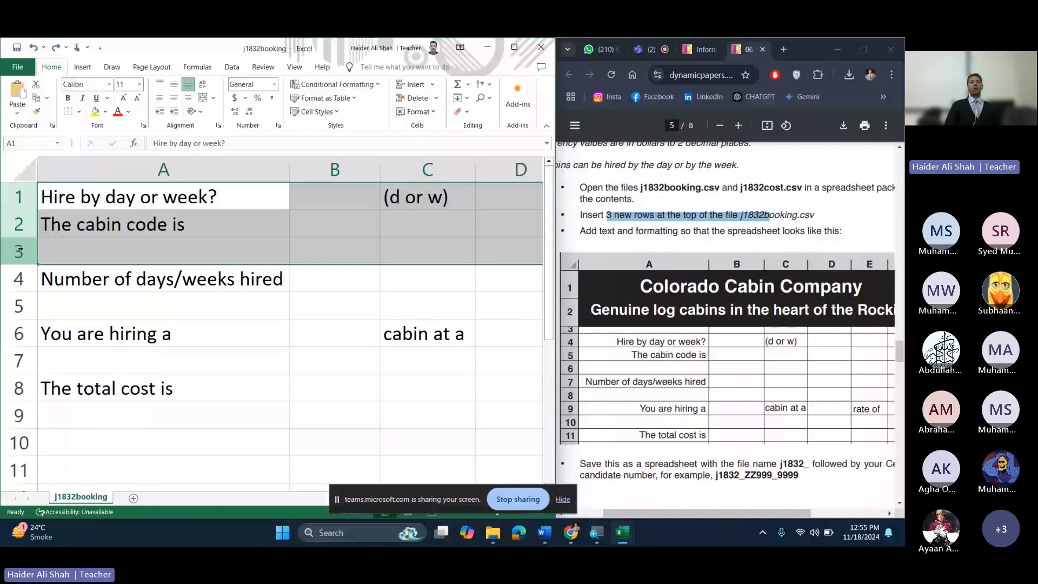
{"action": "right_click", "coordinate": [19, 252]}
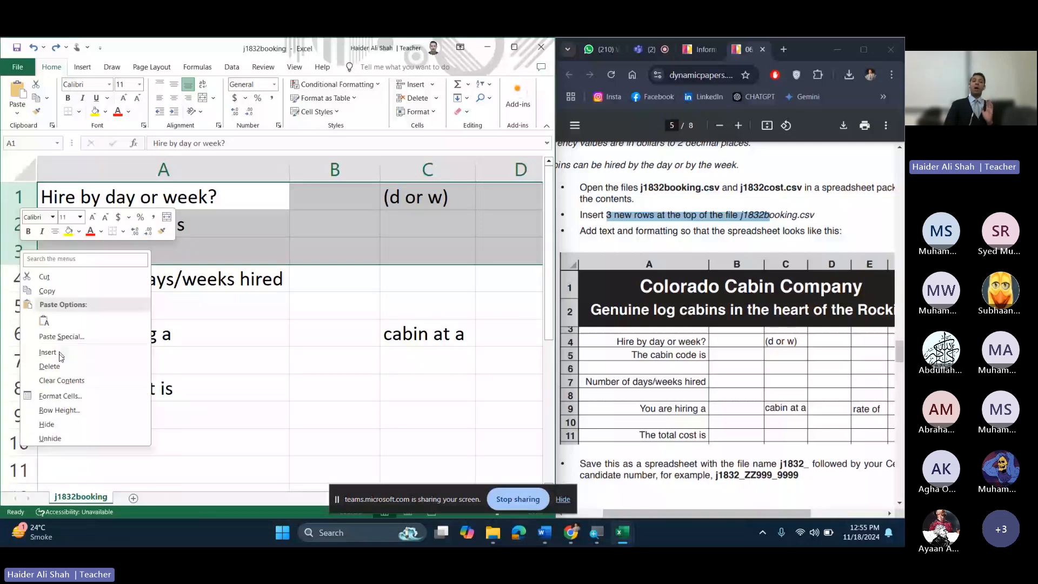
{"action": "left_click", "coordinate": [59, 353]}
{"action": "left_click", "coordinate": [73, 254]}
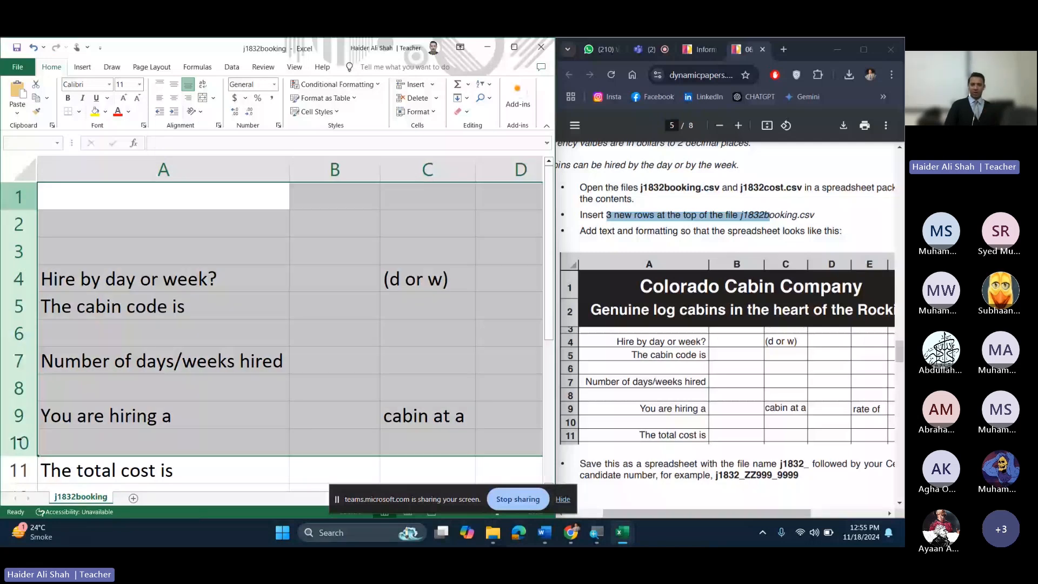
{"action": "left_click", "coordinate": [293, 466]}
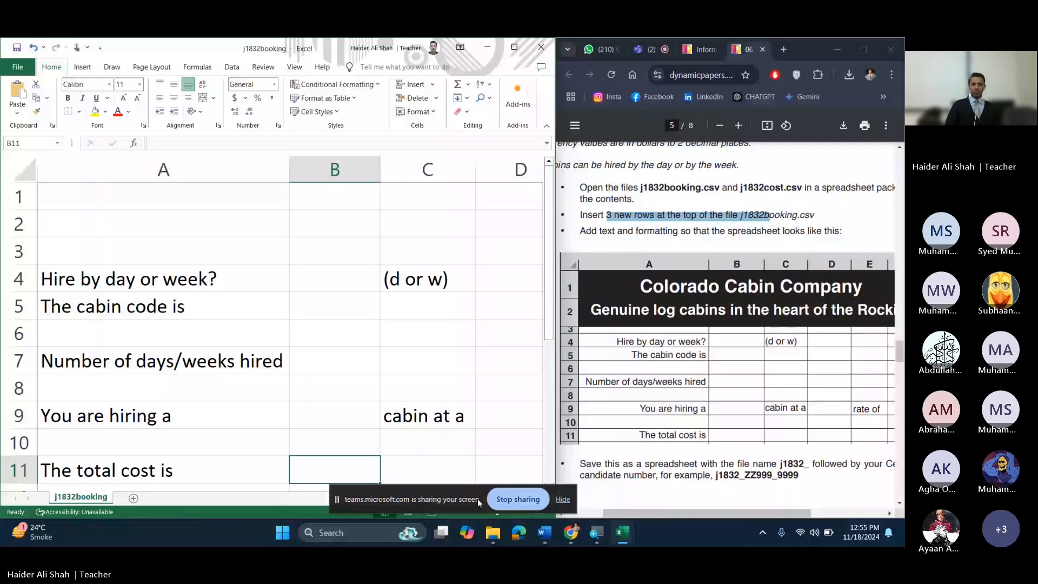
{"action": "left_click_drag", "start_coordinate": [478, 499], "coordinate": [777, 108]}
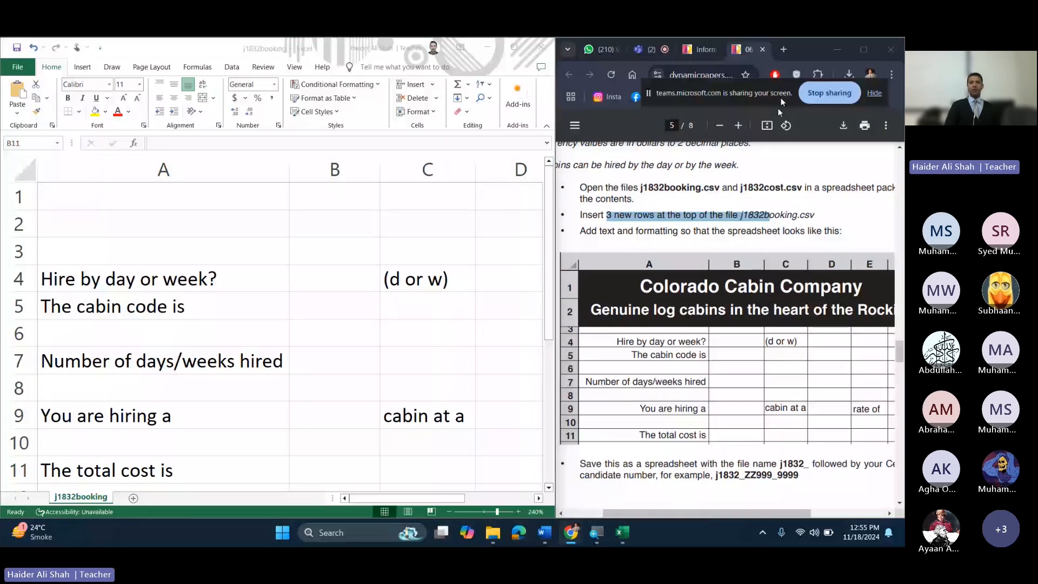
{"action": "left_click", "coordinate": [334, 470]}
{"action": "scroll", "coordinate": [335, 470], "scroll_direction": "down", "scroll_amount": 4}
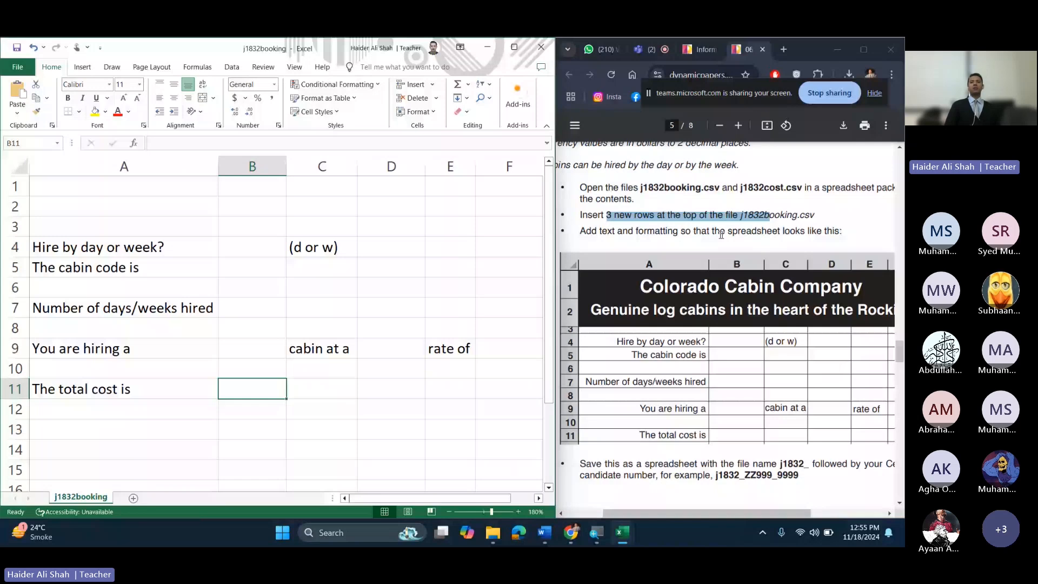
{"action": "left_click", "coordinate": [583, 230]}
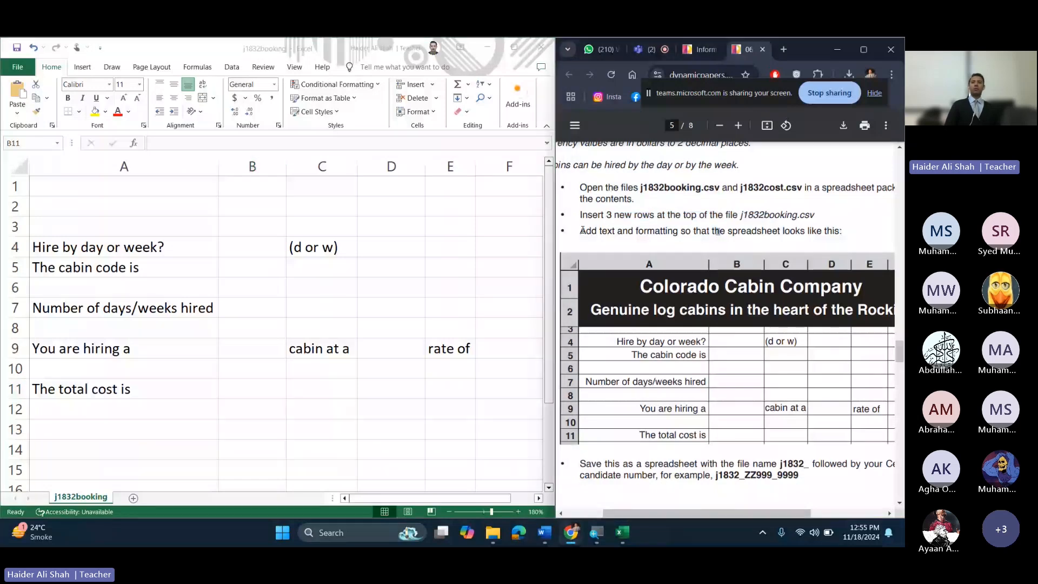
Step: Highlight the 'Add text and formatting' line and maximize and zoom the PDF to the sample sheet
{"action": "left_click_drag", "start_coordinate": [582, 230], "coordinate": [675, 238]}
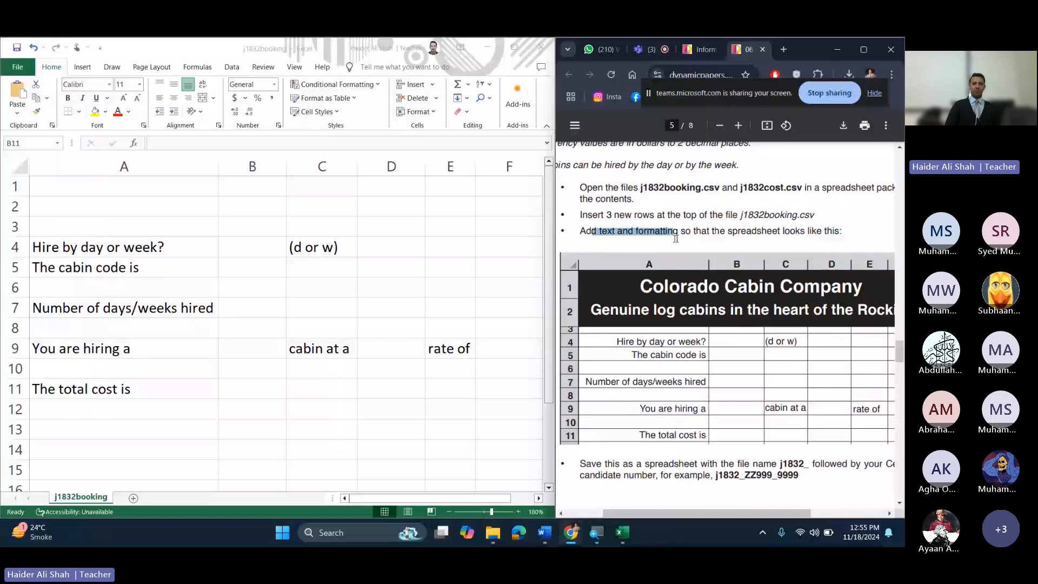
{"action": "left_click_drag", "start_coordinate": [676, 239], "coordinate": [804, 232]}
{"action": "left_click", "coordinate": [863, 49]}
{"action": "left_click", "coordinate": [475, 126]}
{"action": "left_click", "coordinate": [476, 126]}
{"action": "left_click", "coordinate": [476, 132]}
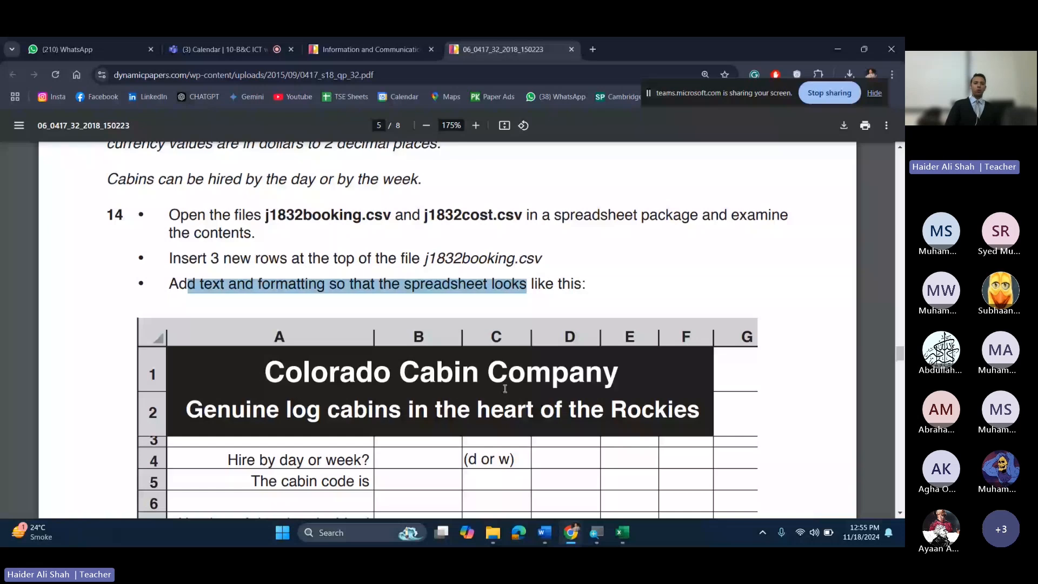
{"action": "scroll", "coordinate": [505, 389], "scroll_direction": "down", "scroll_amount": 3}
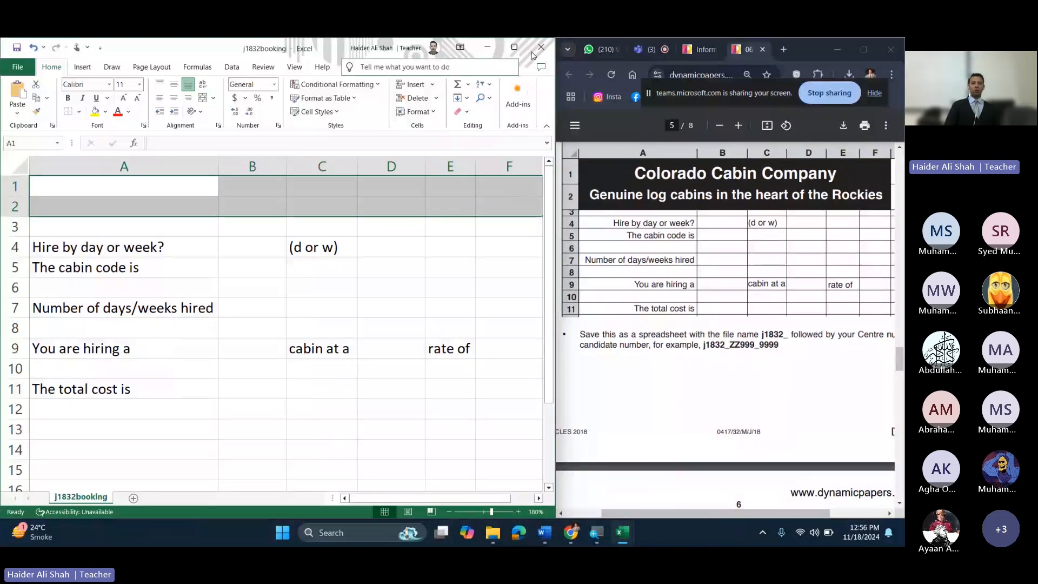
Step: Merge A1:F2 and type the title 'Colorado Cabin Crew', starting a new line in the cell
{"action": "left_click", "coordinate": [515, 47]}
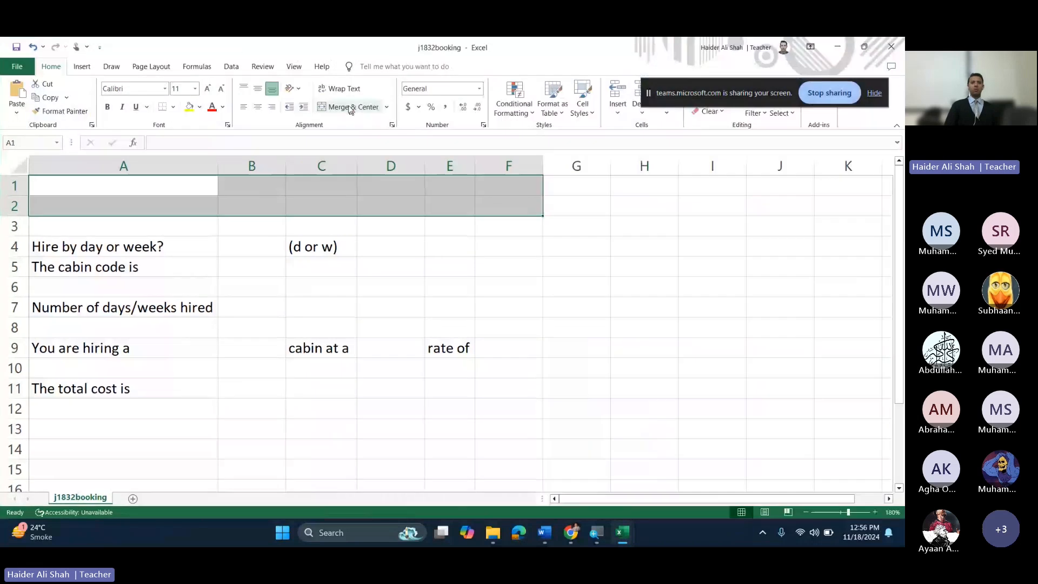
{"action": "left_click", "coordinate": [352, 107]}
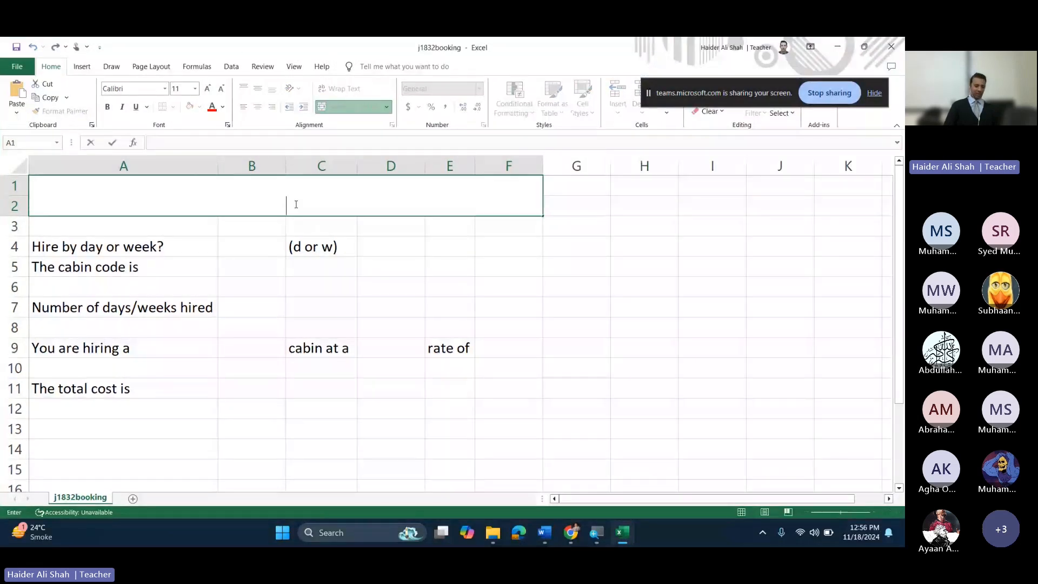
{"action": "type", "text": "Colorado Caboin"}
{"action": "key", "text": "BackSpace"}
{"action": "key", "text": "BackSpace"}
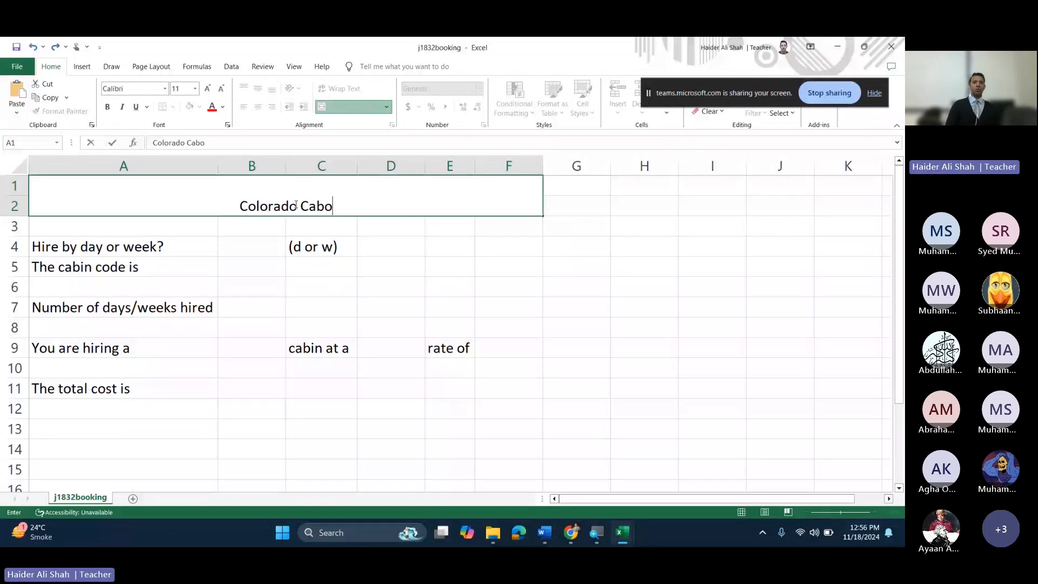
{"action": "key", "text": "BackSpace"}
{"action": "type", "text": "in "}
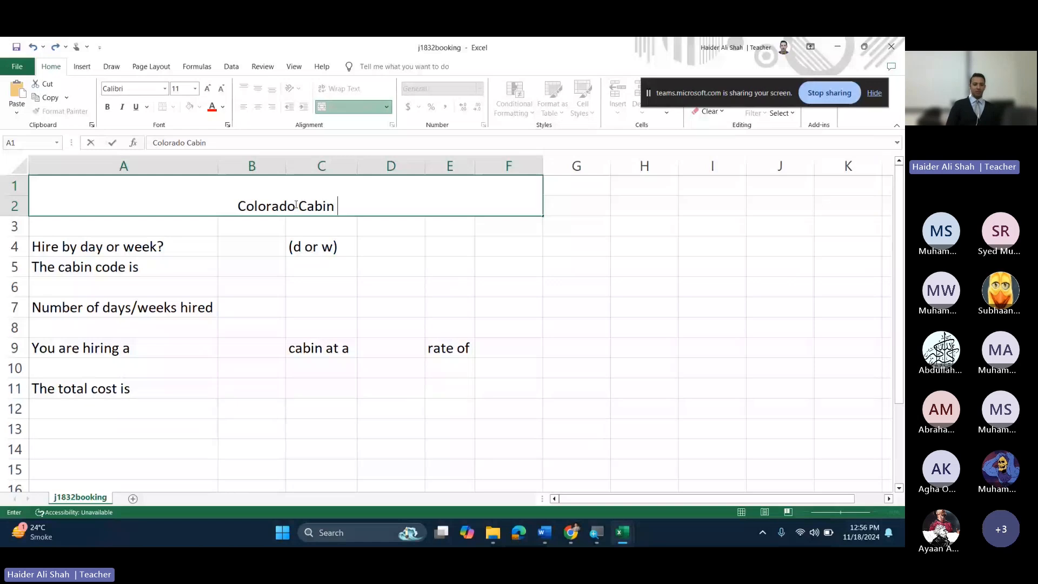
{"action": "type", "text": "c"}
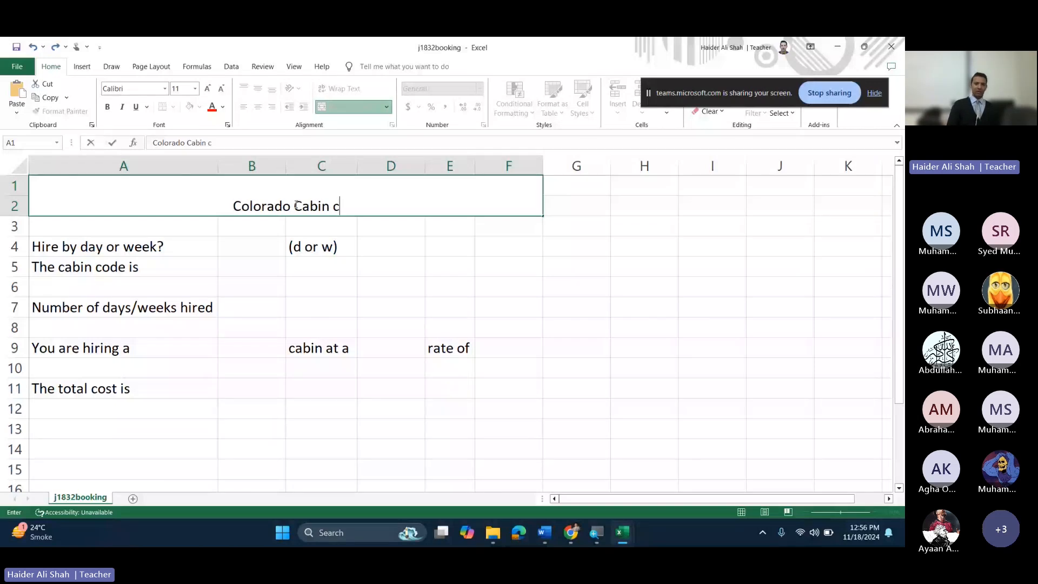
{"action": "key", "text": "BackSpace"}
{"action": "type", "text": "Crew"}
{"action": "key", "text": "alt+Return"}
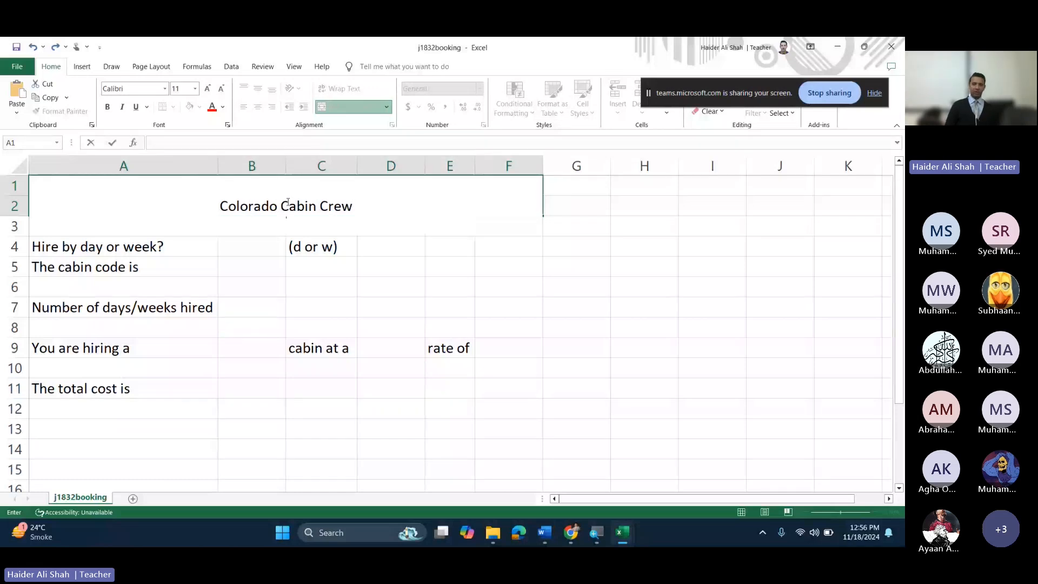
Step: Add the second title line 'Genuine log cabins in the heart of the Rockies'
{"action": "key", "text": "super+Left"}
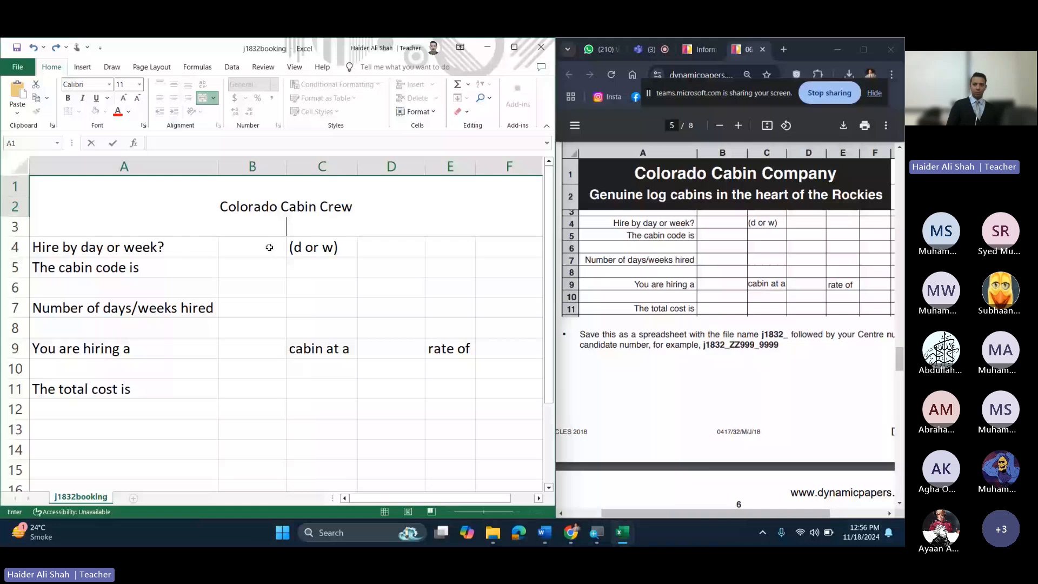
{"action": "type", "text": "Genuine Lo"}
{"action": "key", "text": "BackSpace"}
{"action": "key", "text": "BackSpace"}
{"action": "type", "text": "log cabins "}
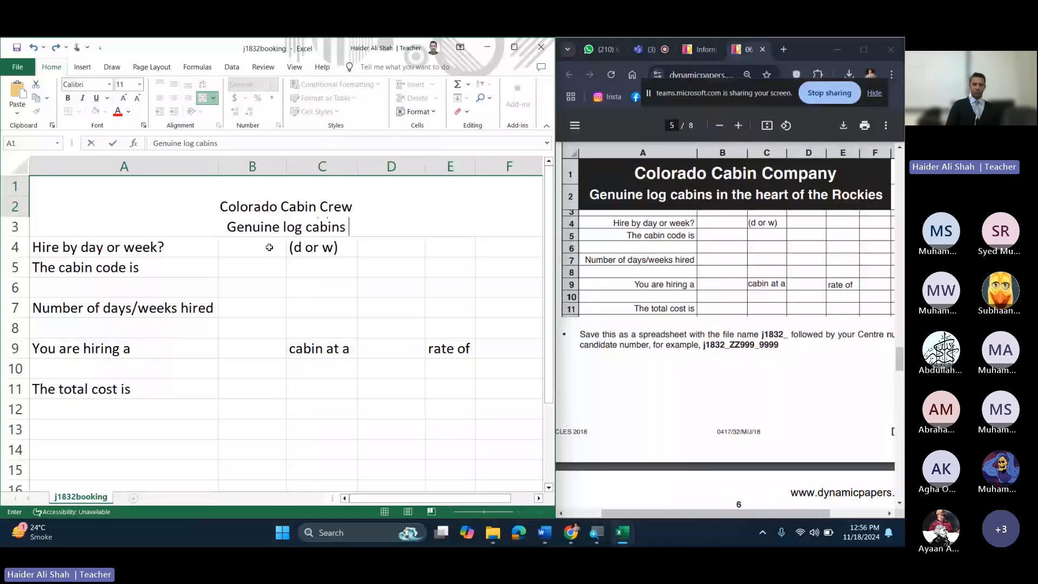
{"action": "type", "text": "in the "}
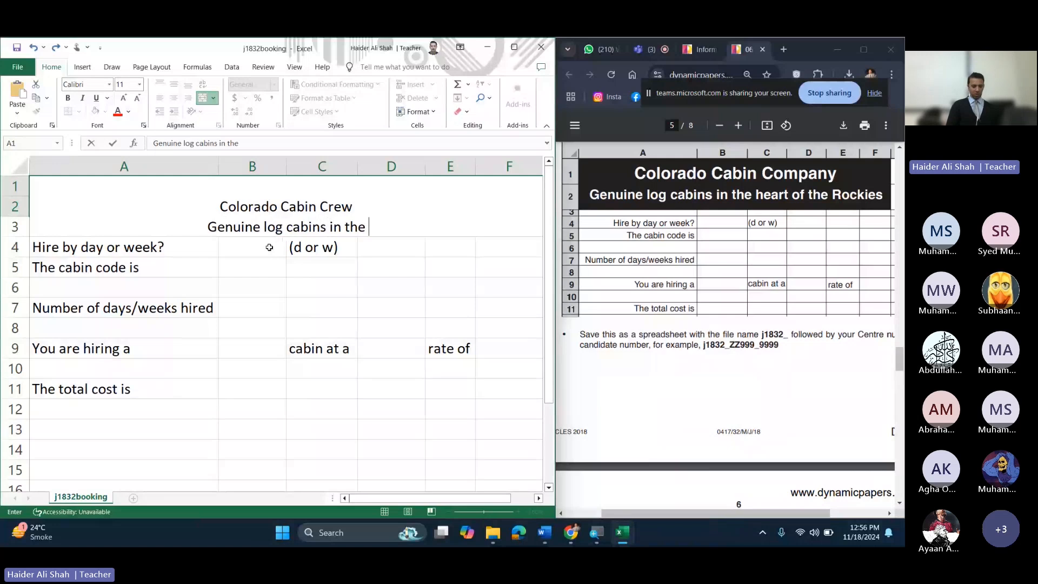
{"action": "type", "text": "h"}
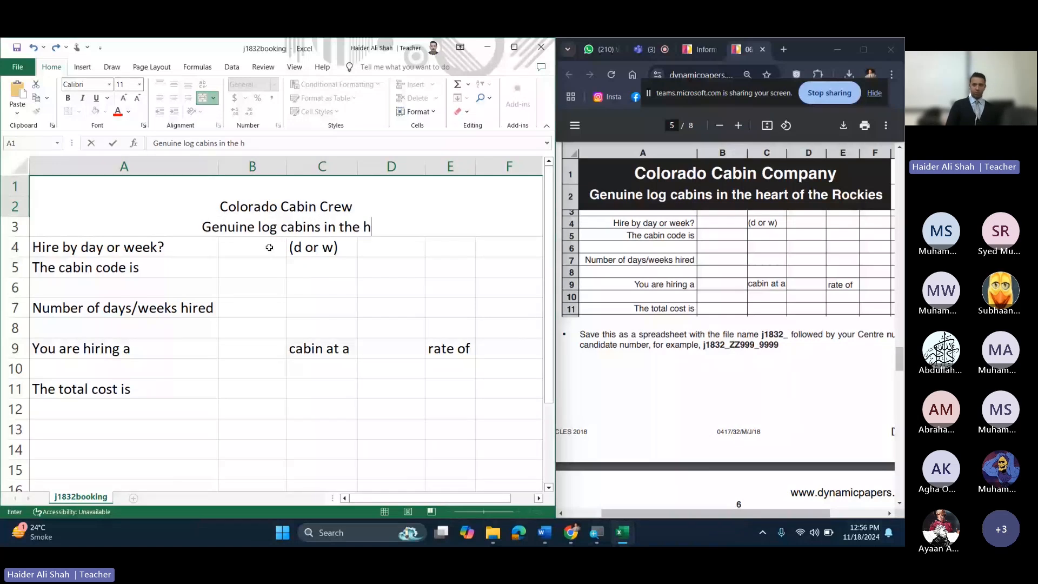
{"action": "type", "text": "eart of th"}
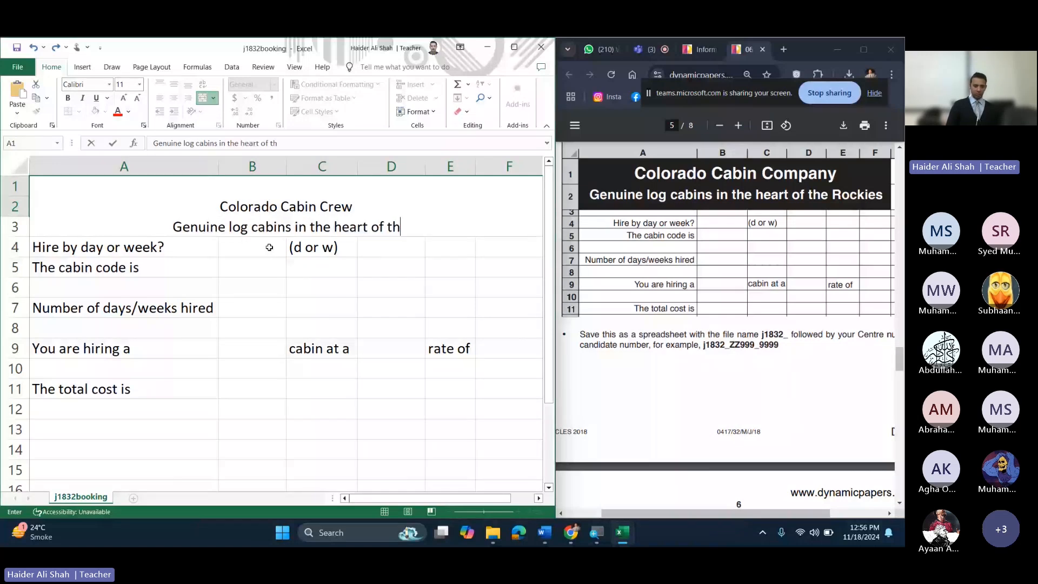
{"action": "type", "text": "e R"}
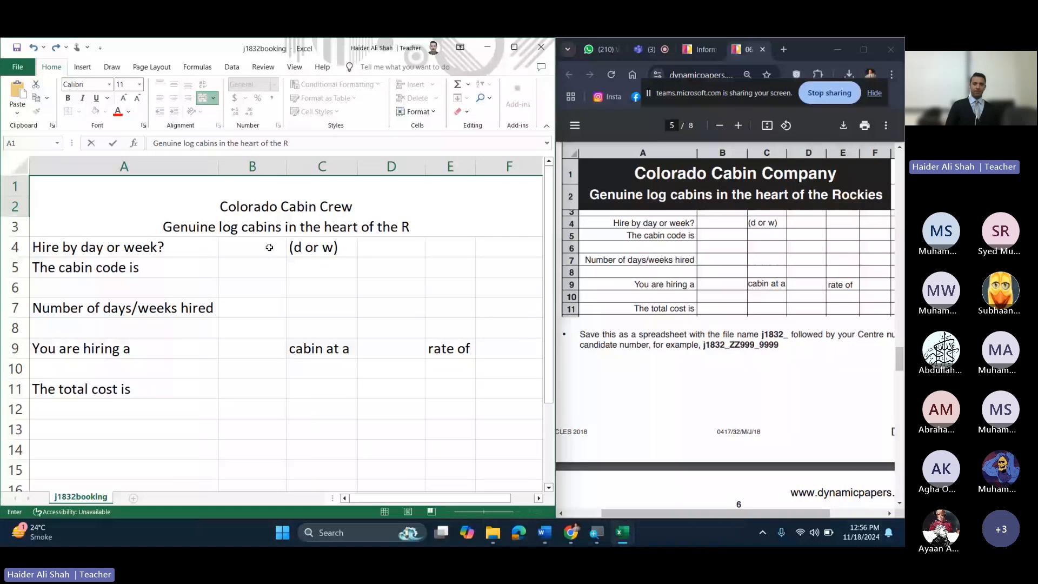
{"action": "type", "text": "ockies"}
{"action": "key", "text": "Return"}
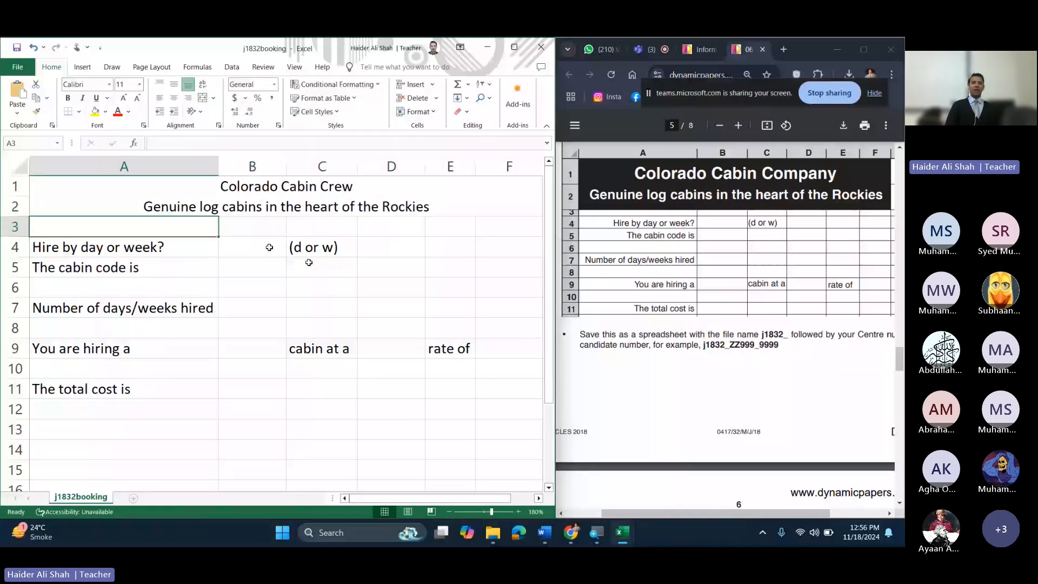
Step: Give the merged title cell A1 a black fill and white font colour
{"action": "key", "text": "Up"}
{"action": "left_click", "coordinate": [514, 47]}
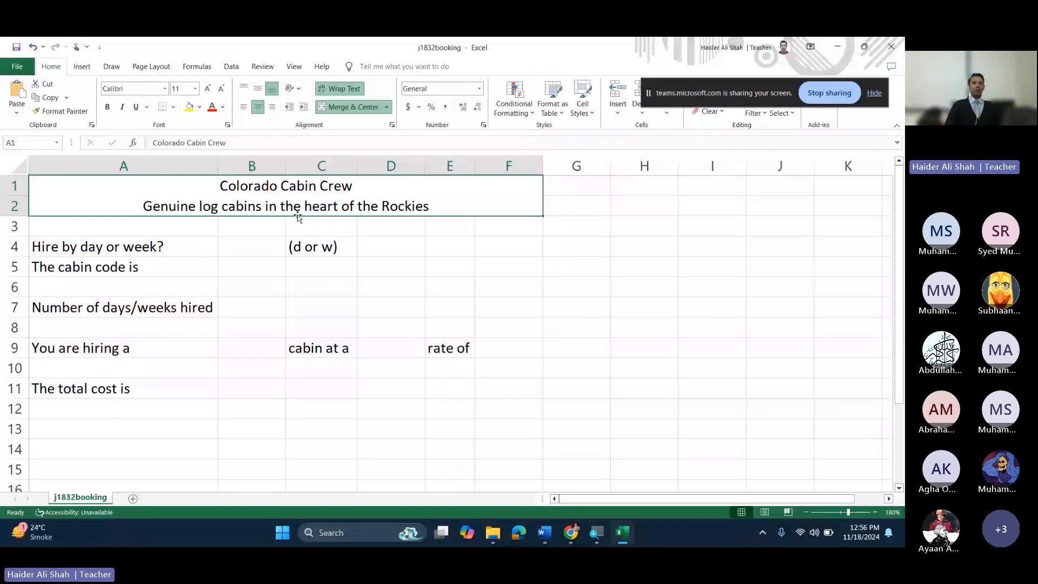
{"action": "left_click", "coordinate": [200, 107]}
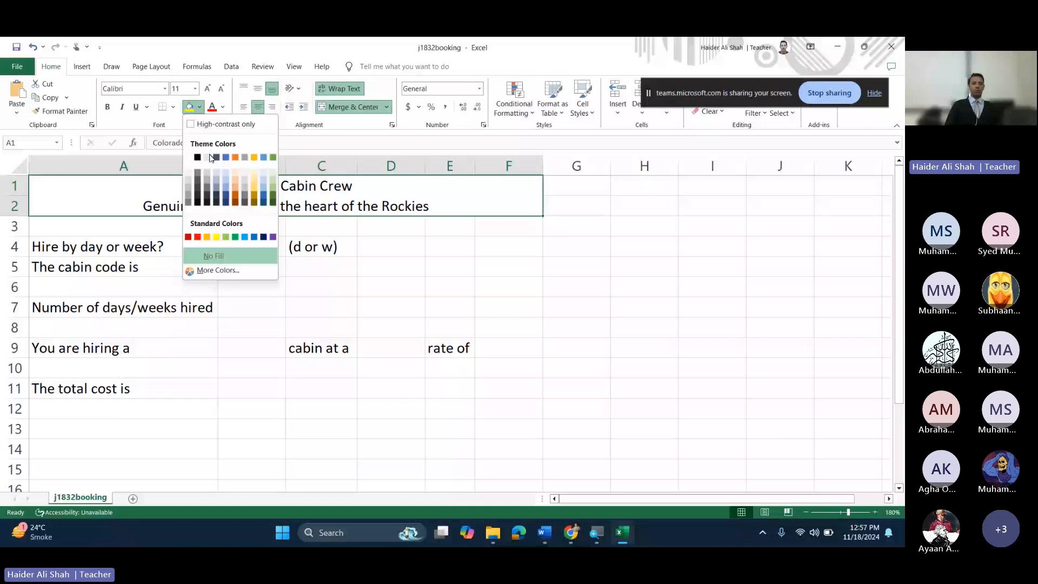
{"action": "left_click", "coordinate": [198, 158]}
{"action": "left_click", "coordinate": [223, 107]}
{"action": "left_click", "coordinate": [221, 174]}
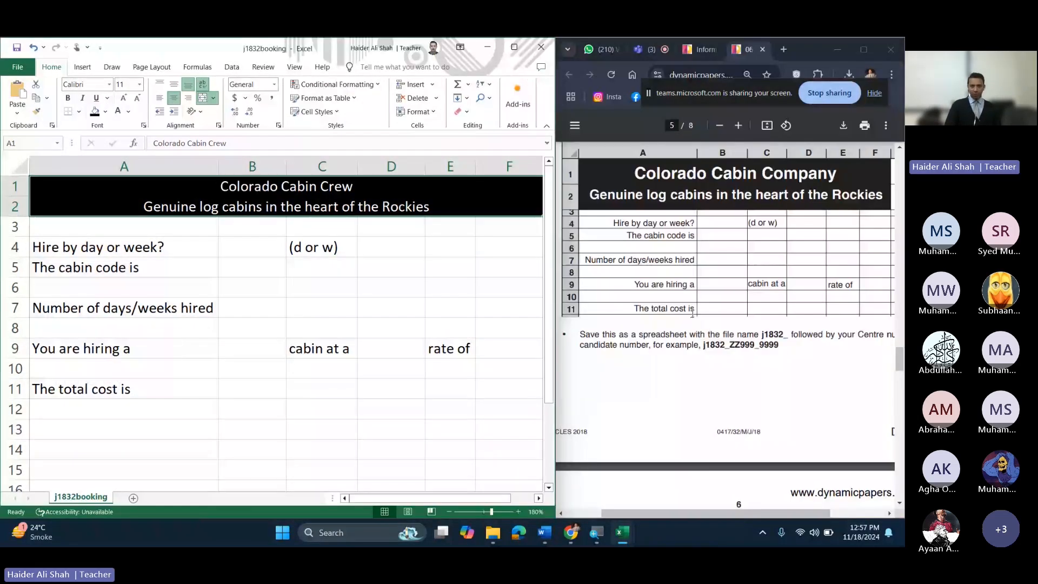
{"action": "left_click", "coordinate": [864, 50]}
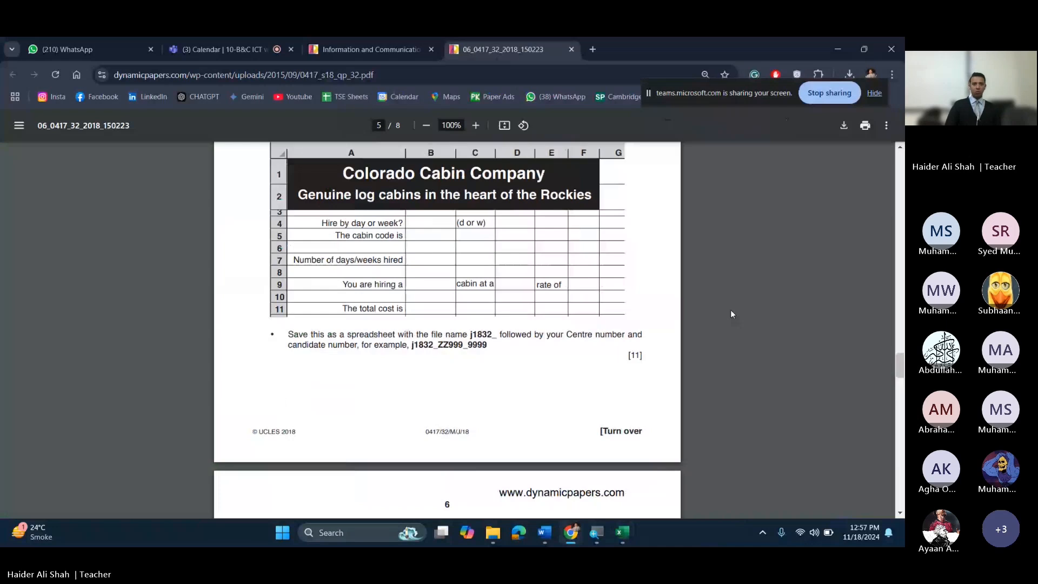
Step: Zoom into the exam paper's heading, zoom back out to the whole layout, and snap Chrome beside the workbook
{"action": "scroll", "coordinate": [344, 154], "scroll_direction": "up", "scroll_amount": 6}
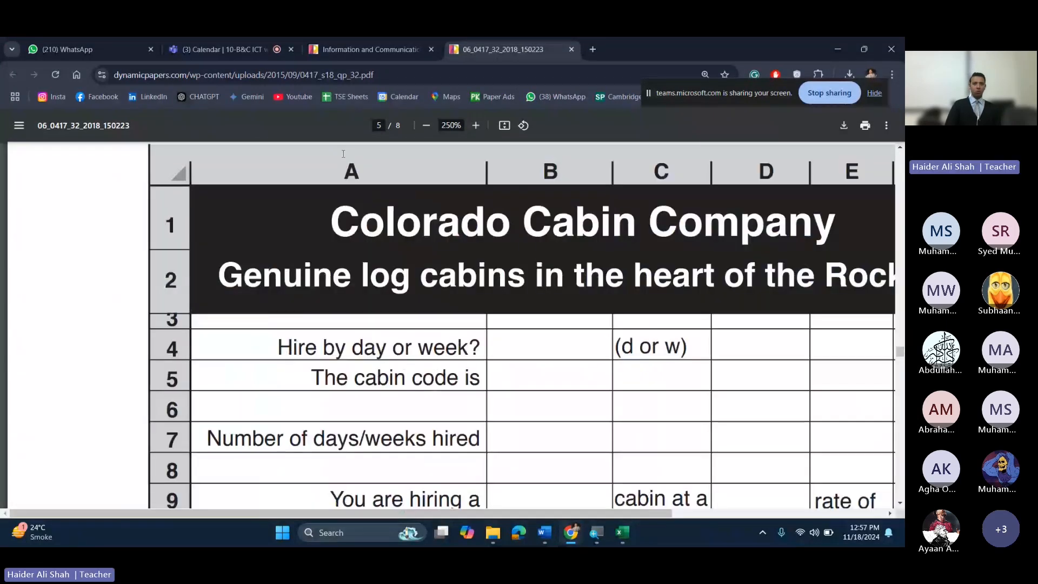
{"action": "double_click", "coordinate": [476, 126]}
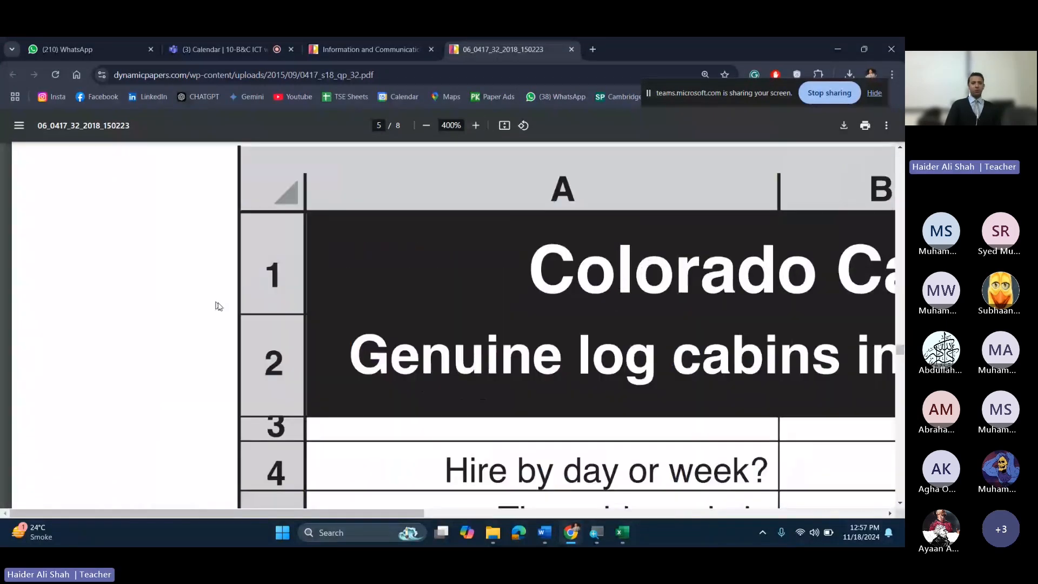
{"action": "scroll", "coordinate": [217, 306], "scroll_direction": "down", "scroll_amount": 1}
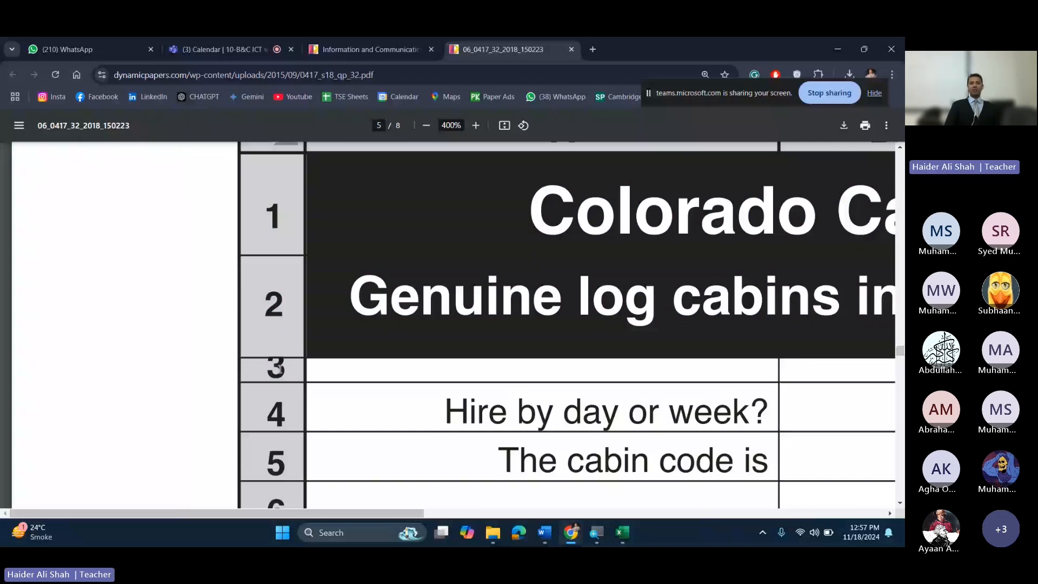
{"action": "left_click", "coordinate": [428, 126]}
{"action": "left_click", "coordinate": [428, 126]}
{"action": "left_click", "coordinate": [427, 126]}
{"action": "left_click", "coordinate": [427, 126]}
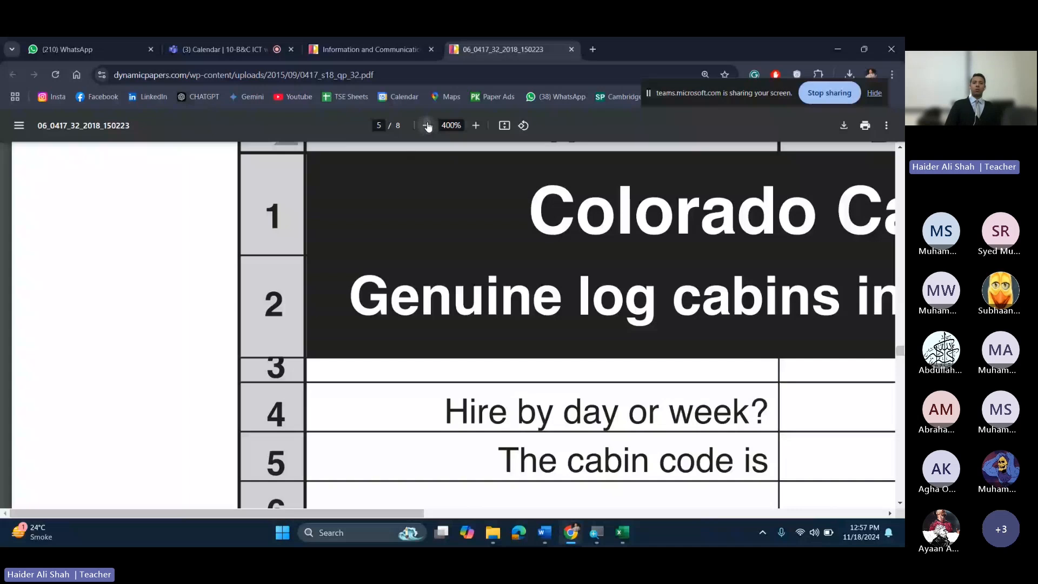
{"action": "left_click", "coordinate": [427, 126]}
{"action": "left_click", "coordinate": [428, 126]}
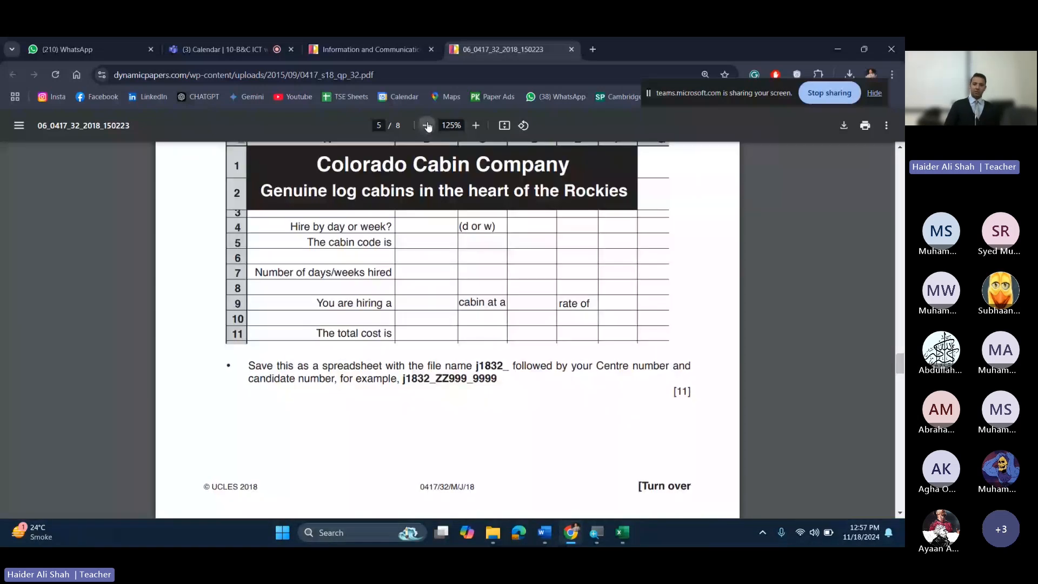
{"action": "left_click", "coordinate": [427, 126]}
{"action": "key", "text": "super+Right"}
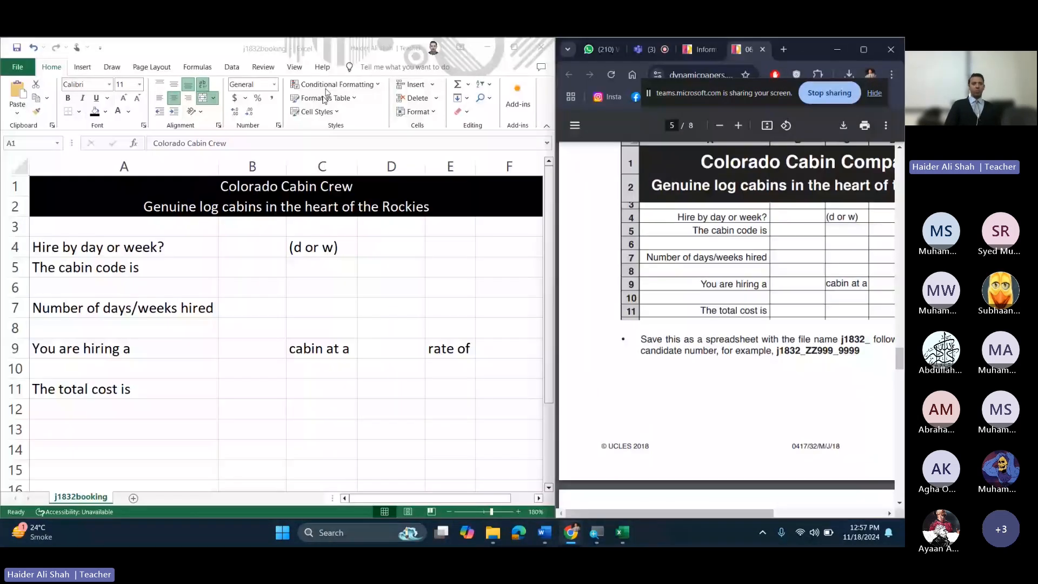
Step: Make row 1 taller beneath the title in cell A1
{"action": "left_click", "coordinate": [60, 205]}
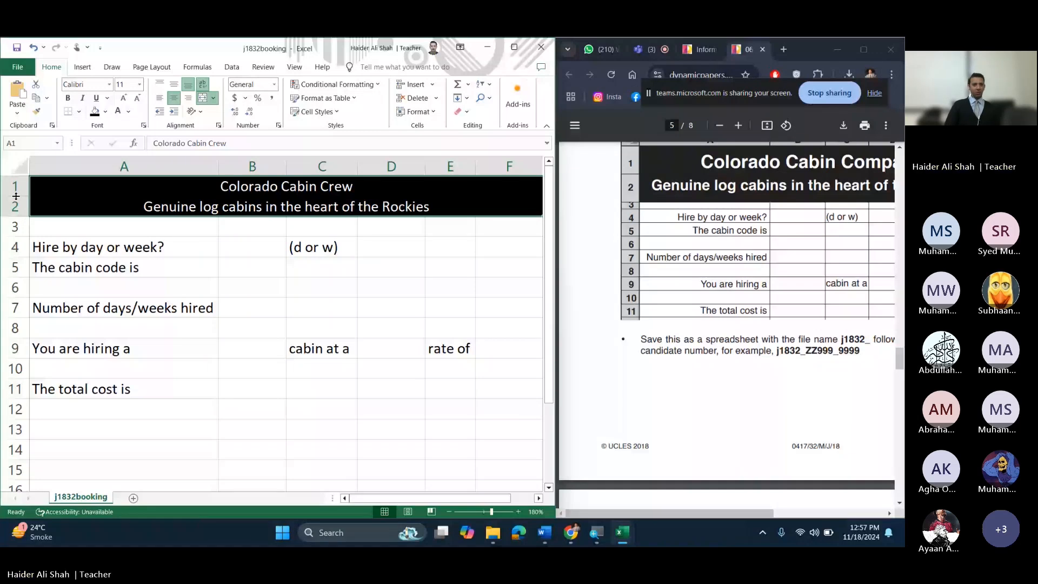
{"action": "left_click_drag", "start_coordinate": [15, 197], "coordinate": [13, 266]}
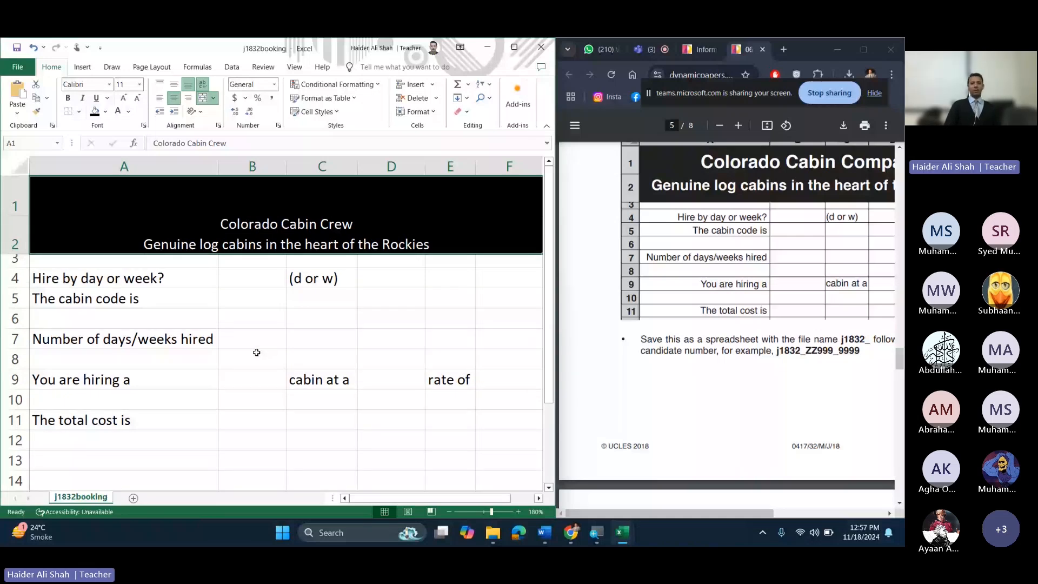
{"action": "double_click", "coordinate": [439, 246]}
{"action": "key", "text": "ctrl+a"}
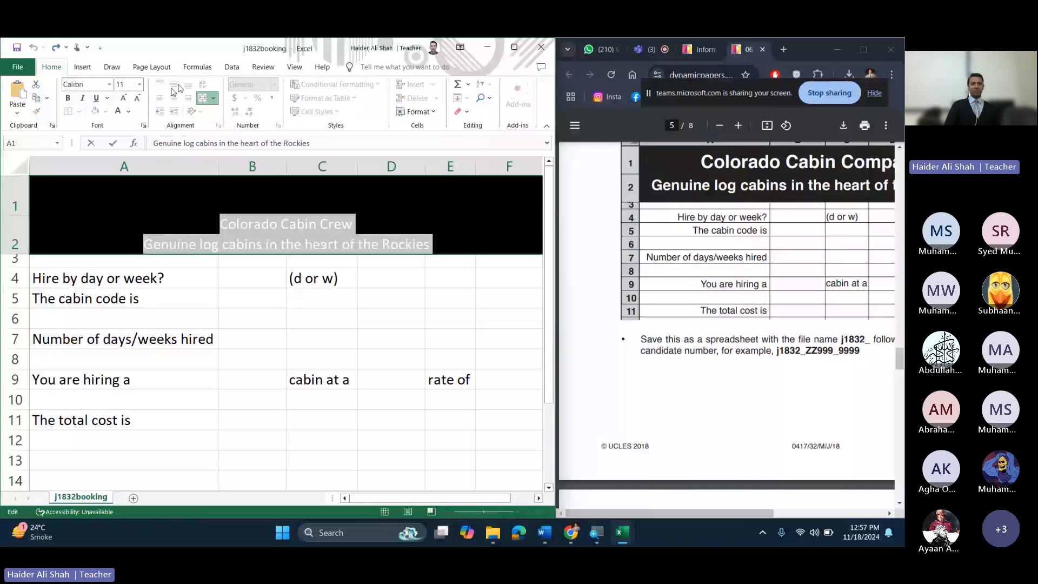
{"action": "key", "text": "Escape"}
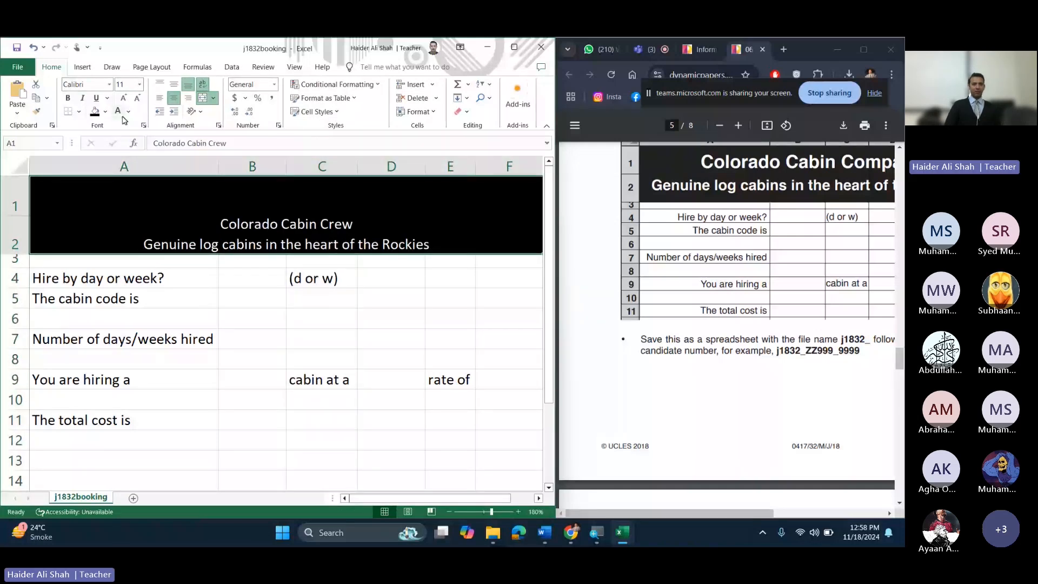
Step: Make the title bold, font size 18, and vertically centred (Middle Align)
{"action": "left_click", "coordinate": [139, 86]}
{"action": "left_click", "coordinate": [126, 174]}
{"action": "left_click", "coordinate": [68, 99]}
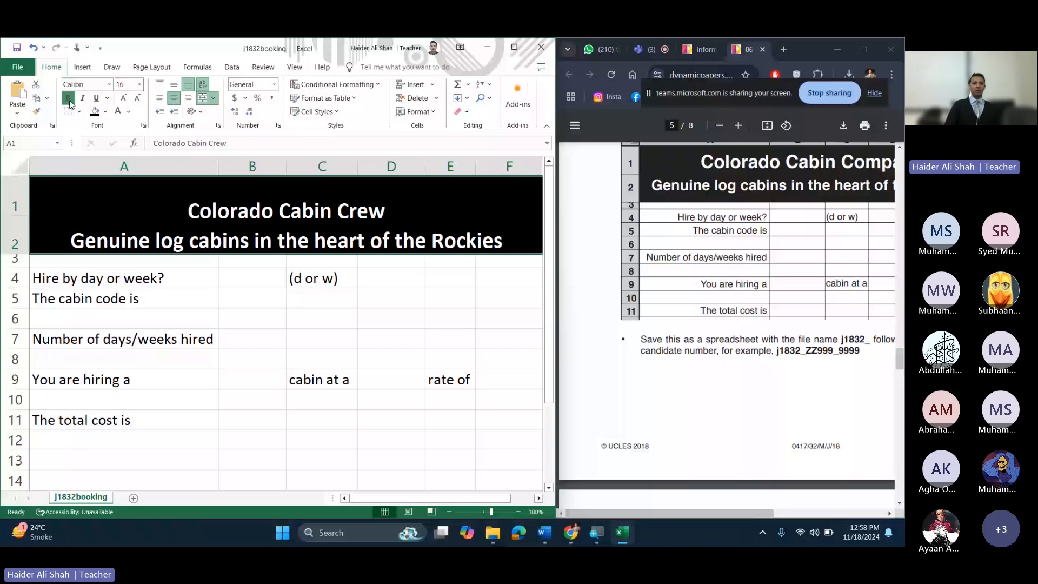
{"action": "left_click", "coordinate": [176, 82]}
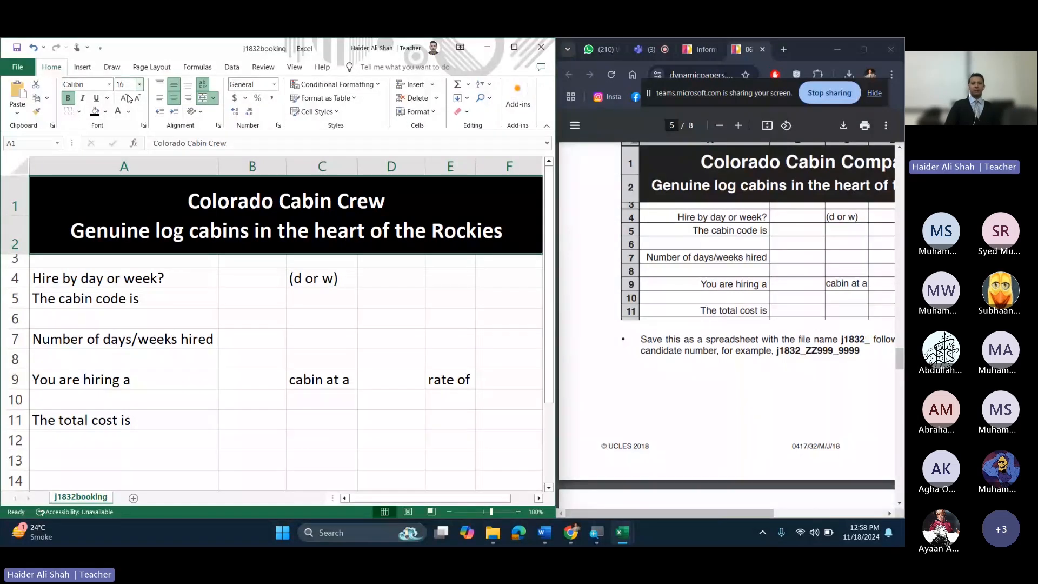
{"action": "left_click", "coordinate": [126, 98]}
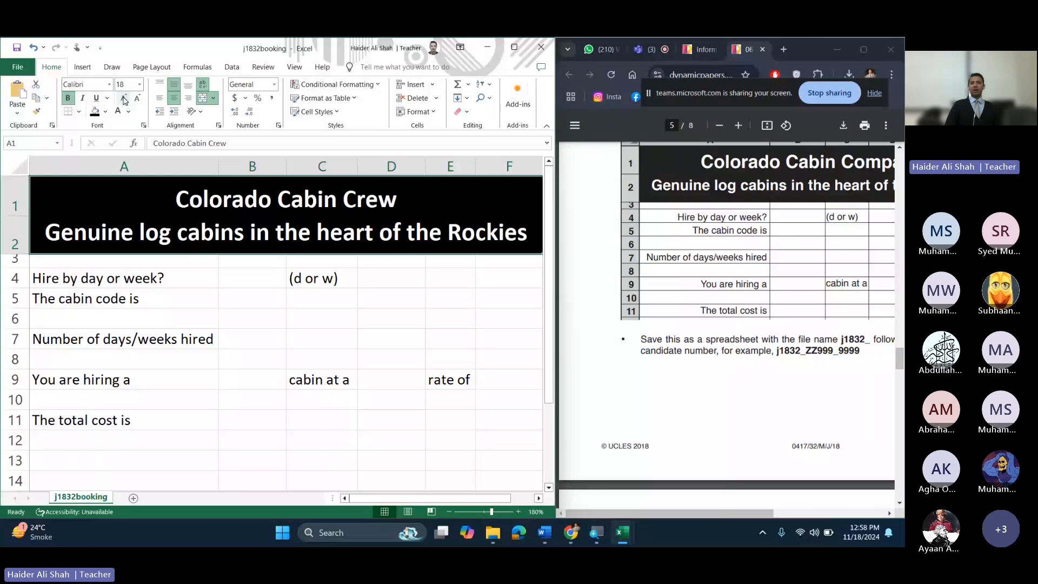
Step: Expand the exam paper to full screen and select the j1832_ file name prefix
{"action": "left_click", "coordinate": [320, 294]}
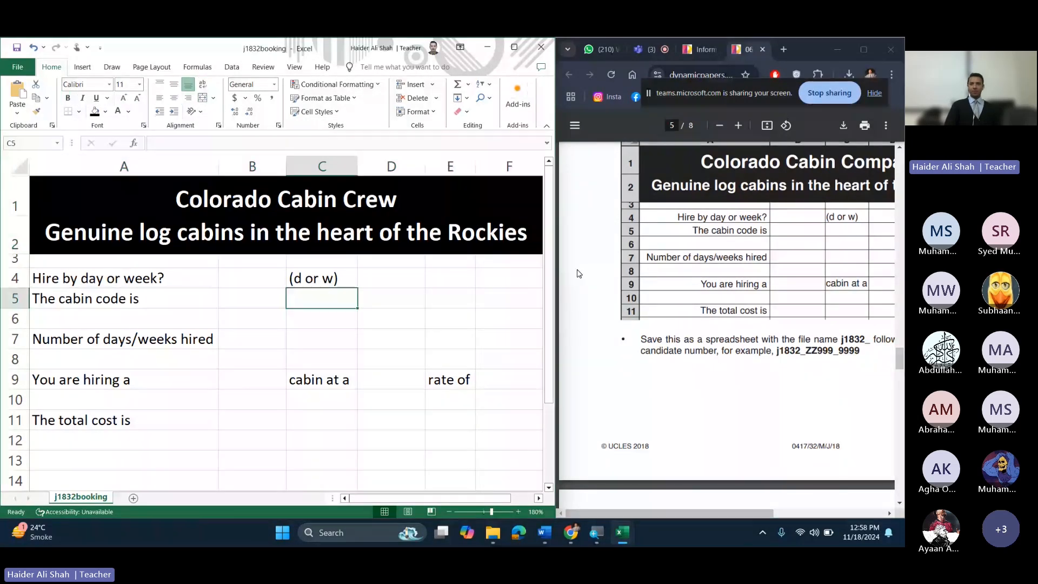
{"action": "left_click", "coordinate": [868, 51]}
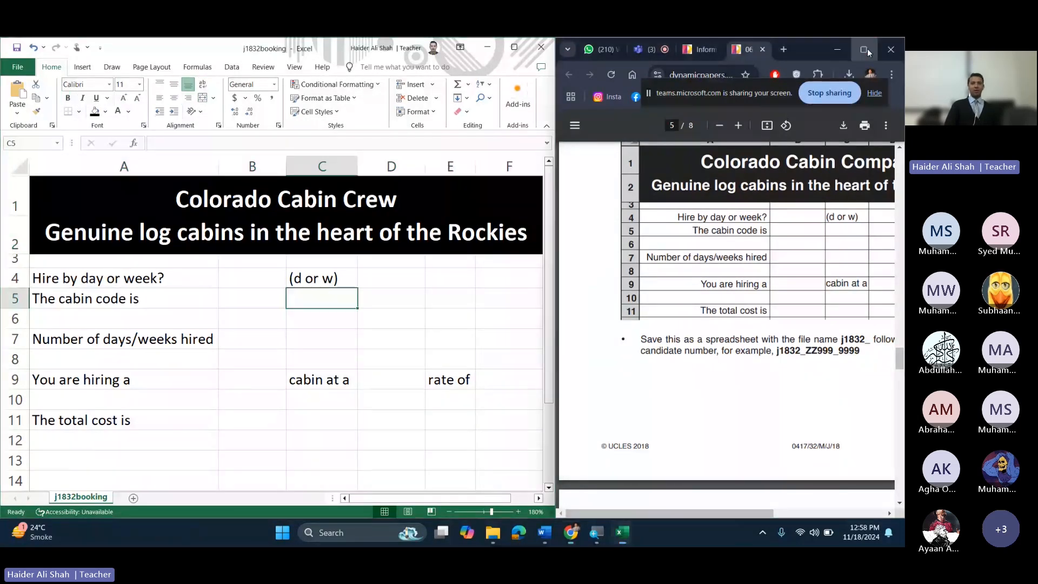
{"action": "left_click", "coordinate": [867, 49]}
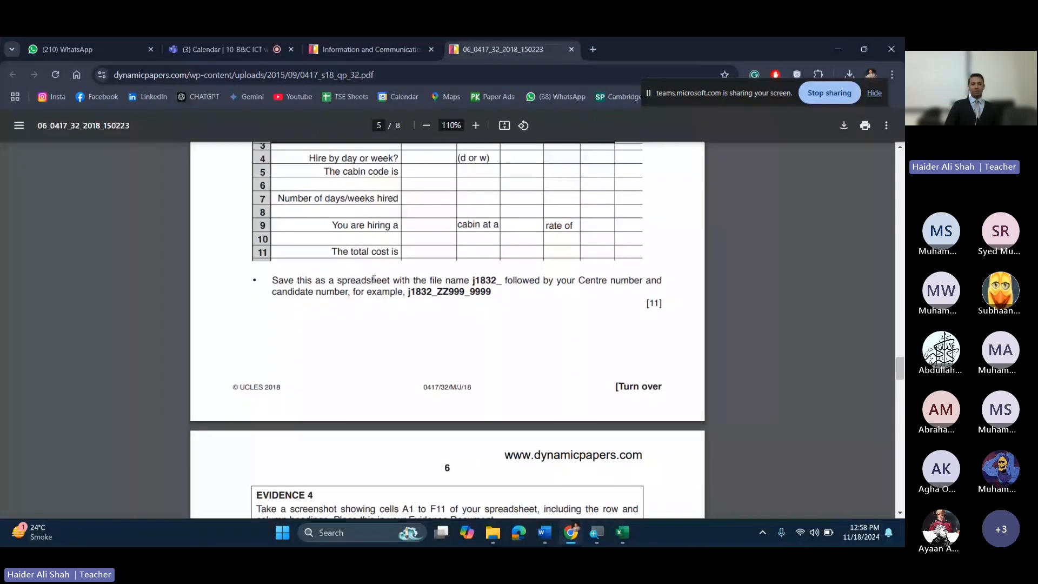
{"action": "double_click", "coordinate": [476, 279]}
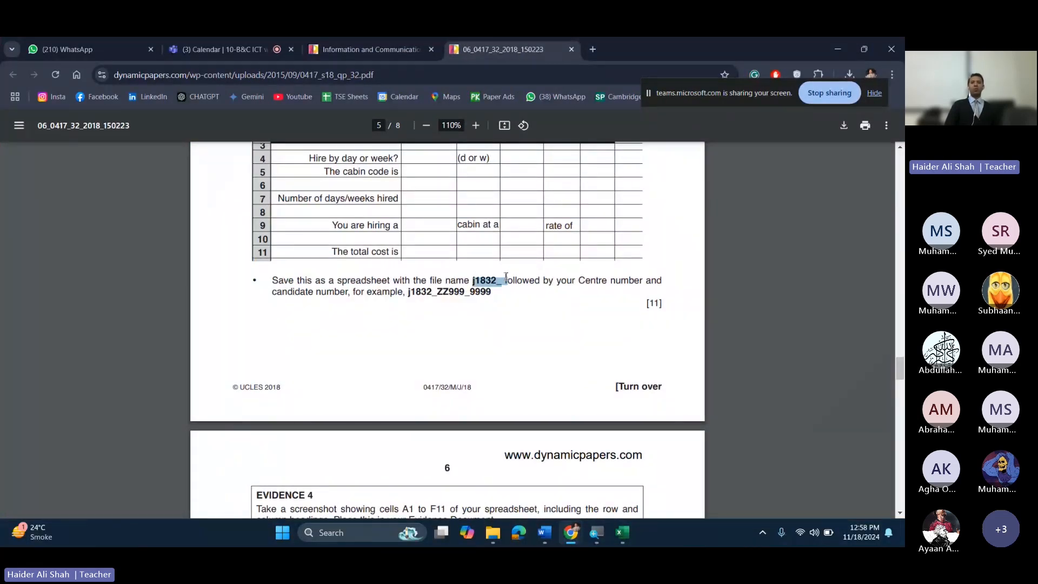
Step: Minimise the browser, maximise the workbook with D4 selected, then show the desktop
{"action": "left_click", "coordinate": [829, 47]}
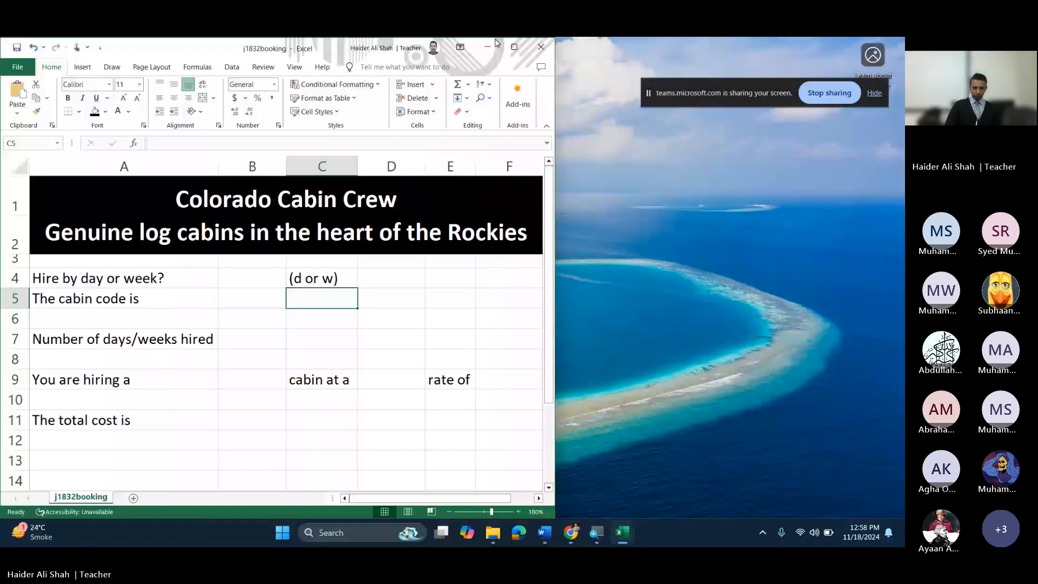
{"action": "left_click", "coordinate": [514, 47]}
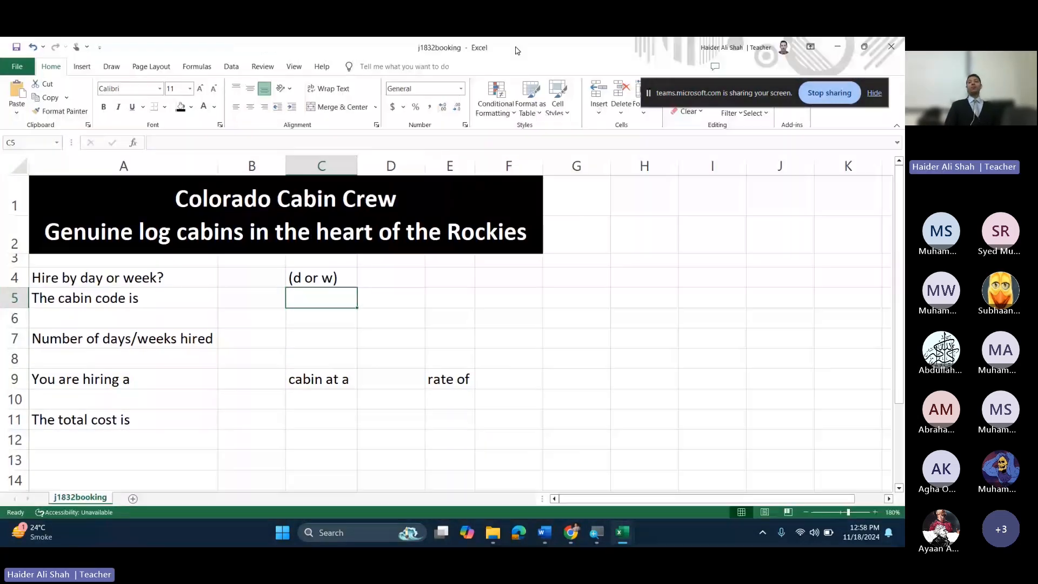
{"action": "left_click", "coordinate": [402, 277]}
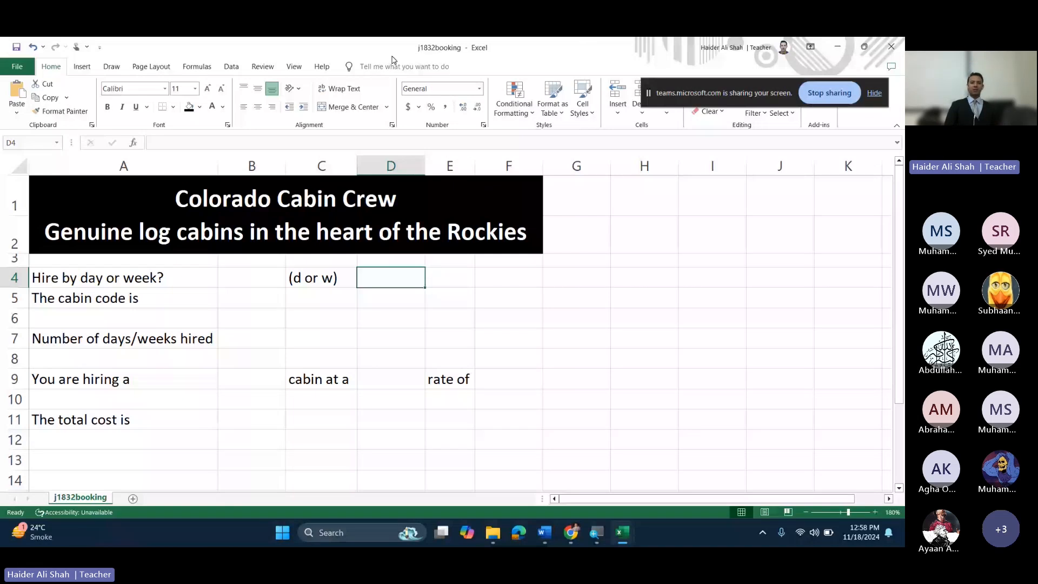
{"action": "key", "text": "super+d"}
{"action": "mouse_move", "coordinate": [493, 533]}
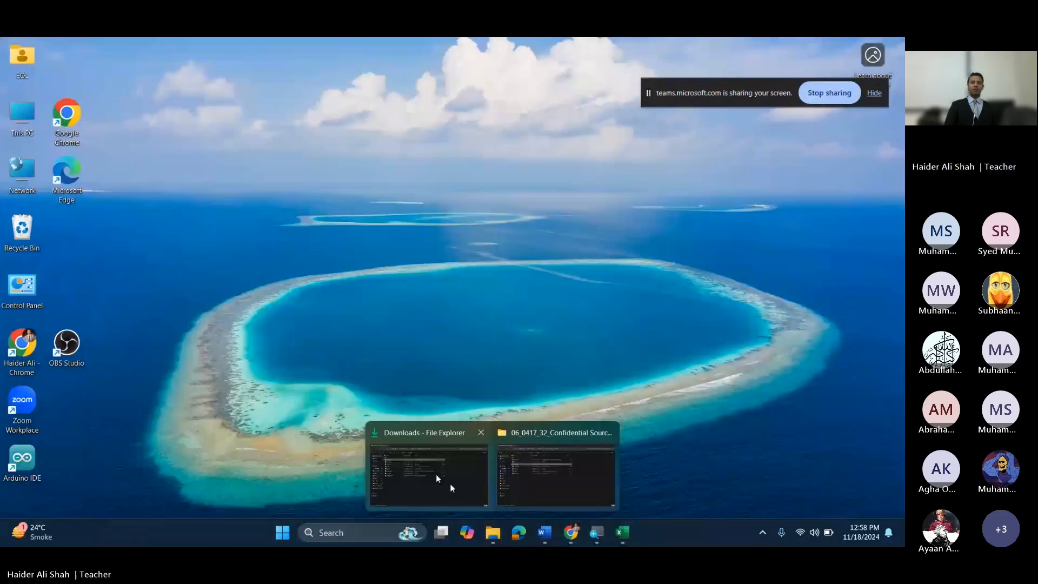
Step: Open 0417_s18_sf_32 > Confidential Source Files 2018 in File Explorer, then return to the booking workbook
{"action": "left_click", "coordinate": [390, 477]}
{"action": "double_click", "coordinate": [208, 193]}
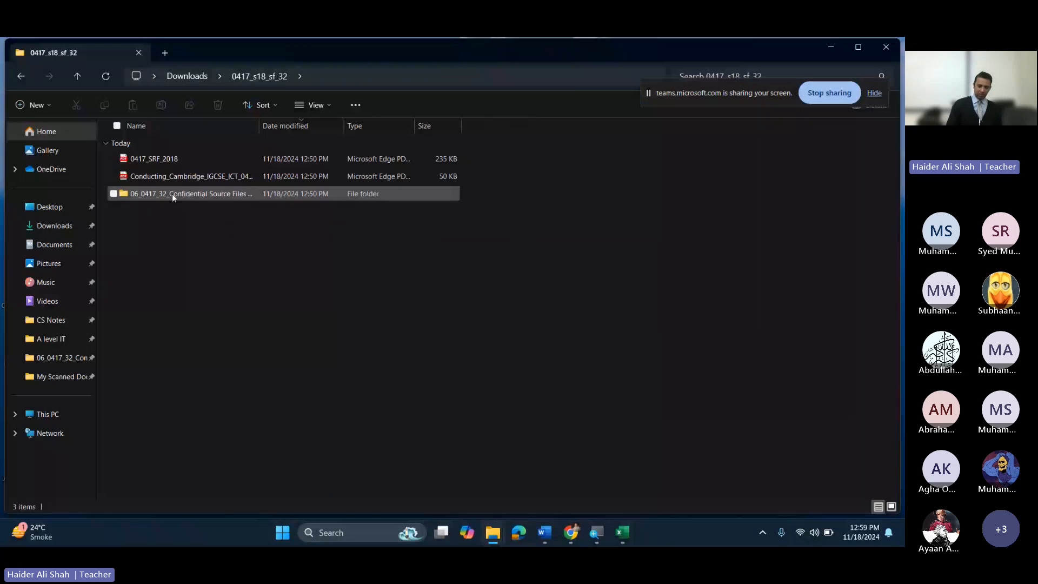
{"action": "double_click", "coordinate": [172, 194]}
{"action": "key", "text": "super+plus"}
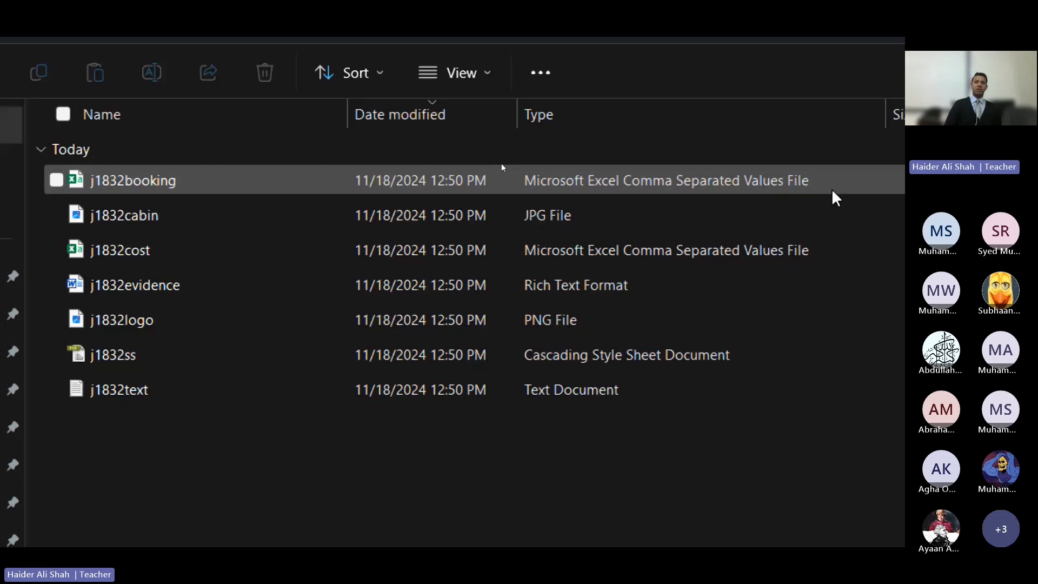
{"action": "key", "text": "super+minus"}
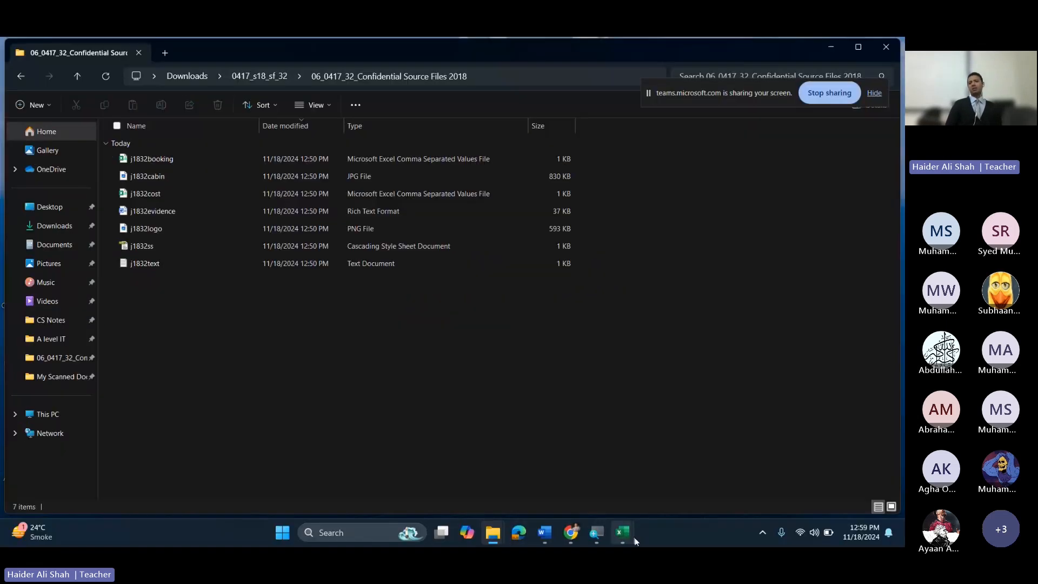
{"action": "mouse_move", "coordinate": [632, 538]}
{"action": "left_click", "coordinate": [555, 471]}
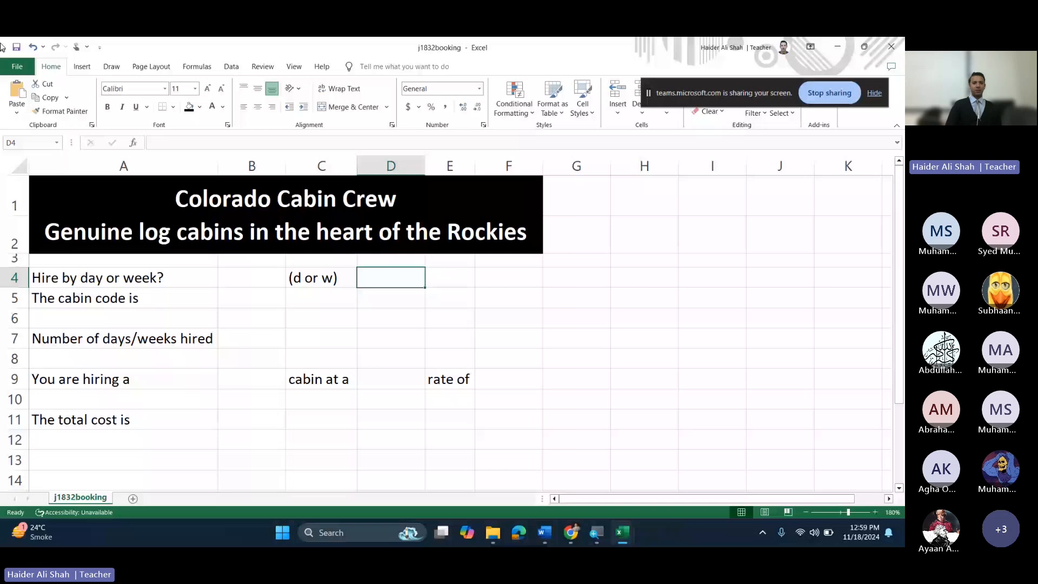
Step: Save the booking sheet to this computer as Excel Workbook J1832_10BC_LGS15C rather than CSV
{"action": "left_click", "coordinate": [17, 66]}
{"action": "left_click", "coordinate": [38, 248]}
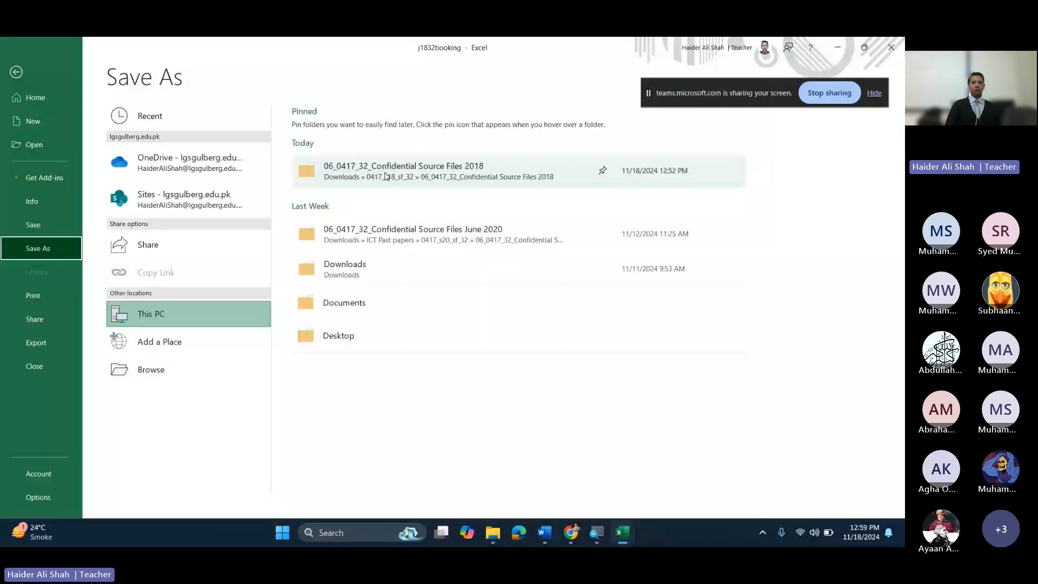
{"action": "left_click", "coordinate": [387, 172]}
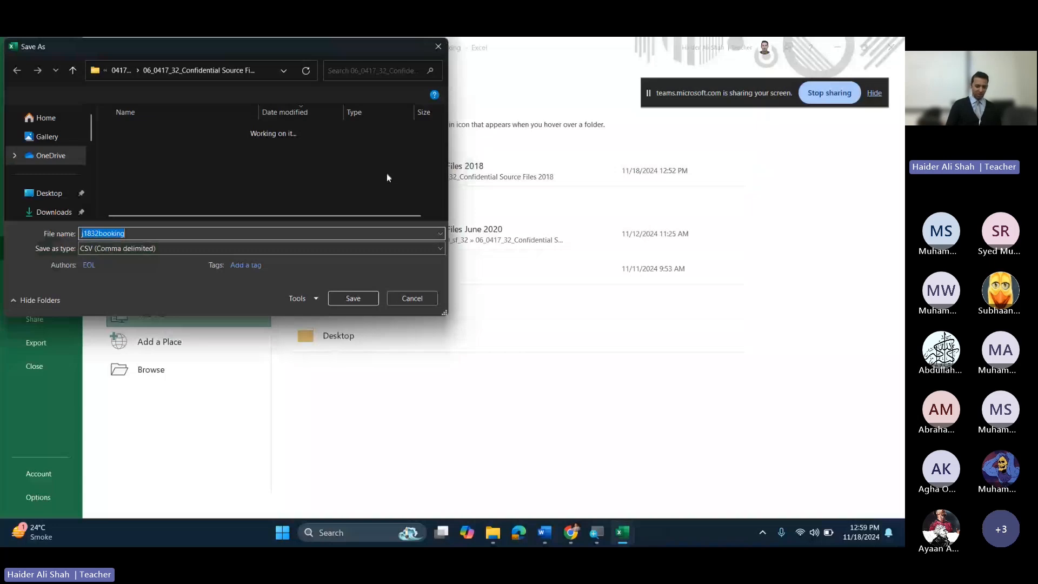
{"action": "type", "text": "J183"}
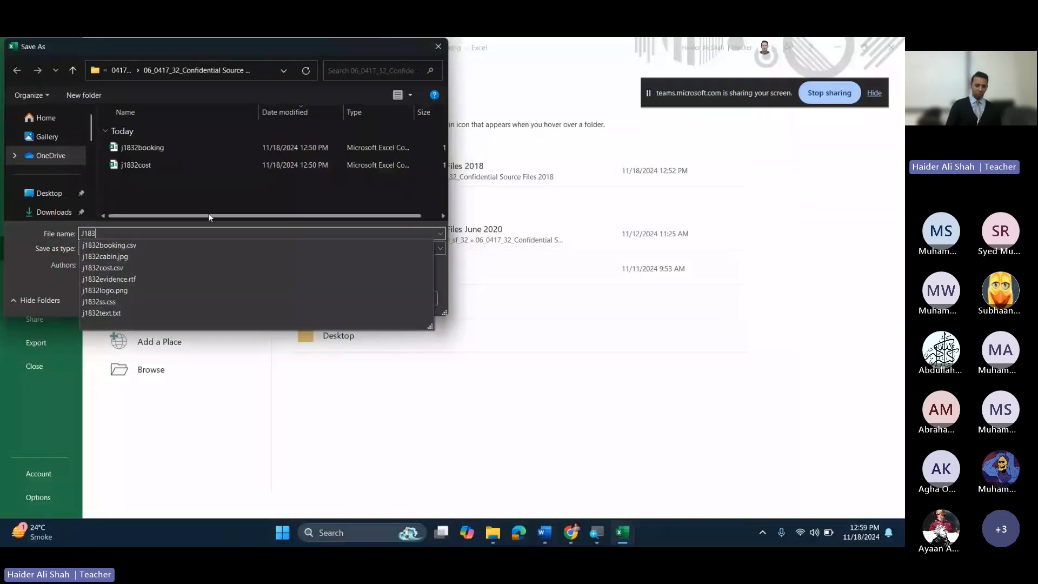
{"action": "type", "text": "2_10"}
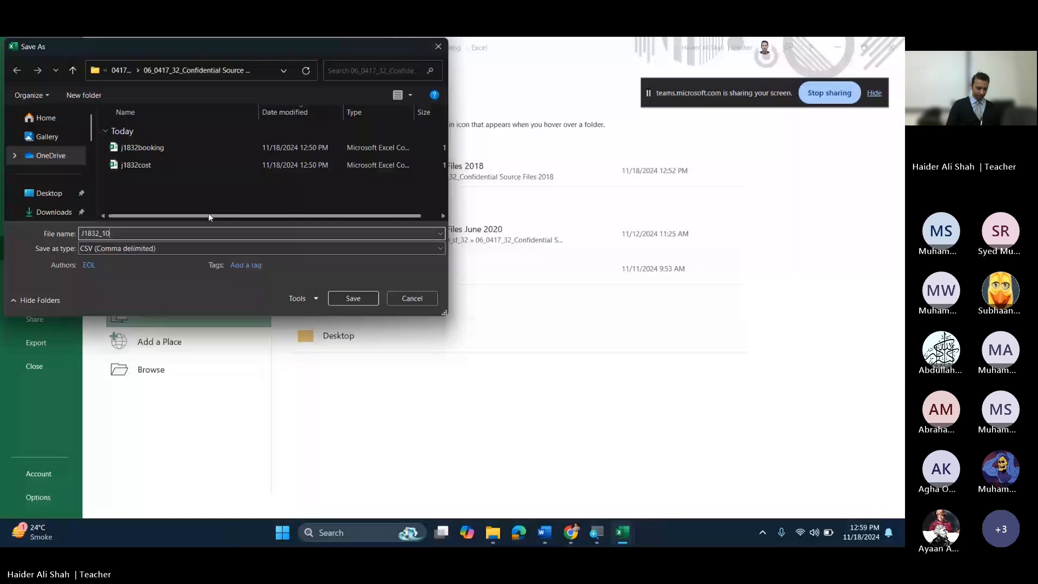
{"action": "type", "text": "BC"}
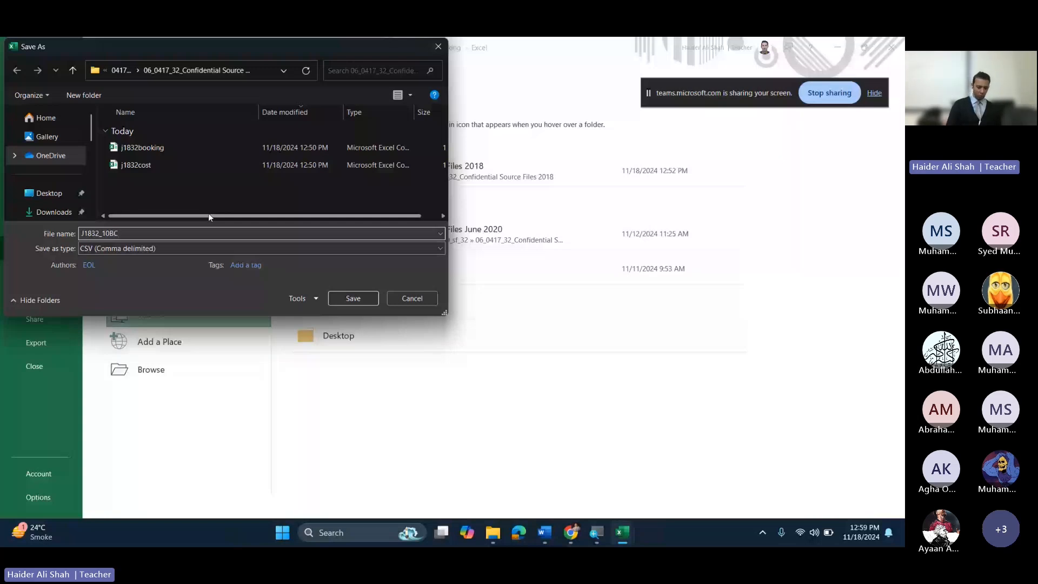
{"action": "type", "text": "_LGS15C"}
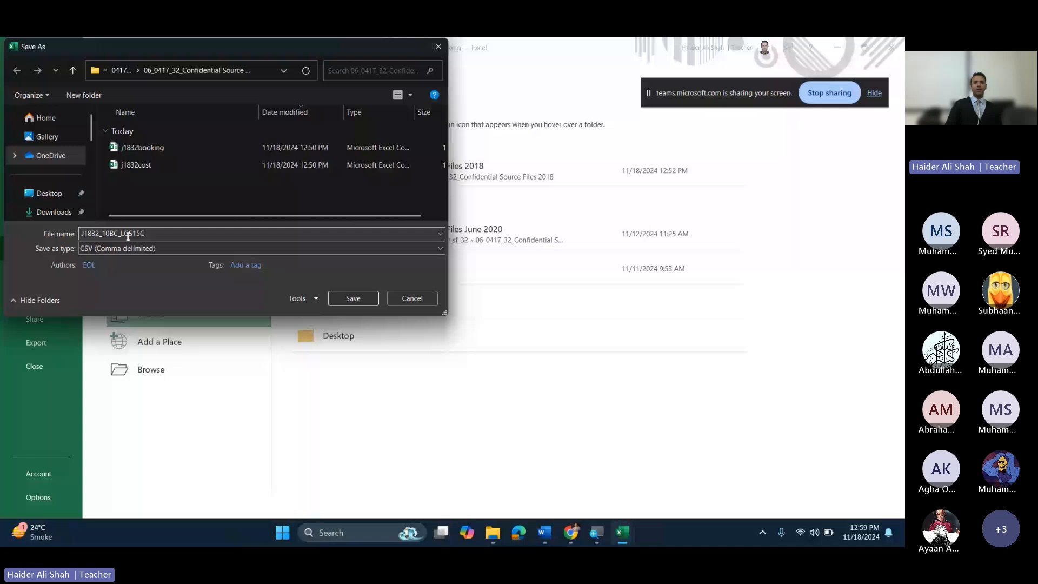
{"action": "mouse_move", "coordinate": [106, 233]}
{"action": "left_mouse_down"}
{"action": "mouse_move", "coordinate": [118, 233]}
{"action": "mouse_move", "coordinate": [84, 233]}
{"action": "mouse_move", "coordinate": [126, 233]}
{"action": "left_mouse_up"}
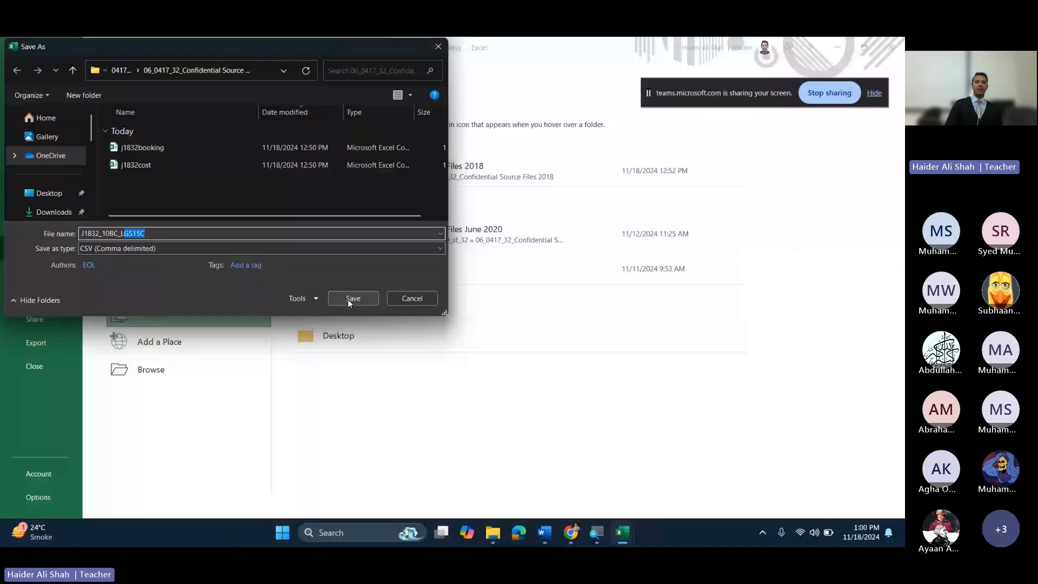
{"action": "left_click", "coordinate": [170, 250]}
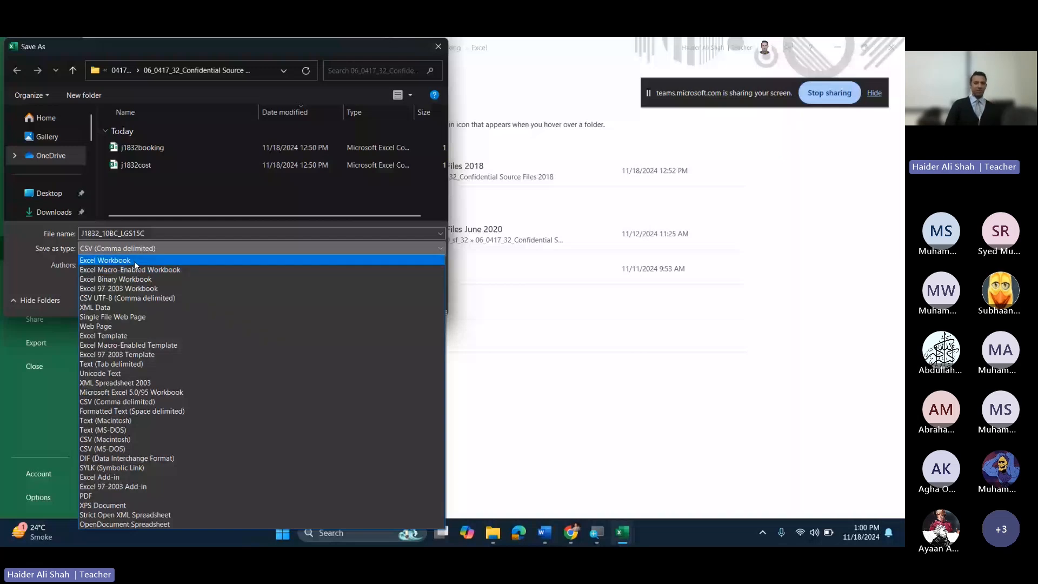
{"action": "left_click", "coordinate": [130, 261]}
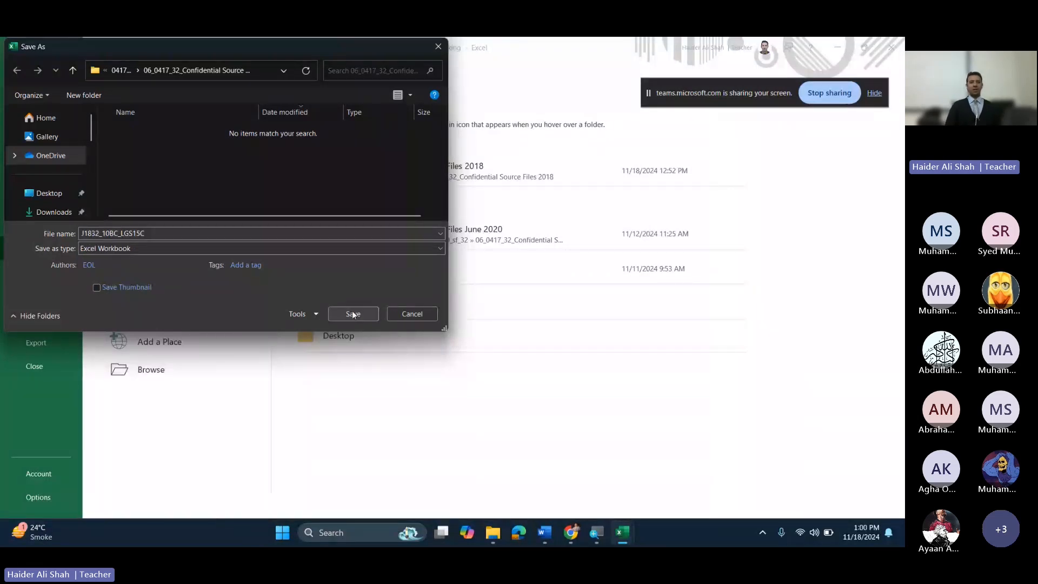
{"action": "left_click", "coordinate": [353, 314]}
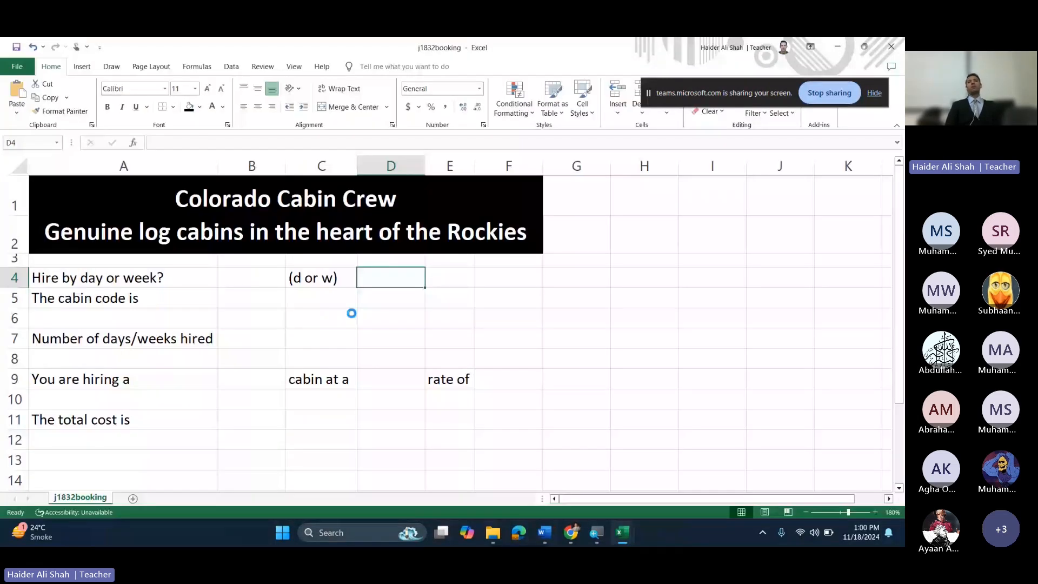
{"action": "key", "text": "alt+Tab"}
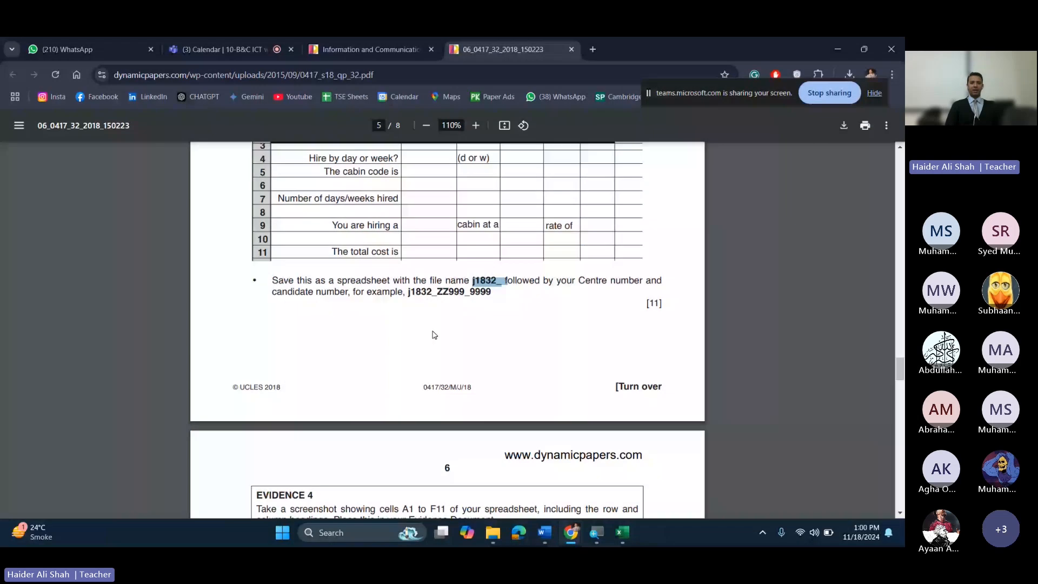
{"action": "scroll", "coordinate": [433, 334], "scroll_direction": "down", "scroll_amount": 2}
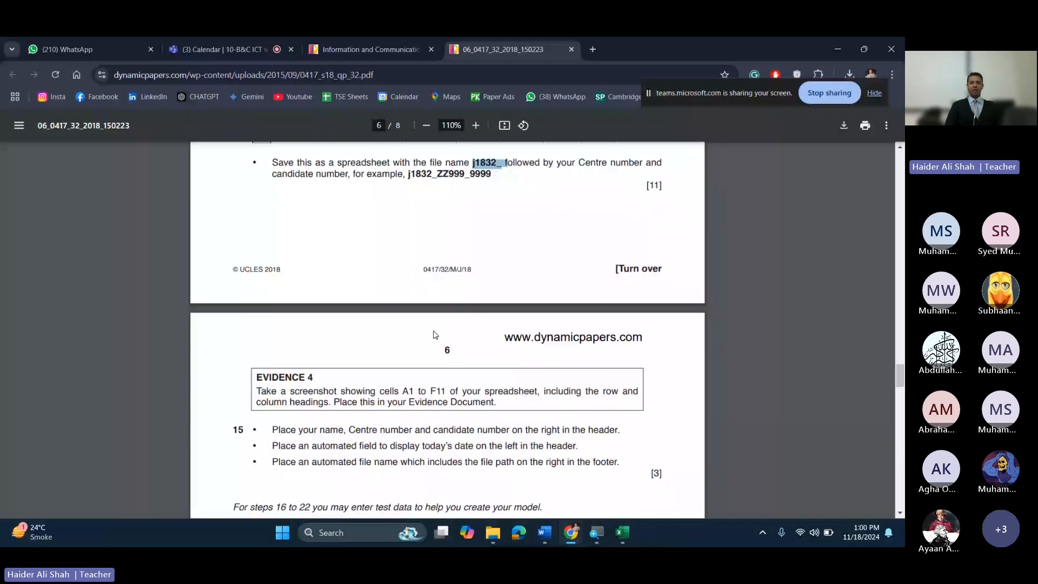
{"action": "scroll", "coordinate": [436, 335], "scroll_direction": "down", "scroll_amount": 2}
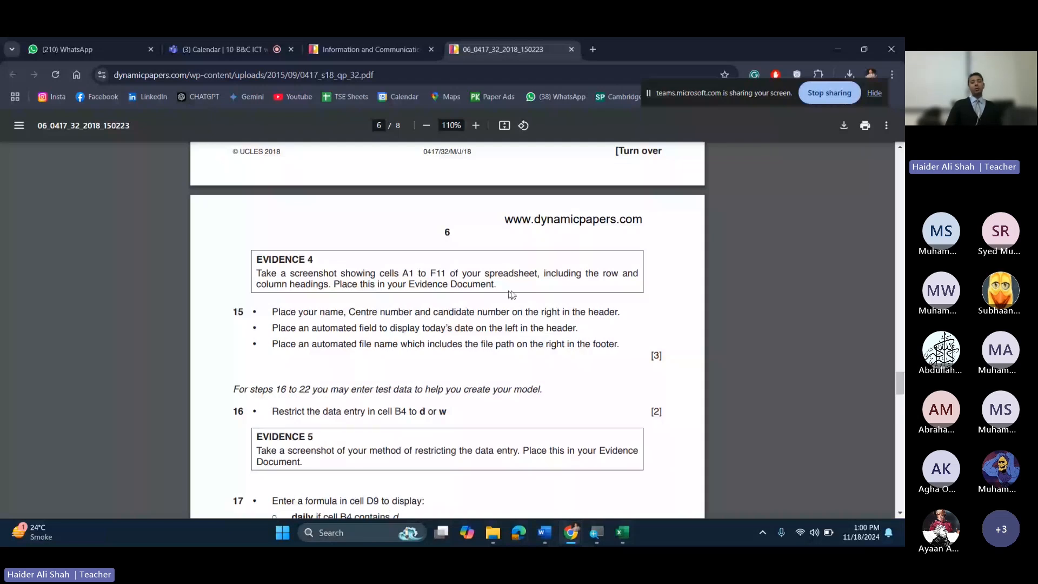
{"action": "left_click_drag", "start_coordinate": [563, 273], "coordinate": [392, 288]}
{"action": "key", "text": "alt+Tab"}
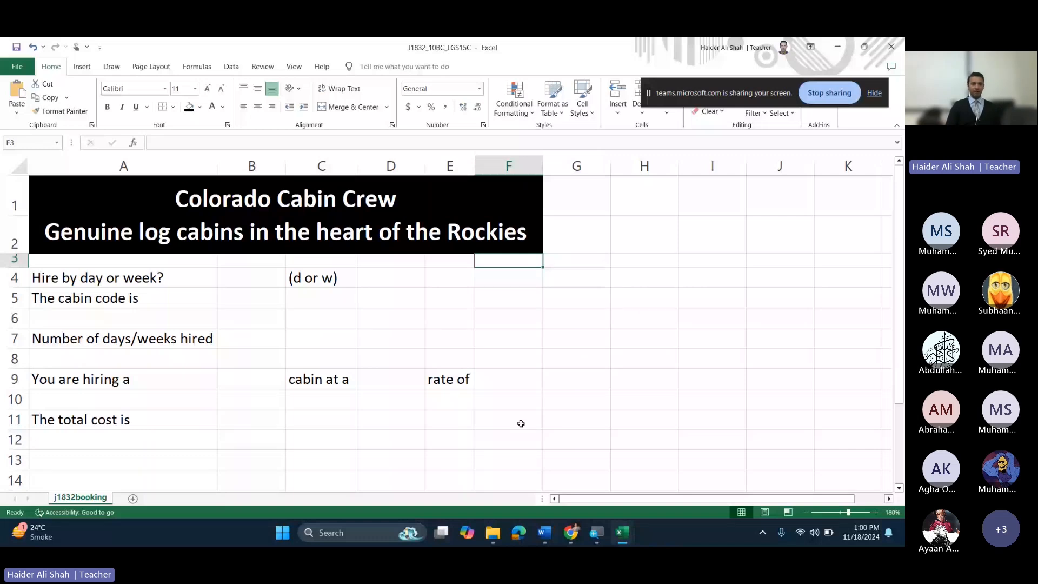
Step: Give A1:F11 All Borders, deselect to check them, and start a screen capture
{"action": "left_click_drag", "start_coordinate": [520, 423], "coordinate": [81, 205]}
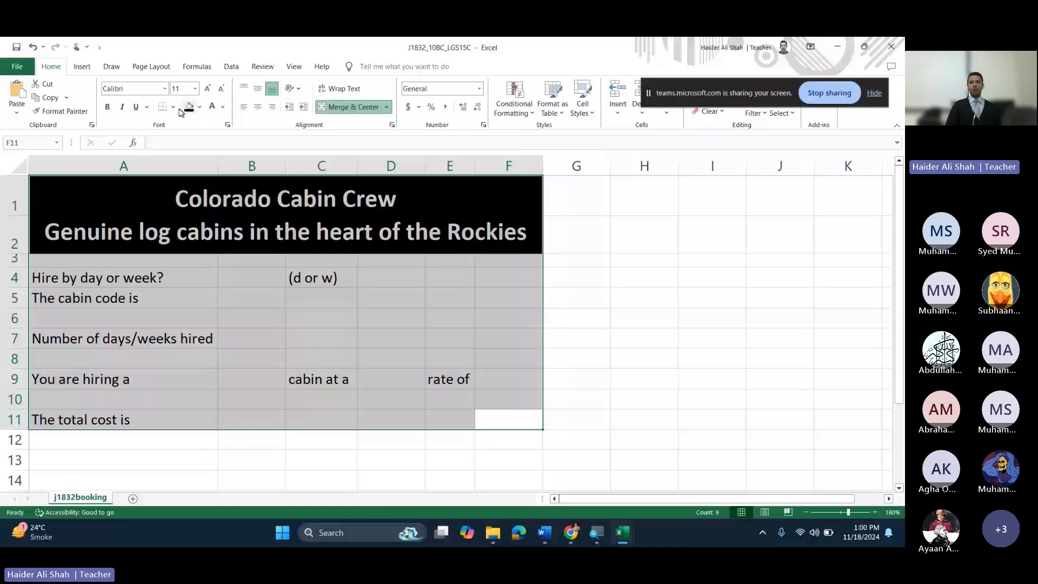
{"action": "left_click", "coordinate": [162, 106]}
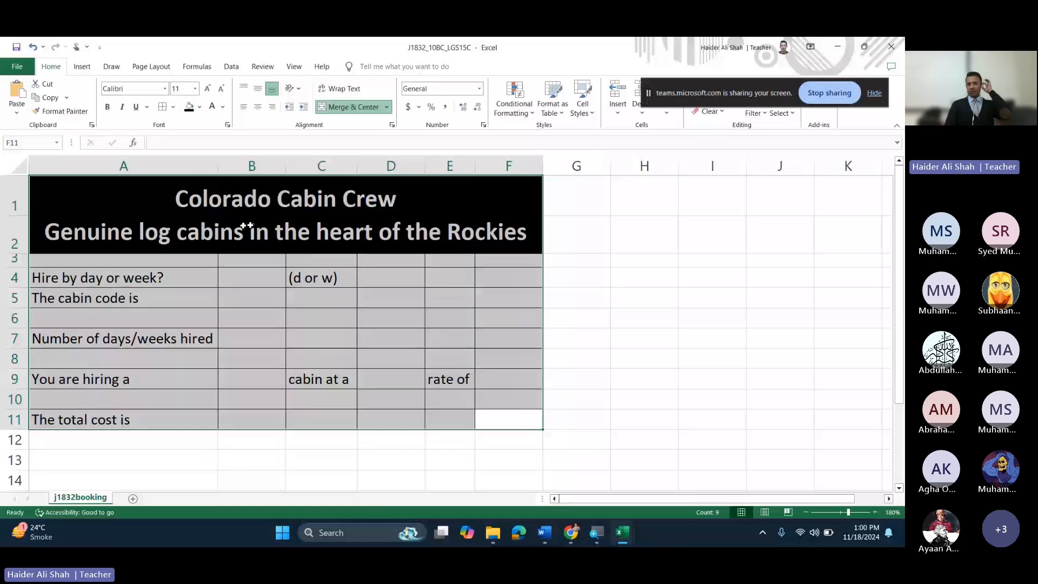
{"action": "left_click", "coordinate": [359, 341]}
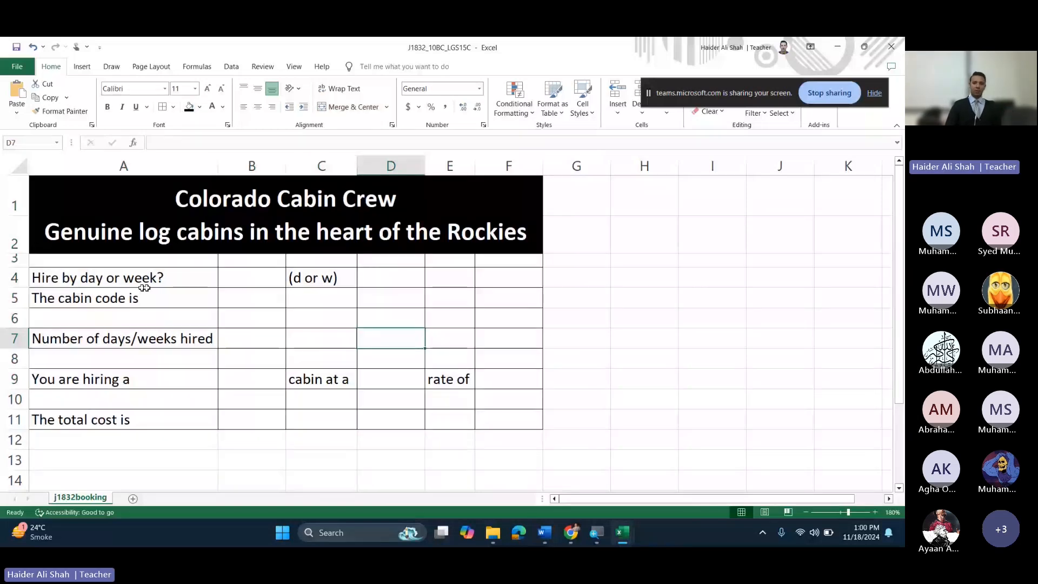
{"action": "left_click", "coordinate": [211, 299]}
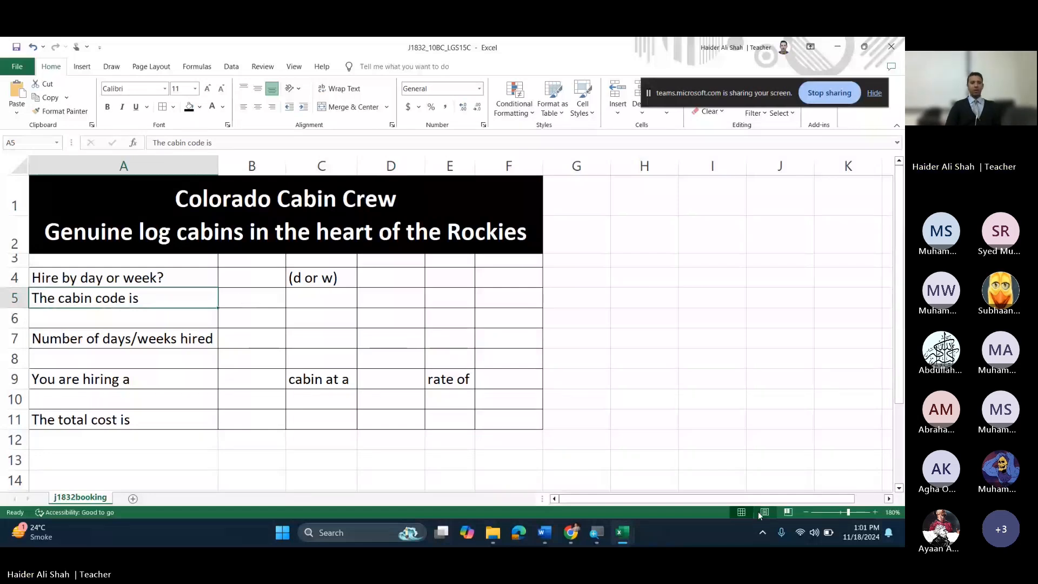
{"action": "key", "text": "super+shift+s"}
{"action": "left_click_drag", "start_coordinate": [25, 177], "coordinate": [544, 430]}
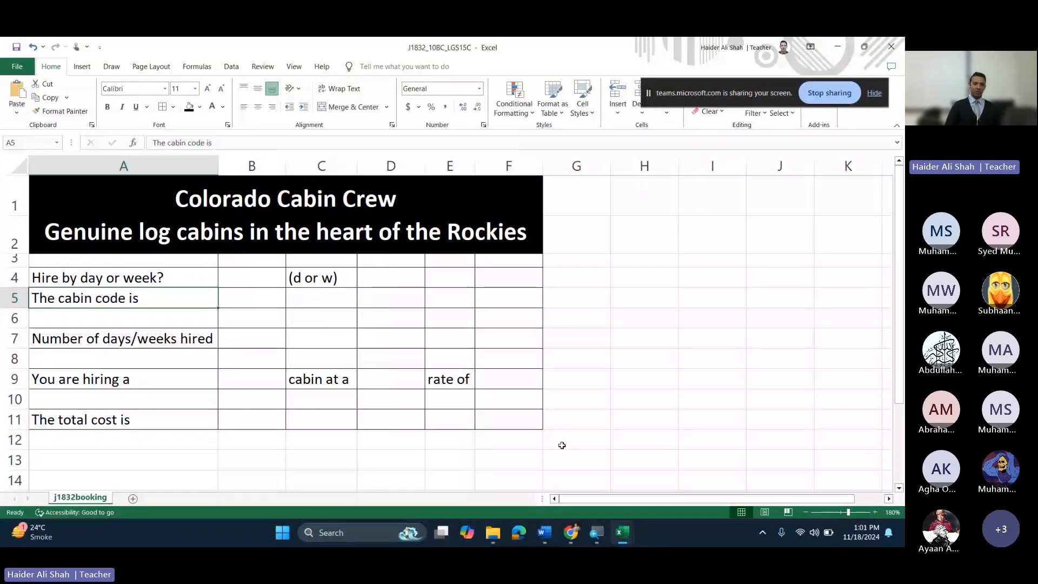
Step: Capture cells A1 to F11, including row and column headings, with Snipping Tool
{"action": "key", "text": "super+shift+s"}
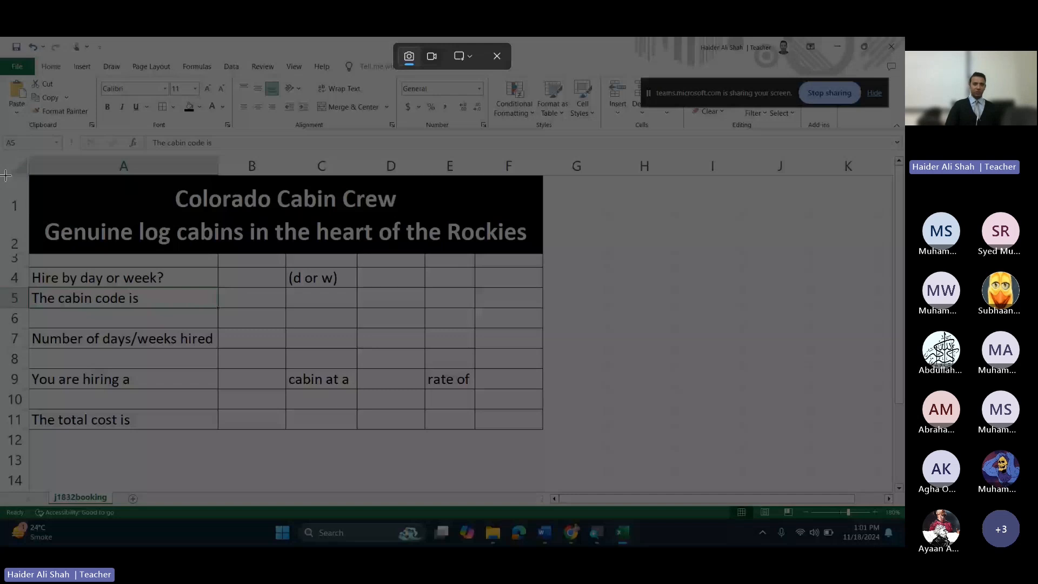
{"action": "left_click_drag", "start_coordinate": [0, 151], "coordinate": [551, 432]}
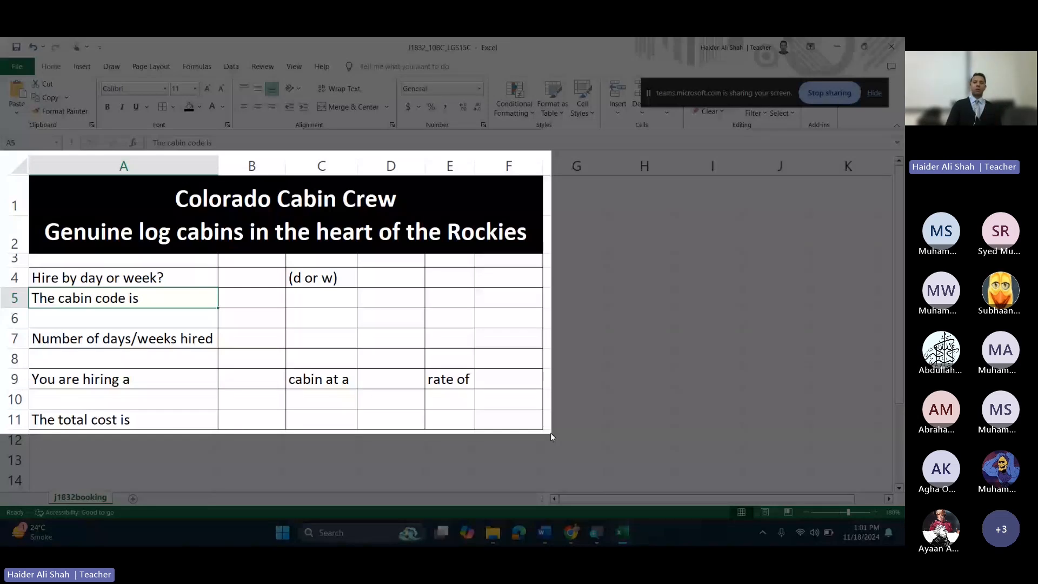
{"action": "left_click_drag", "start_coordinate": [551, 434], "coordinate": [551, 434]}
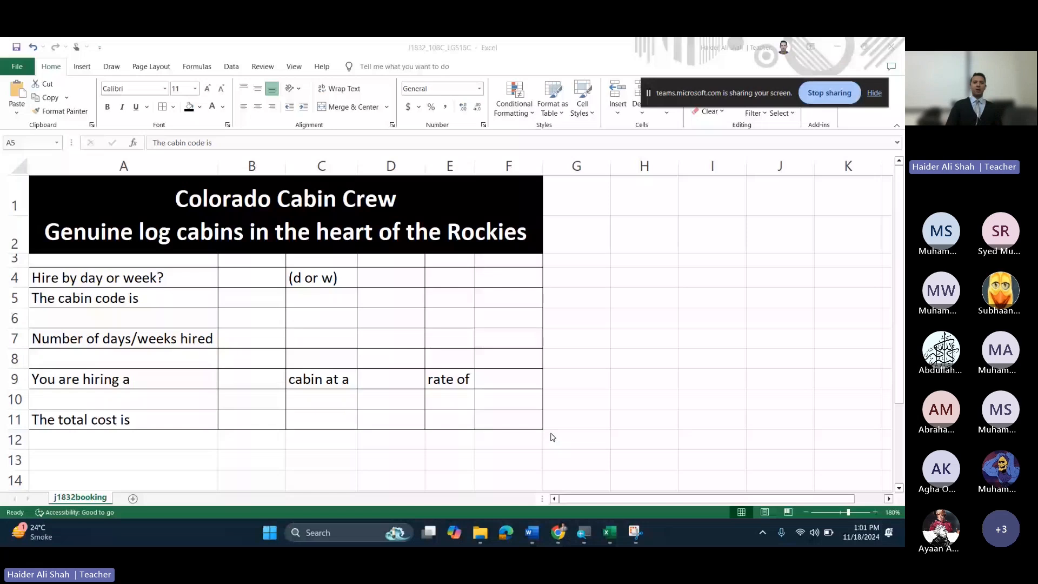
{"action": "left_click", "coordinate": [549, 537]}
Step: Paste the booking table screenshot under Evidence 4 and adjust the document zoom
{"action": "key", "text": "ctrl+v"}
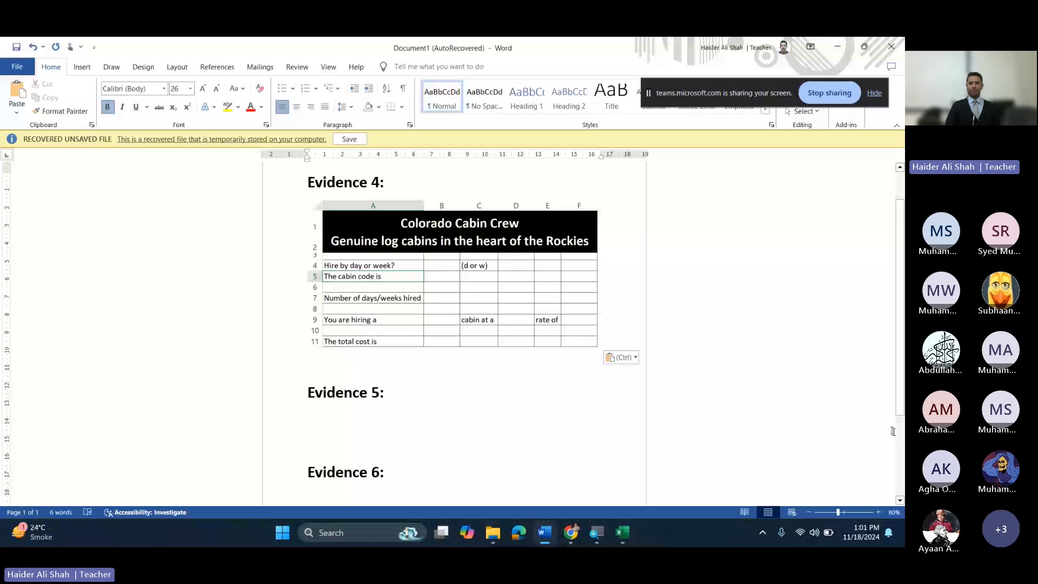
{"action": "left_click", "coordinate": [893, 512]}
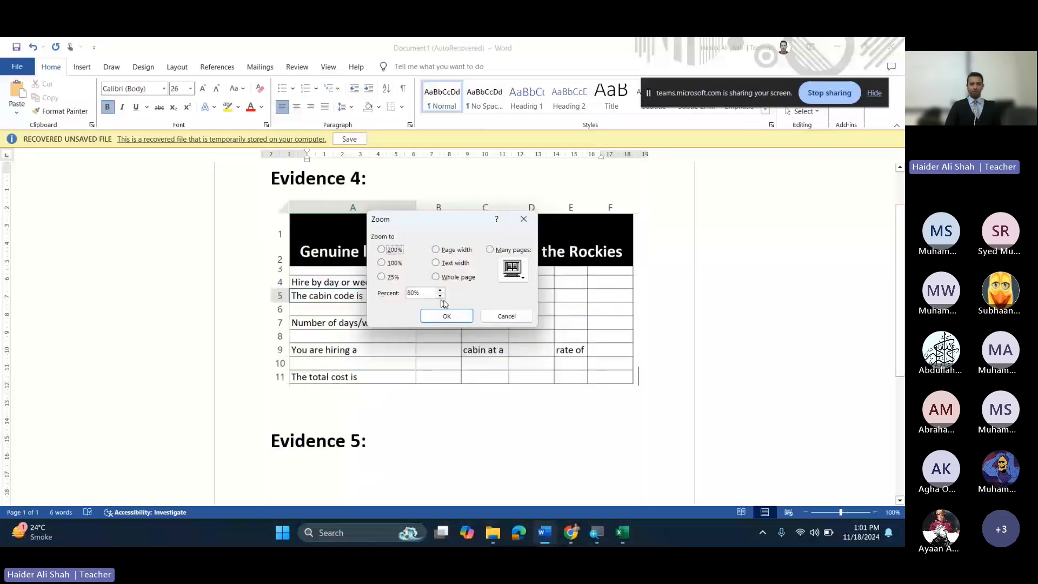
{"action": "left_click", "coordinate": [448, 315]}
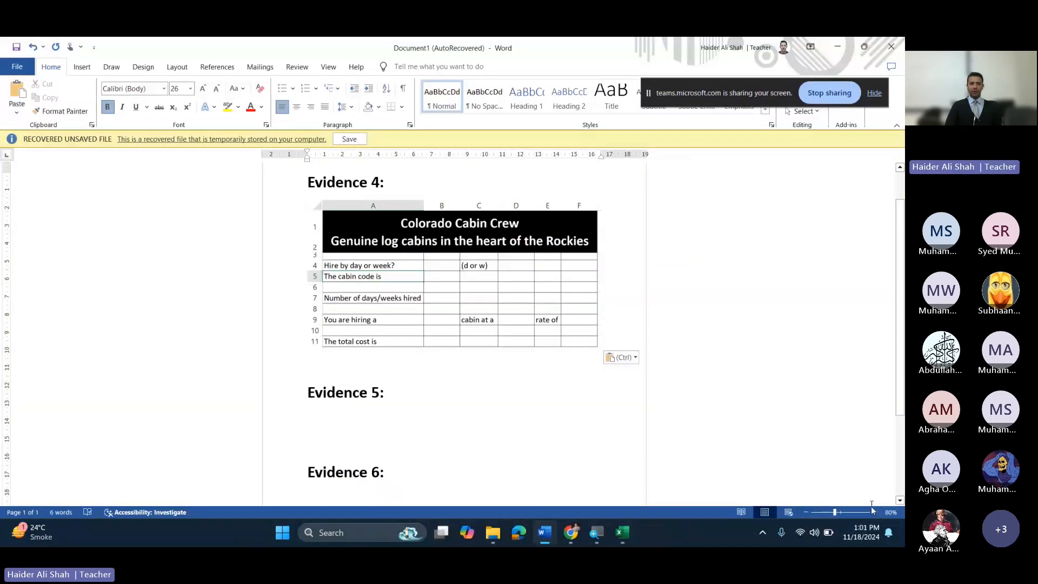
{"action": "left_click", "coordinate": [875, 513]}
{"action": "left_click", "coordinate": [876, 512]}
{"action": "left_click", "coordinate": [876, 513]}
{"action": "left_click", "coordinate": [875, 513]}
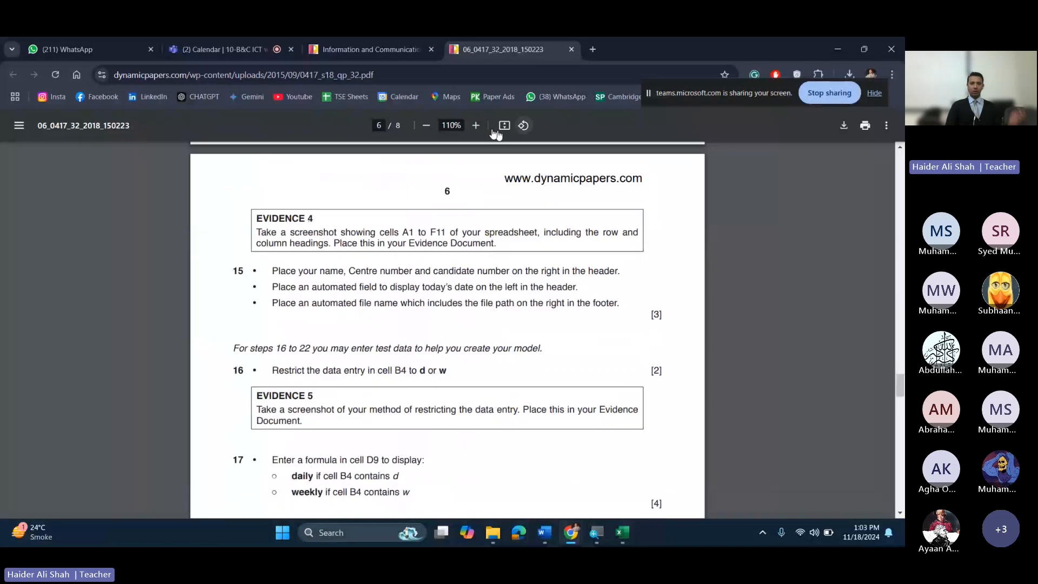
Step: Enlarge the exam paper and highlight step 15's centre and candidate number header requirements
{"action": "left_click", "coordinate": [475, 125]}
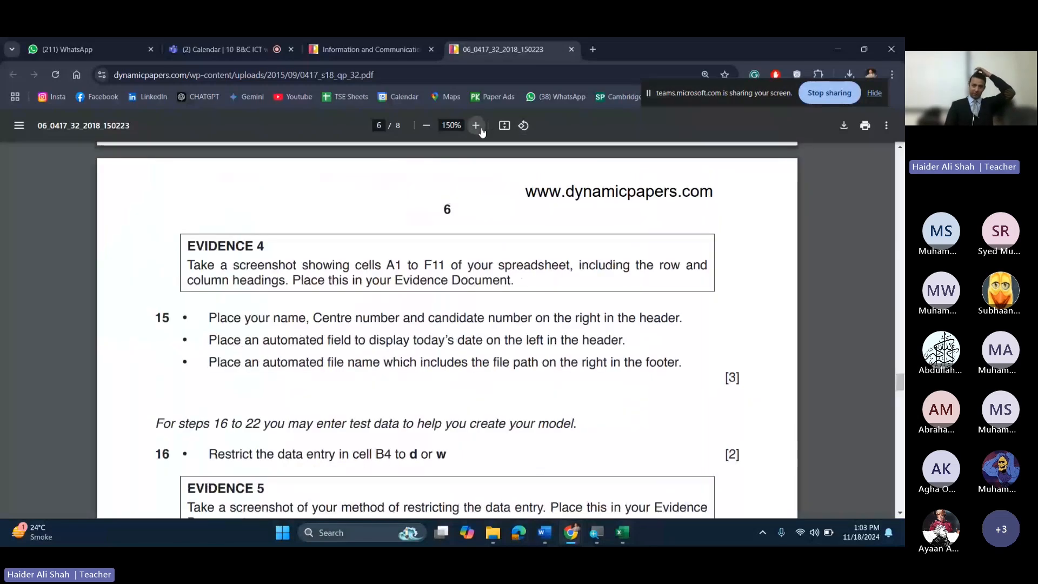
{"action": "left_click_drag", "start_coordinate": [386, 265], "coordinate": [403, 263]}
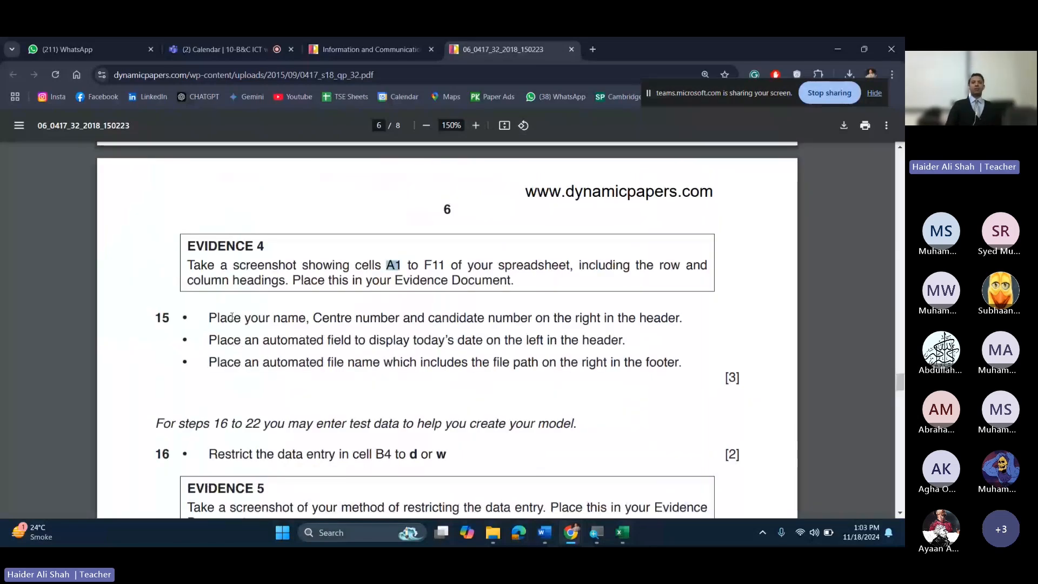
{"action": "left_click_drag", "start_coordinate": [231, 317], "coordinate": [265, 318]}
{"action": "left_click_drag", "start_coordinate": [459, 319], "coordinate": [668, 318]}
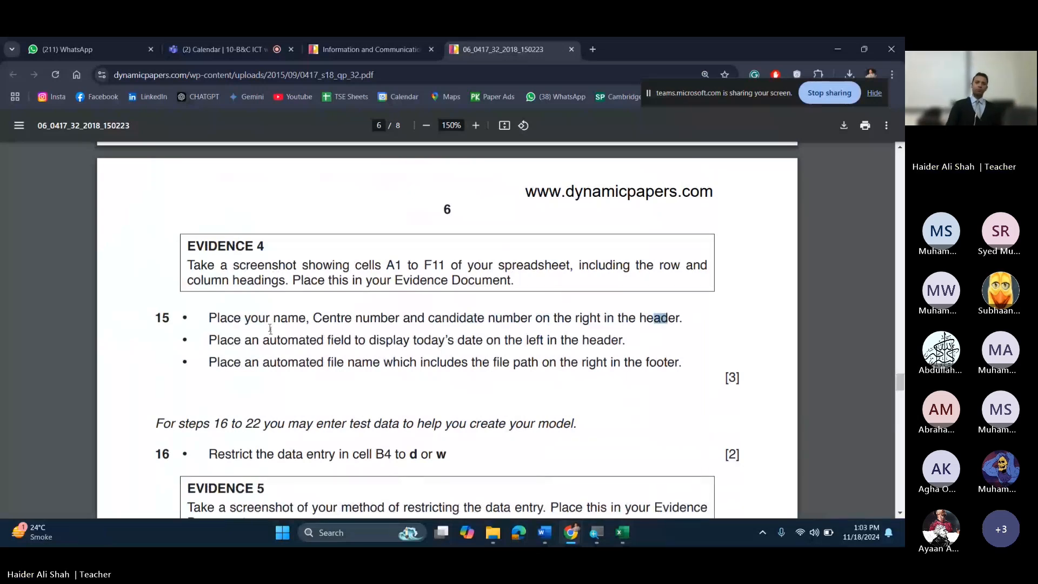
{"action": "left_click_drag", "start_coordinate": [352, 318], "coordinate": [502, 319]}
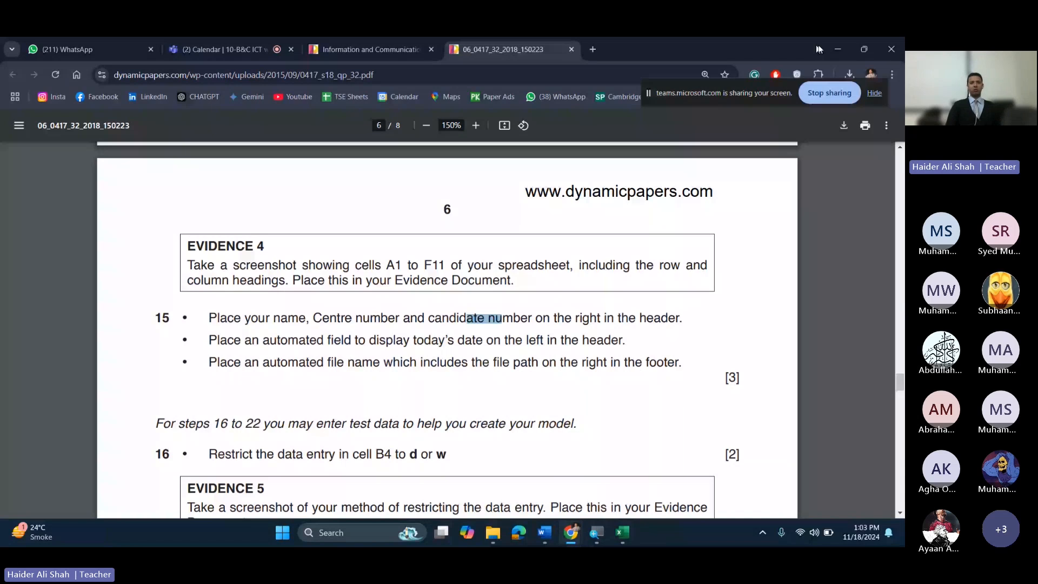
{"action": "key", "text": "alt+Tab"}
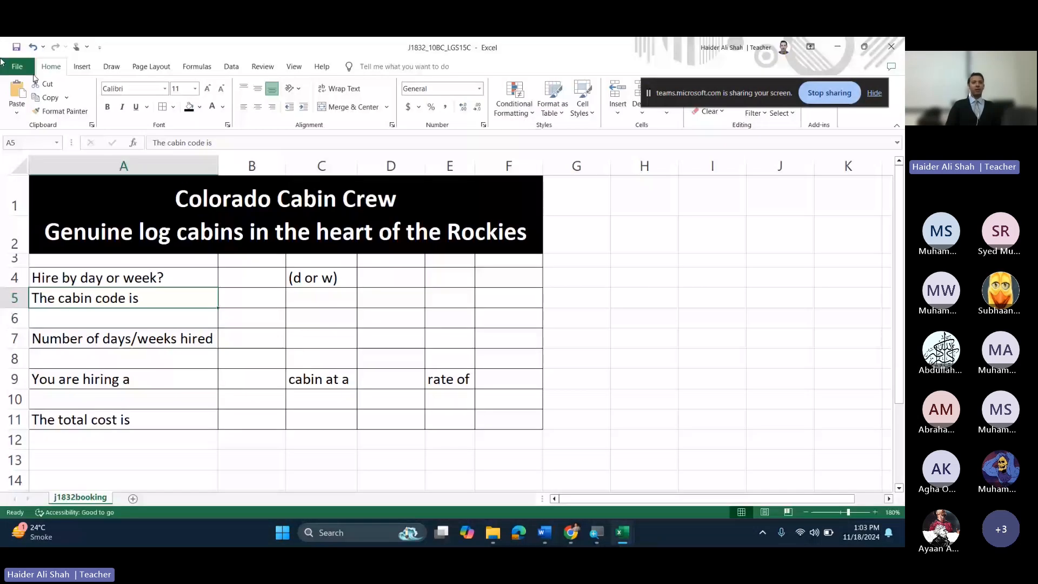
Step: Enter 10BC_LGS15C in the right section of the sheet's custom page header
{"action": "left_click", "coordinate": [17, 66]}
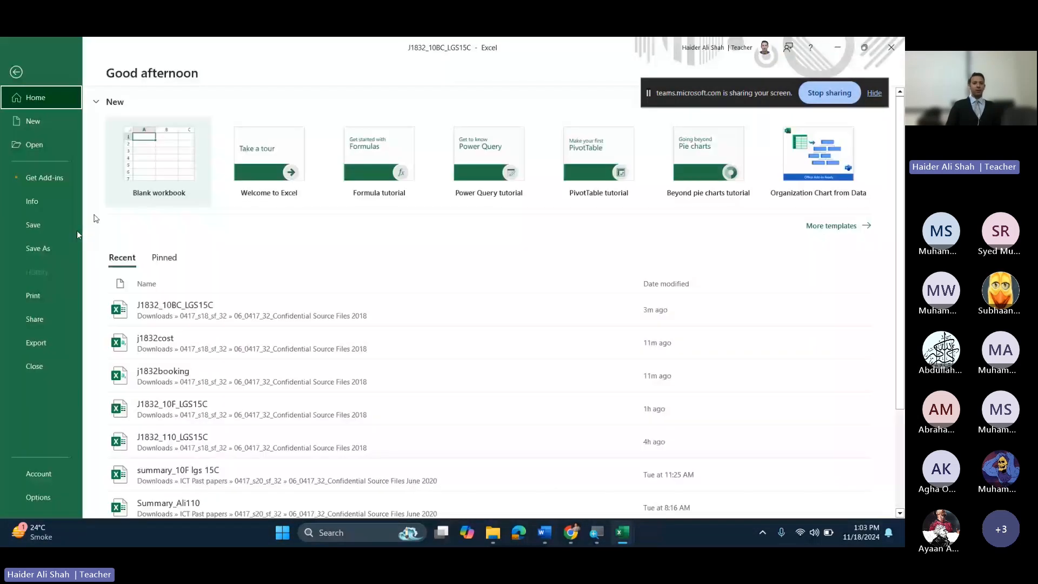
{"action": "left_click", "coordinate": [42, 306]}
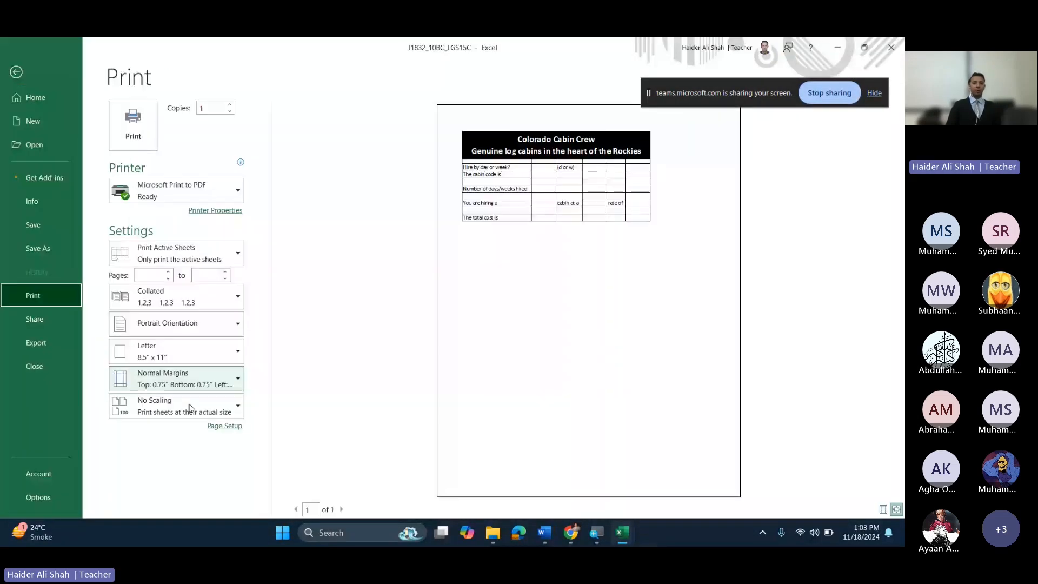
{"action": "left_click", "coordinate": [230, 429]}
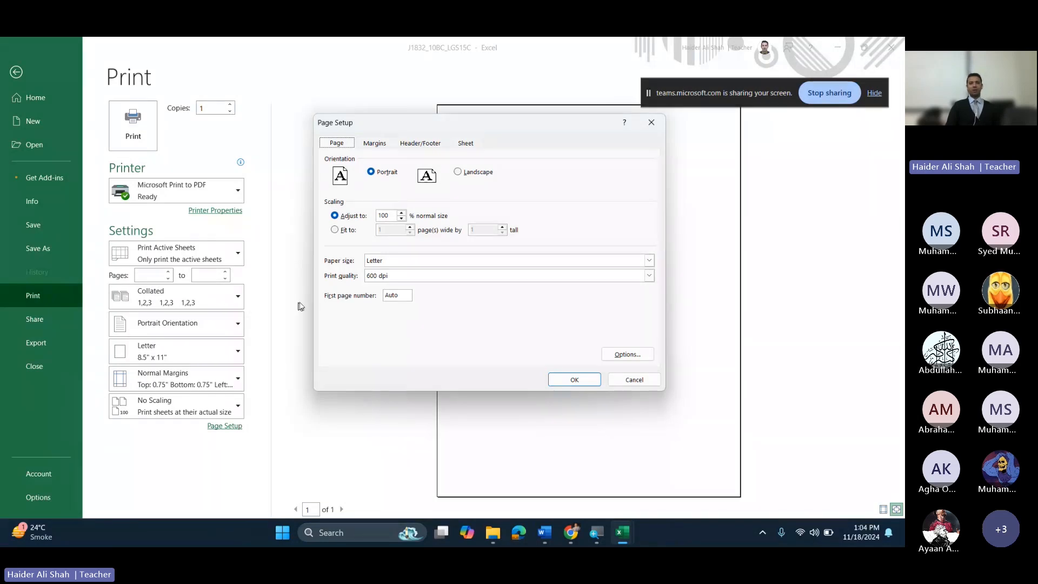
{"action": "left_click", "coordinate": [420, 142]}
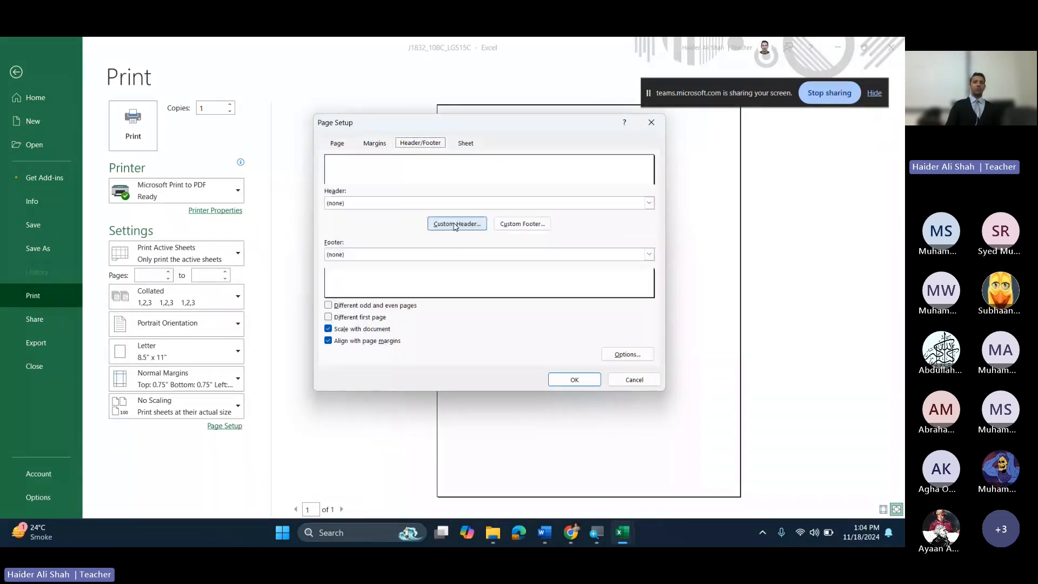
{"action": "left_click", "coordinate": [461, 225]}
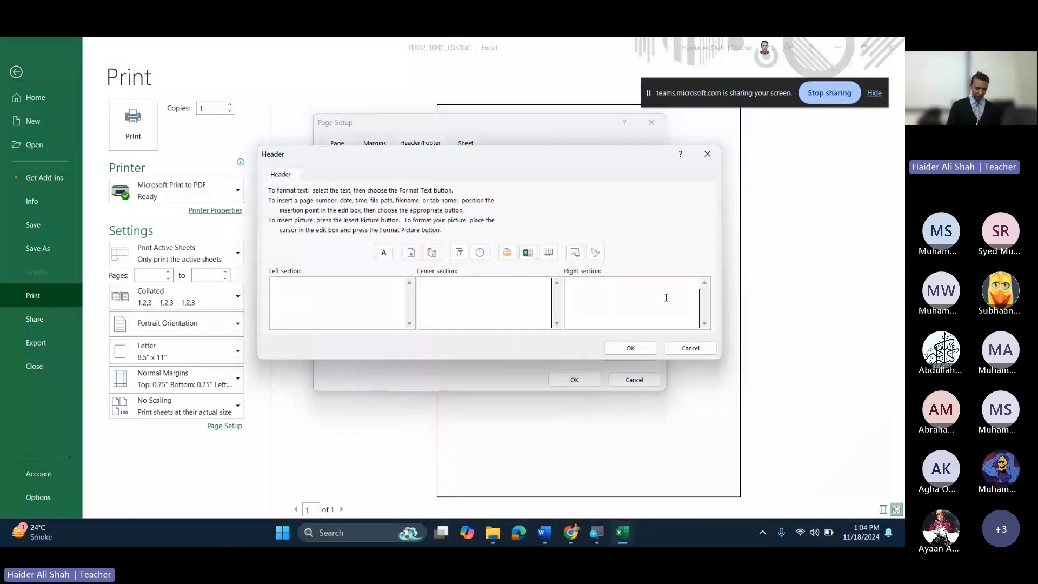
{"action": "type", "text": "10BC_"}
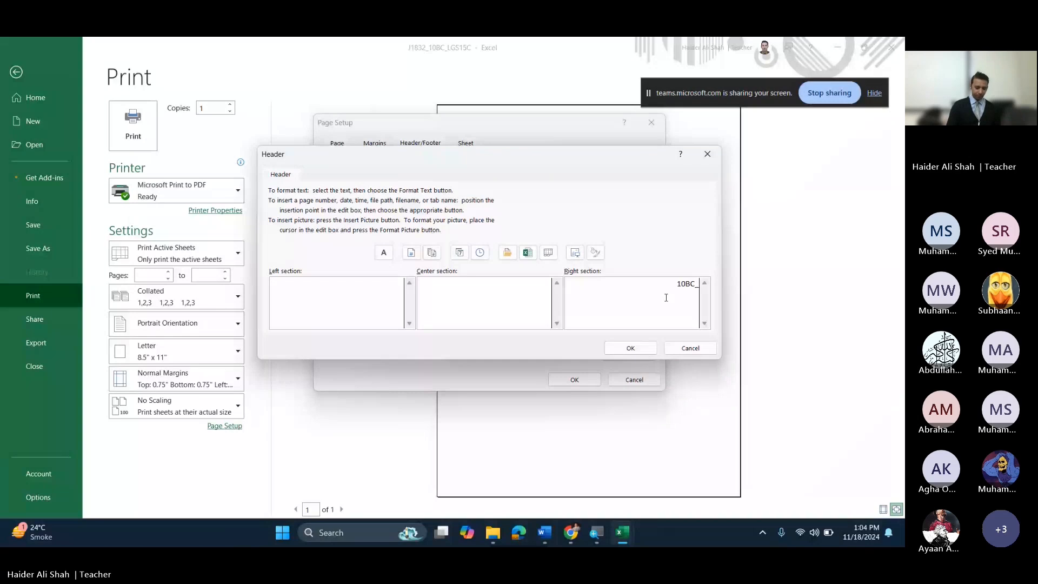
{"action": "type", "text": "LGS15C"}
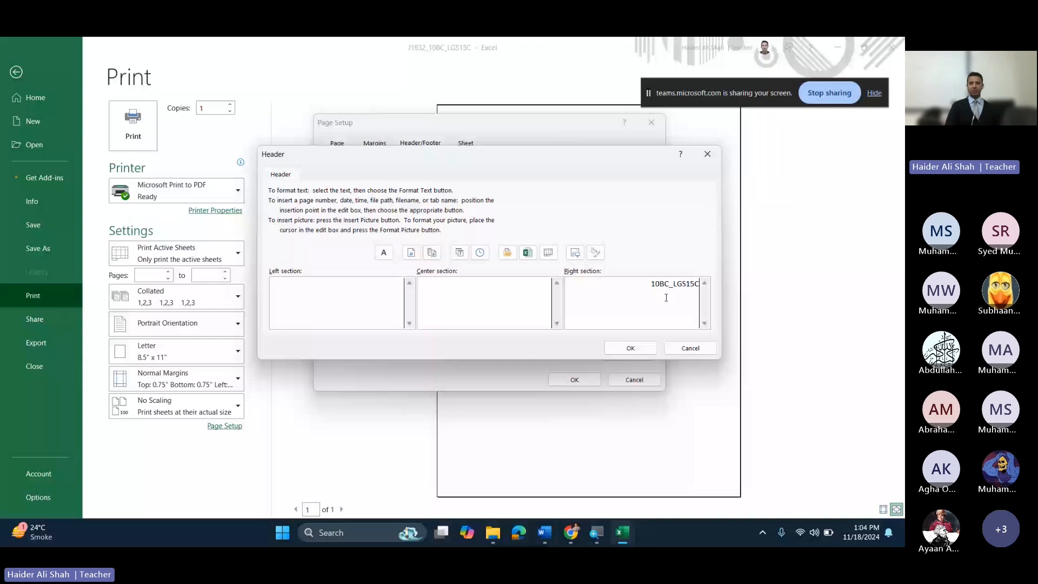
{"action": "left_click", "coordinate": [631, 347]}
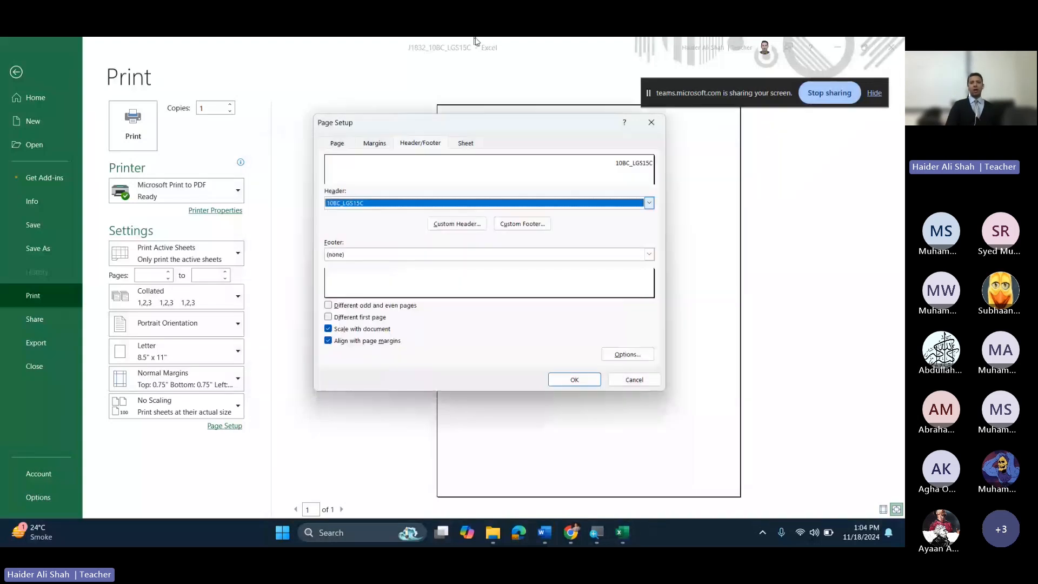
Step: Check the new header in print preview, apply the page setup, and return to the sheet
{"action": "left_click_drag", "start_coordinate": [476, 122], "coordinate": [309, 124]}
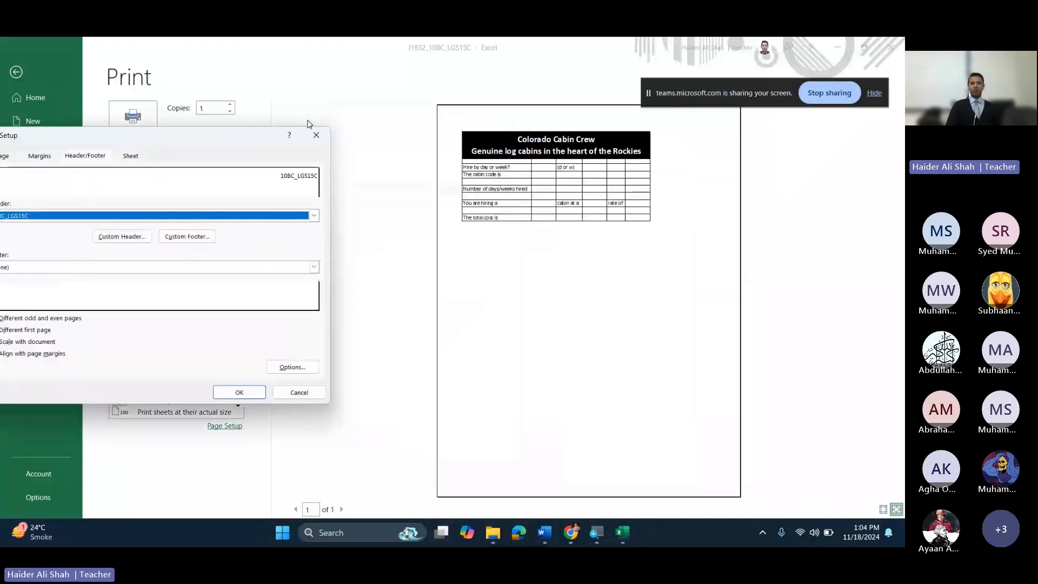
{"action": "left_click_drag", "start_coordinate": [766, 80], "coordinate": [763, 43]}
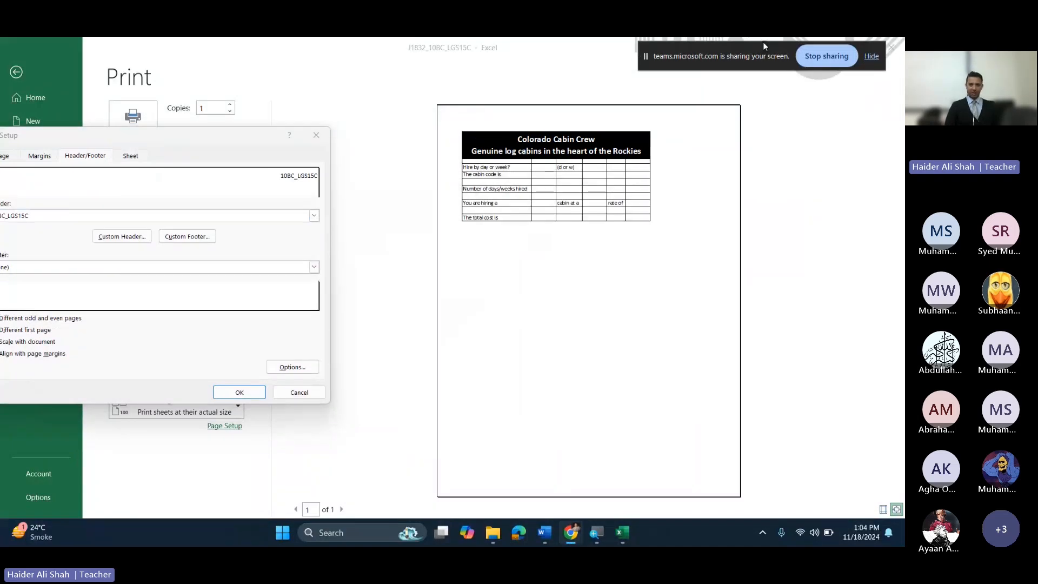
{"action": "key", "text": "super+plus"}
{"action": "key", "text": "super+plus"}
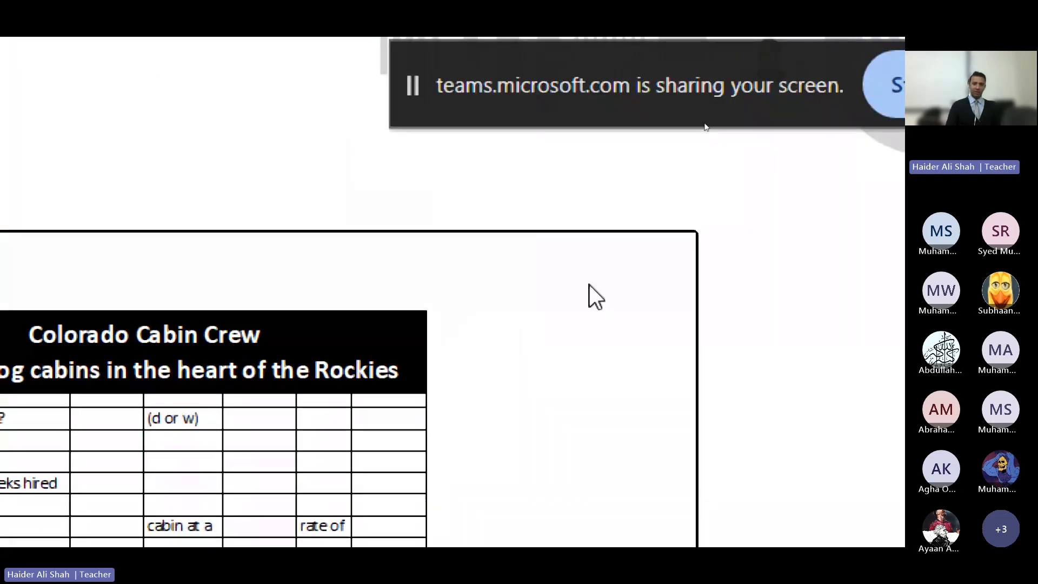
{"action": "key", "text": "super+minus"}
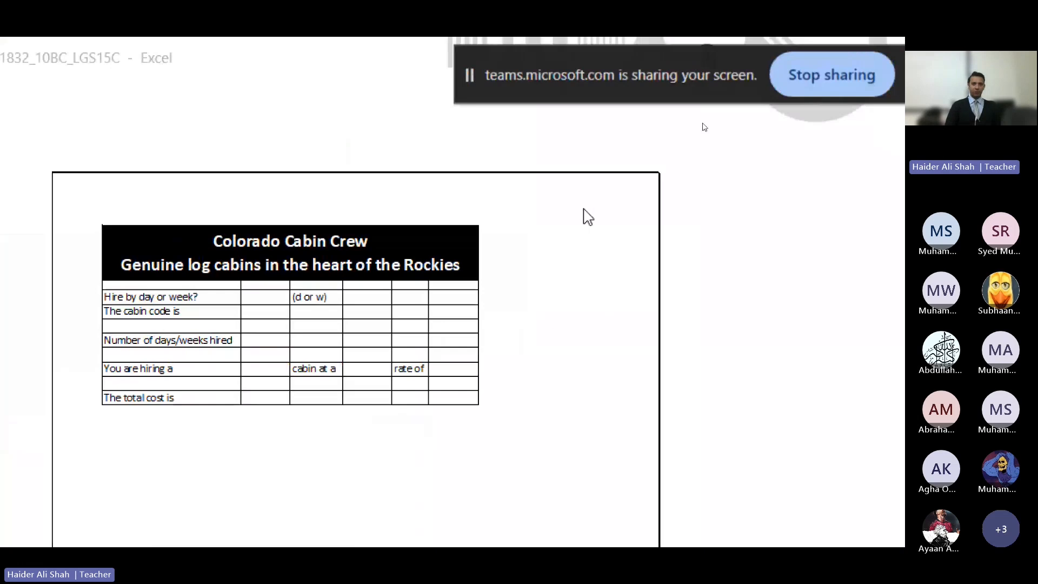
{"action": "key", "text": "super+minus"}
{"action": "left_click_drag", "start_coordinate": [202, 133], "coordinate": [267, 116]}
{"action": "left_click", "coordinate": [305, 380]}
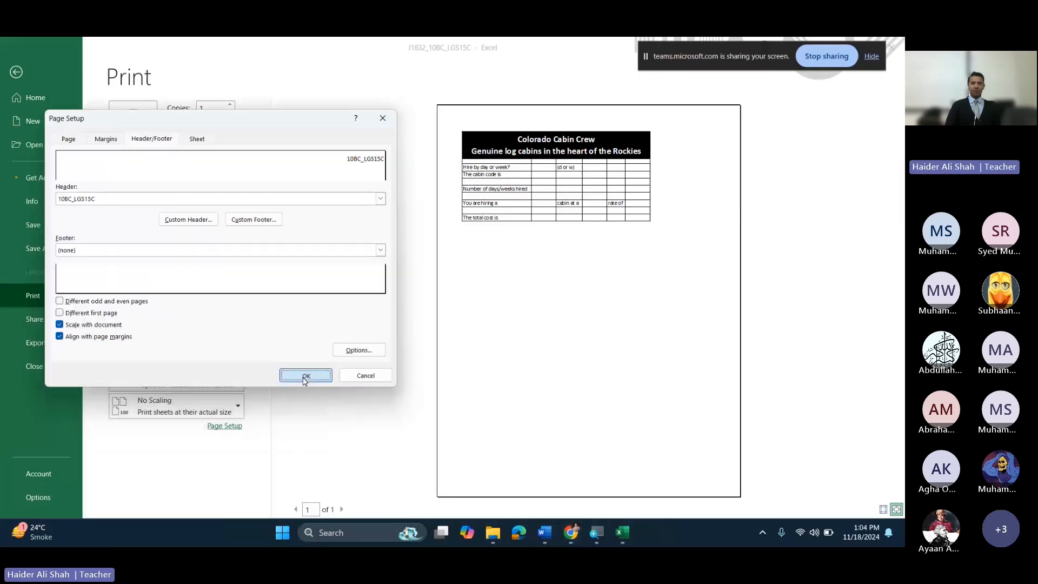
{"action": "key", "text": "super+plus"}
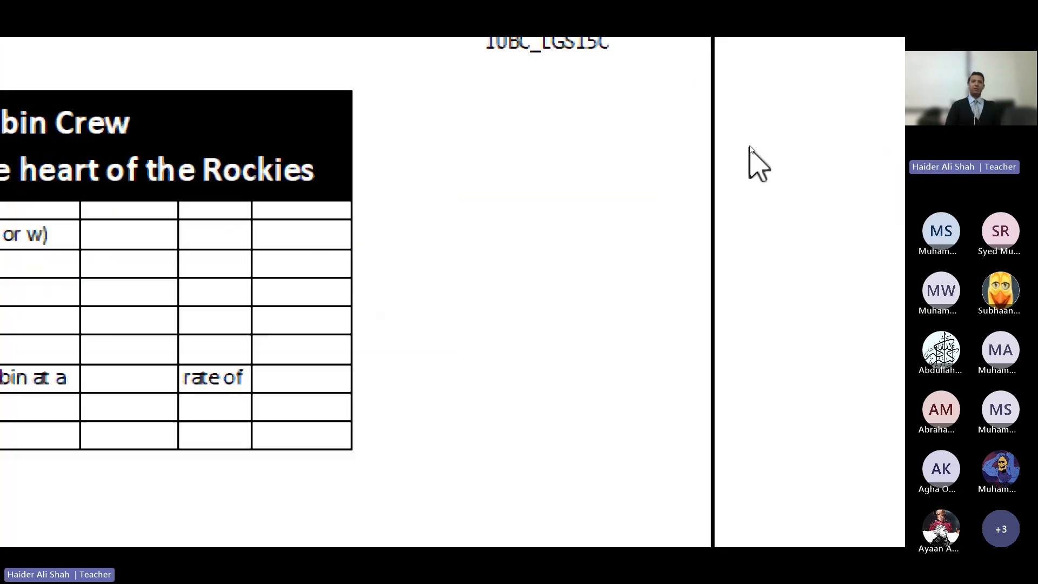
{"action": "key", "text": "super+minus"}
{"action": "key", "text": "super+minus"}
{"action": "key", "text": "super+minus"}
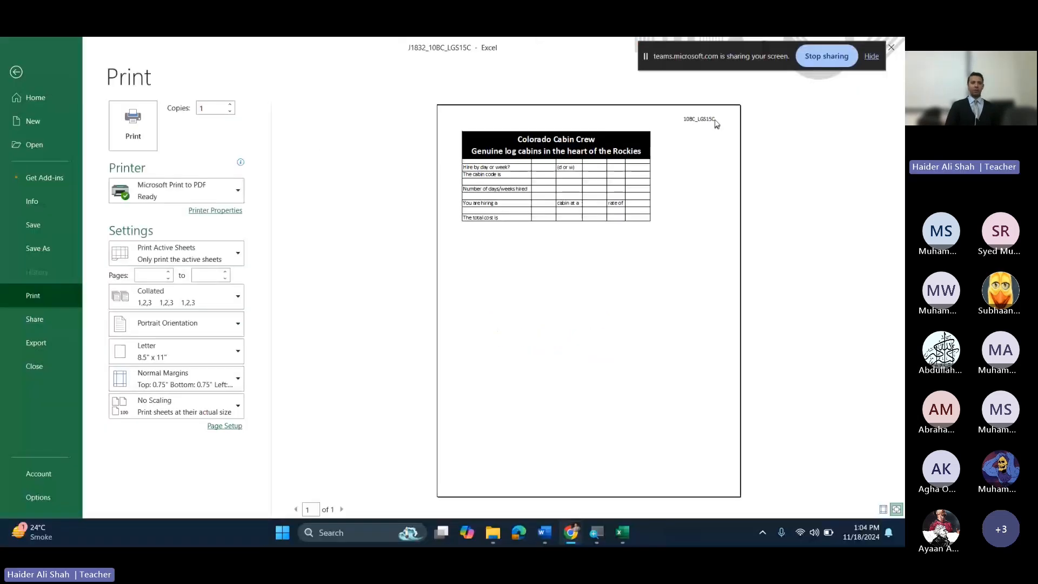
{"action": "left_click", "coordinate": [17, 72]}
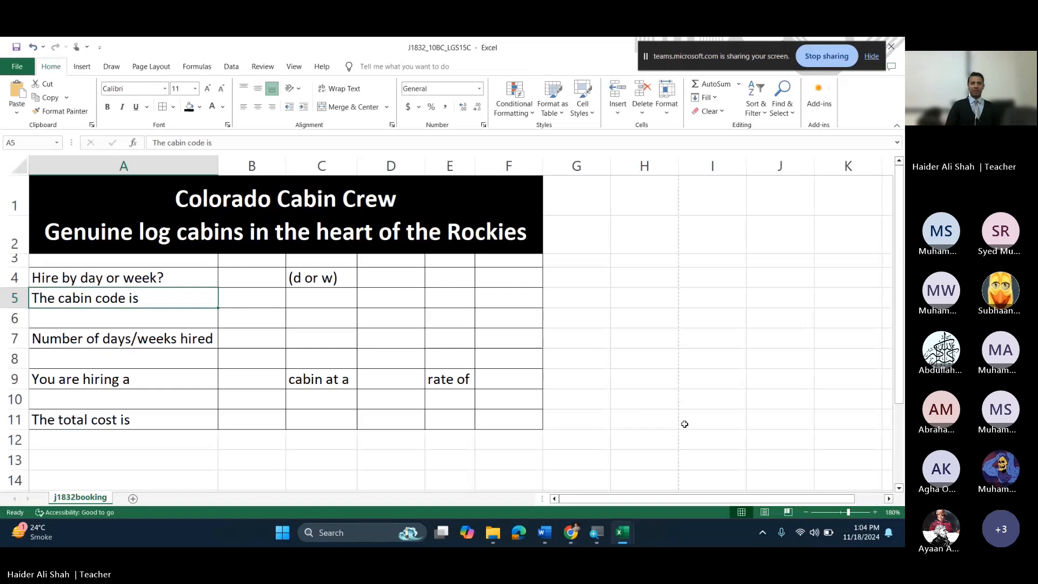
Step: Reread step 15's rule to put today's date on the header's left in the PDF, then return to Excel
{"action": "mouse_move", "coordinate": [571, 533]}
{"action": "left_click", "coordinate": [516, 487]}
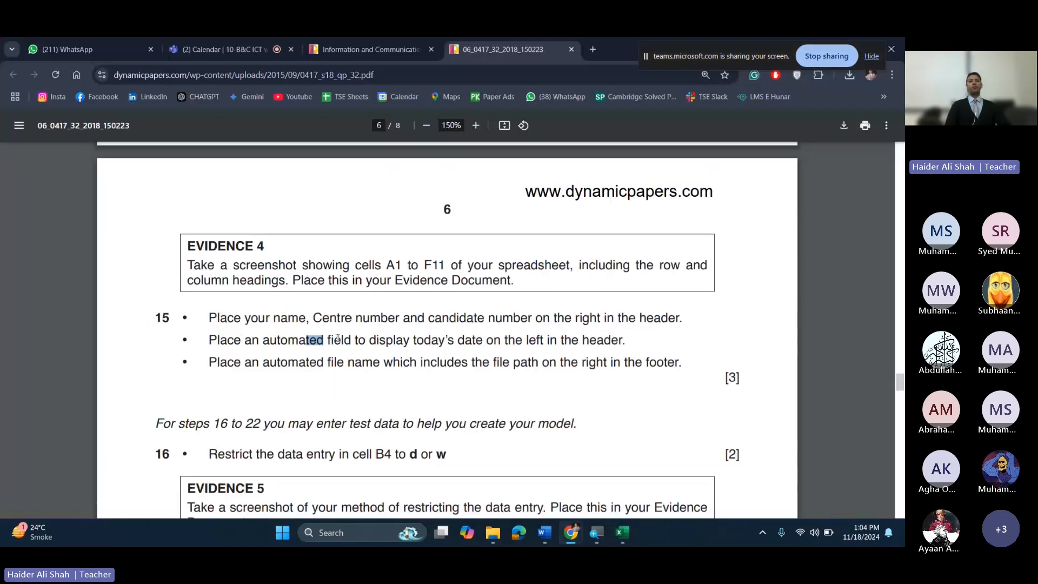
{"action": "left_click_drag", "start_coordinate": [338, 339], "coordinate": [347, 339]}
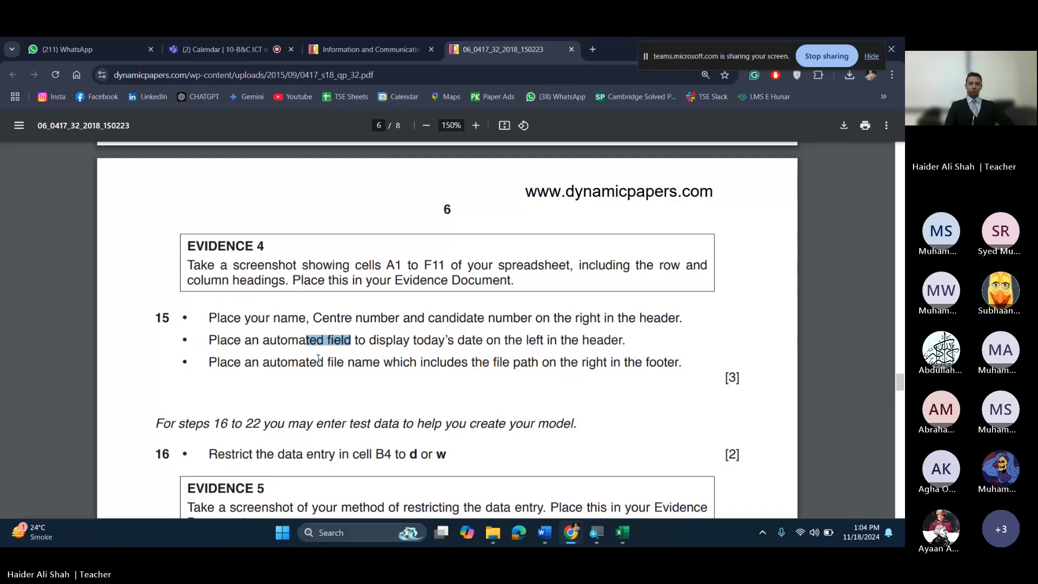
{"action": "left_click", "coordinate": [438, 336]}
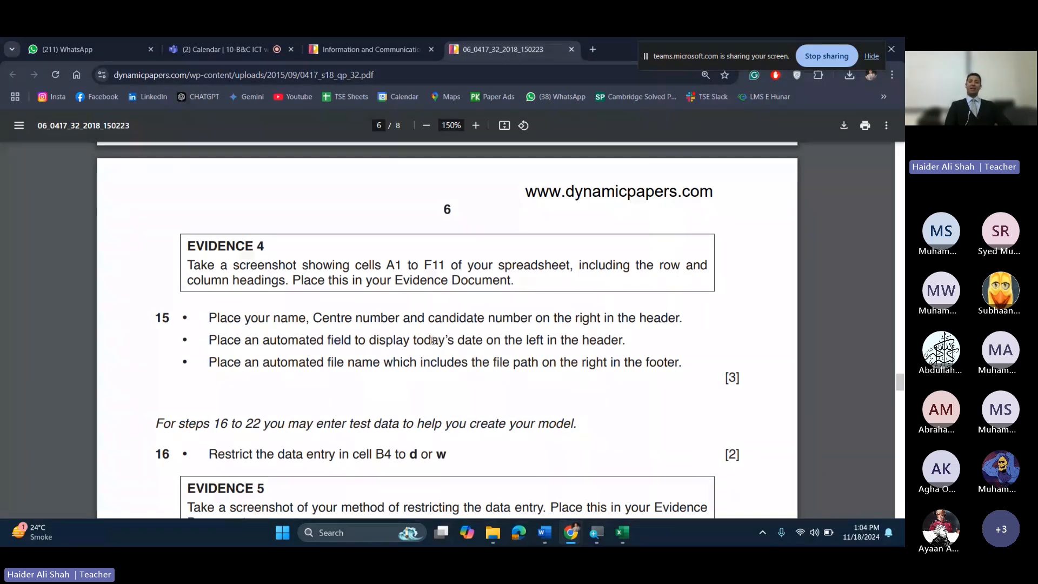
{"action": "left_click_drag", "start_coordinate": [424, 339], "coordinate": [464, 340]}
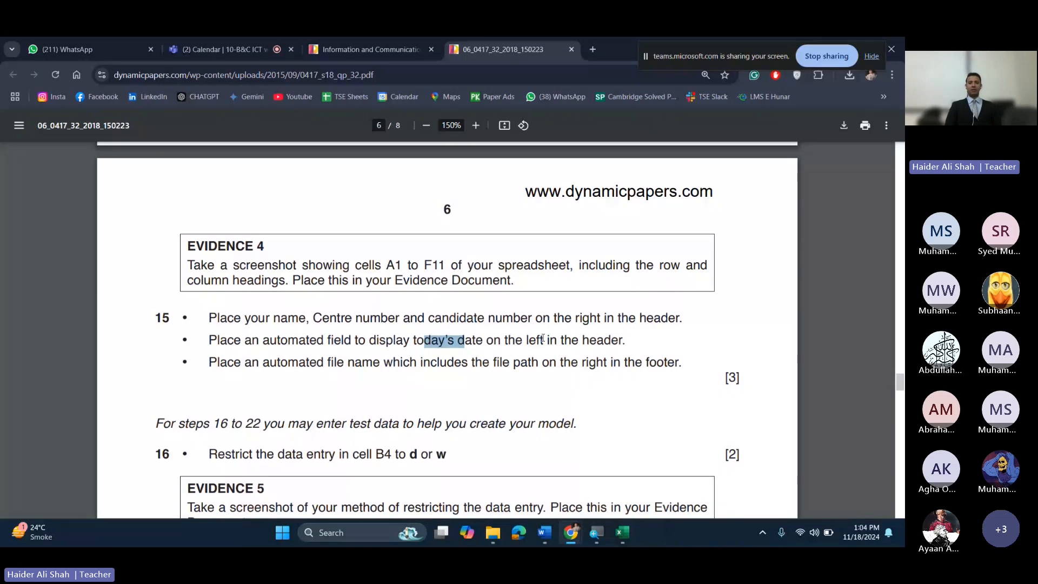
{"action": "left_click_drag", "start_coordinate": [527, 340], "coordinate": [610, 344]}
{"action": "left_click_drag", "start_coordinate": [445, 340], "coordinate": [585, 337]}
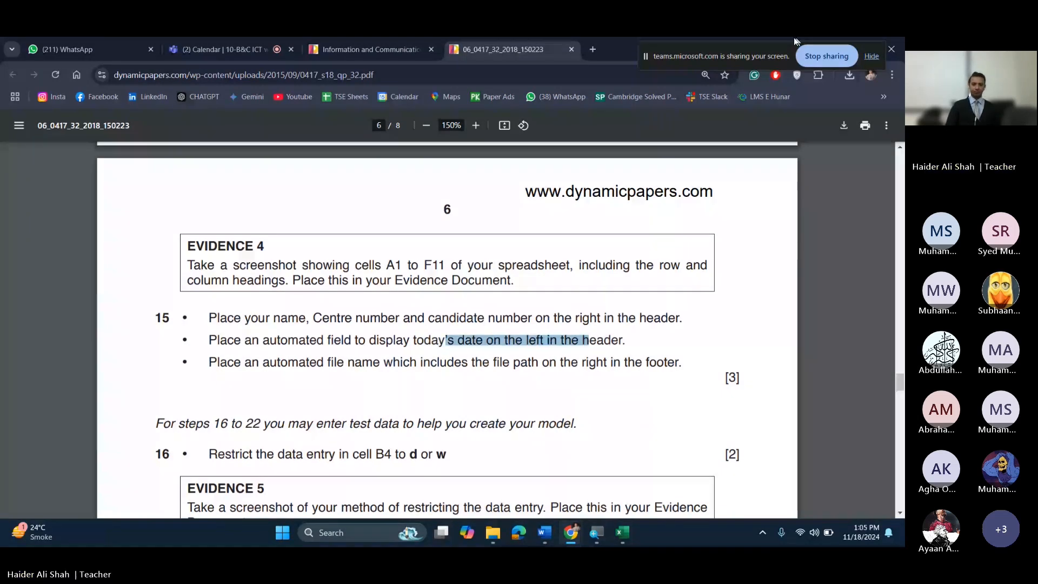
{"action": "mouse_move", "coordinate": [622, 533]}
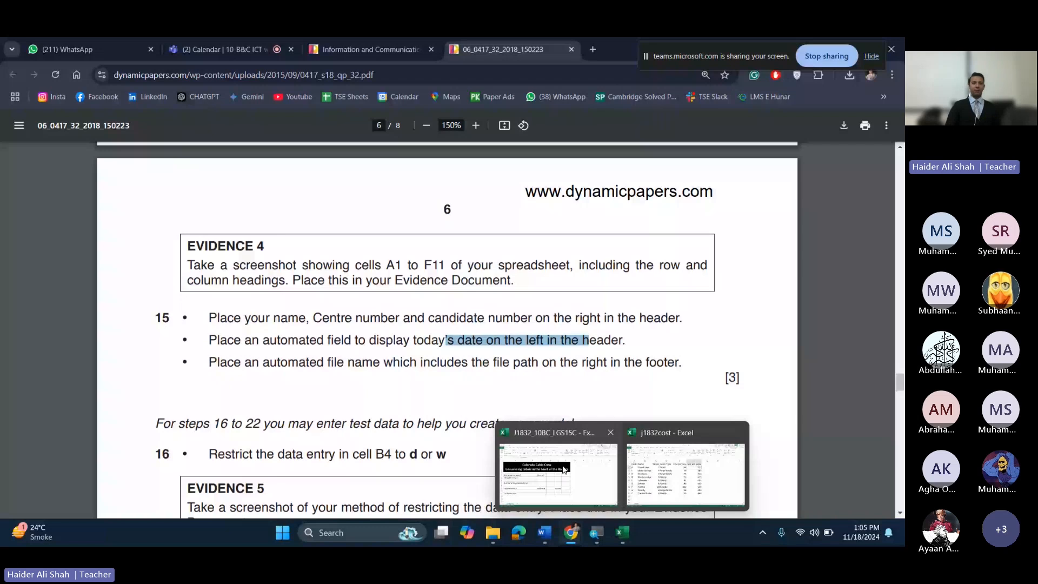
{"action": "left_click", "coordinate": [564, 469]}
Step: Open the Page Setup custom header editor beside the print preview and snip a screenshot of it
{"action": "left_click", "coordinate": [12, 72]}
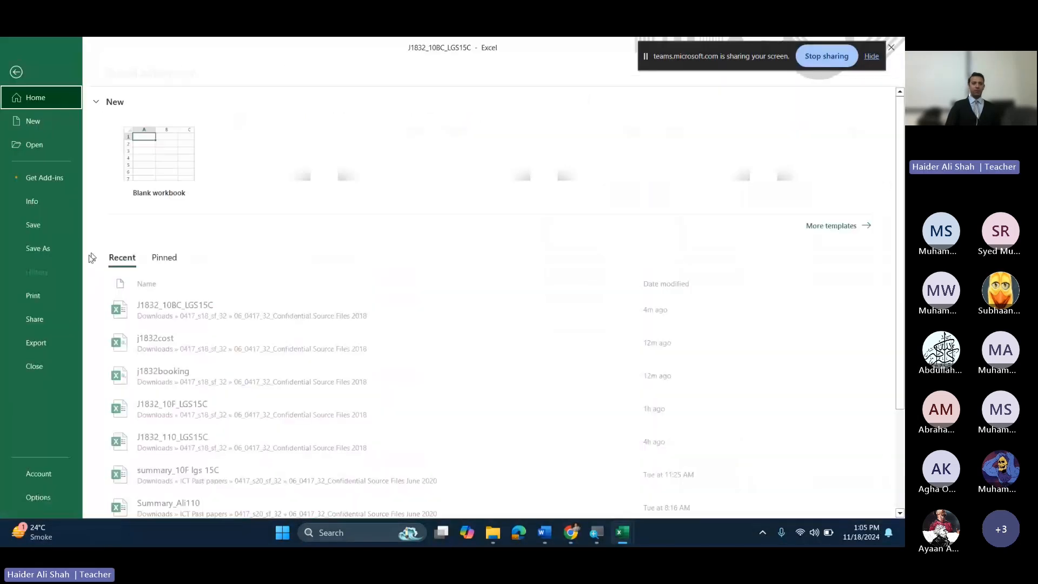
{"action": "key", "text": "ctrl+p"}
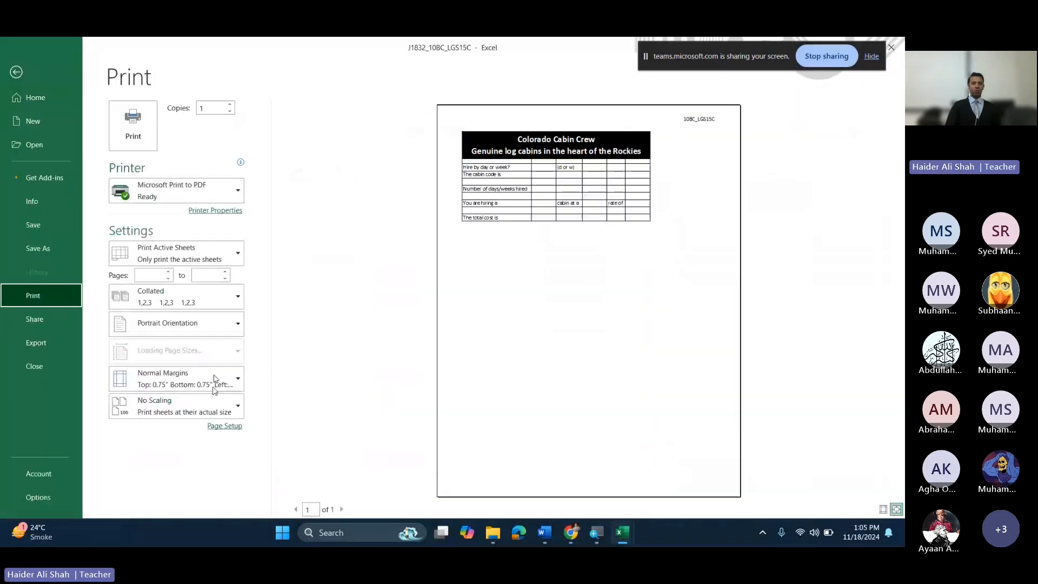
{"action": "left_click", "coordinate": [225, 426]}
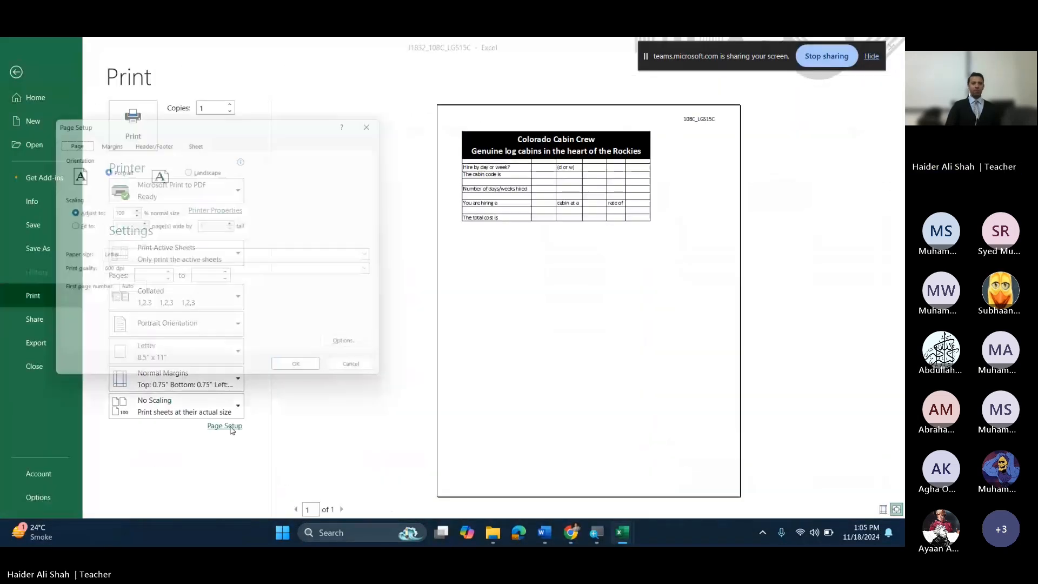
{"action": "left_click", "coordinate": [153, 139]}
{"action": "left_click", "coordinate": [188, 219]}
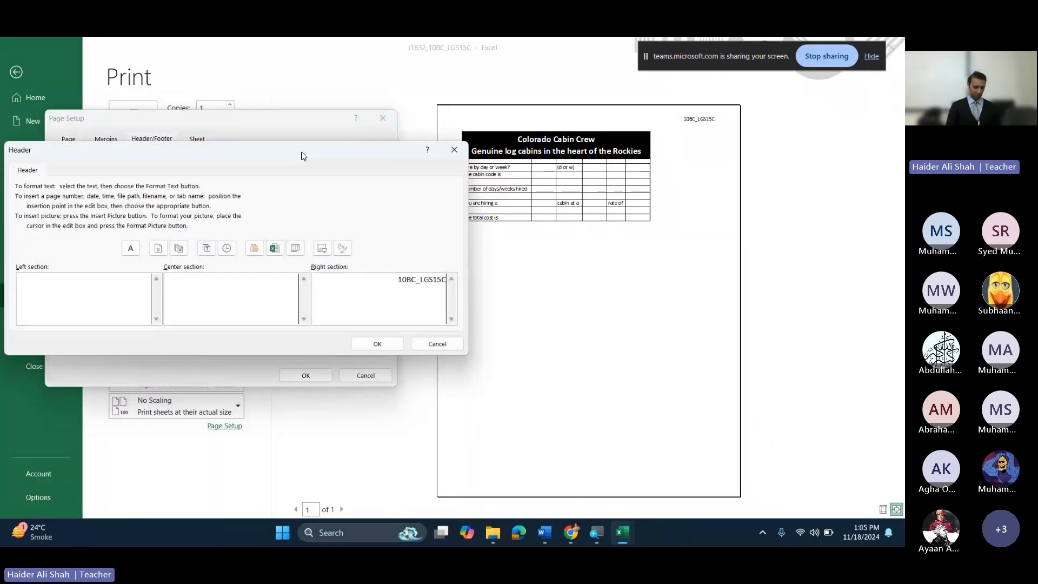
{"action": "left_click_drag", "start_coordinate": [303, 152], "coordinate": [550, 149]}
{"action": "key", "text": "super+plus"}
{"action": "key", "text": "super+plus"}
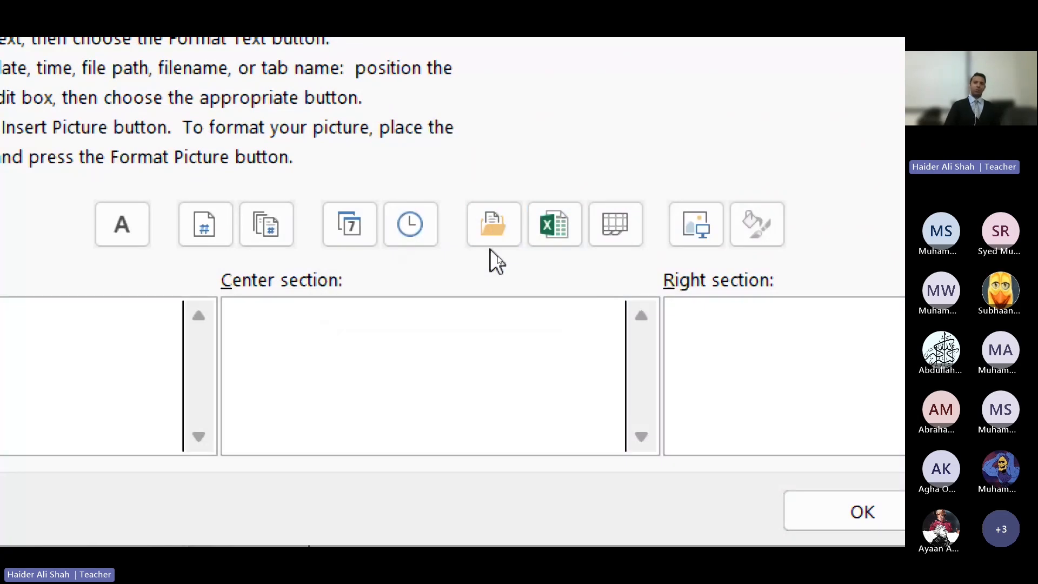
{"action": "key", "text": "super+shift+s"}
{"action": "left_click_drag", "start_coordinate": [303, 173], "coordinate": [590, 263]}
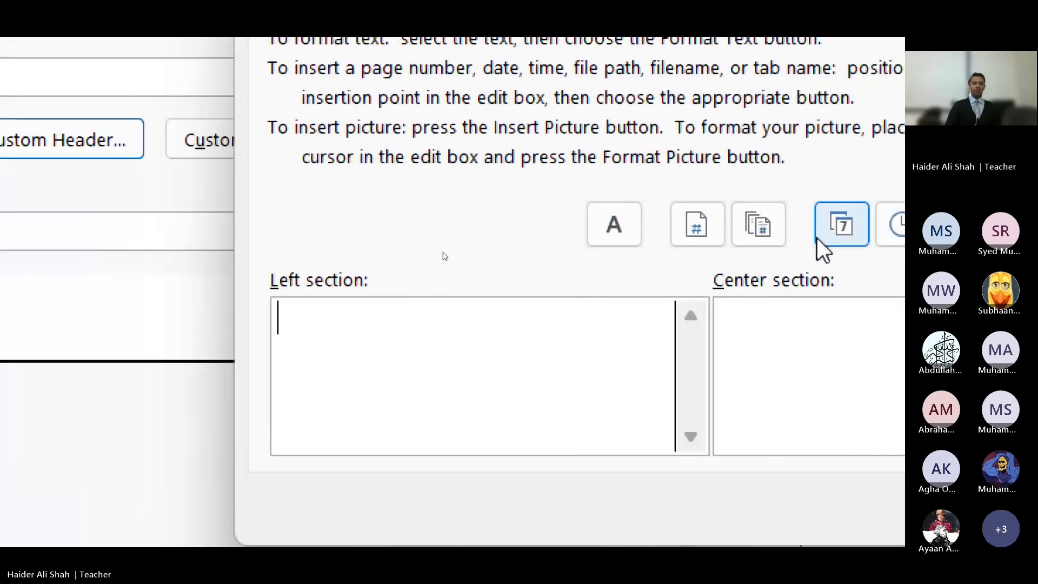
Step: Insert today's date field (11/18/2024) in the header's left section and apply the setup
{"action": "left_click", "coordinate": [819, 237]}
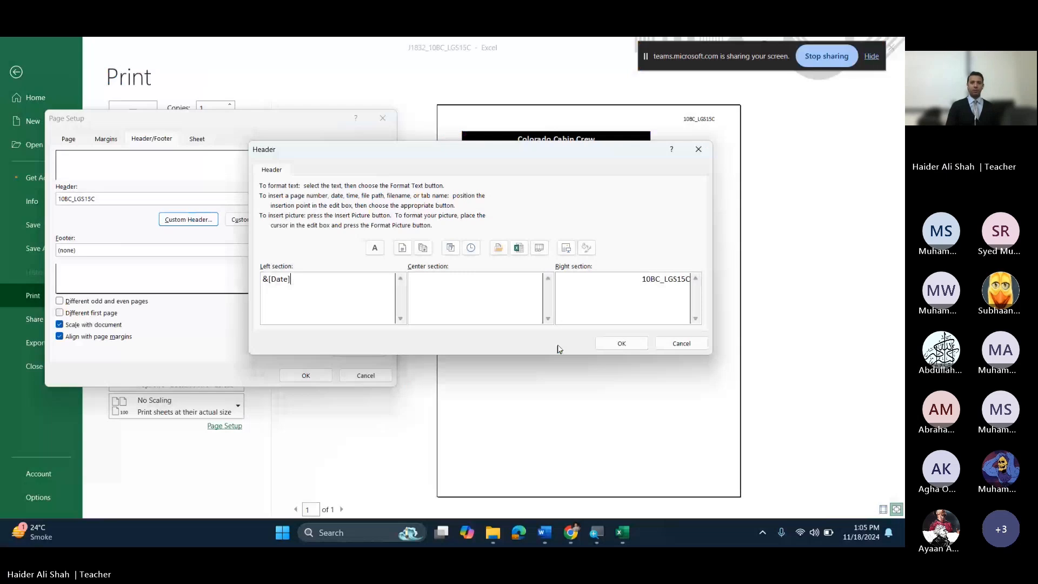
{"action": "left_click", "coordinate": [621, 343]}
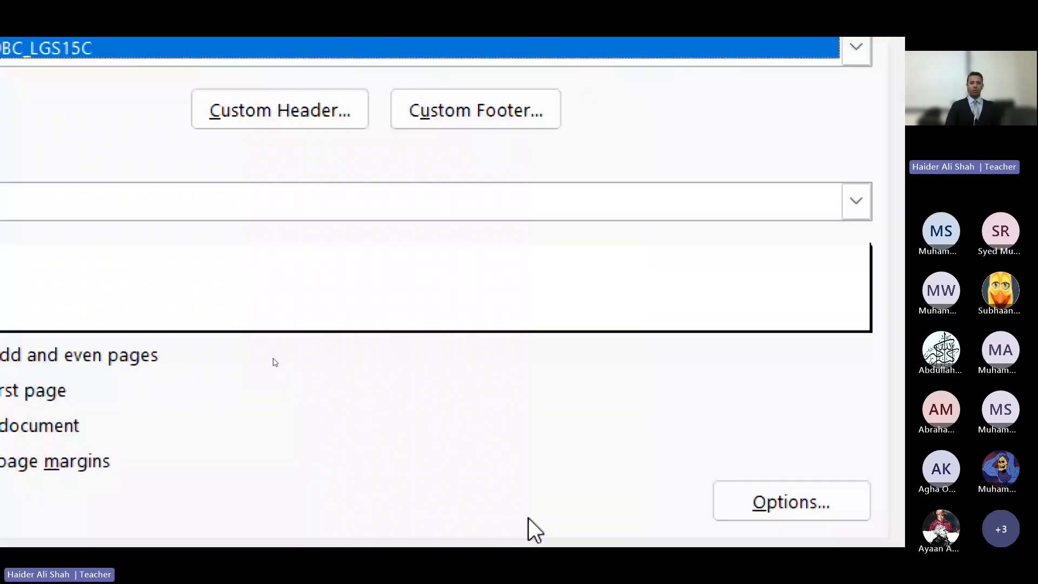
{"action": "left_click", "coordinate": [628, 562]}
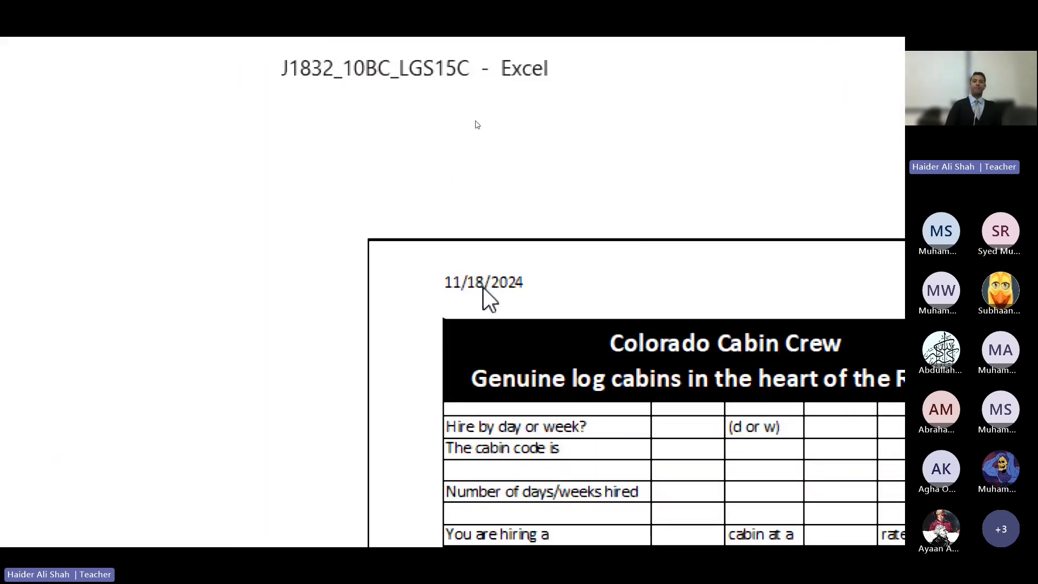
Step: Scroll the exam PDF to the next requirement, then return to the workbook's print preview
{"action": "mouse_move", "coordinate": [571, 533]}
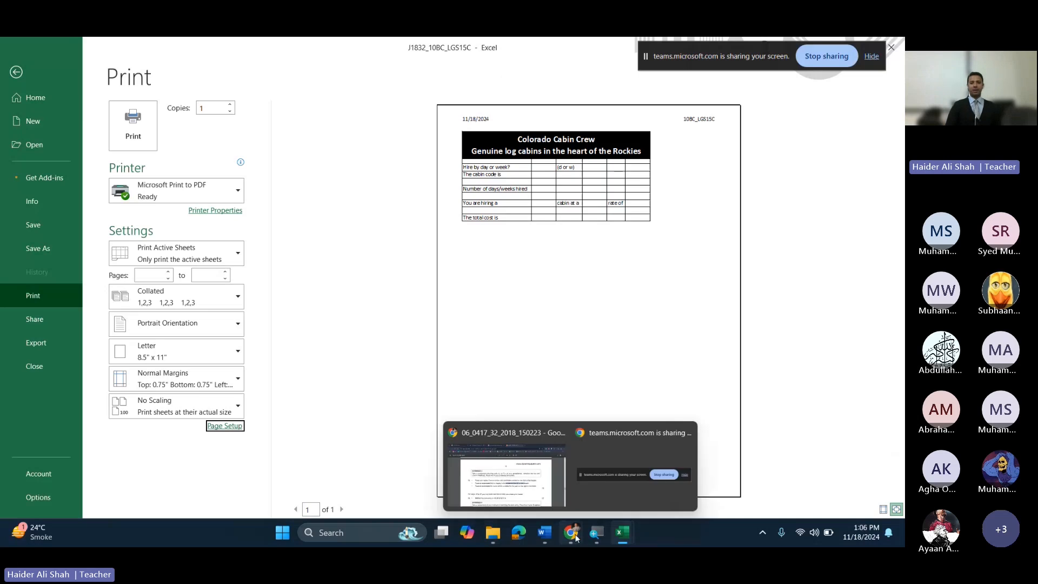
{"action": "left_click", "coordinate": [542, 489]}
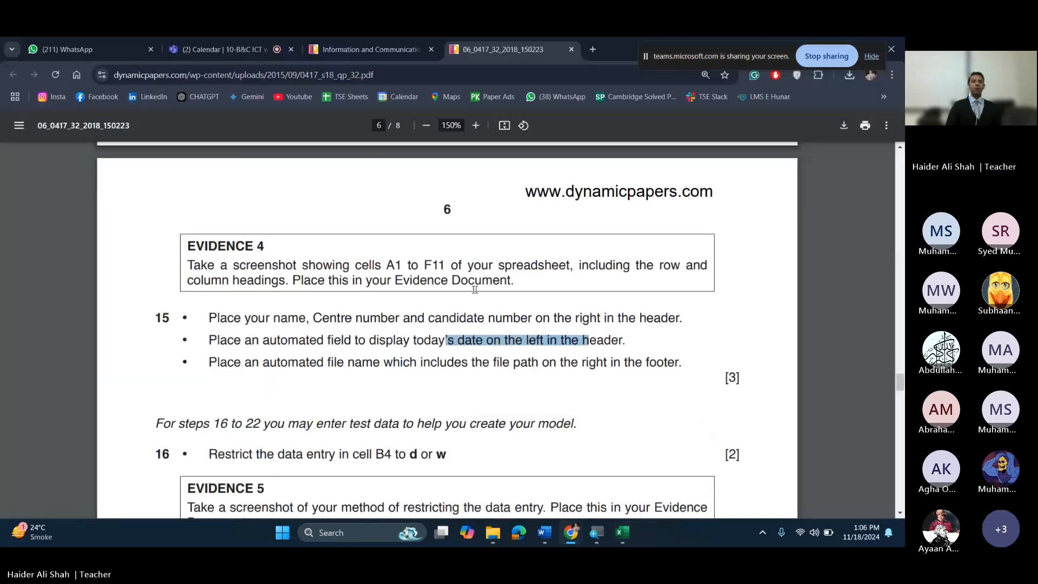
{"action": "scroll", "coordinate": [475, 289], "scroll_direction": "down", "scroll_amount": 1}
{"action": "left_click_drag", "start_coordinate": [288, 303], "coordinate": [639, 306]}
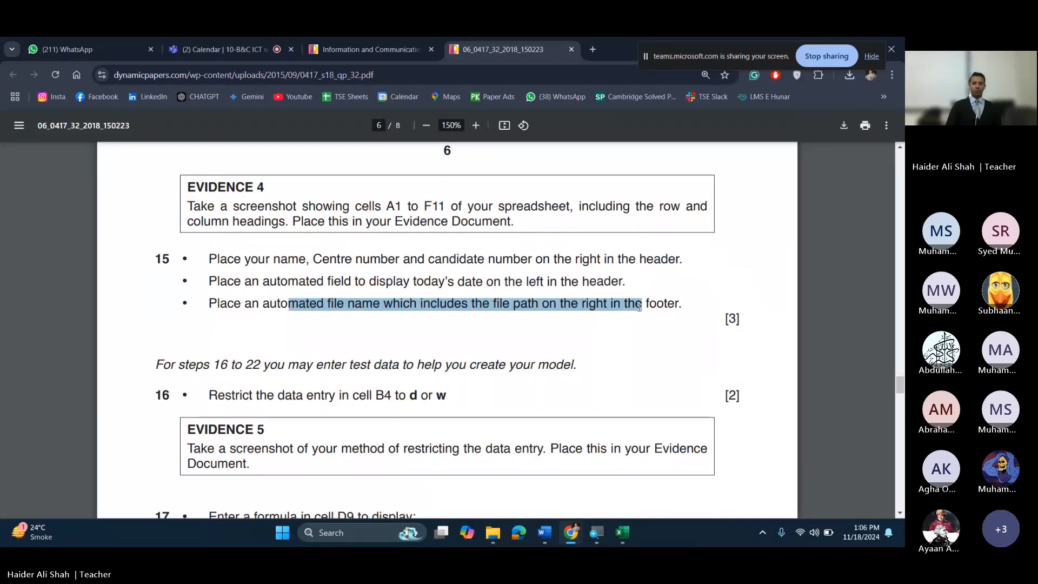
{"action": "mouse_move", "coordinate": [622, 531]}
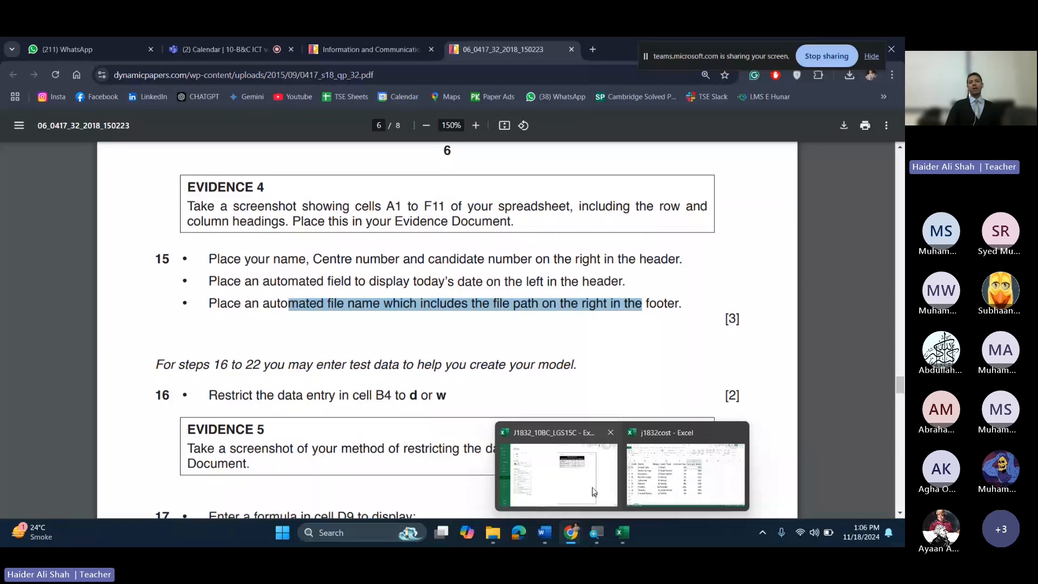
{"action": "left_click", "coordinate": [595, 492]}
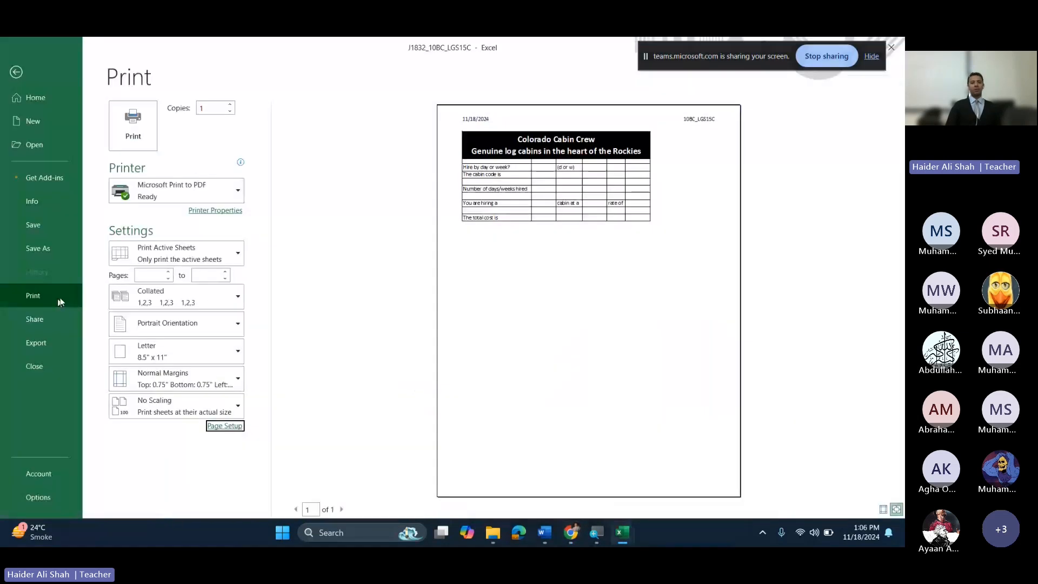
Step: Open the Custom Footer editor in Page Setup for the booking sheet
{"action": "left_click", "coordinate": [225, 426]}
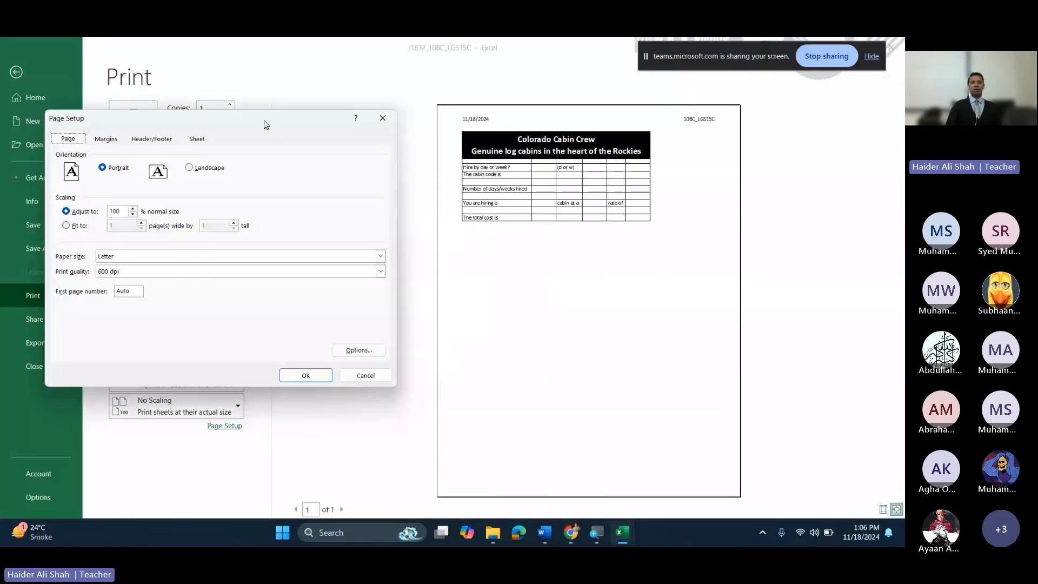
{"action": "left_click_drag", "start_coordinate": [265, 124], "coordinate": [529, 120]}
{"action": "left_click", "coordinate": [415, 136]}
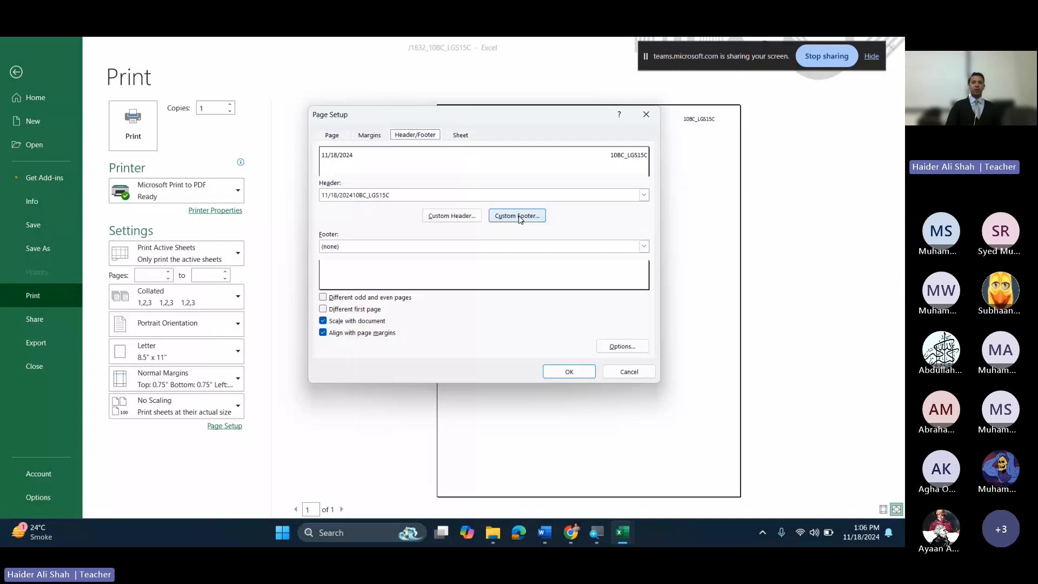
{"action": "left_click", "coordinate": [518, 216]}
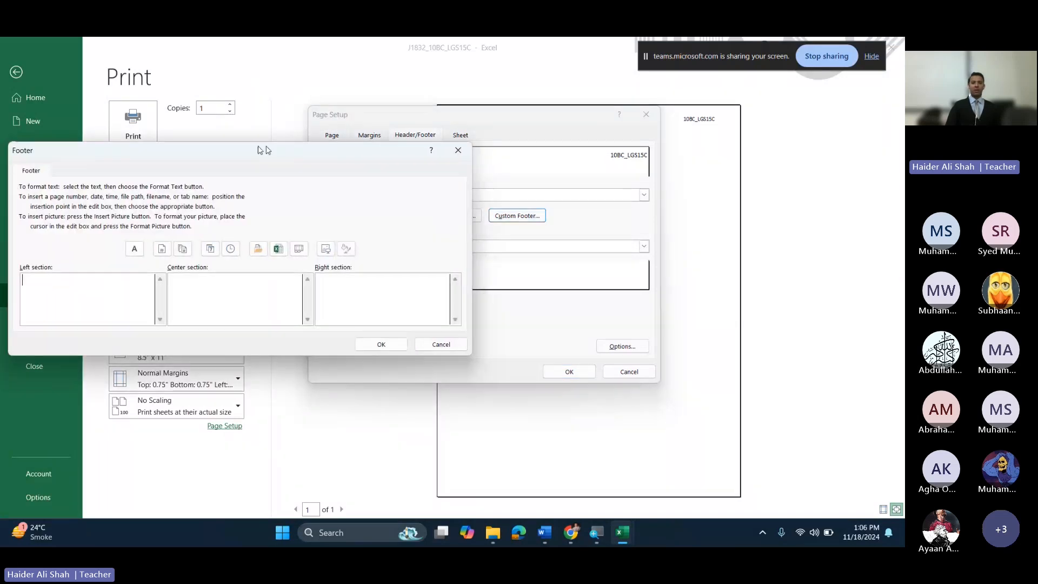
{"action": "left_click_drag", "start_coordinate": [262, 144], "coordinate": [433, 143]}
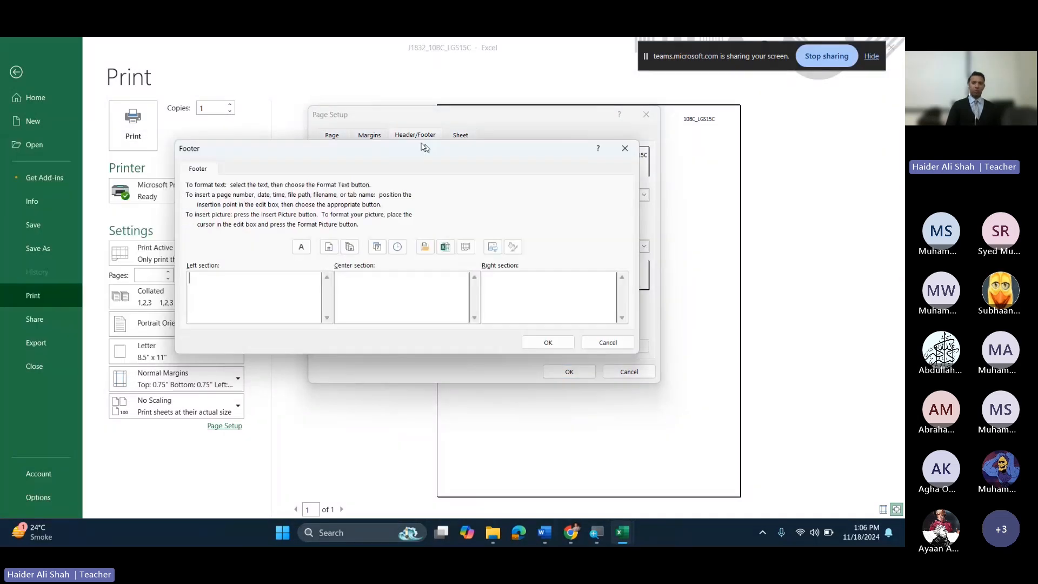
{"action": "key", "text": "super+plus"}
{"action": "key", "text": "super+plus"}
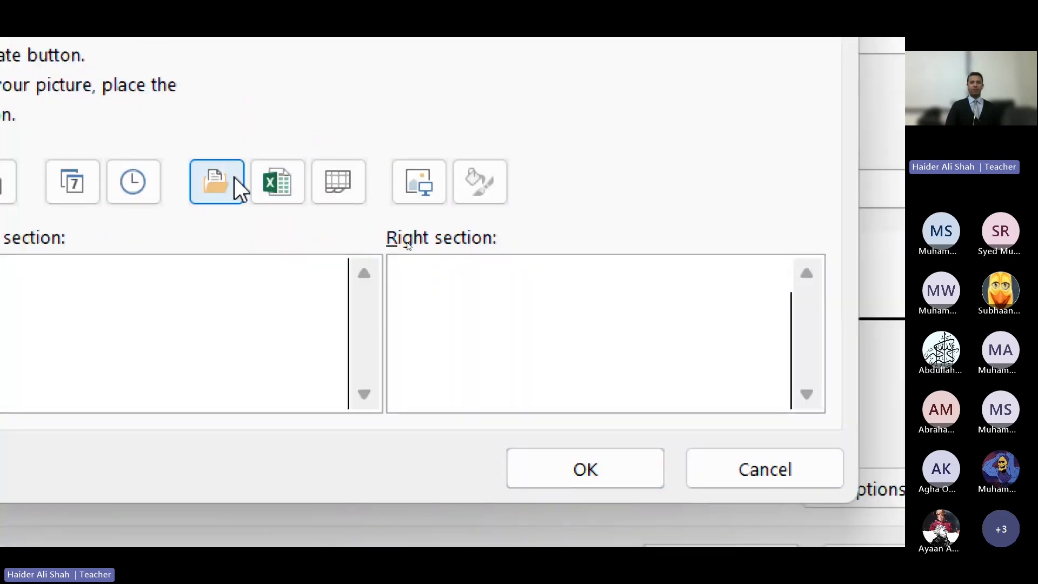
Step: Put the automated file path and file name field in the footer's right section
{"action": "left_click", "coordinate": [275, 182]}
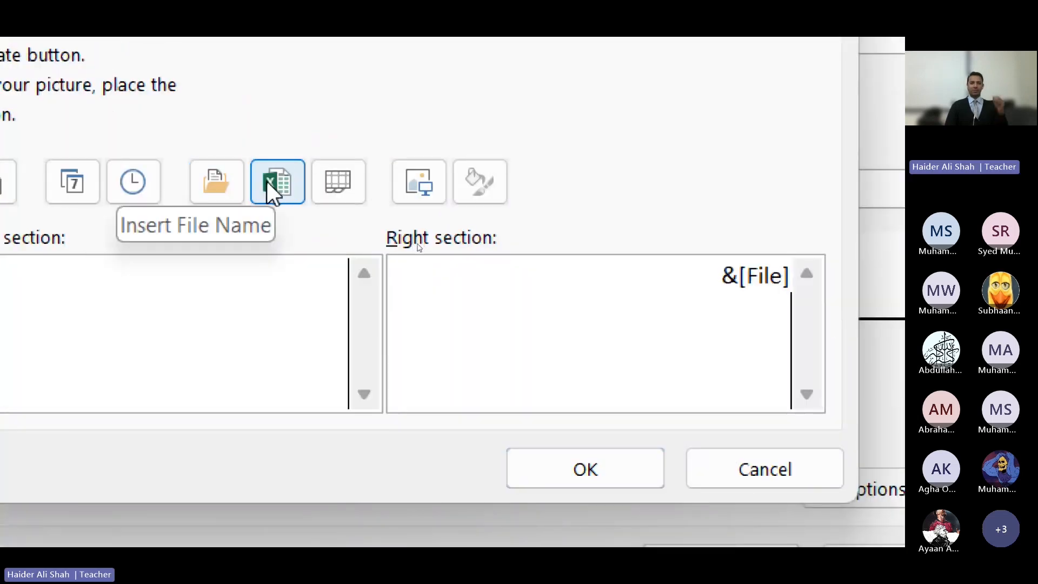
{"action": "left_click", "coordinate": [228, 179]}
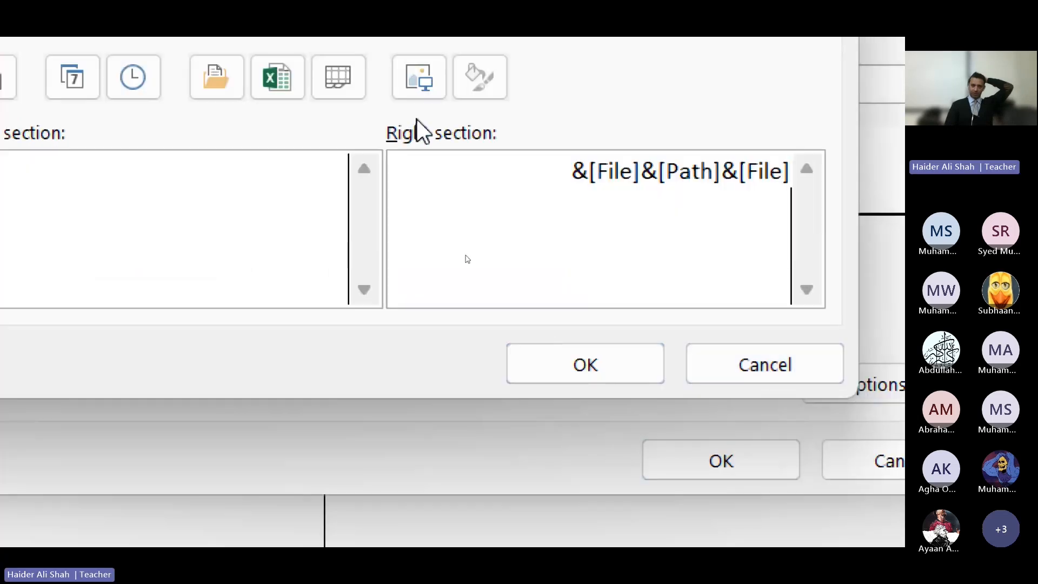
{"action": "left_click", "coordinate": [655, 211]}
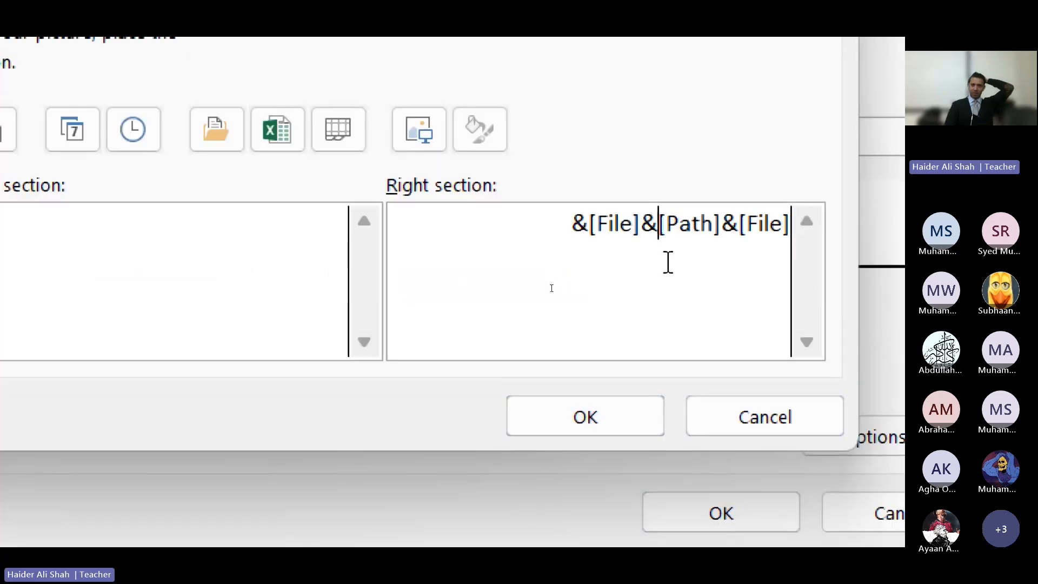
{"action": "key", "text": "BackSpace"}
{"action": "key", "text": "BackSpace"}
{"action": "key", "text": "BackSpace"}
{"action": "key", "text": "BackSpace"}
{"action": "key", "text": "BackSpace"}
{"action": "key", "text": "BackSpace"}
{"action": "key", "text": "BackSpace"}
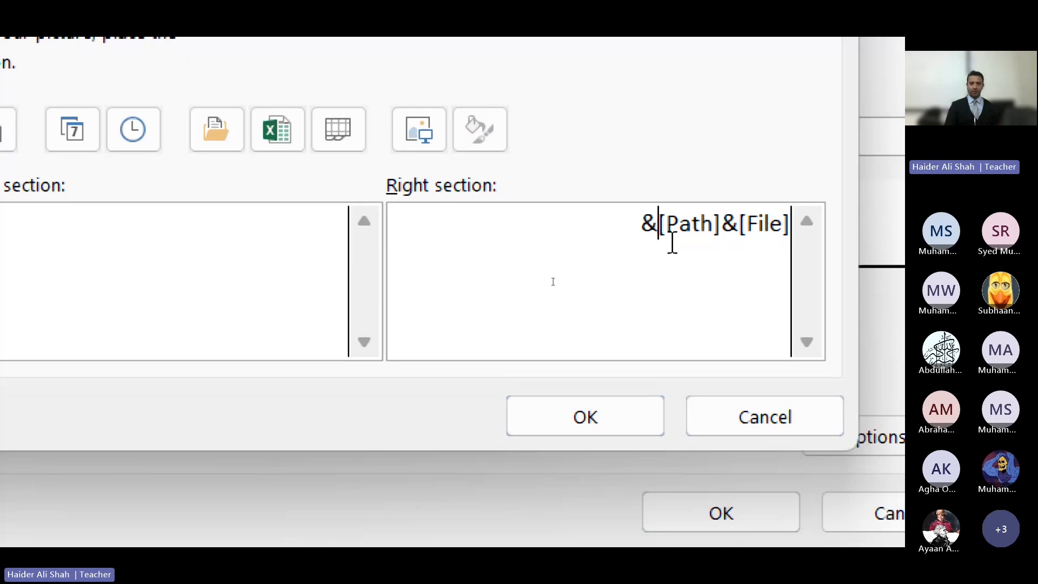
{"action": "key", "text": "BackSpace"}
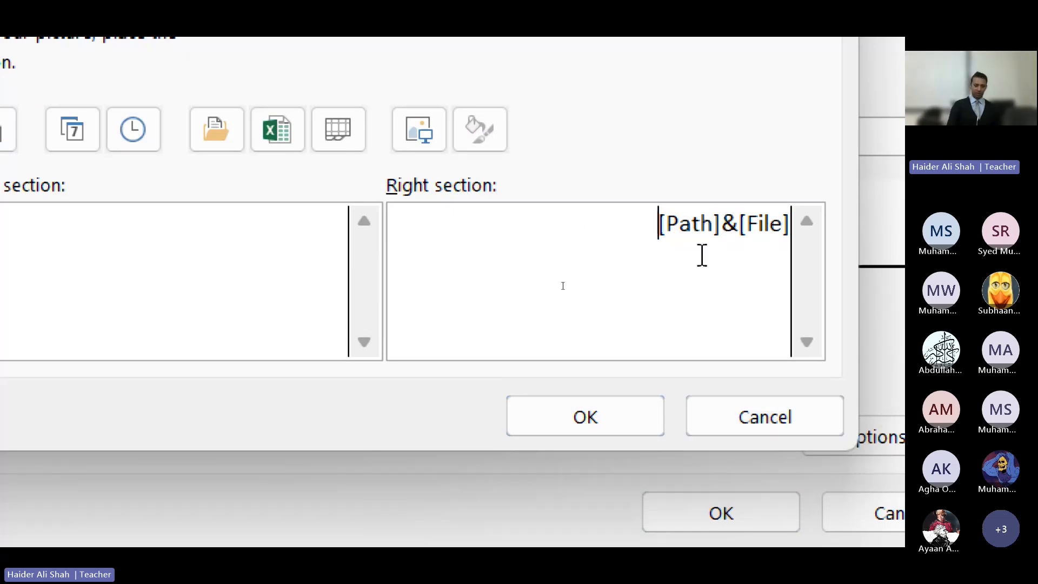
{"action": "key", "text": "Delete"}
{"action": "key", "text": "Delete"}
{"action": "key", "text": "Delete"}
{"action": "key", "text": "Delete"}
{"action": "key", "text": "Delete"}
{"action": "key", "text": "Delete"}
{"action": "key", "text": "Delete"}
{"action": "key", "text": "Delete"}
{"action": "key", "text": "Delete"}
{"action": "key", "text": "Delete"}
{"action": "key", "text": "Delete"}
{"action": "key", "text": "Delete"}
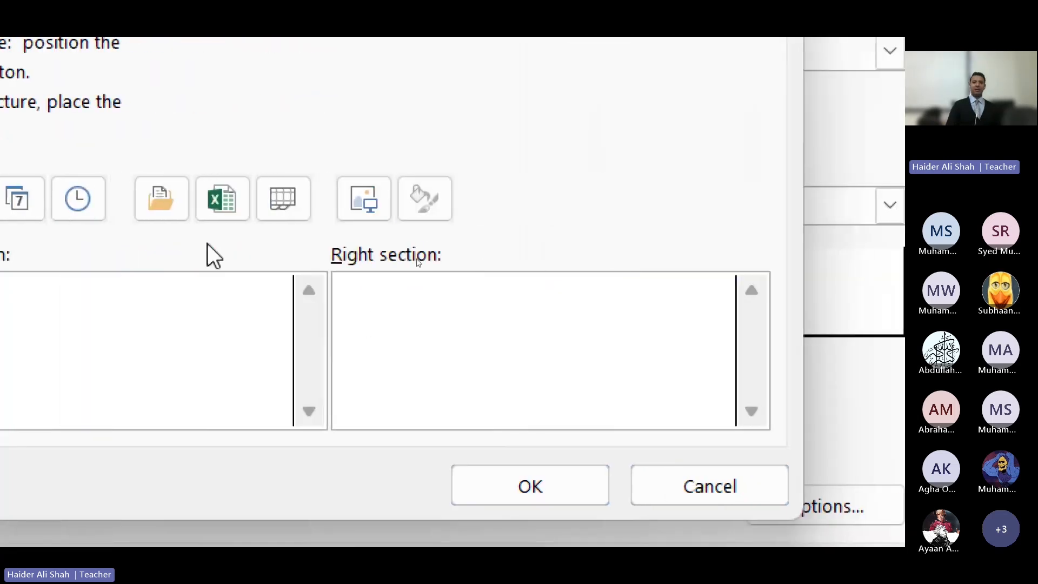
{"action": "left_click", "coordinate": [174, 208]}
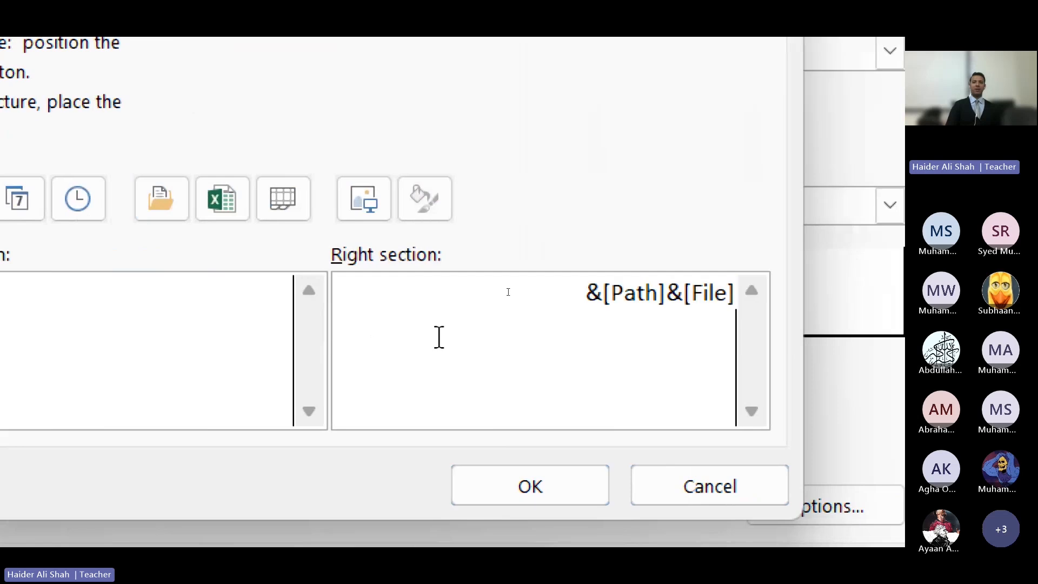
Step: Apply the footer settings and leave print preview for the worksheet
{"action": "left_click", "coordinate": [492, 487]}
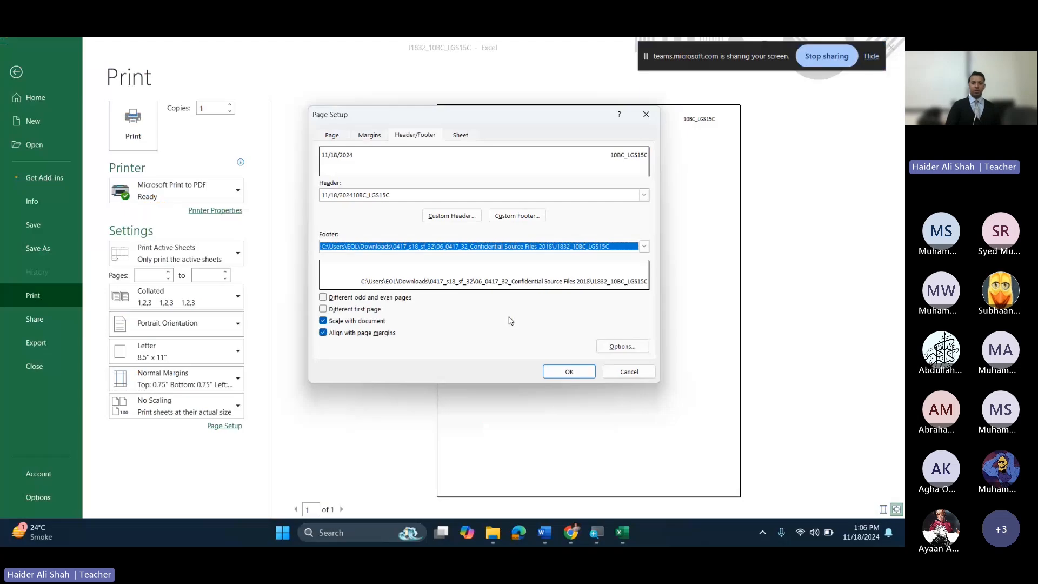
{"action": "left_click", "coordinate": [570, 372]}
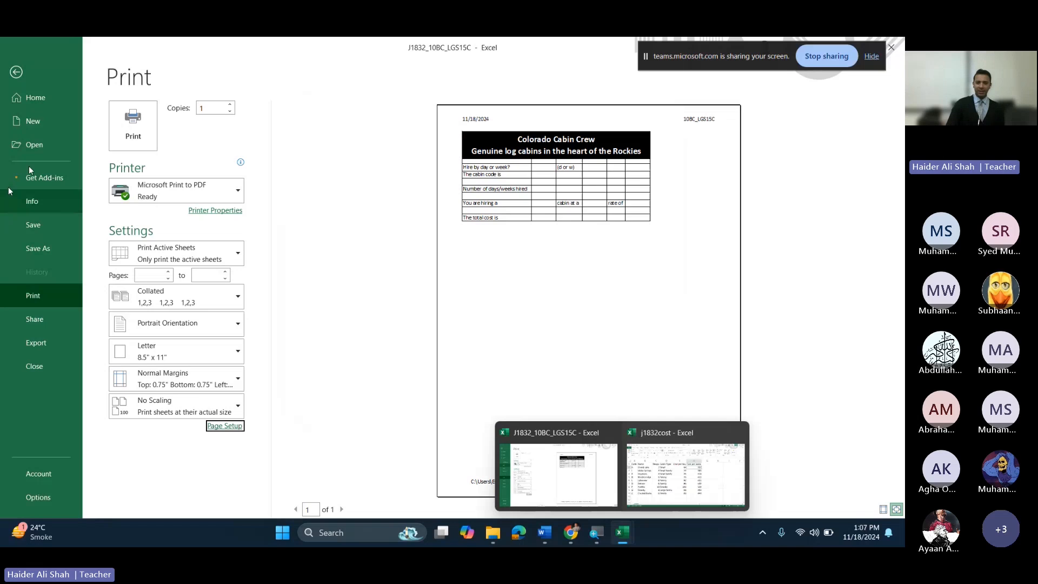
{"action": "left_click", "coordinate": [15, 72]}
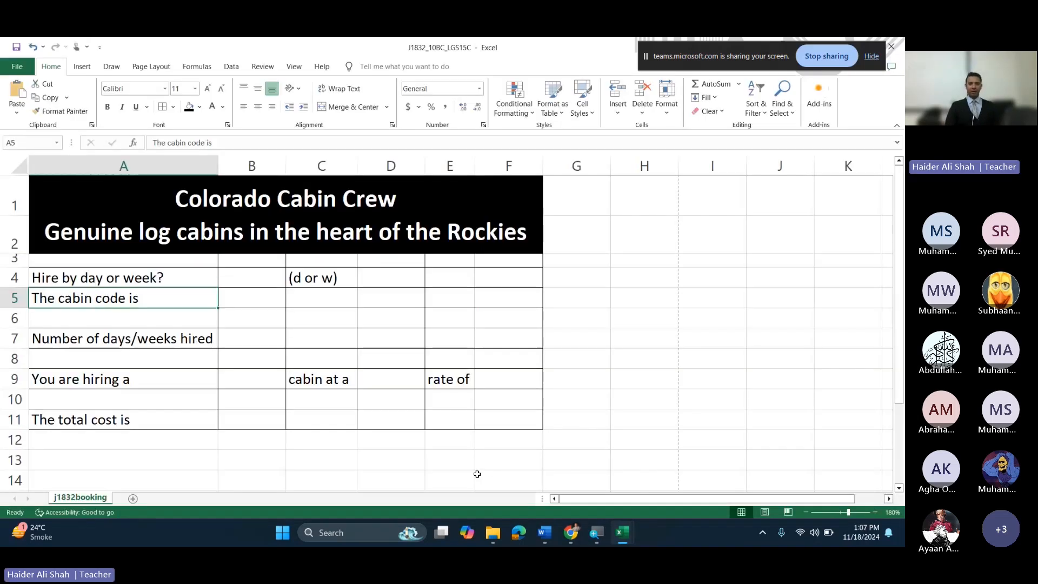
Step: Reread question 16 on limiting B4 to d or w, then snap Chrome right beside Excel
{"action": "left_click", "coordinate": [571, 533]}
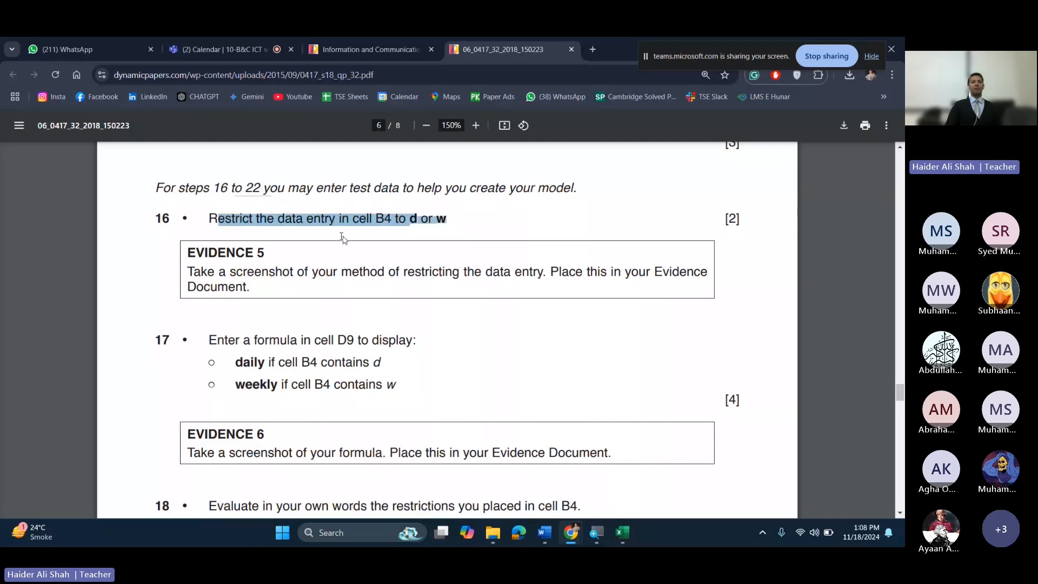
{"action": "left_click_drag", "start_coordinate": [371, 219], "coordinate": [391, 221]}
{"action": "left_click", "coordinate": [438, 244]}
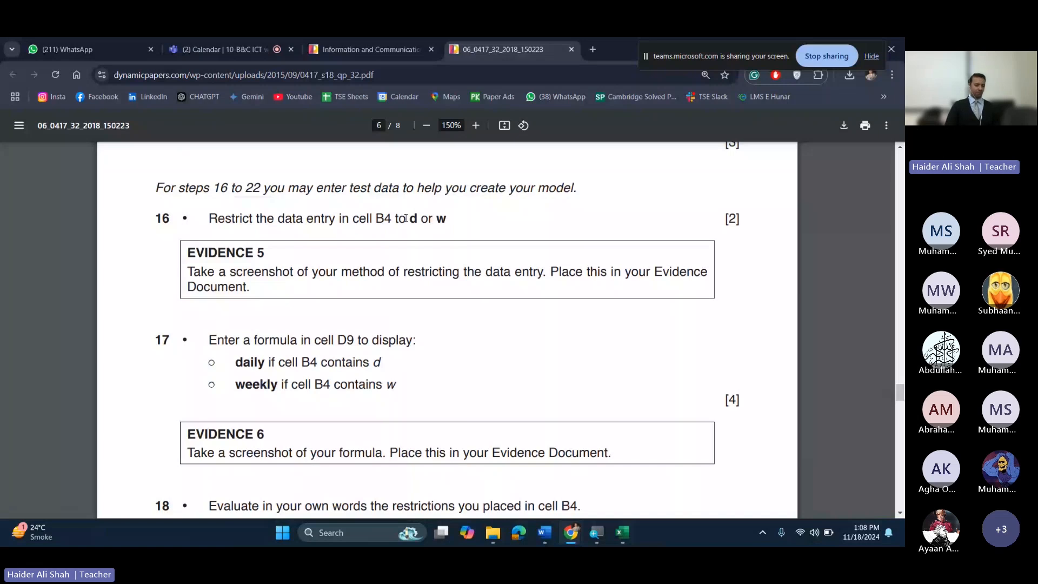
{"action": "left_click_drag", "start_coordinate": [406, 218], "coordinate": [448, 228]}
{"action": "left_click", "coordinate": [447, 228]}
{"action": "key", "text": "super+Right"}
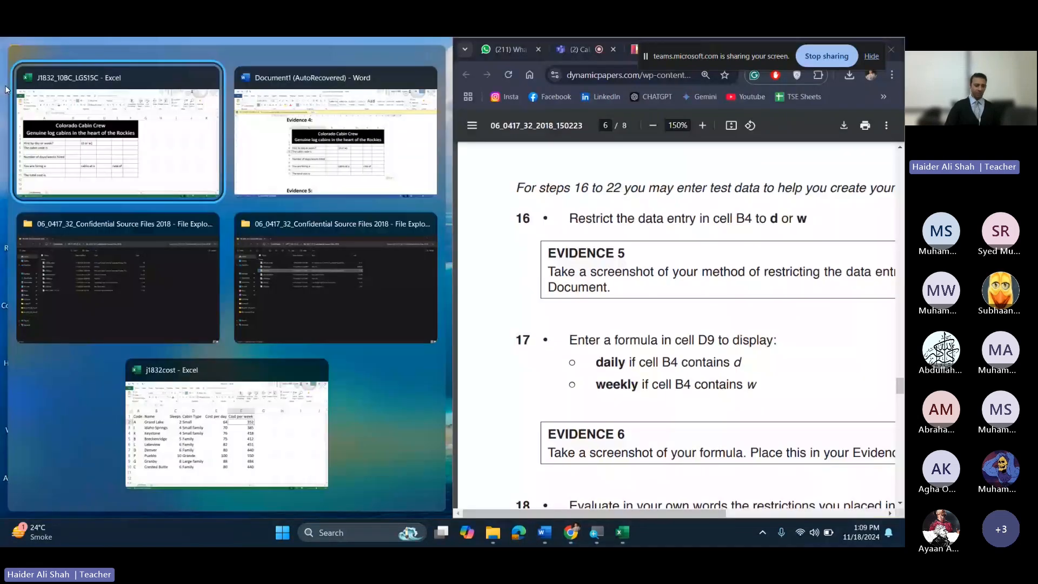
{"action": "left_click", "coordinate": [118, 133]}
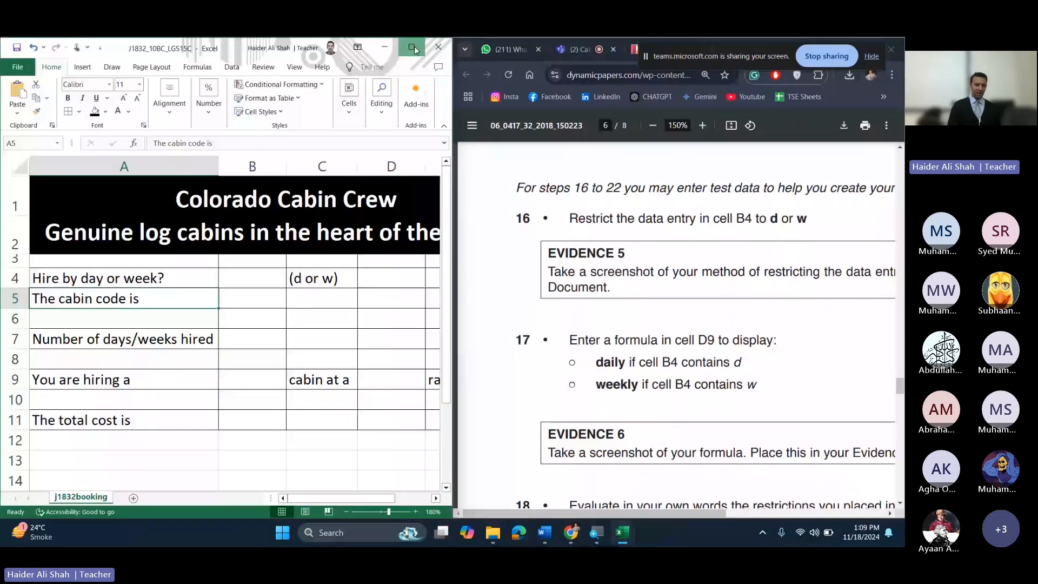
Step: Try the test entries S, LGS and TUV in cell B4
{"action": "double_click", "coordinate": [414, 46]}
{"action": "type", "text": "S"}
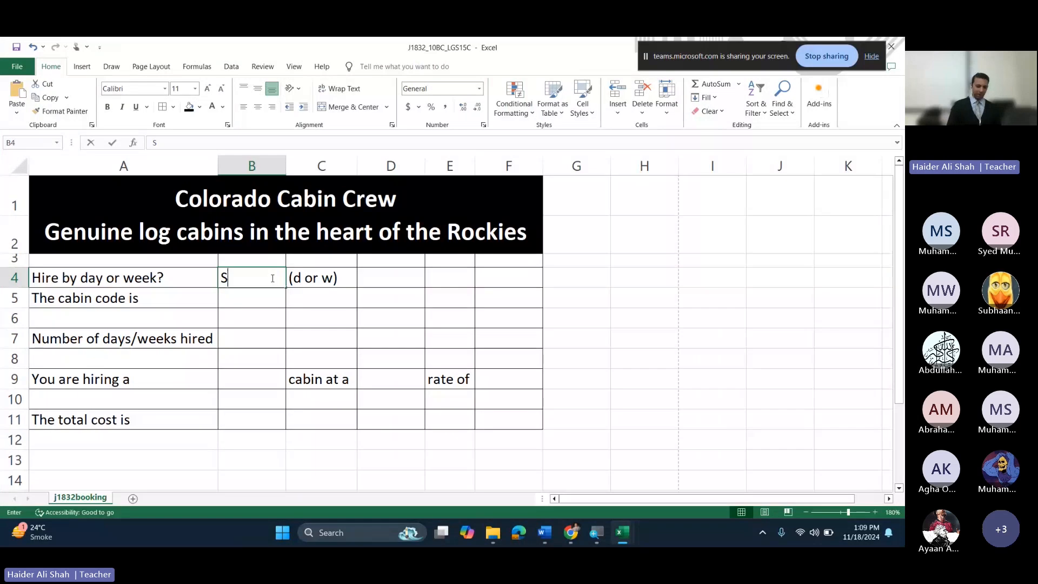
{"action": "key", "text": "ctrl+Return"}
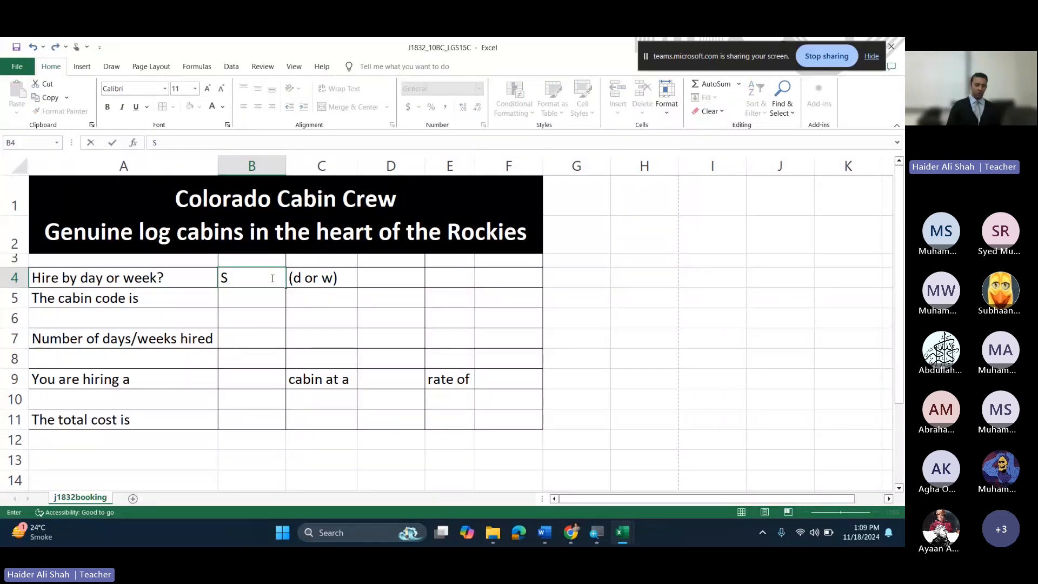
{"action": "type", "text": "LGS"}
{"action": "key", "text": "ctrl+Return"}
{"action": "type", "text": "TUV"}
{"action": "key", "text": "ctrl+Return"}
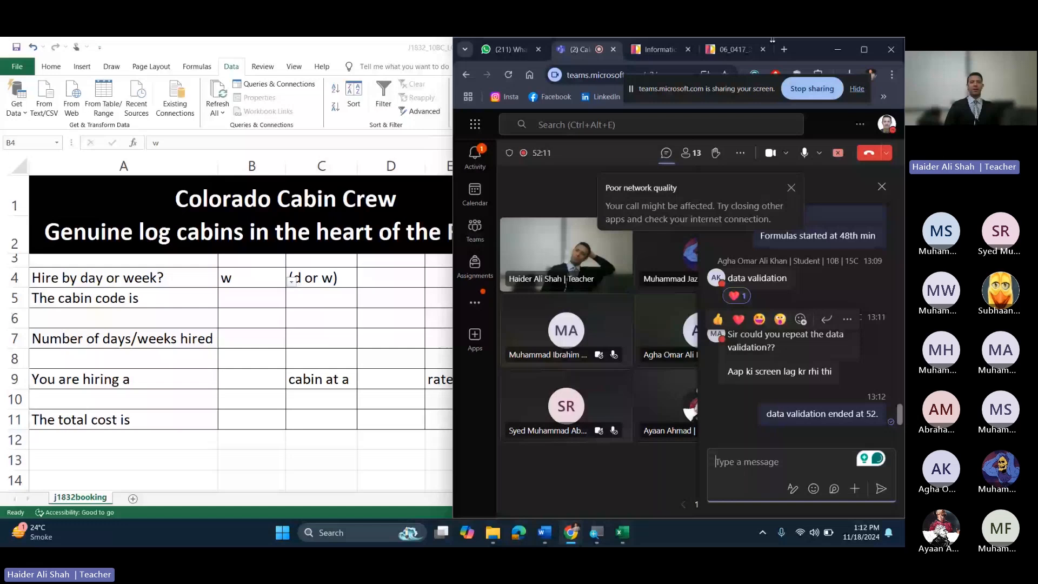
{"action": "left_click", "coordinate": [54, 67]}
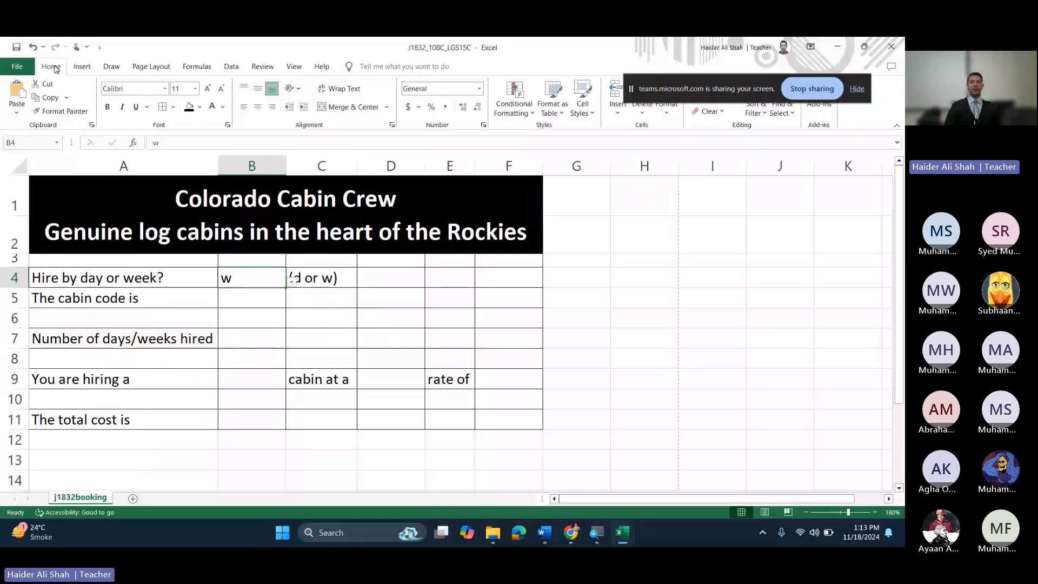
Step: Restrict B4 with a List validation of d,w and an in-cell dropdown
{"action": "left_click", "coordinate": [236, 67]}
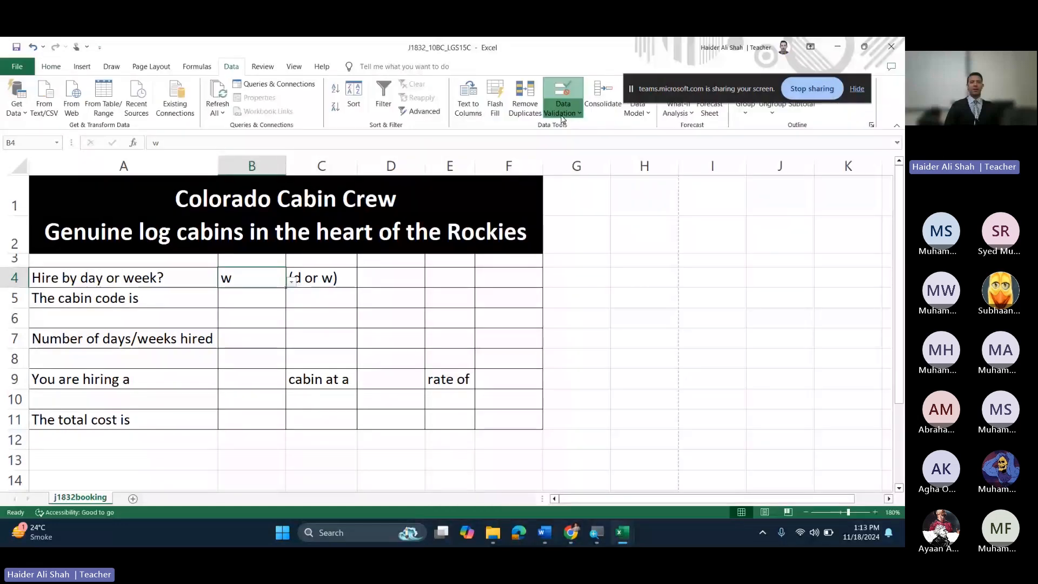
{"action": "left_click", "coordinate": [563, 115]}
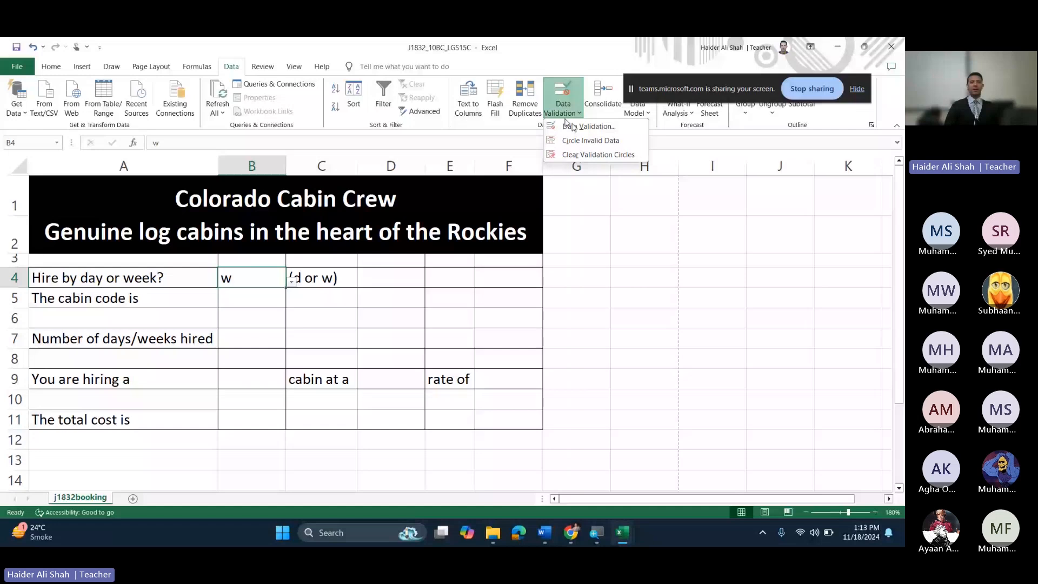
{"action": "left_click", "coordinate": [599, 130]}
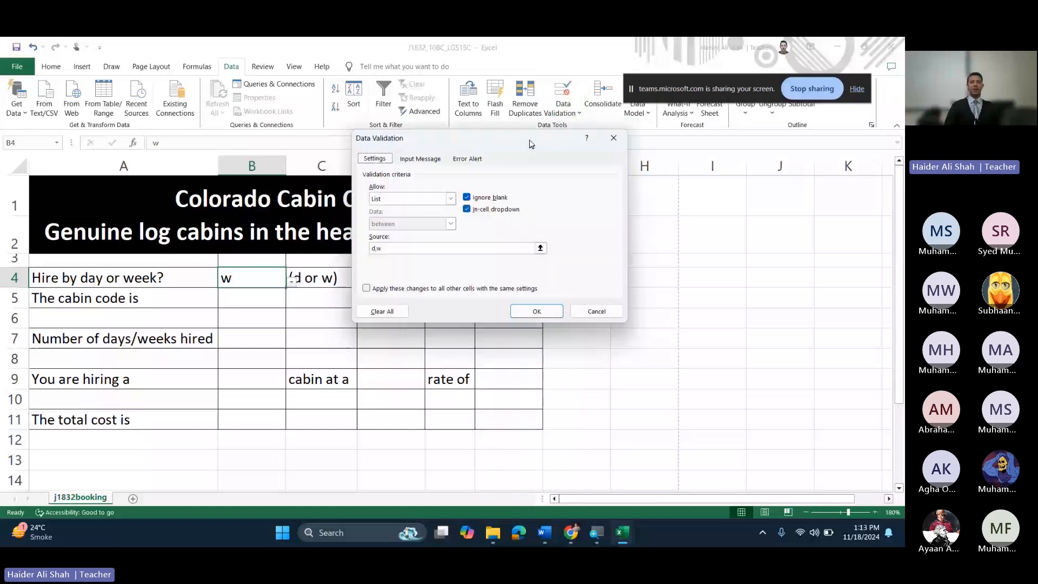
{"action": "left_click_drag", "start_coordinate": [532, 144], "coordinate": [526, 151]}
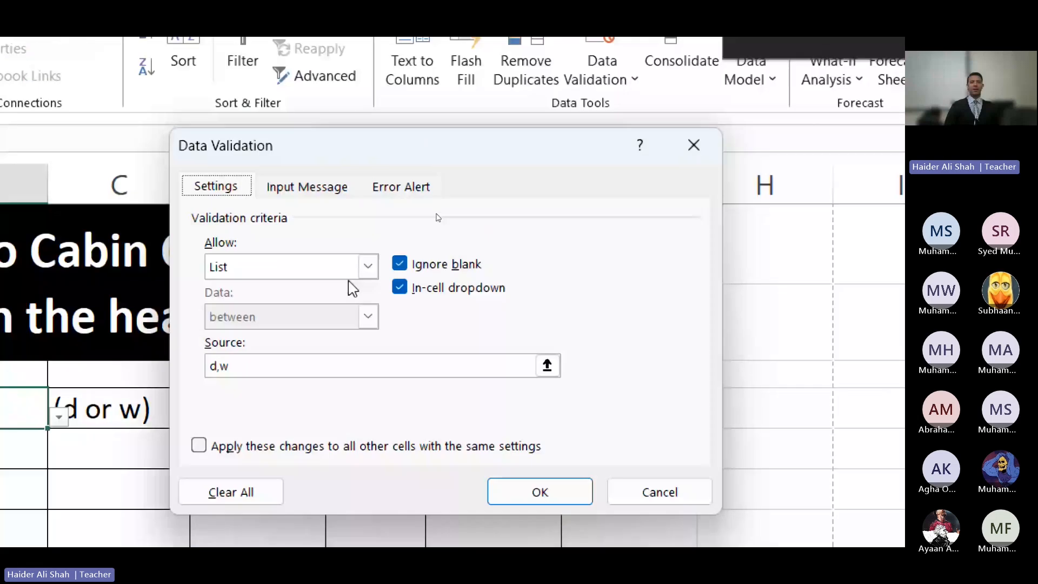
{"action": "left_click", "coordinate": [354, 268]}
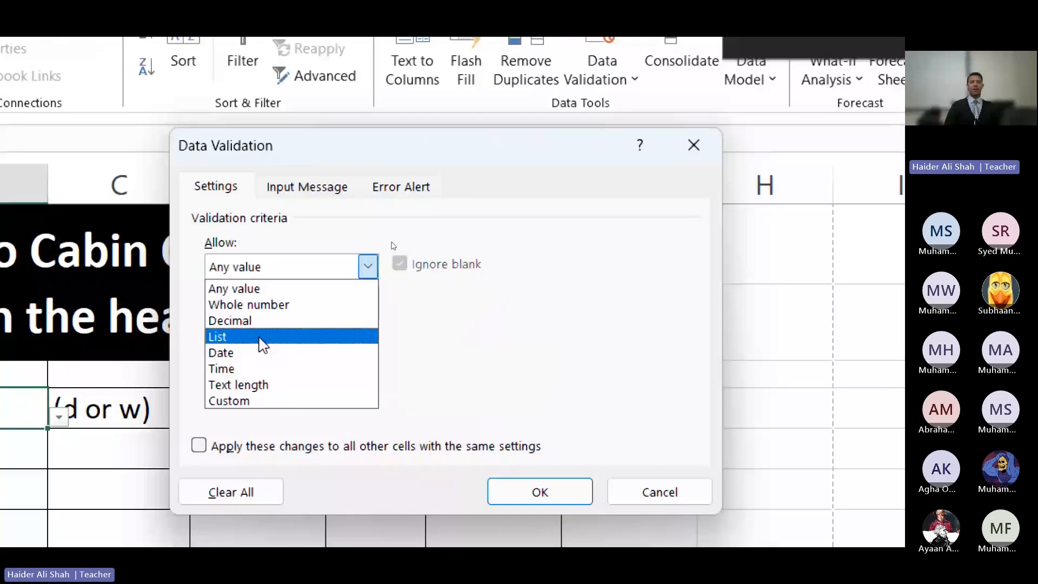
{"action": "left_click", "coordinate": [261, 338]}
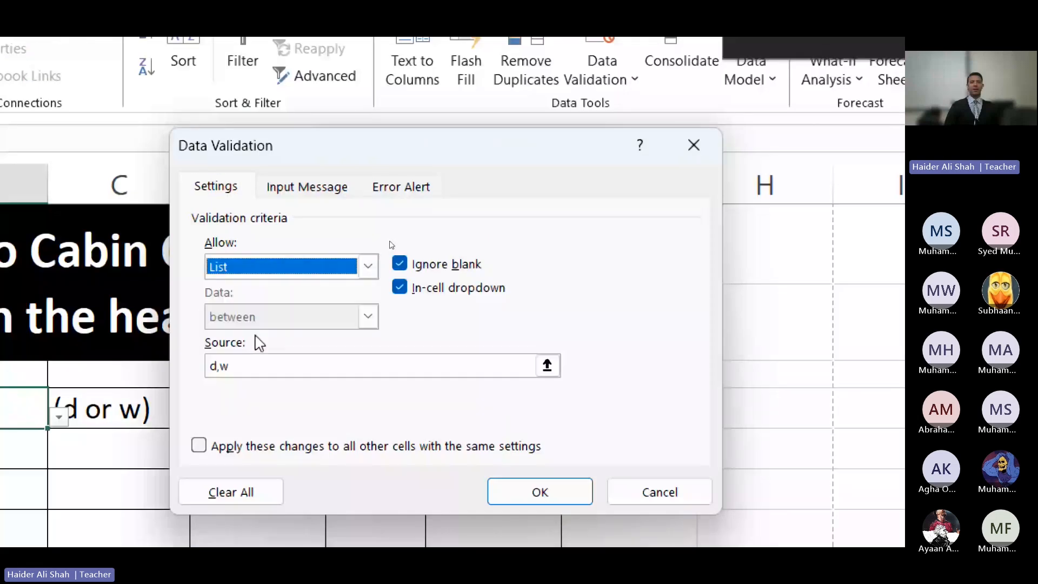
{"action": "left_click", "coordinate": [278, 362]}
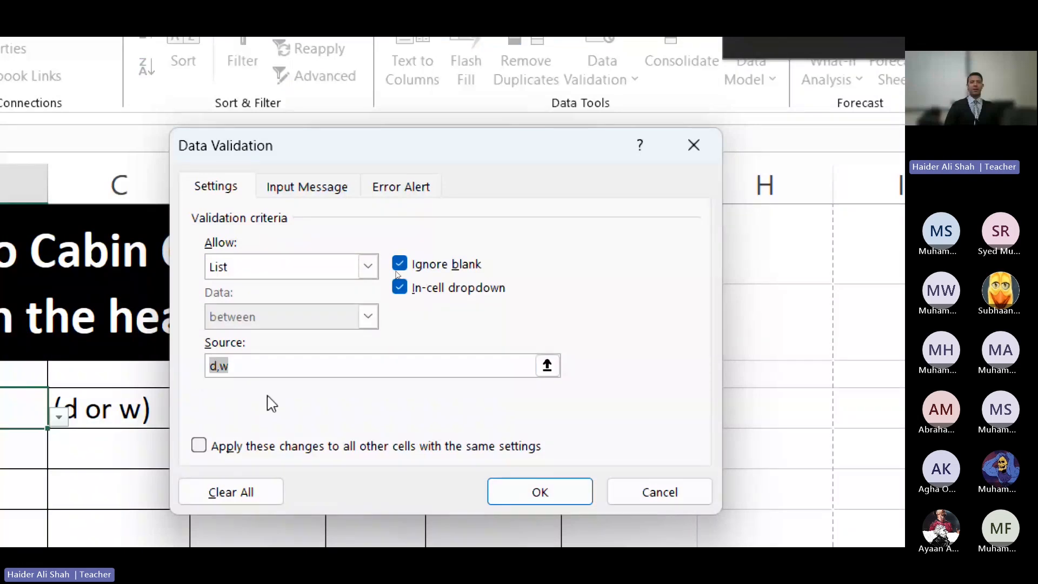
{"action": "left_click", "coordinate": [241, 370]}
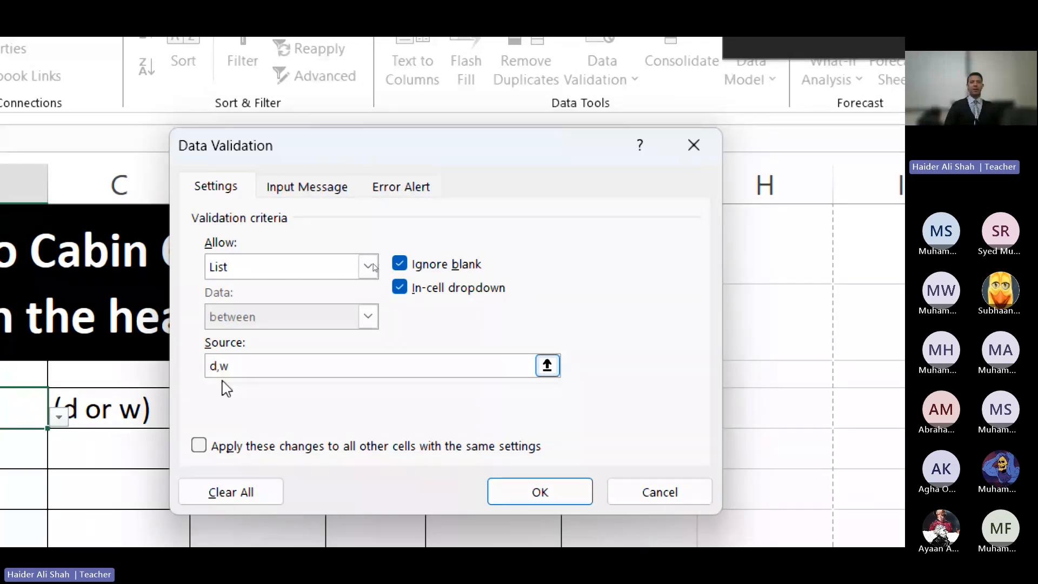
{"action": "left_click", "coordinate": [574, 507]}
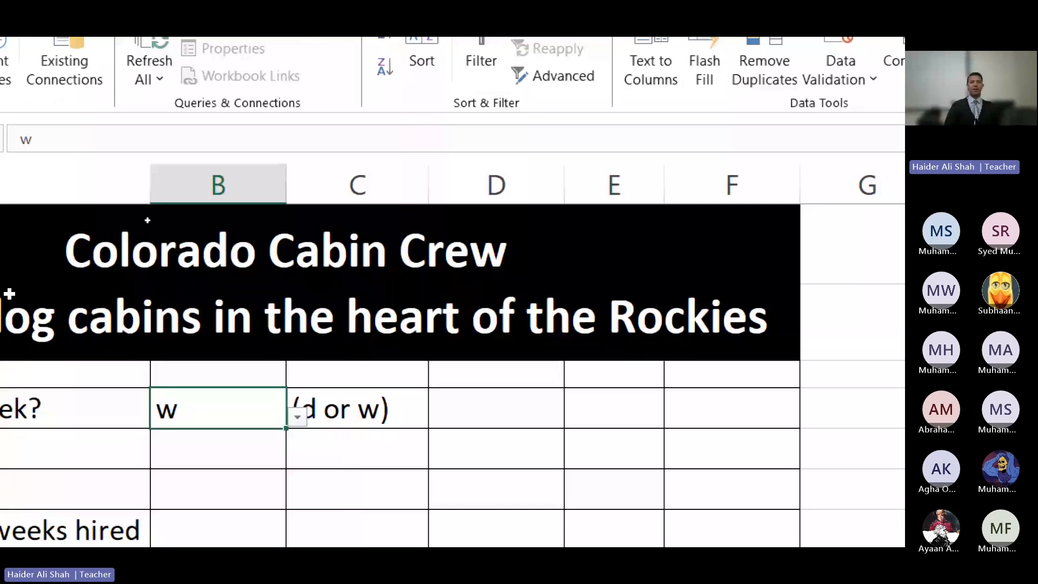
Step: Move to B5, zoom out the exam PDF to read steps 16–18, and return to Excel
{"action": "key", "text": "Return"}
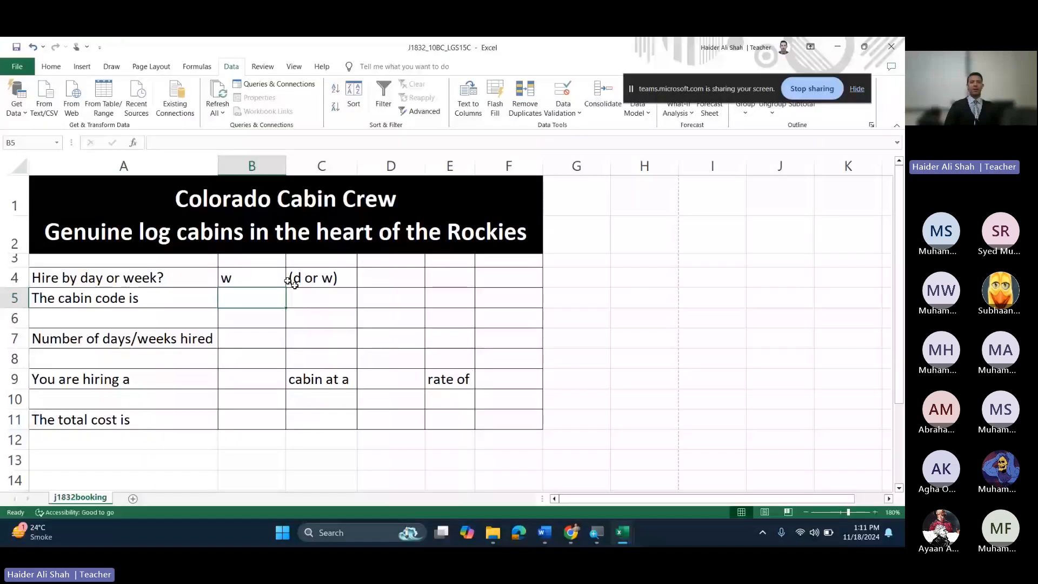
{"action": "key", "text": "alt+Tab"}
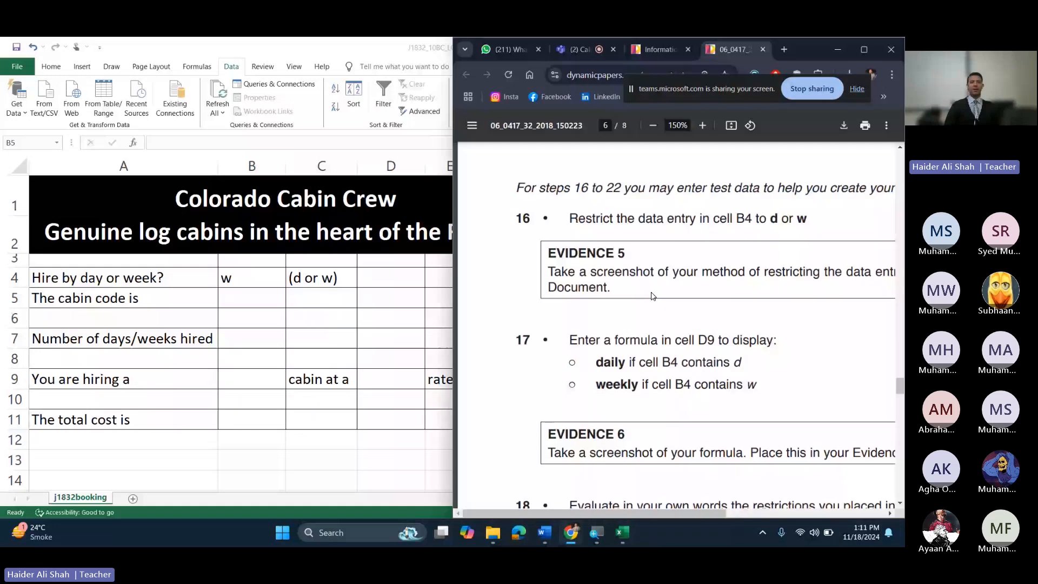
{"action": "scroll", "coordinate": [653, 294], "scroll_direction": "right", "scroll_amount": 1}
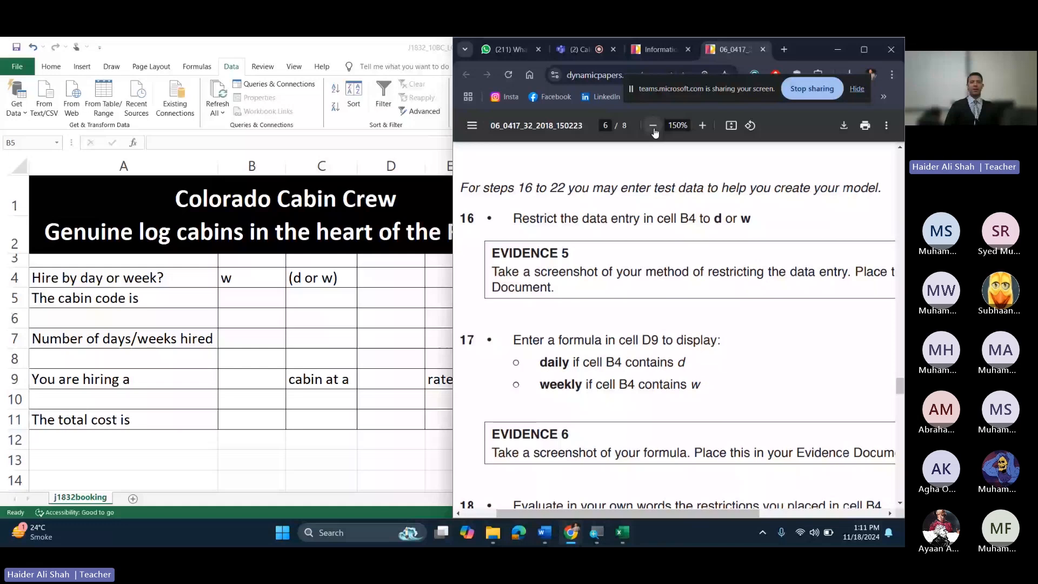
{"action": "double_click", "coordinate": [654, 130]}
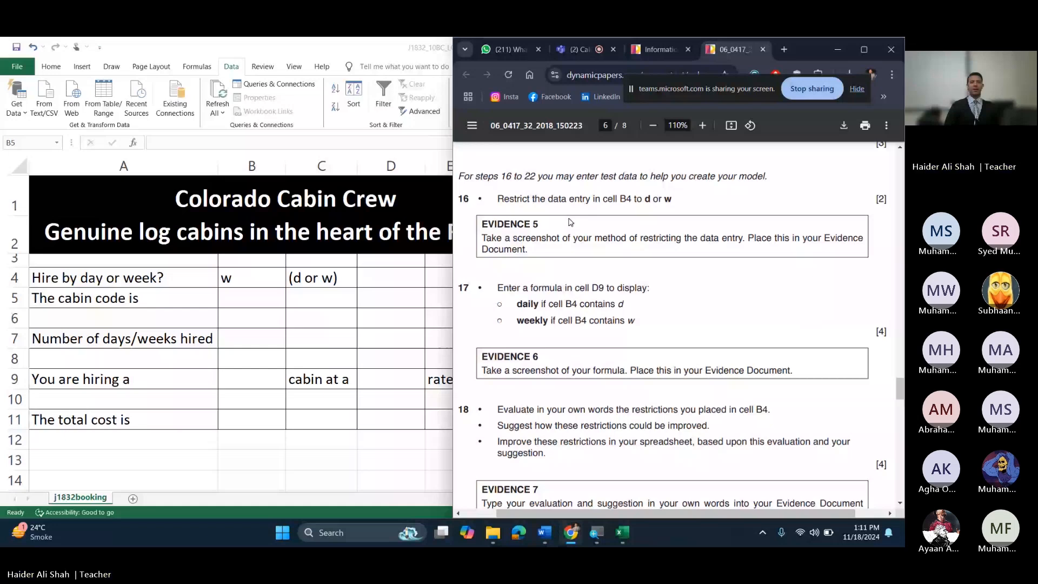
{"action": "key", "text": "alt+Tab"}
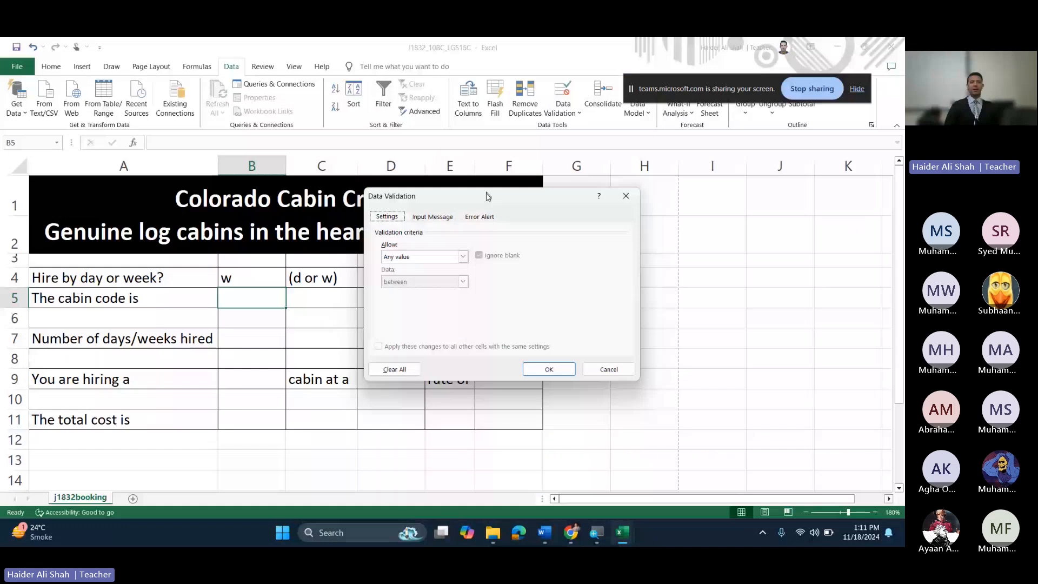
Step: Reopen B4's Data Validation settings and snip a screenshot of the d,w list rule
{"action": "key", "text": "Escape"}
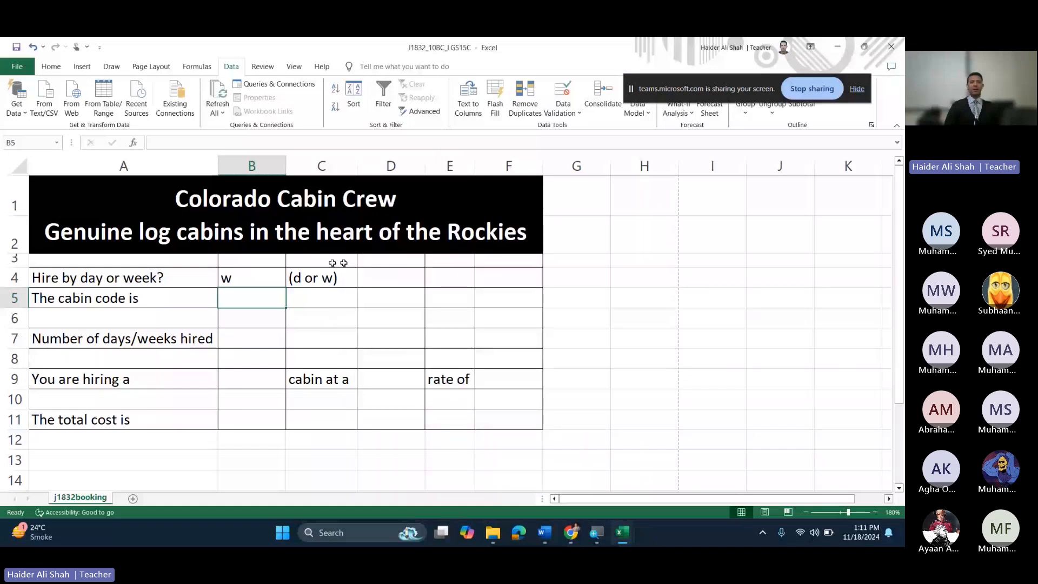
{"action": "key", "text": "Up"}
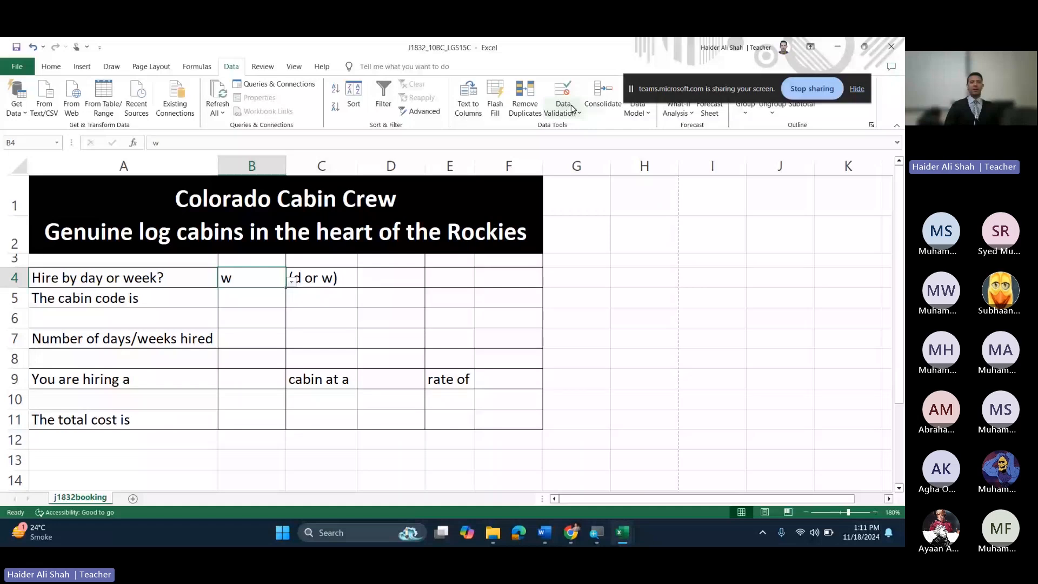
{"action": "left_click", "coordinate": [563, 106]}
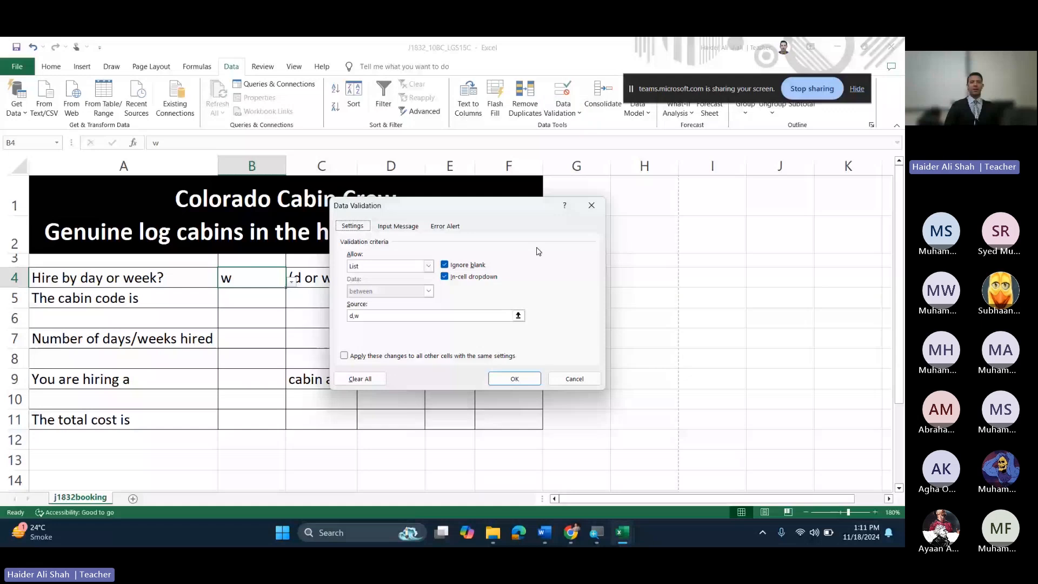
{"action": "key", "text": "super+shift+s"}
{"action": "left_click_drag", "start_coordinate": [1, 131], "coordinate": [310, 307]}
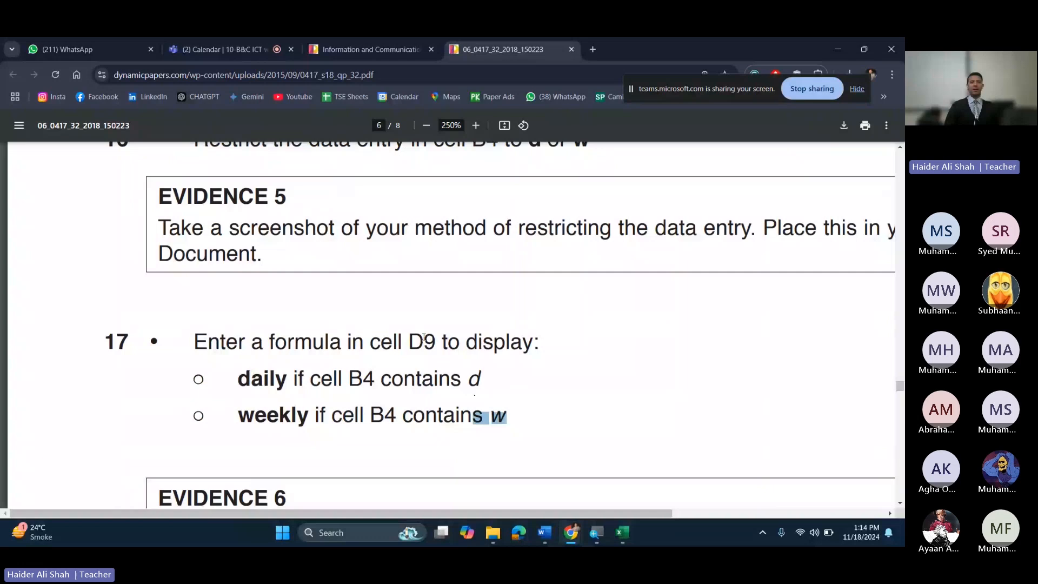
Step: Read step 17's D9 daily/weekly formula task, then minimize Chrome
{"action": "left_click_drag", "start_coordinate": [411, 341], "coordinate": [337, 415]}
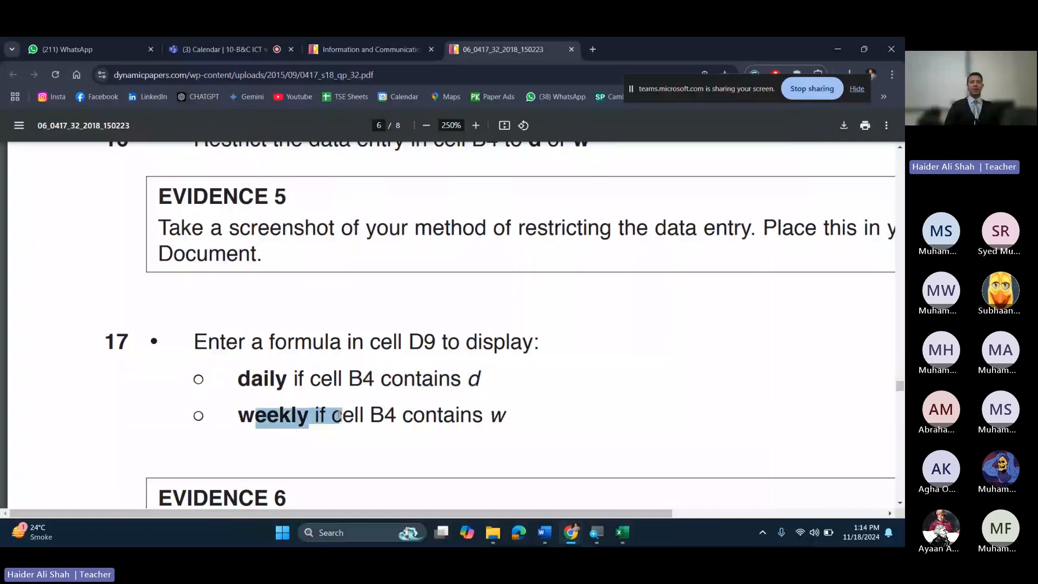
{"action": "left_click", "coordinate": [339, 415]}
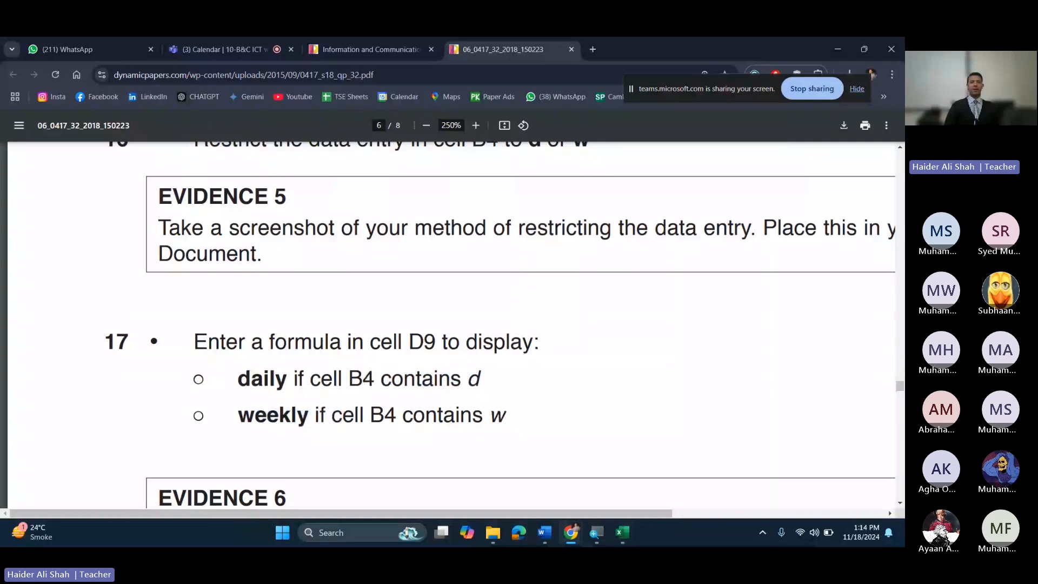
{"action": "left_click", "coordinate": [838, 49]}
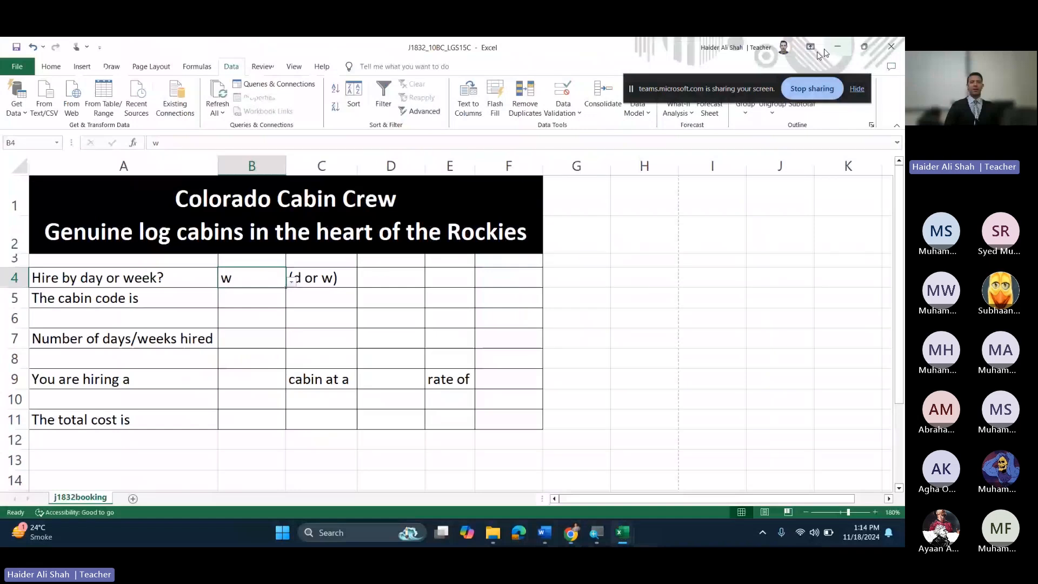
Step: Set B4 to d and enter =IF(B4="d","daily","weekly") in D9
{"action": "left_click", "coordinate": [385, 375]}
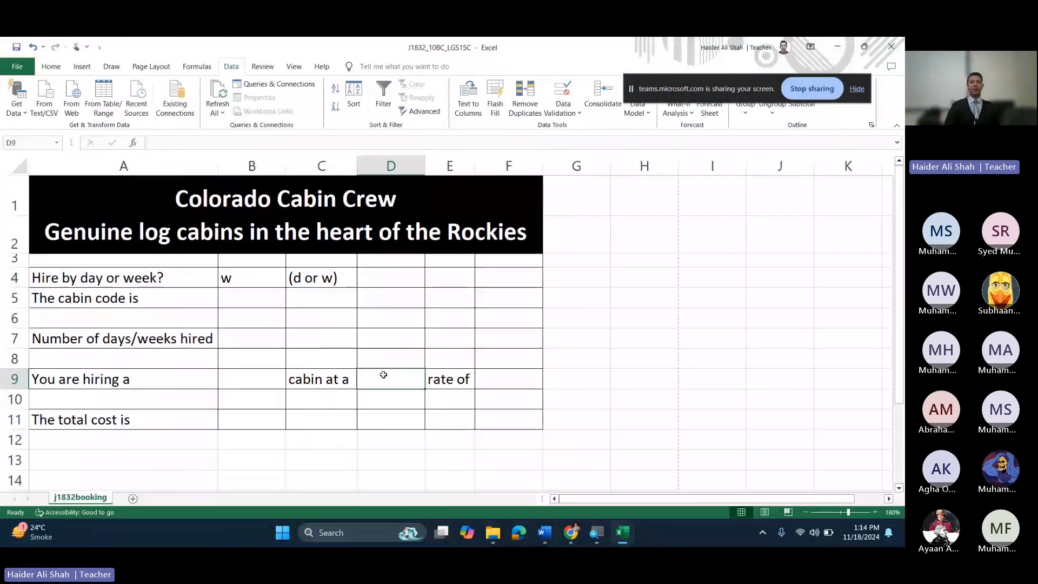
{"action": "left_click", "coordinate": [875, 511]}
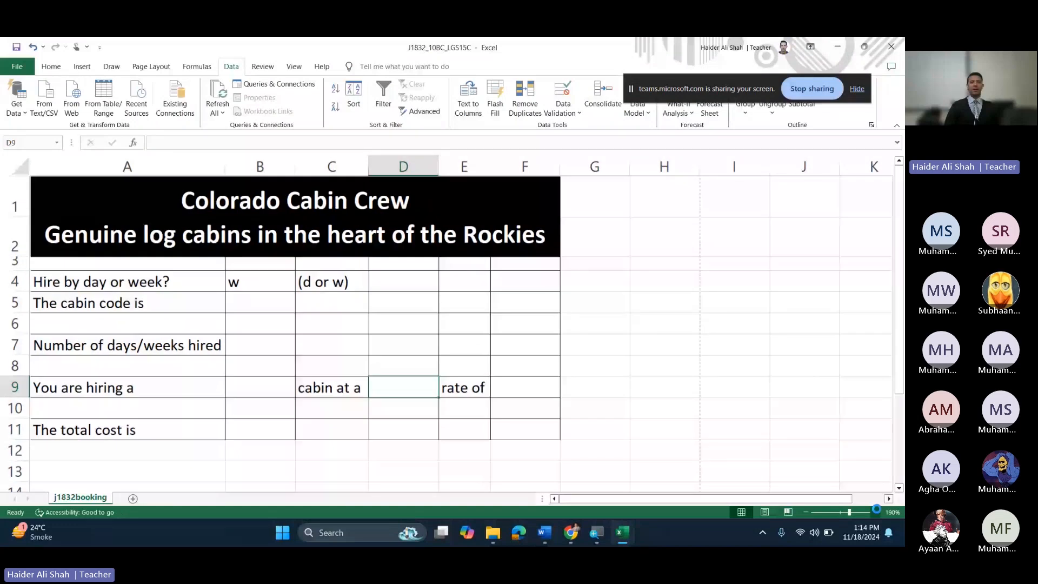
{"action": "left_click", "coordinate": [875, 511]}
{"action": "left_click", "coordinate": [876, 512]}
{"action": "left_click", "coordinate": [294, 298]}
{"action": "left_click", "coordinate": [339, 305]}
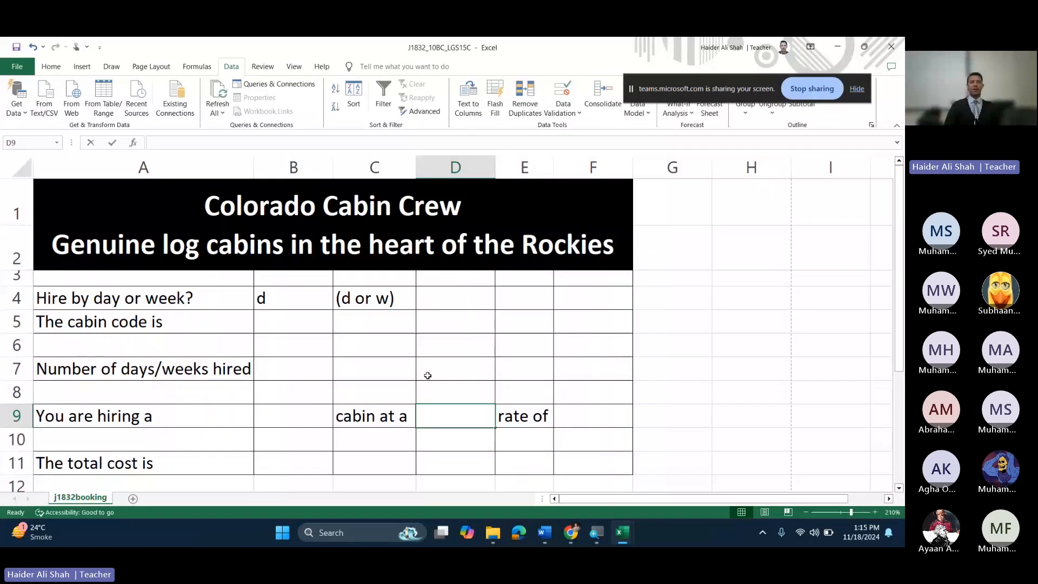
{"action": "type", "text": "=if"}
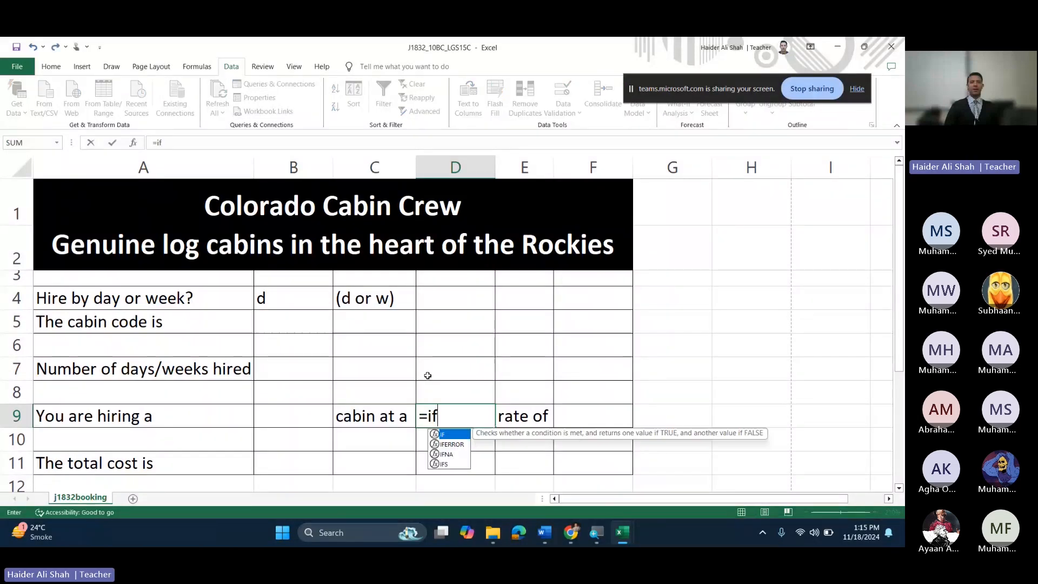
{"action": "type", "text": "("}
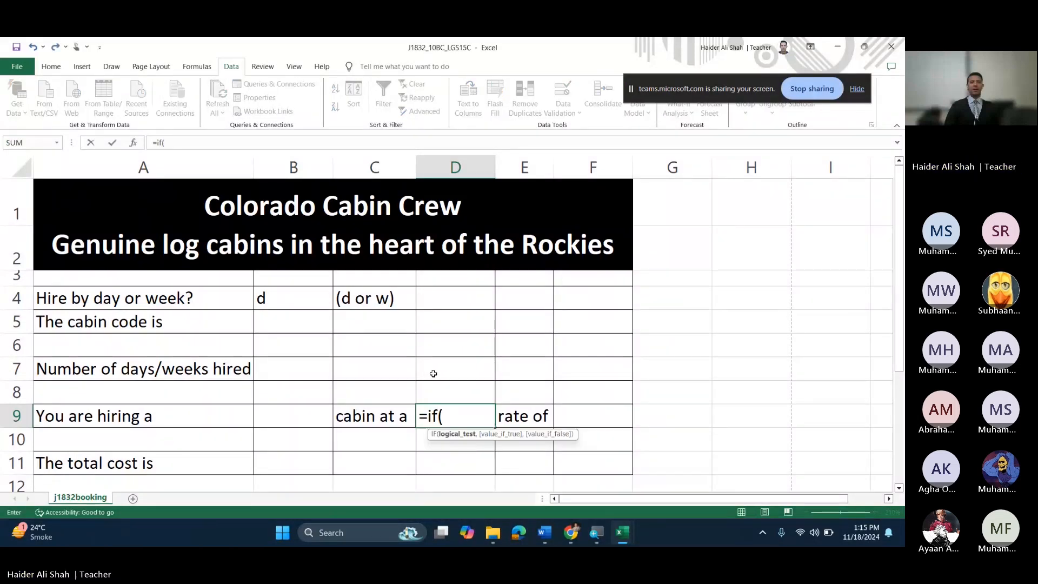
{"action": "left_click", "coordinate": [297, 290]}
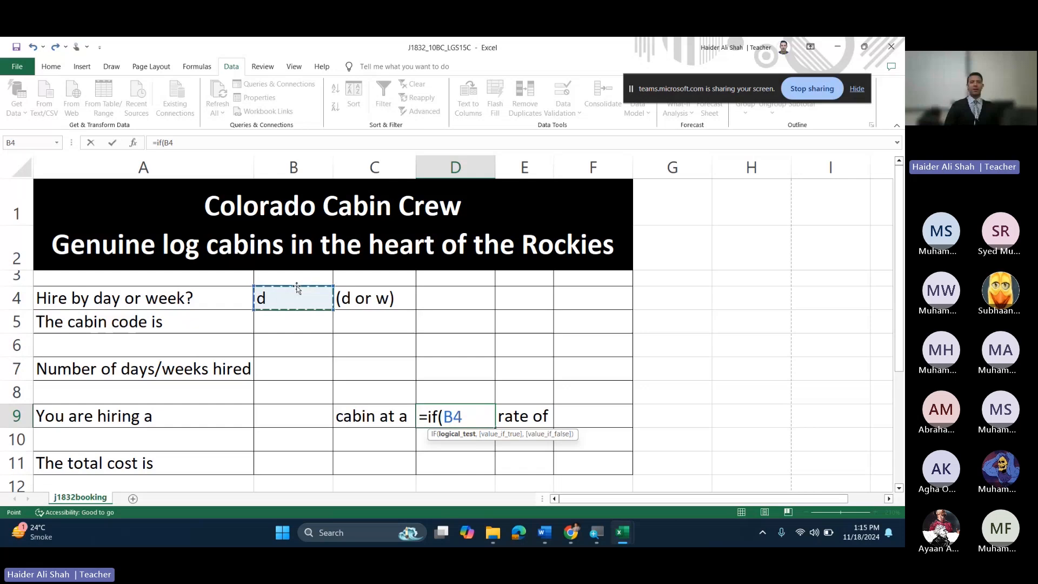
{"action": "type", "text": "="}
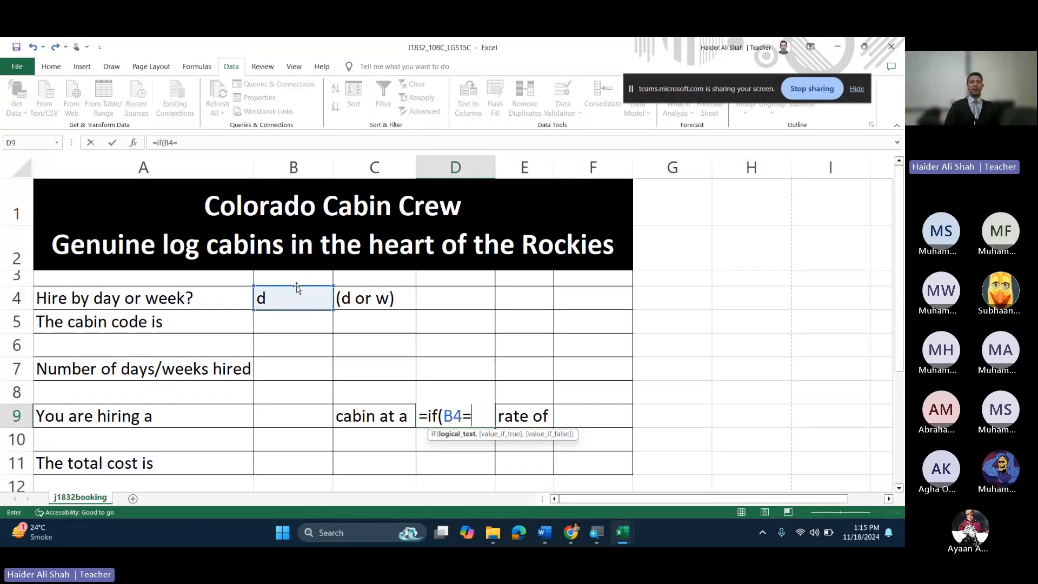
{"action": "type", "text": "\"d\""}
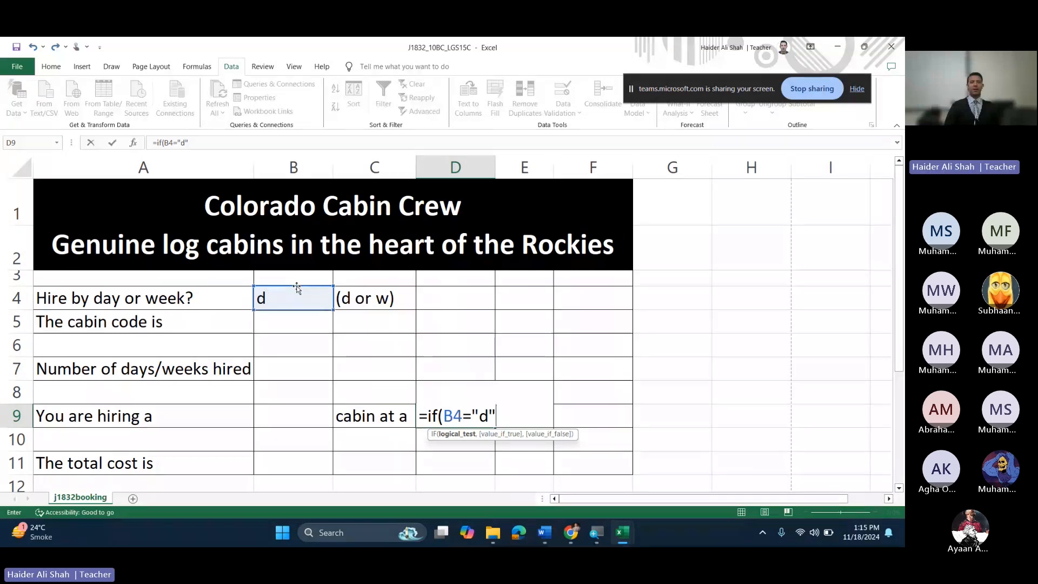
{"action": "type", "text": ",\""}
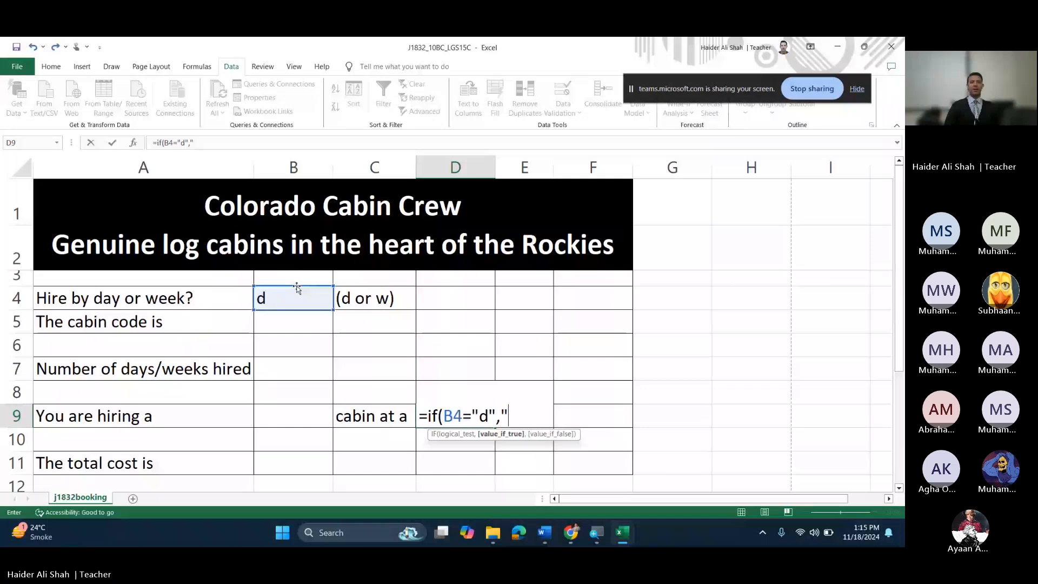
{"action": "type", "text": "daily\","}
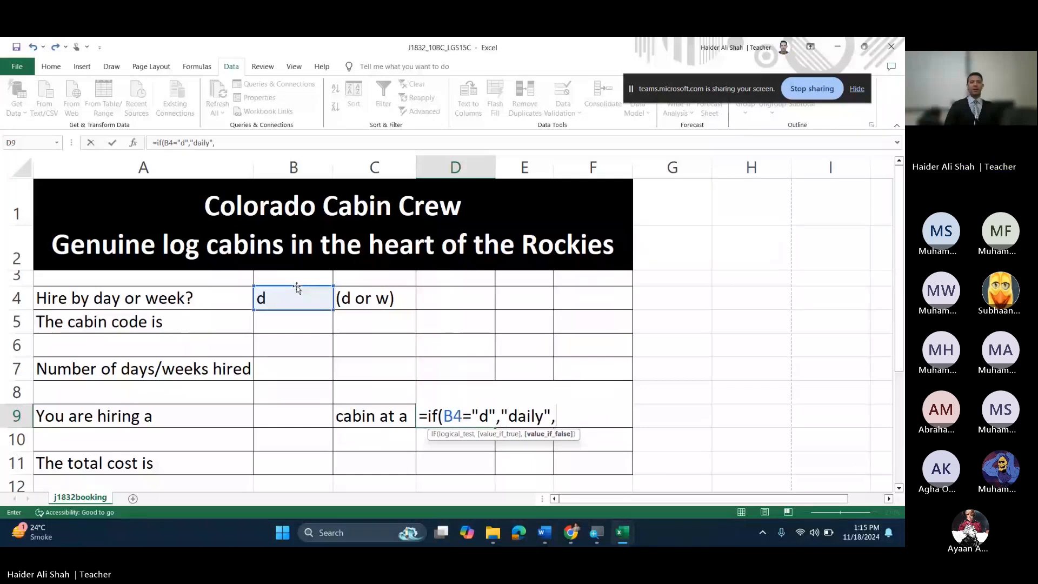
{"action": "type", "text": "\""}
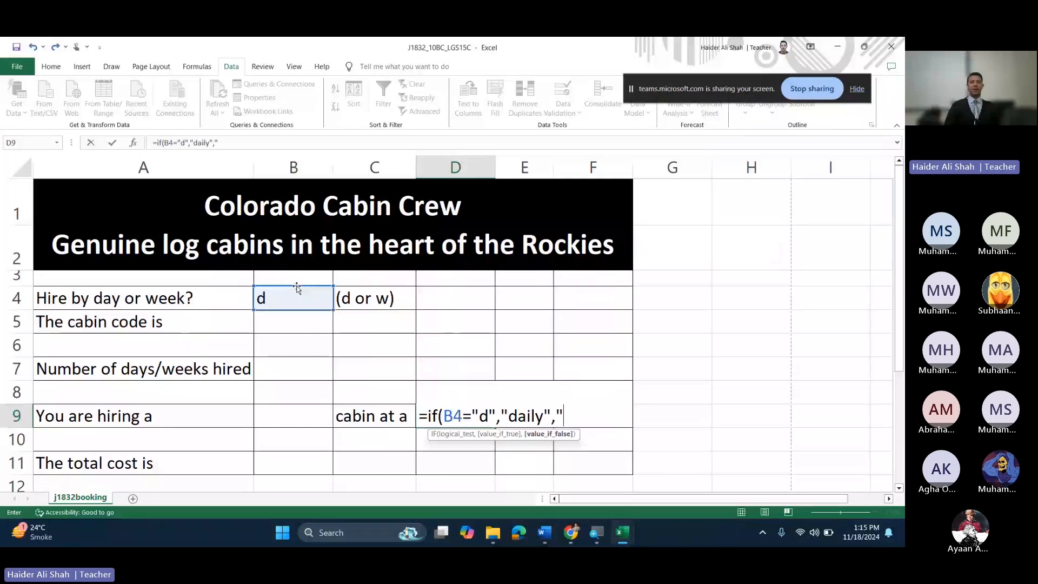
{"action": "type", "text": "weekly"}
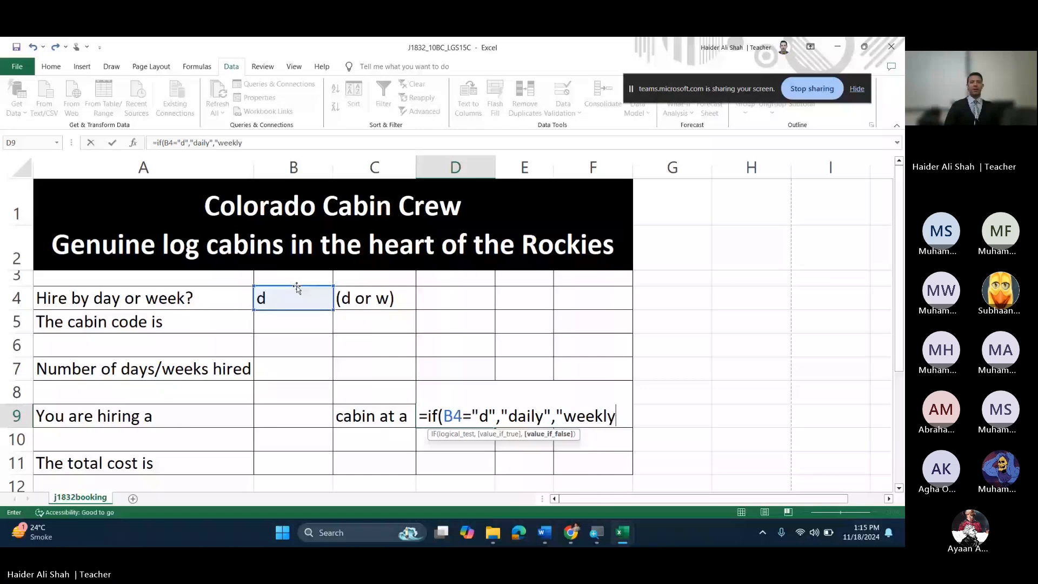
{"action": "type", "text": "\")"}
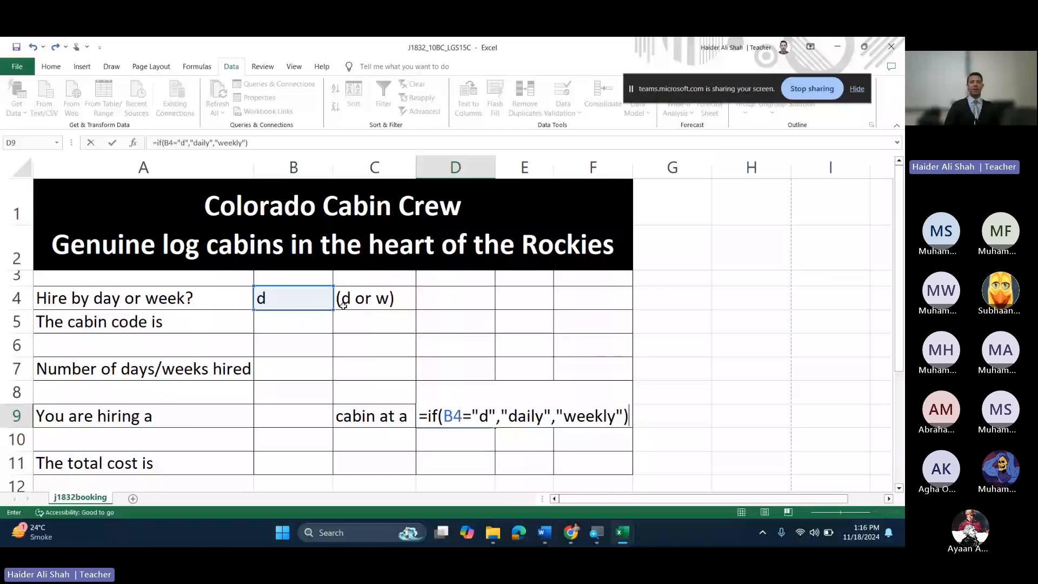
{"action": "left_click", "coordinate": [530, 416]}
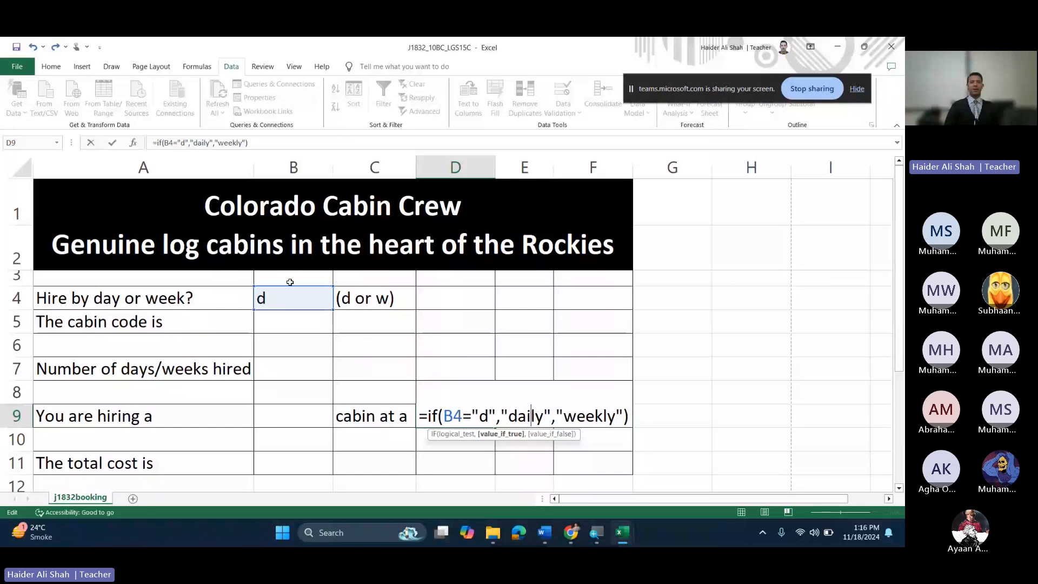
{"action": "key", "text": "Return"}
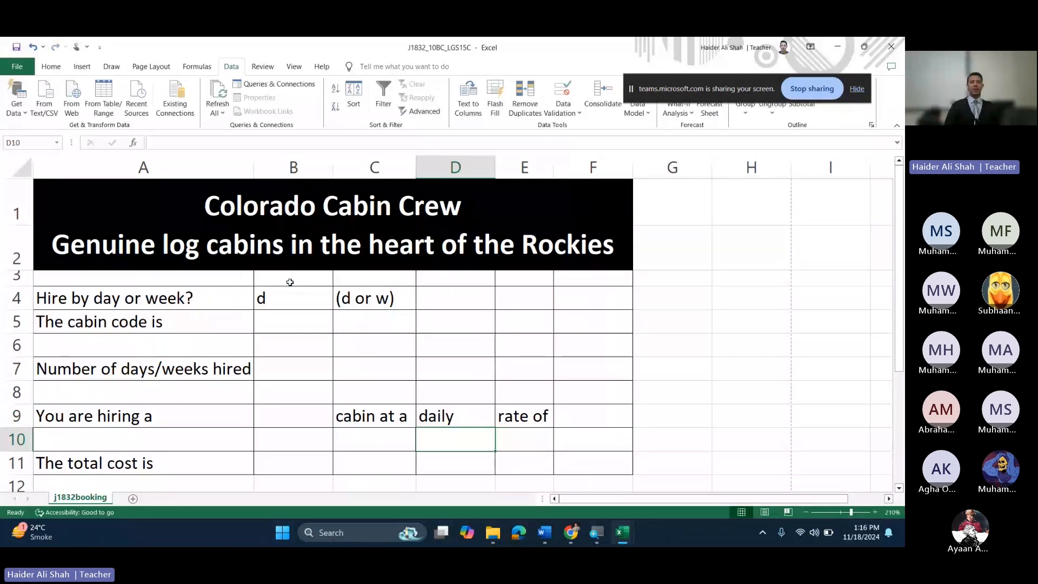
Step: Switch B4 to w from its dropdown so D9 shows weekly
{"action": "left_click", "coordinate": [285, 296]}
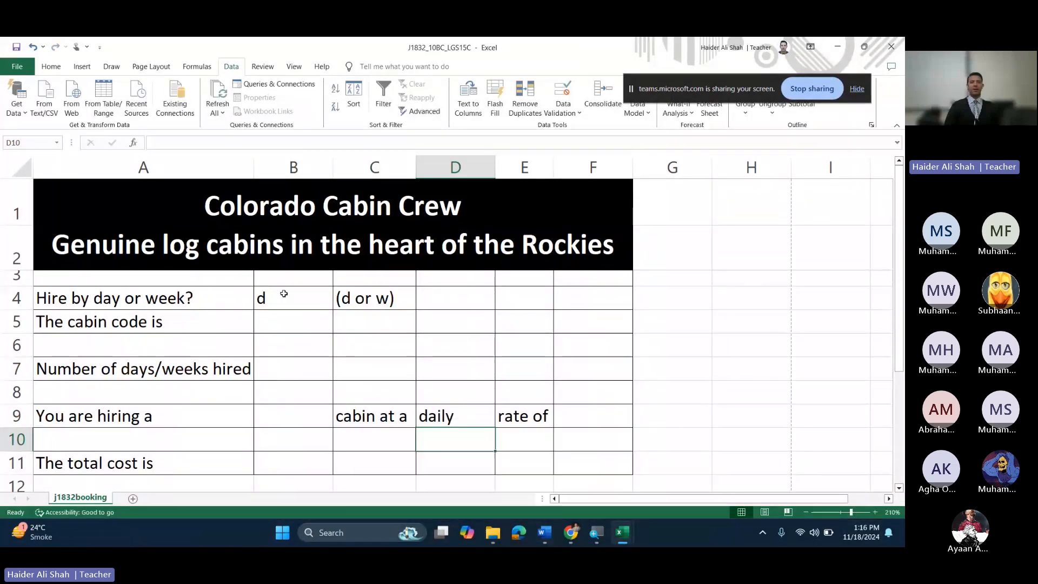
{"action": "left_click", "coordinate": [338, 303]}
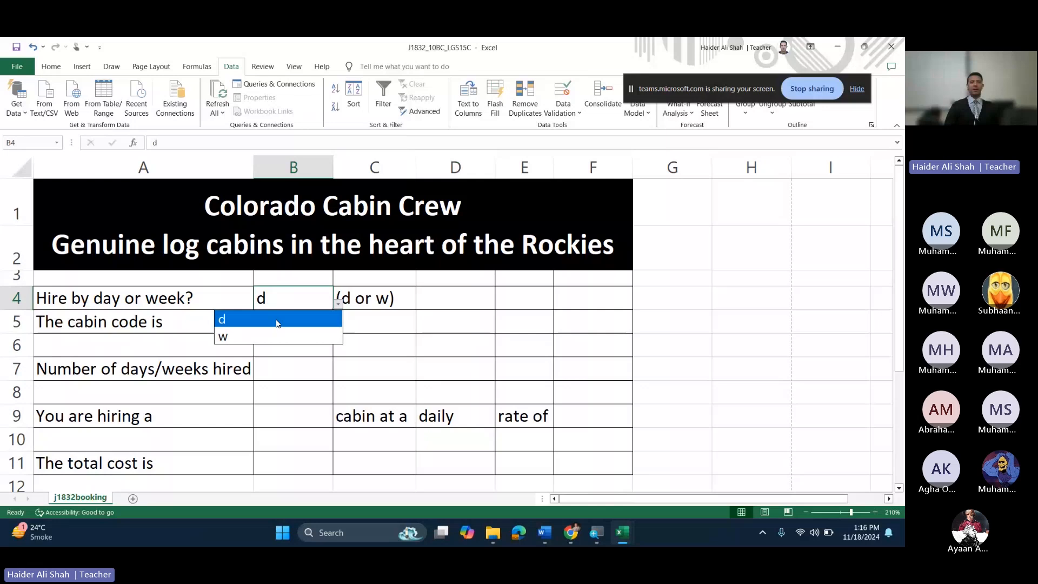
{"action": "left_click", "coordinate": [273, 337]}
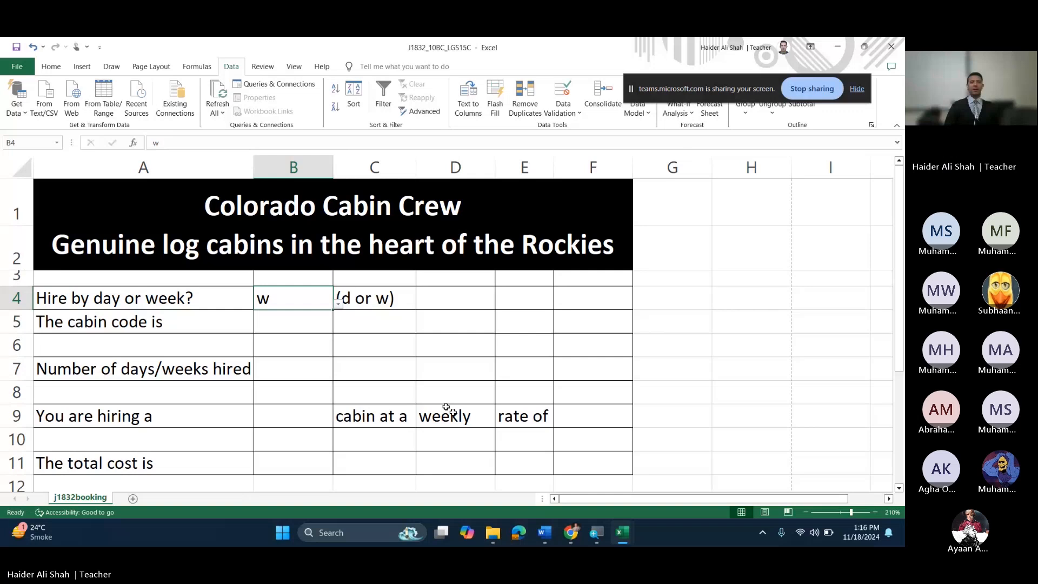
Step: Snip D9's IF formula and paste it under Evidence 6 in the Word document
{"action": "double_click", "coordinate": [446, 406]}
{"action": "key", "text": "super+shift+s"}
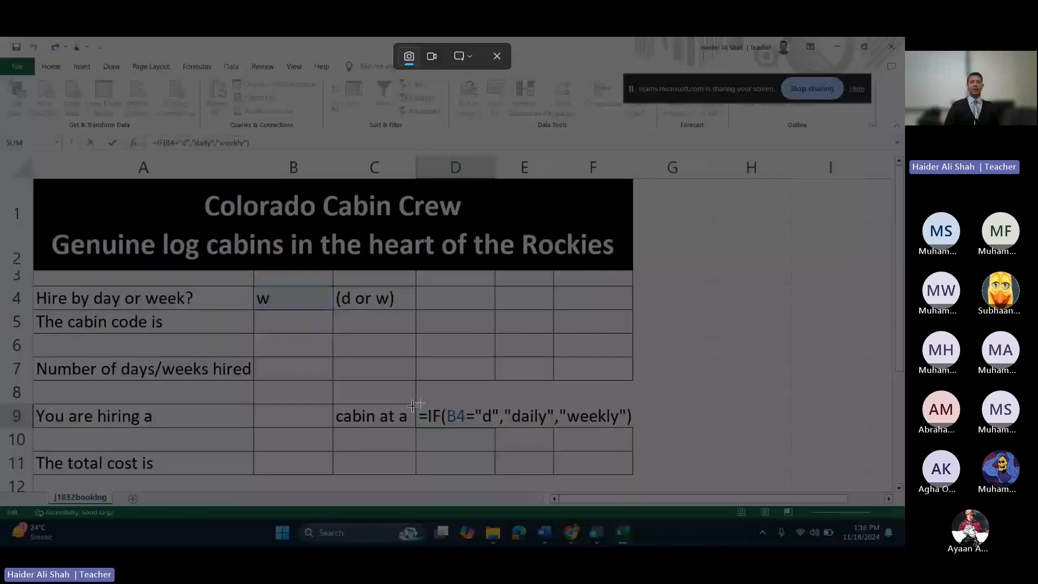
{"action": "left_click_drag", "start_coordinate": [405, 397], "coordinate": [658, 449]}
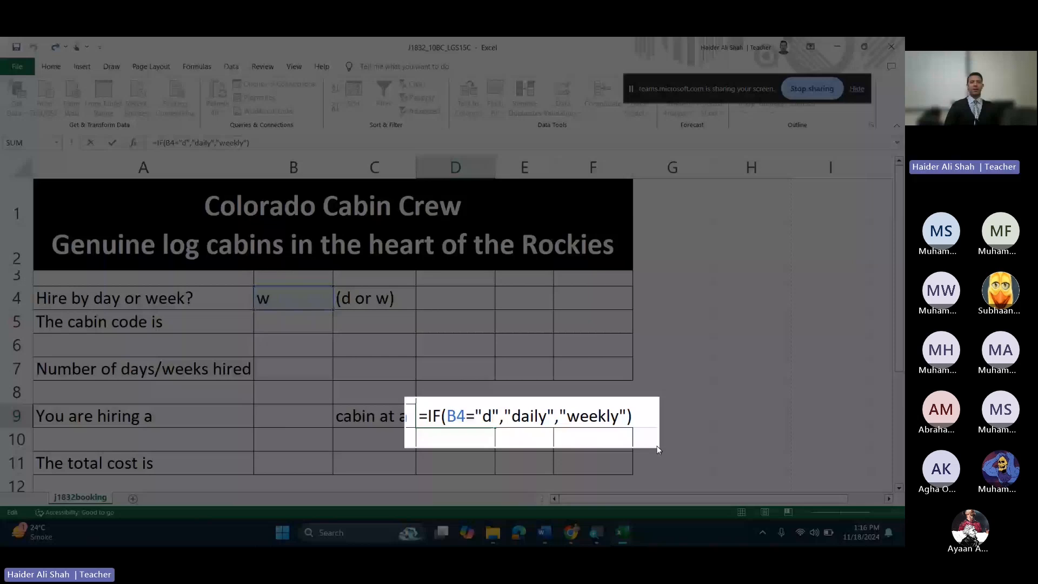
{"action": "left_click", "coordinate": [544, 533]}
{"action": "key", "text": "ctrl+v"}
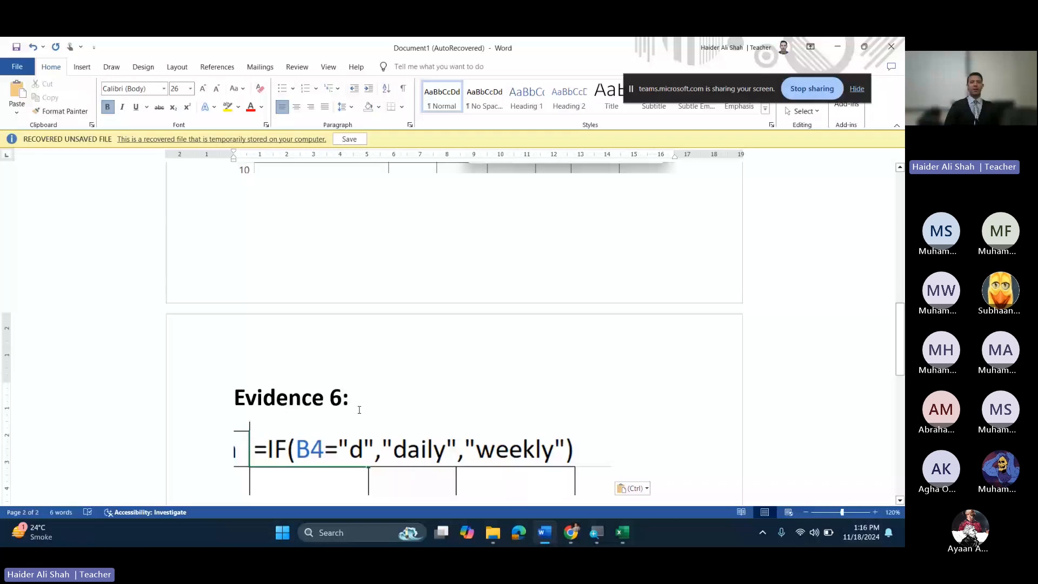
{"action": "mouse_move", "coordinate": [636, 528]}
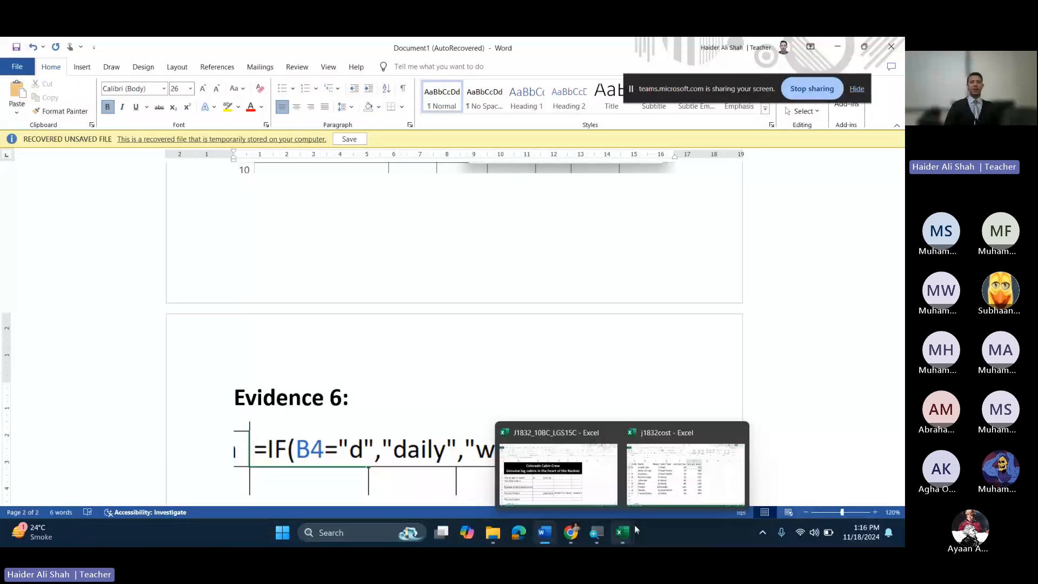
{"action": "left_click", "coordinate": [571, 532]}
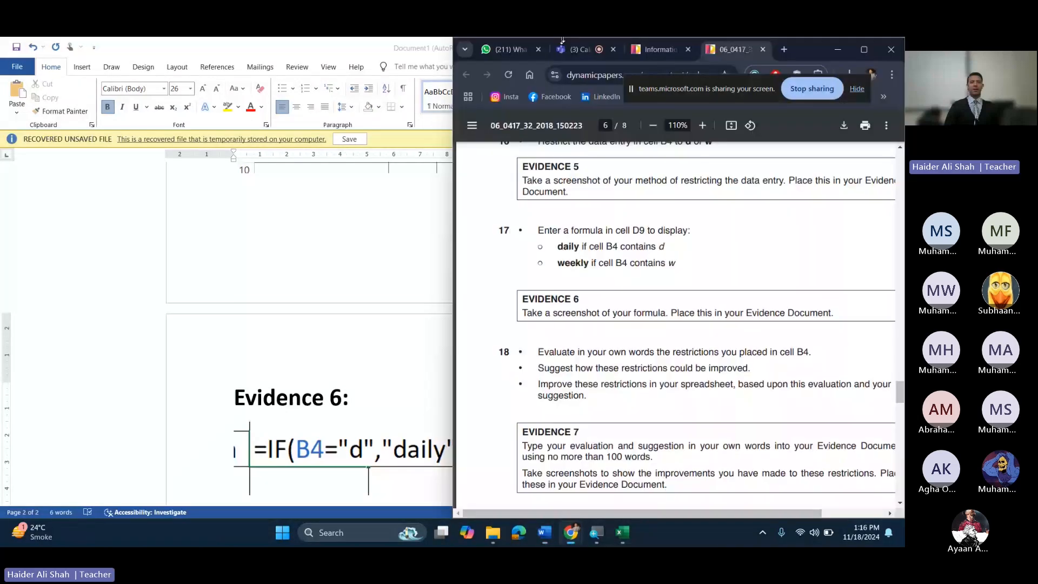
Step: Maximize the exam paper, zoom it to 200% and read question 18 and the Evidence 7 instructions
{"action": "scroll", "coordinate": [653, 281], "scroll_direction": "down", "scroll_amount": 1}
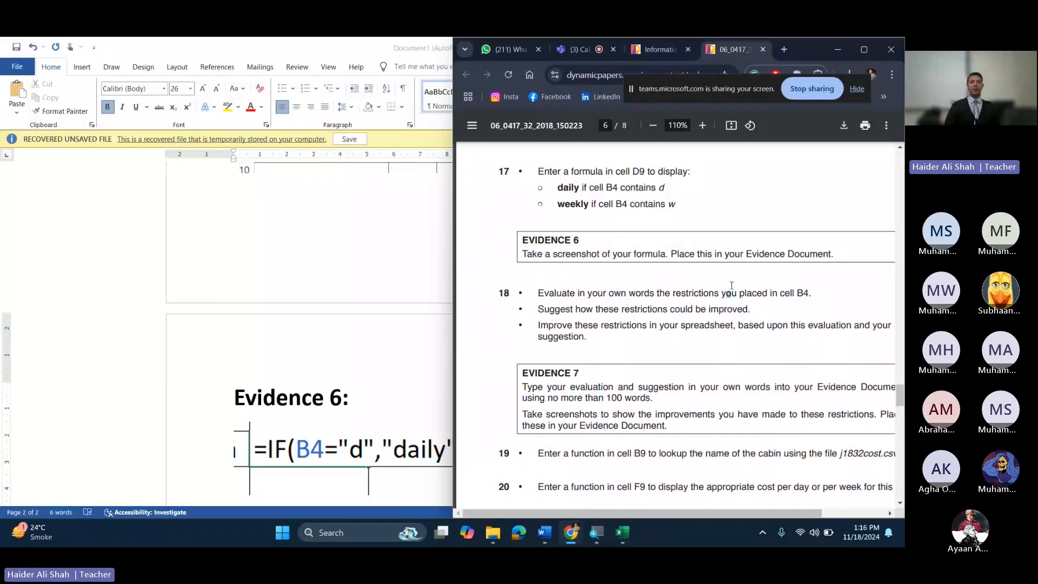
{"action": "left_click", "coordinate": [864, 49]}
{"action": "left_click", "coordinate": [475, 126]}
{"action": "left_click", "coordinate": [476, 125]}
{"action": "left_click", "coordinate": [476, 125]}
{"action": "left_click", "coordinate": [476, 125]}
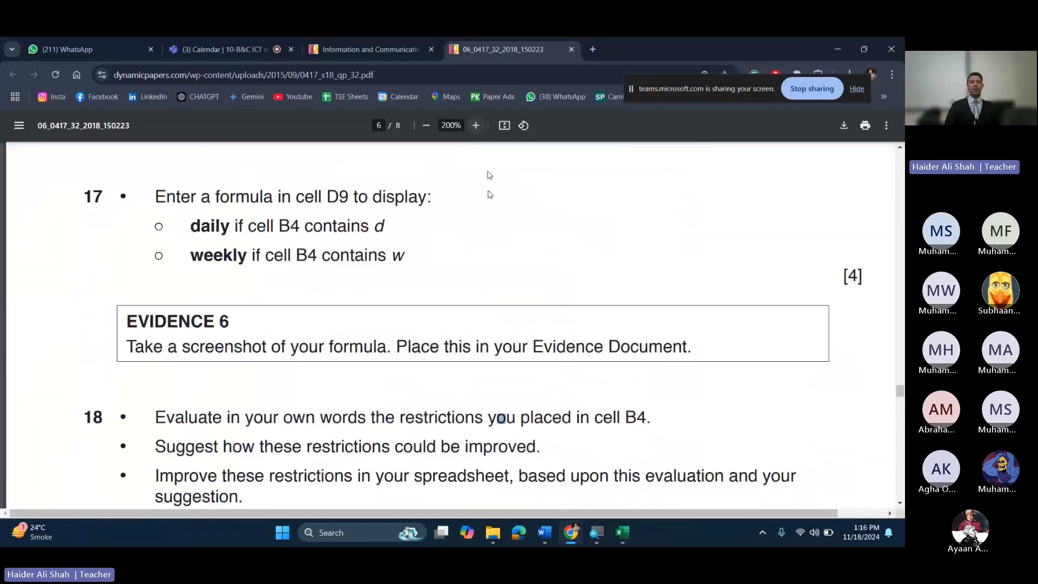
{"action": "scroll", "coordinate": [467, 296], "scroll_direction": "down", "scroll_amount": 3}
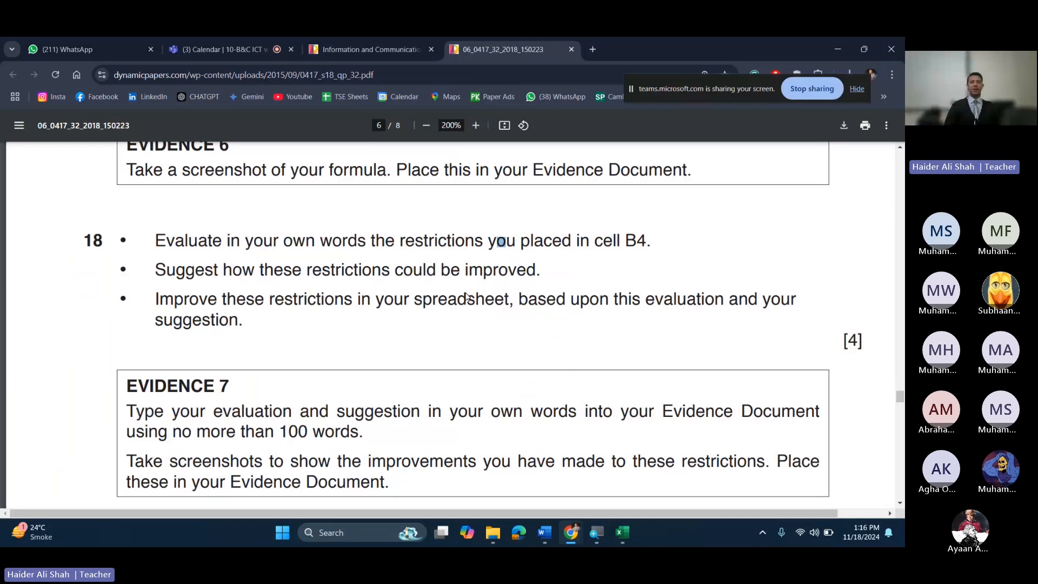
{"action": "scroll", "coordinate": [138, 222], "scroll_direction": "down", "scroll_amount": 1}
{"action": "left_click_drag", "start_coordinate": [194, 181], "coordinate": [724, 471]}
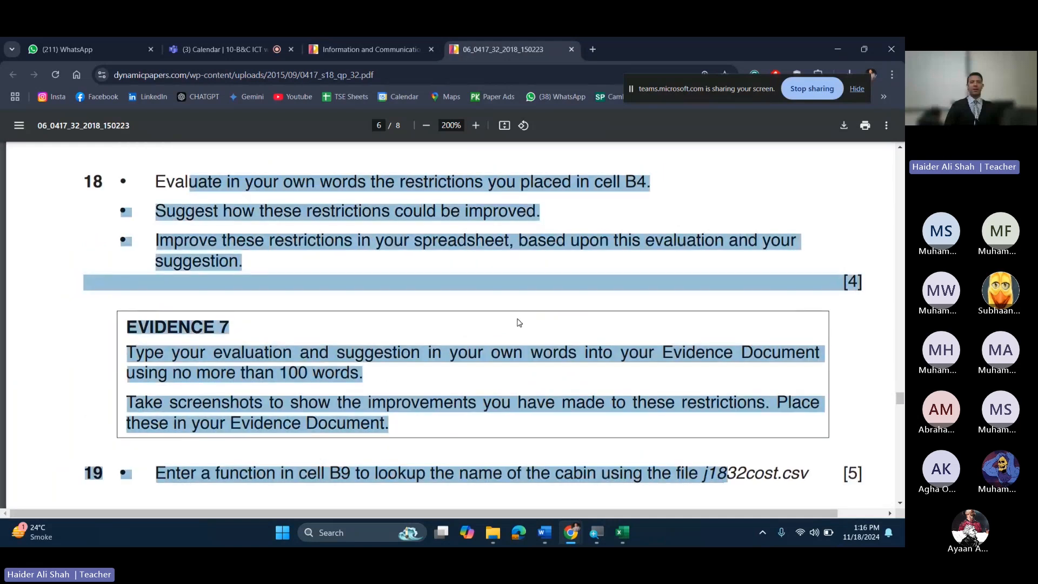
{"action": "left_click", "coordinate": [519, 323]}
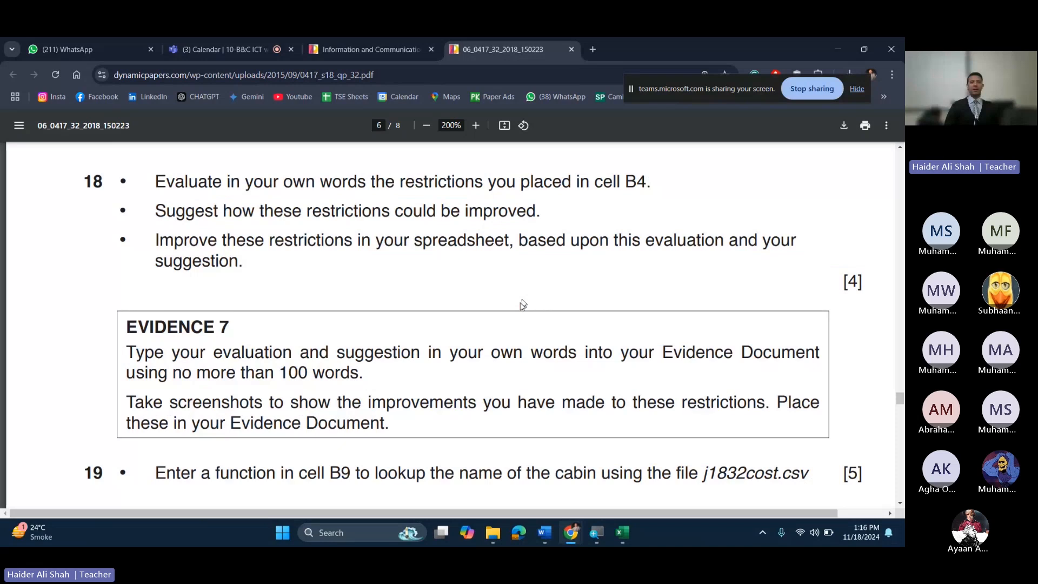
{"action": "scroll", "coordinate": [522, 304], "scroll_direction": "down", "scroll_amount": 1}
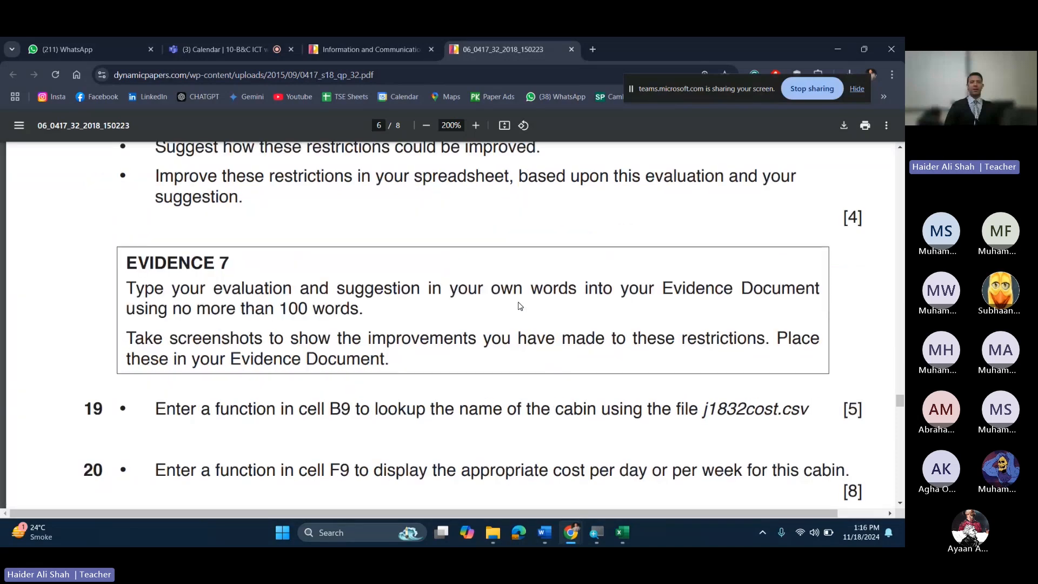
{"action": "scroll", "coordinate": [521, 306], "scroll_direction": "down", "scroll_amount": 2}
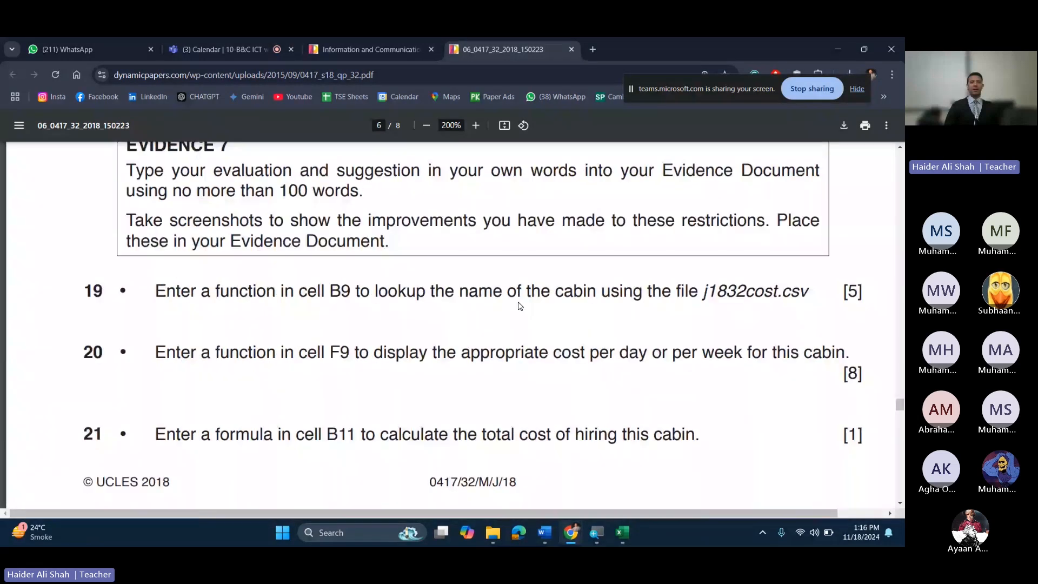
{"action": "scroll", "coordinate": [519, 304], "scroll_direction": "down", "scroll_amount": 2}
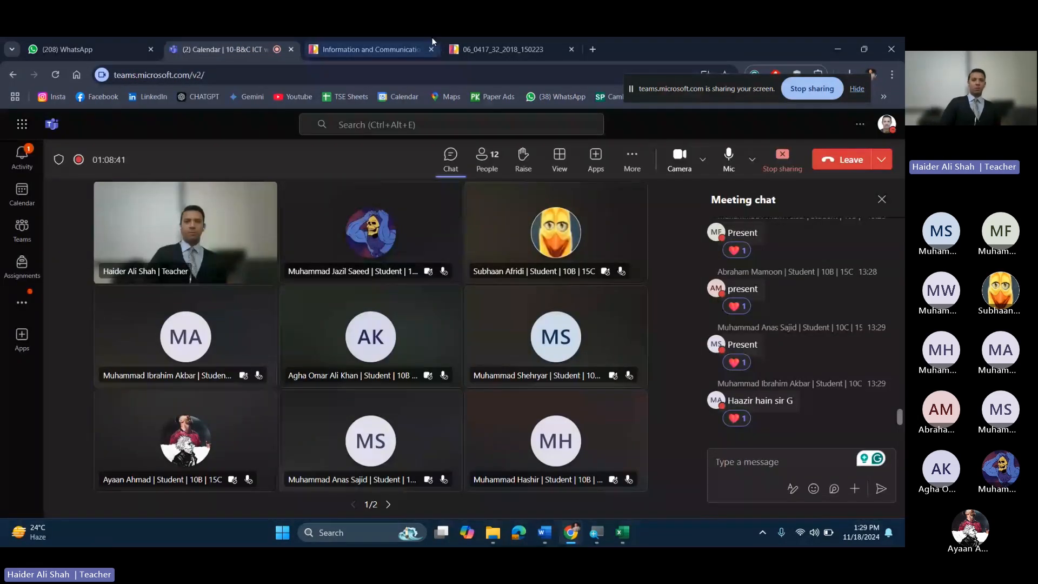
Step: Highlight 'lookup' and the j1832cost.csv file name in question 19, then minimize the paper
{"action": "left_click", "coordinate": [476, 47]}
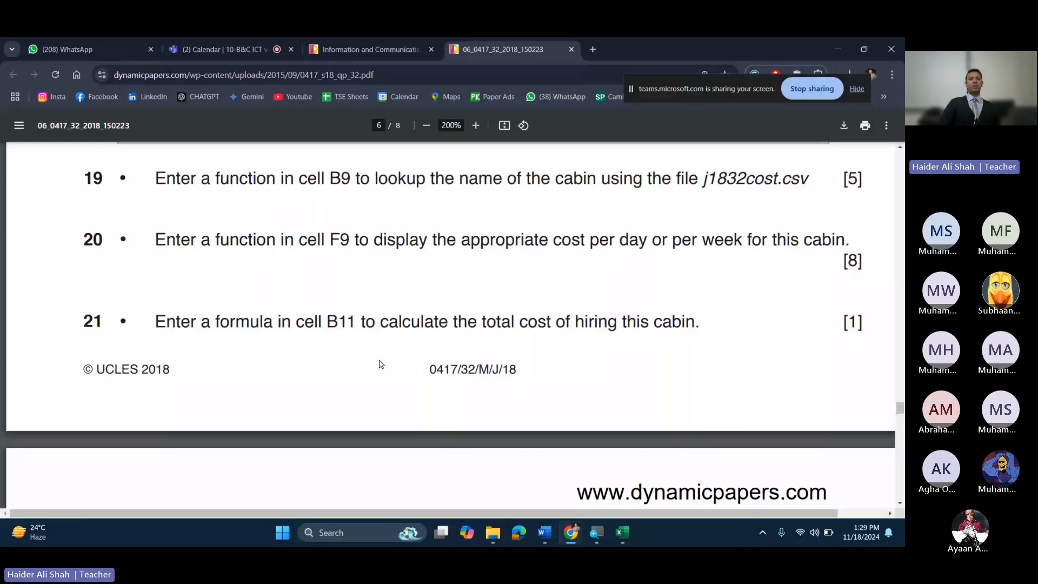
{"action": "scroll", "coordinate": [303, 241], "scroll_direction": "up", "scroll_amount": 1}
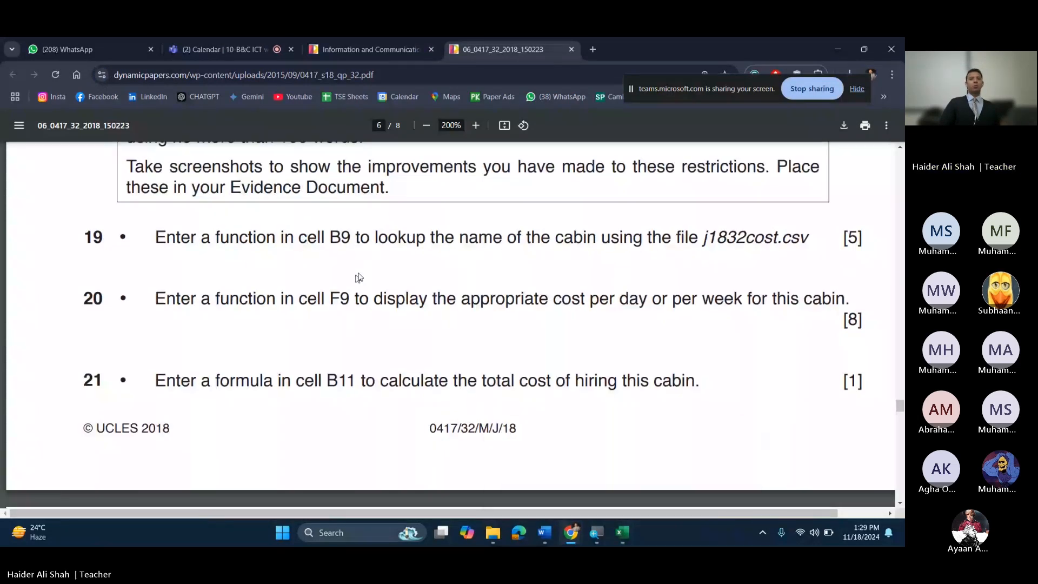
{"action": "left_click_drag", "start_coordinate": [379, 238], "coordinate": [416, 242]}
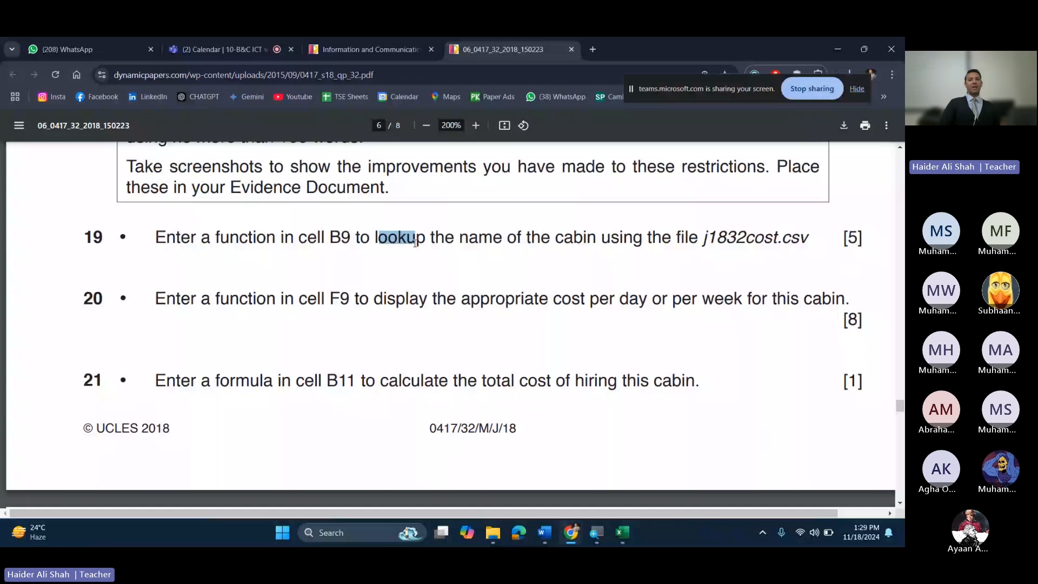
{"action": "left_click", "coordinate": [577, 236]}
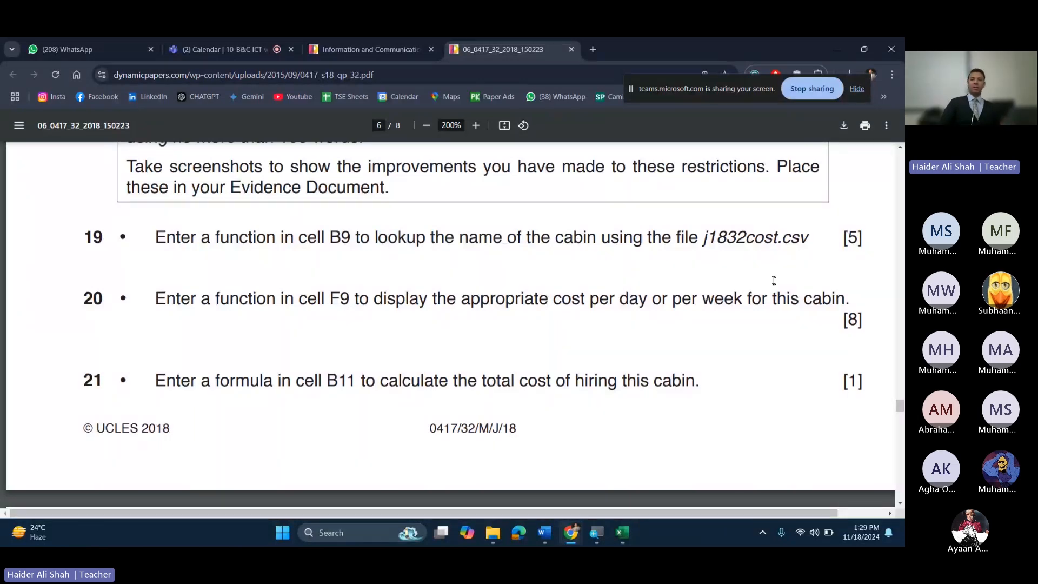
{"action": "left_click_drag", "start_coordinate": [735, 238], "coordinate": [756, 232]}
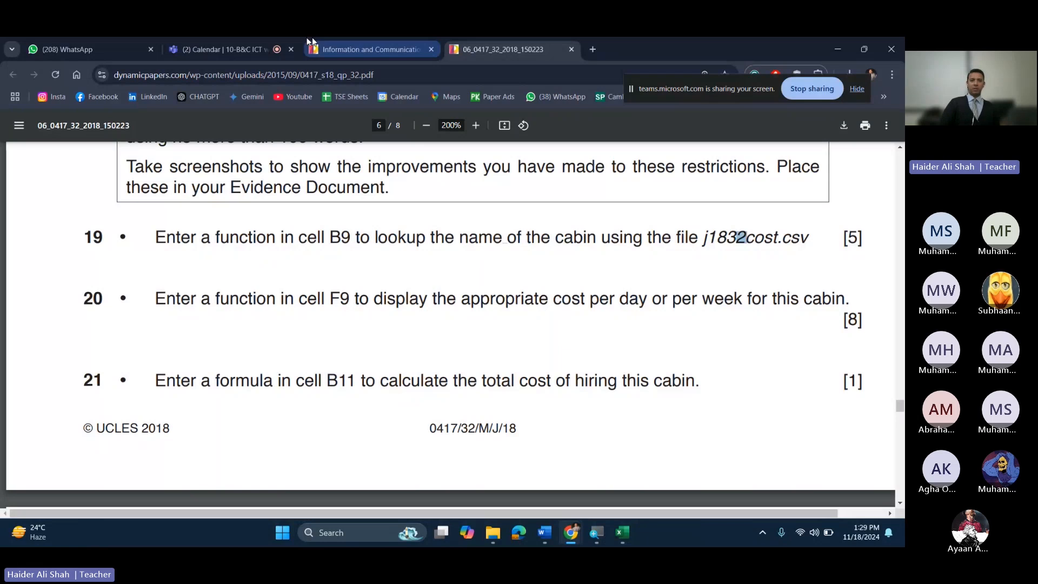
{"action": "left_click_drag", "start_coordinate": [634, 238], "coordinate": [661, 239]}
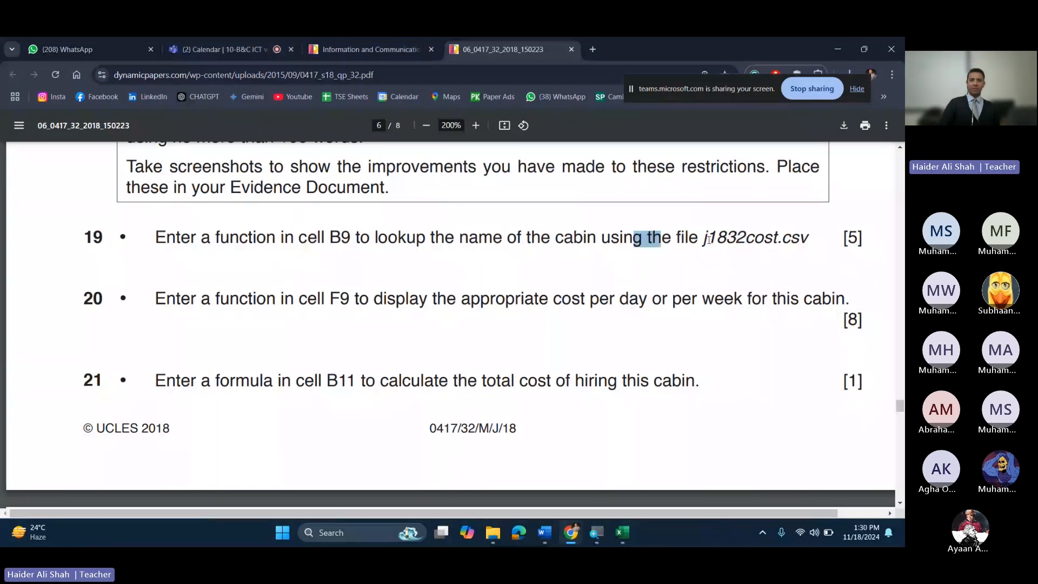
{"action": "left_click_drag", "start_coordinate": [709, 240], "coordinate": [715, 239]}
{"action": "left_click", "coordinate": [837, 45]}
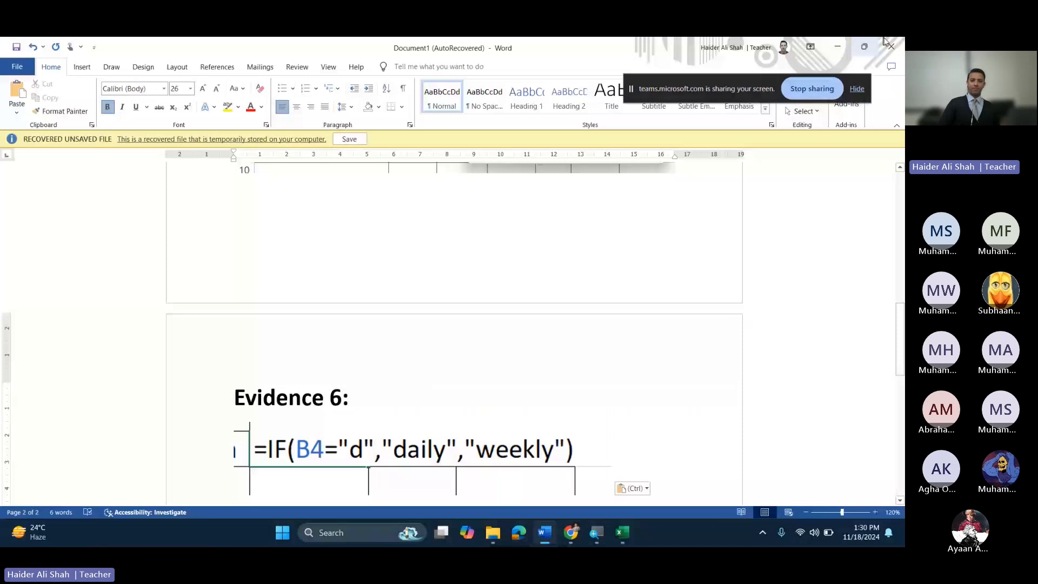
Step: Commit the D9 IF formula, snap the booking sheet to the left half and zoom out
{"action": "left_click", "coordinate": [837, 47]}
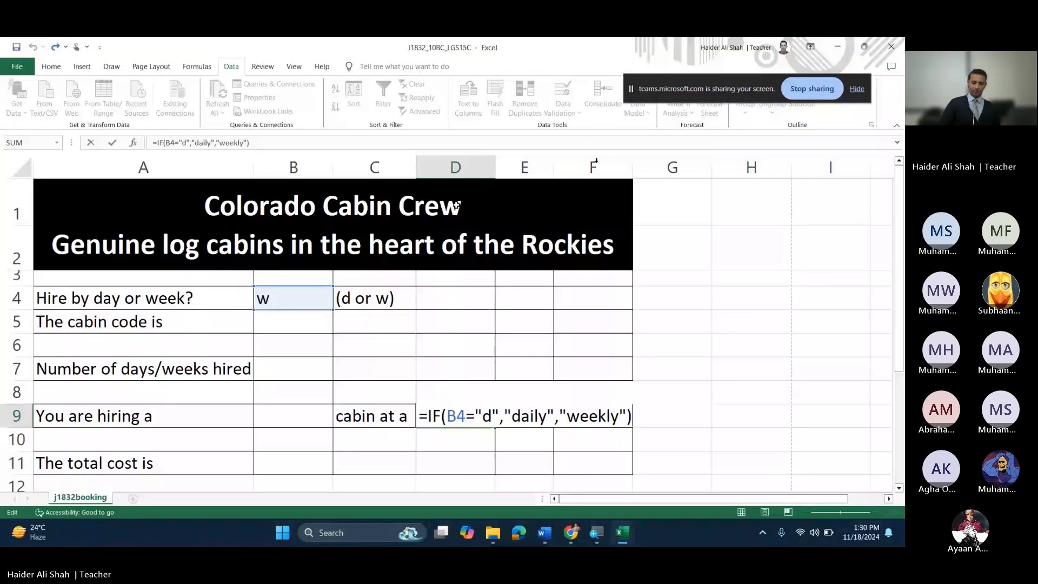
{"action": "left_click", "coordinate": [694, 368]}
{"action": "key", "text": "super+Left"}
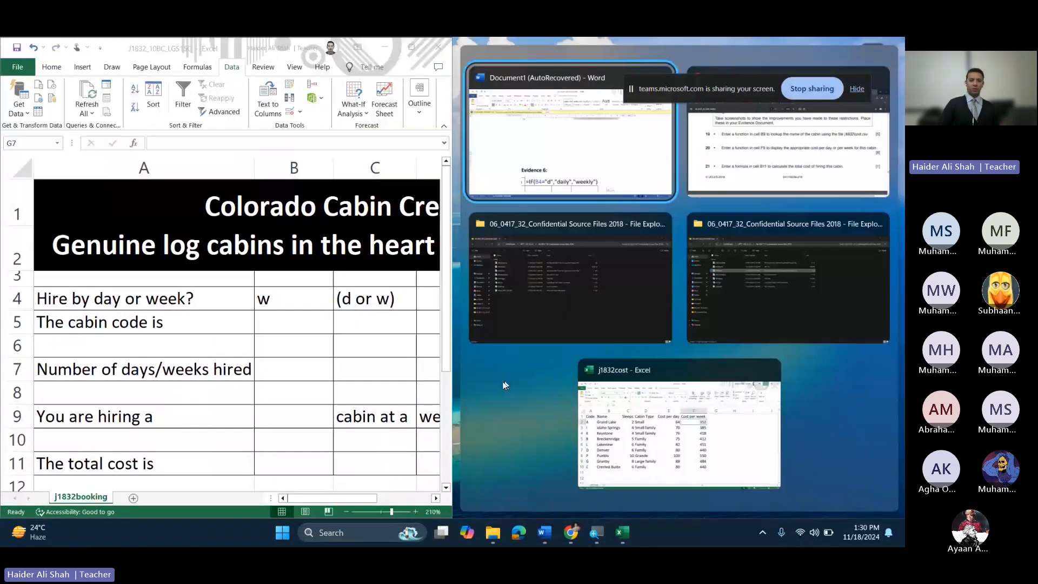
{"action": "left_click", "coordinate": [346, 512]}
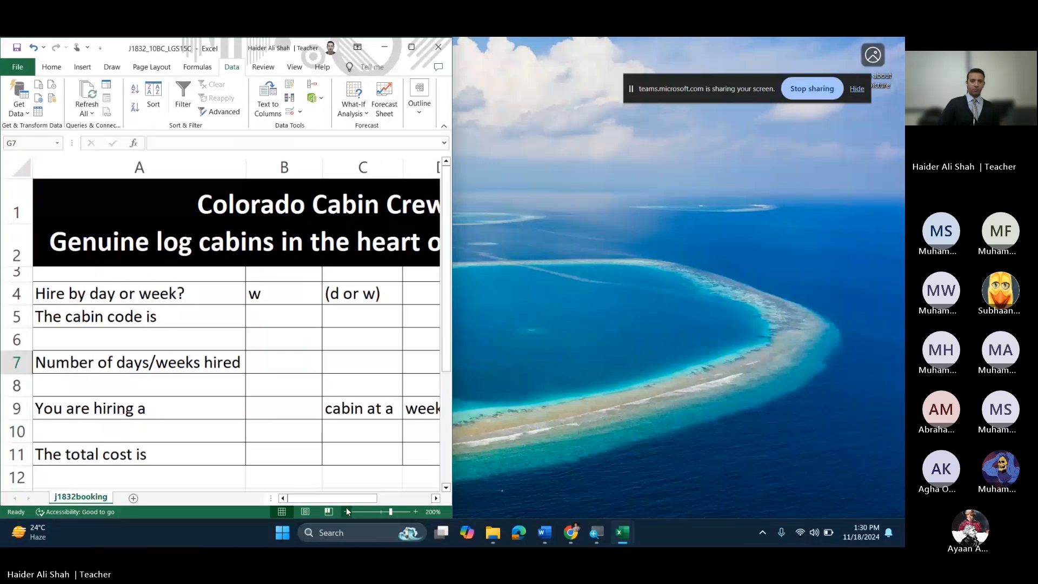
{"action": "left_click", "coordinate": [347, 512]}
{"action": "left_click", "coordinate": [347, 511]}
{"action": "left_click", "coordinate": [347, 512]}
{"action": "left_click", "coordinate": [346, 511]}
{"action": "left_click", "coordinate": [346, 512]}
{"action": "left_click", "coordinate": [346, 511]}
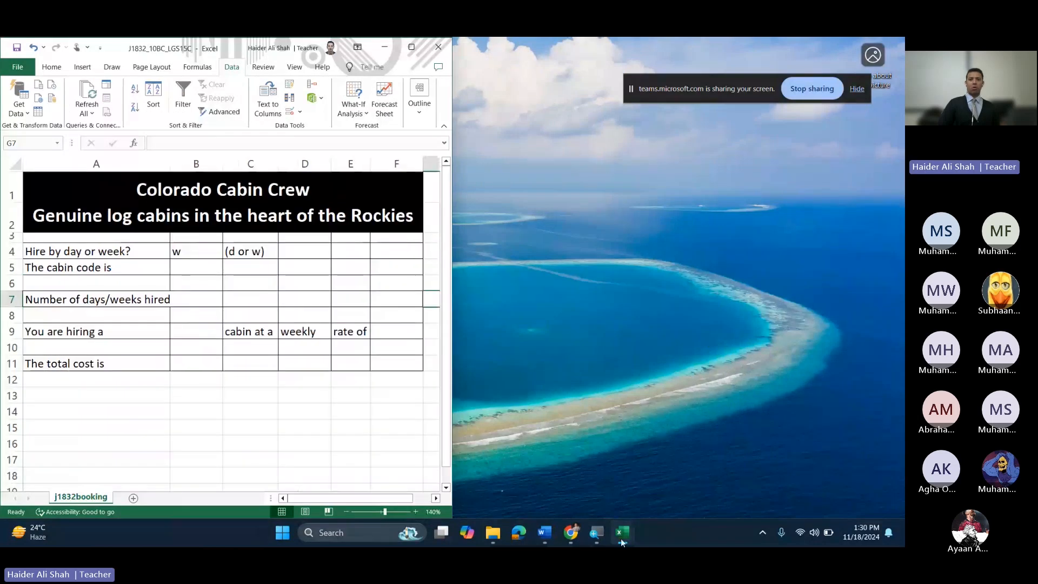
Step: Snap the j1832cost workbook to the right of the booking sheet and select B9
{"action": "left_click", "coordinate": [622, 538]}
{"action": "left_click", "coordinate": [658, 475]}
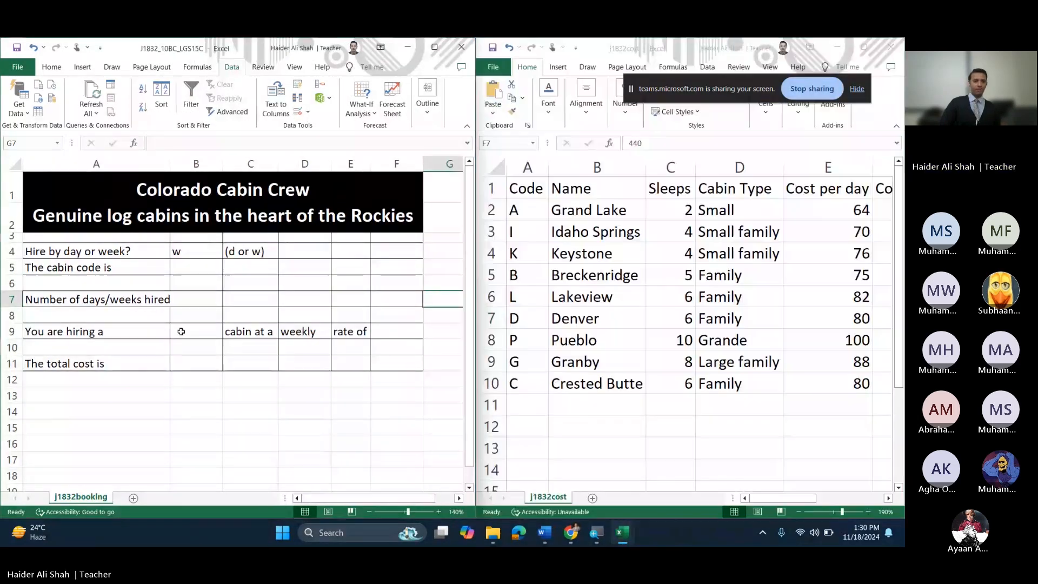
{"action": "left_click", "coordinate": [182, 332]}
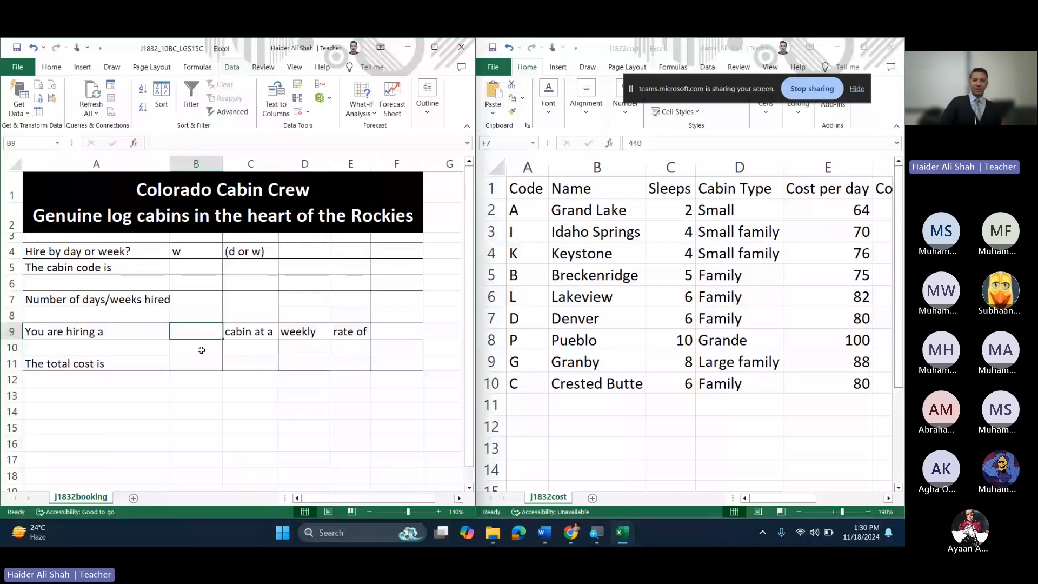
{"action": "left_click", "coordinate": [586, 308]}
Step: Select the j1832cost cabin names, singling out Grand Lake, Keystone, Idaho Springs and Denver
{"action": "left_click", "coordinate": [595, 276]}
{"action": "left_click_drag", "start_coordinate": [589, 210], "coordinate": [614, 379]}
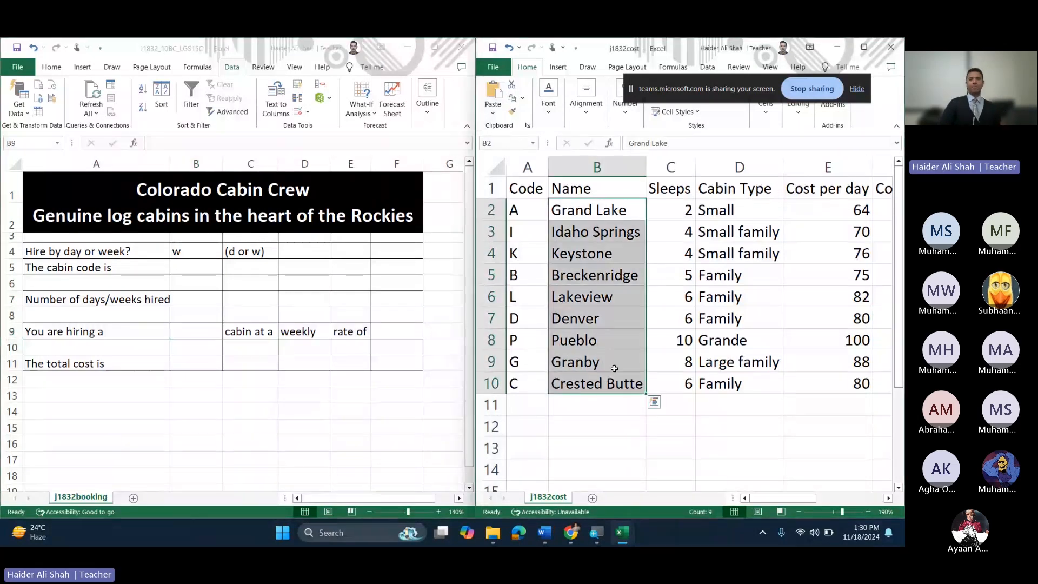
{"action": "left_click", "coordinate": [586, 213]}
{"action": "left_click", "coordinate": [587, 250]}
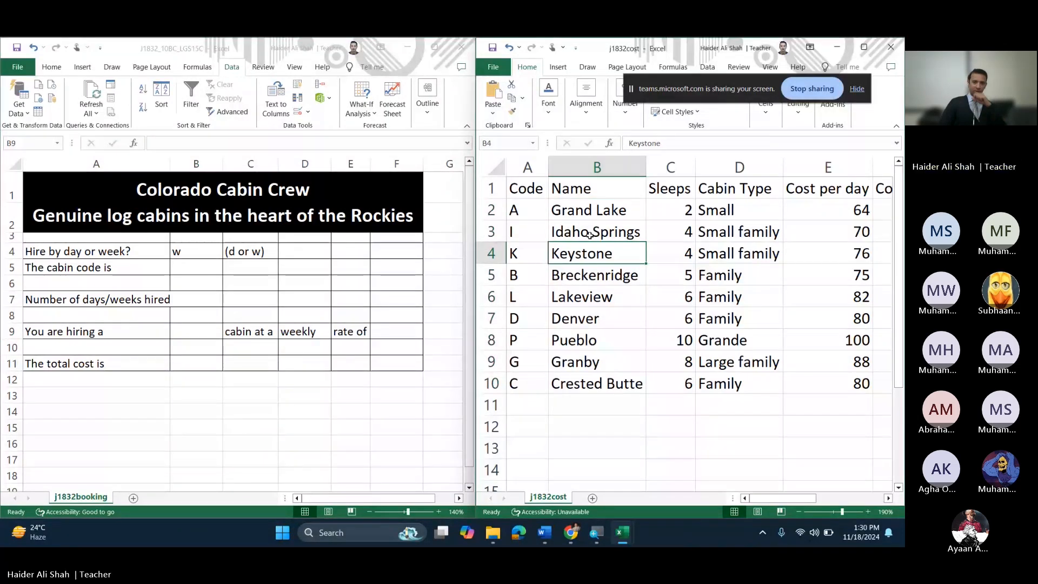
{"action": "left_click", "coordinate": [590, 233]}
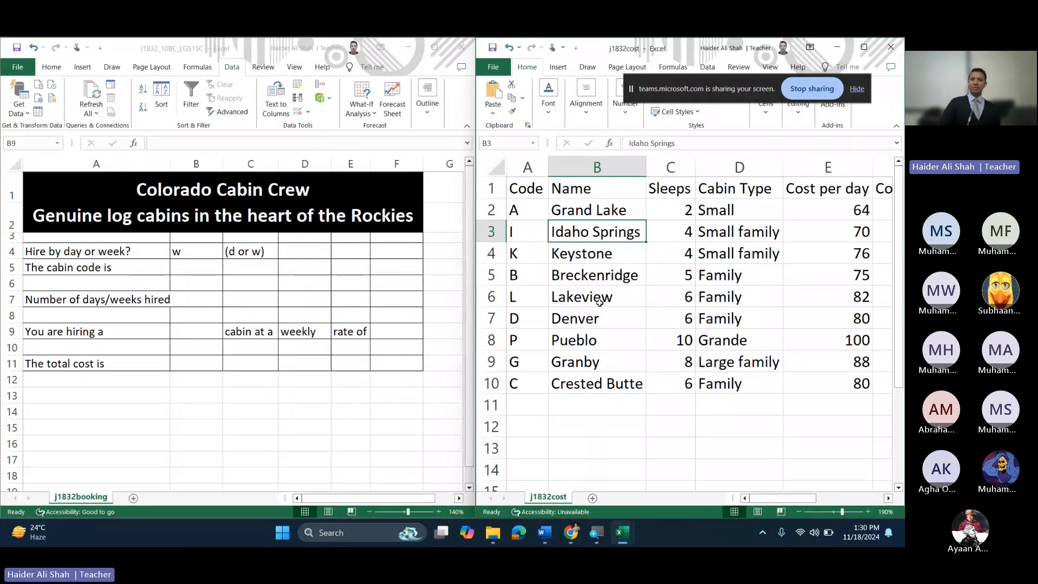
{"action": "left_click", "coordinate": [595, 318]}
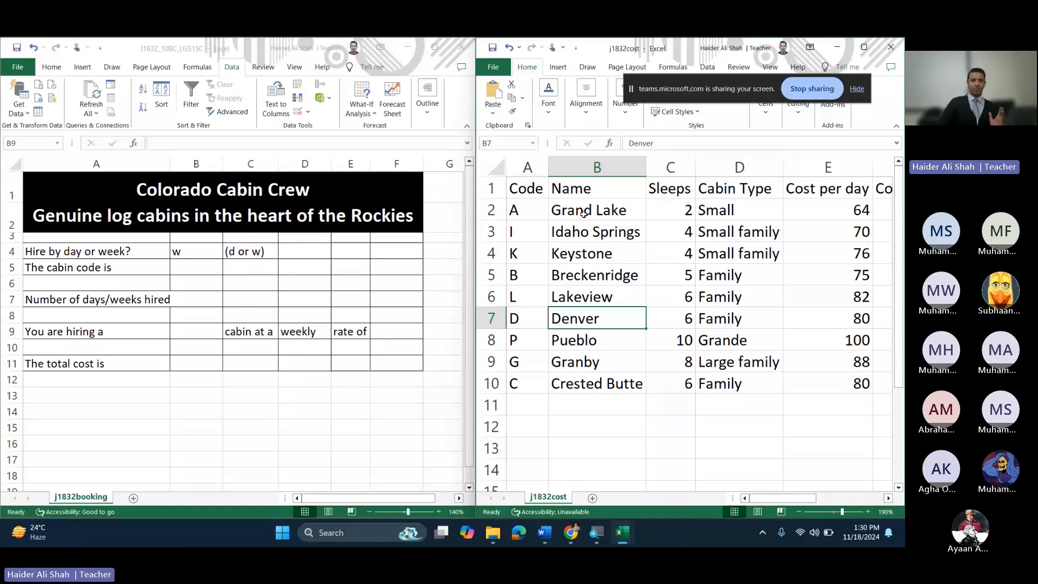
Step: Select the cabin codes and names range A2:B10 in the j1832cost table
{"action": "left_click", "coordinate": [189, 330]}
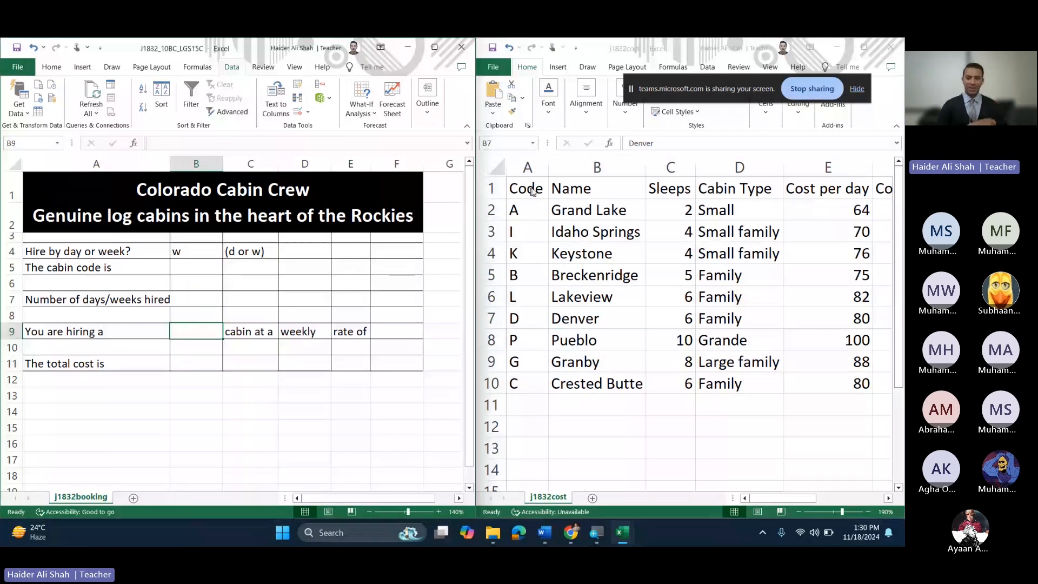
{"action": "left_click", "coordinate": [533, 212]}
{"action": "left_click_drag", "start_coordinate": [534, 212], "coordinate": [635, 388]}
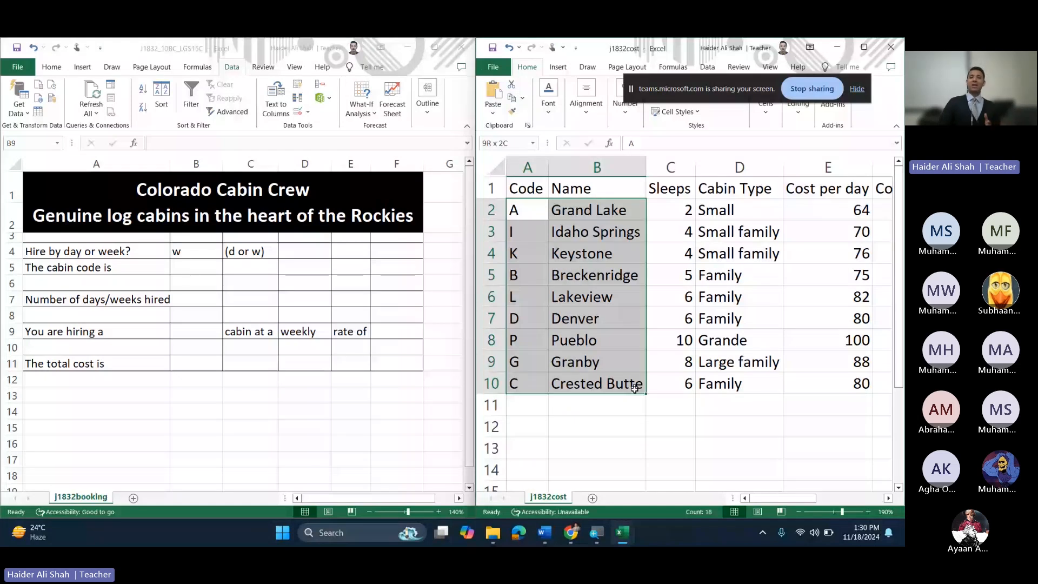
{"action": "left_click", "coordinate": [595, 339]}
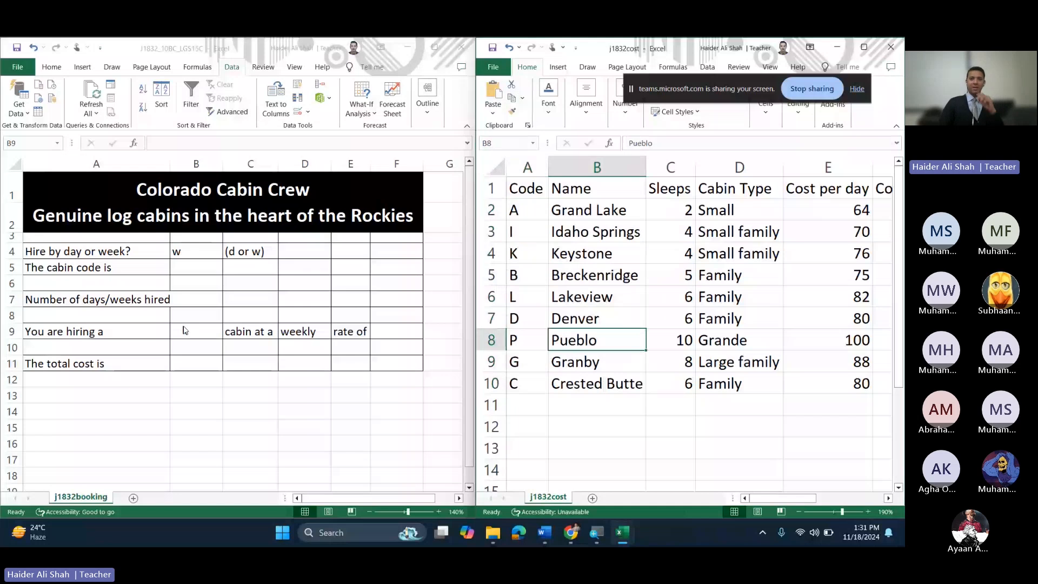
{"action": "left_click", "coordinate": [525, 231]}
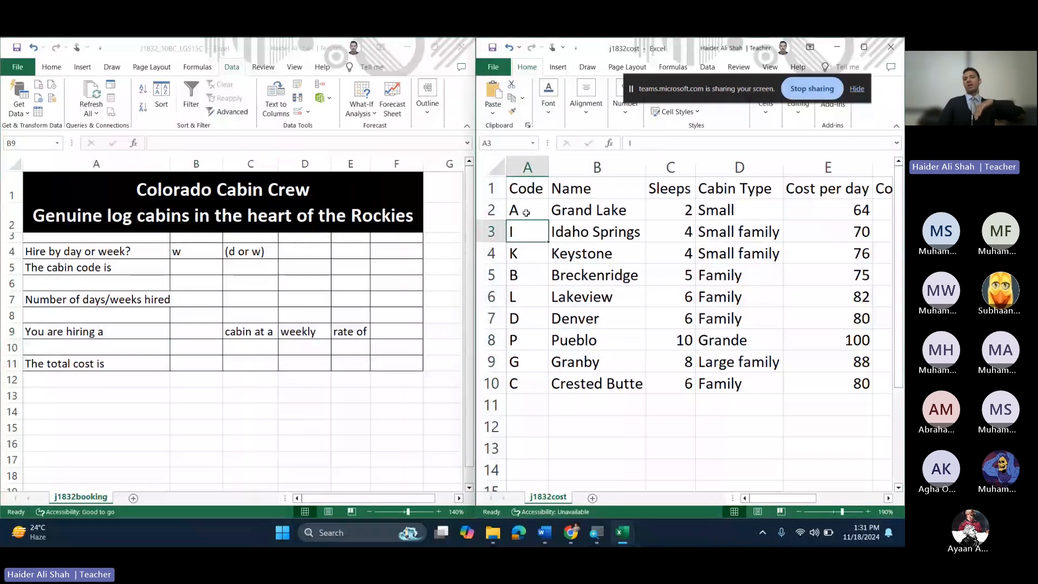
{"action": "left_click_drag", "start_coordinate": [526, 213], "coordinate": [639, 385]}
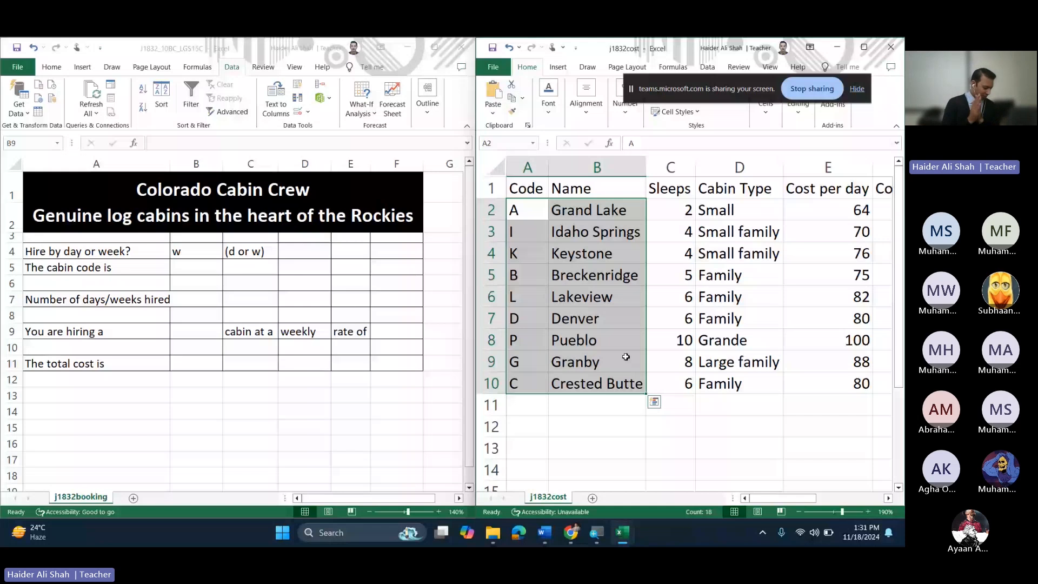
Step: Select only the cabin names B2:B10, then move to booking sheet cells B9 and B5
{"action": "left_click", "coordinate": [195, 326]}
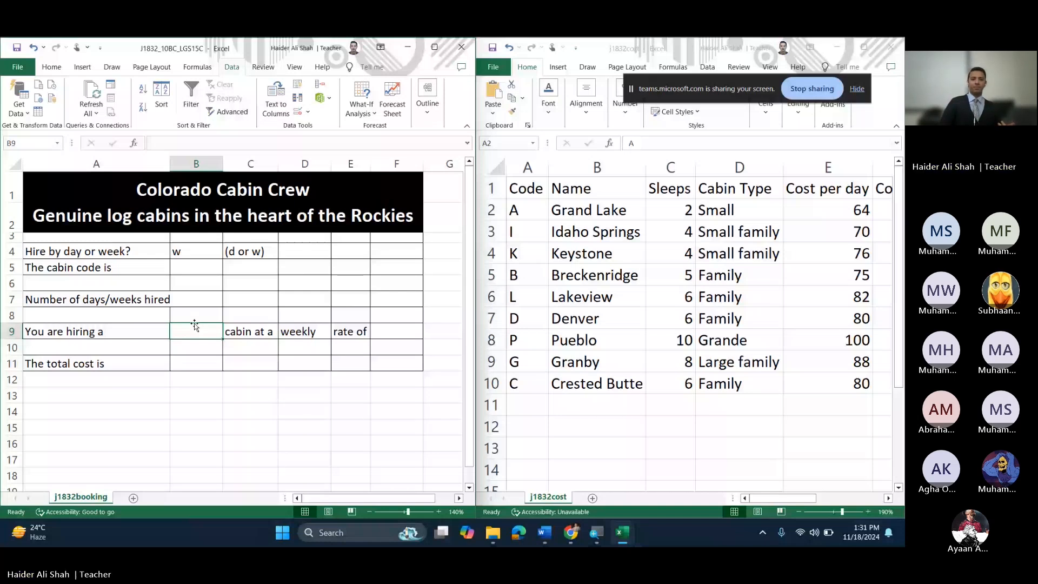
{"action": "left_click", "coordinate": [588, 217]}
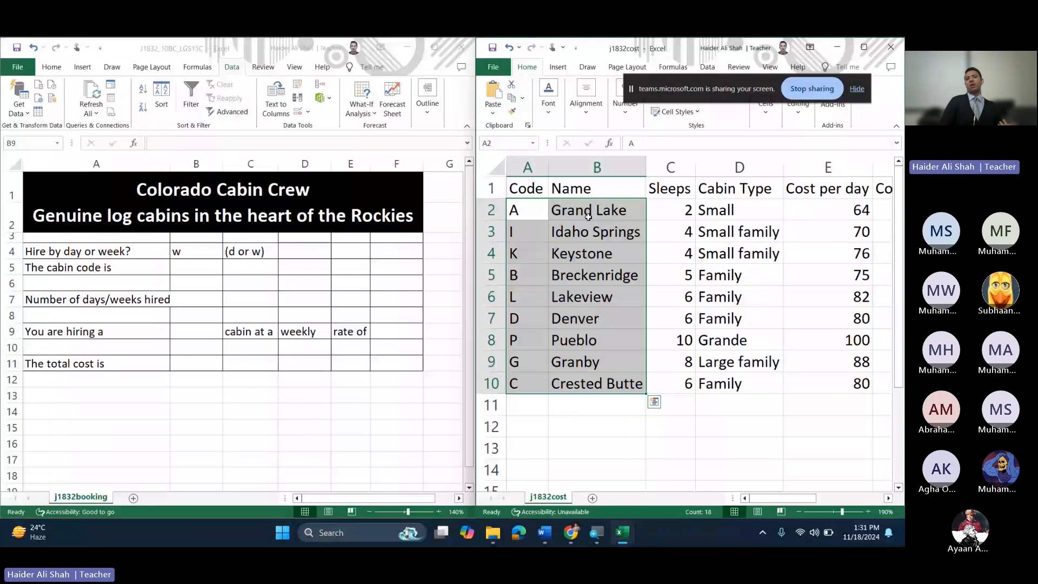
{"action": "left_click_drag", "start_coordinate": [588, 216], "coordinate": [590, 383]}
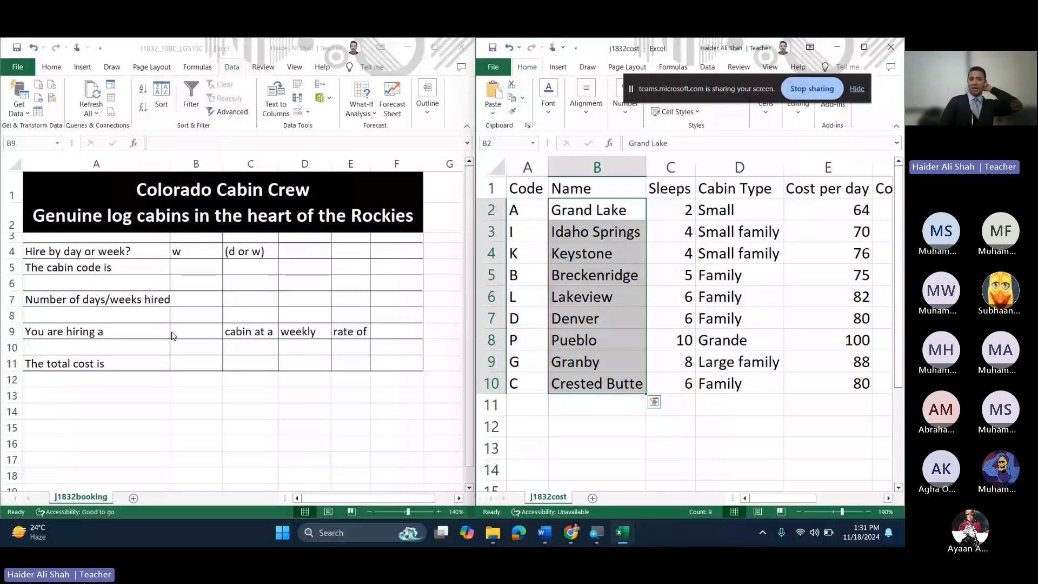
{"action": "left_click", "coordinate": [178, 338]}
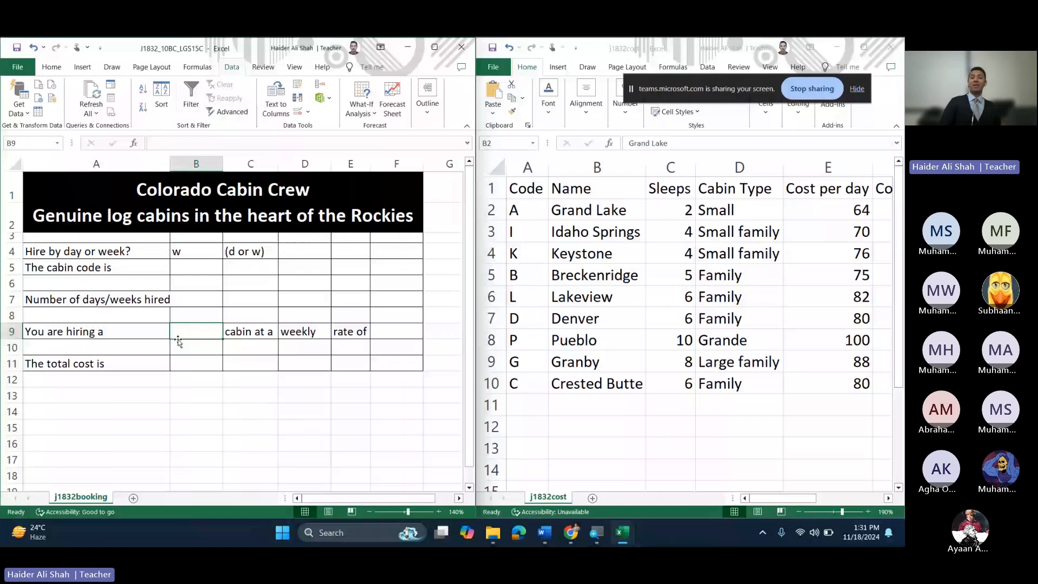
{"action": "left_click", "coordinate": [193, 270]}
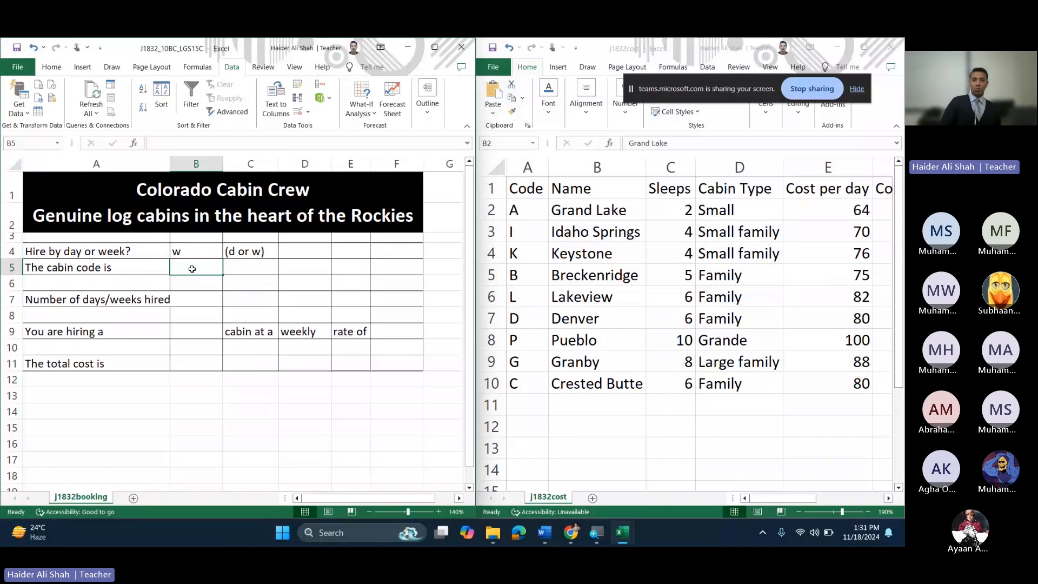
Step: Review question 16's note about entering test data in the exam PDF, then minimize it
{"action": "mouse_move", "coordinate": [576, 528]}
{"action": "left_click", "coordinate": [507, 471]}
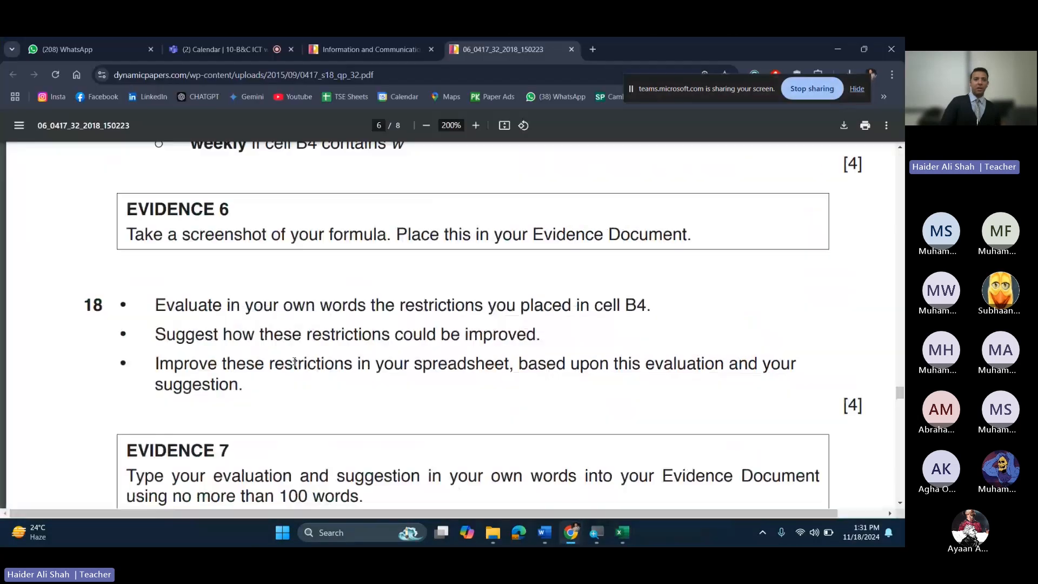
{"action": "scroll", "coordinate": [295, 362], "scroll_direction": "up", "scroll_amount": 9}
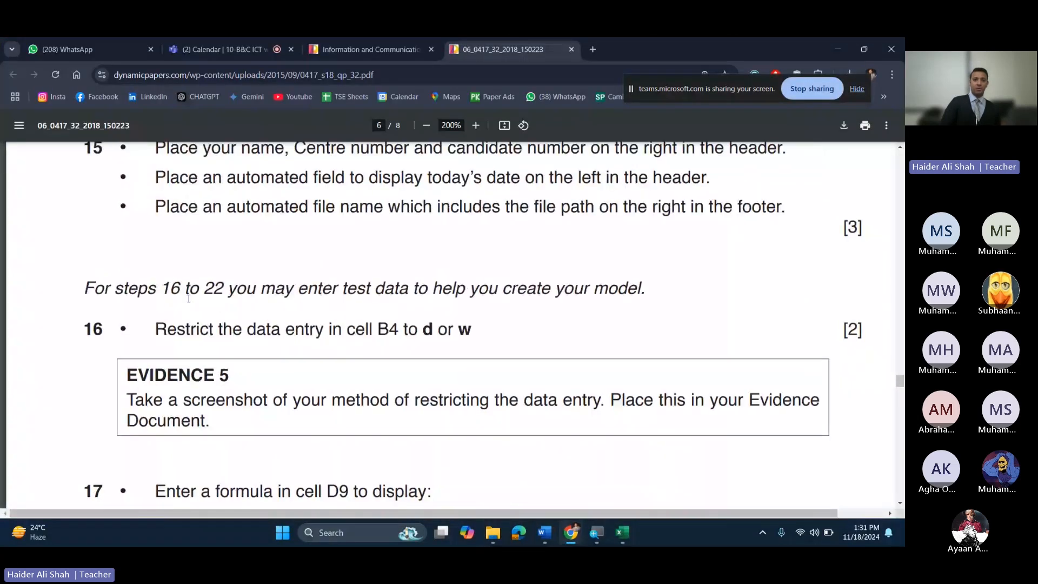
{"action": "left_click_drag", "start_coordinate": [165, 289], "coordinate": [606, 282]}
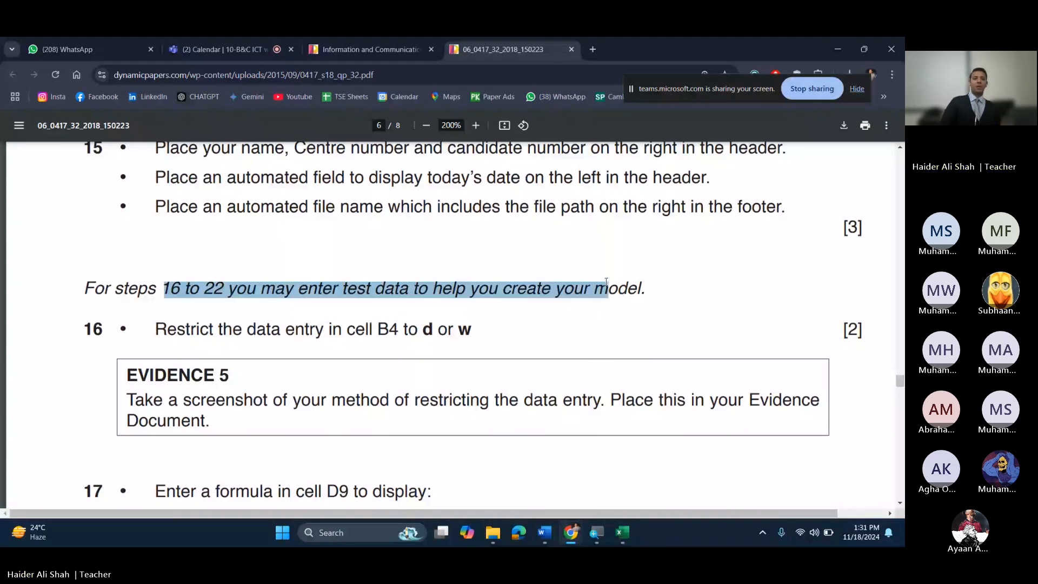
{"action": "left_click", "coordinate": [847, 48]}
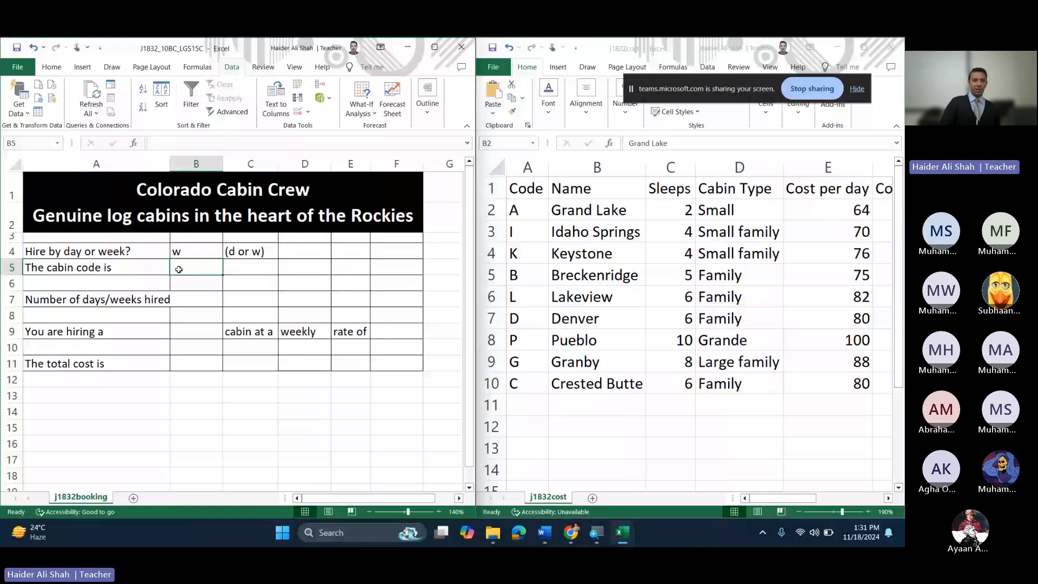
Step: Try test codes A, V, I and L in B5, finally entering C for Crested Butte
{"action": "type", "text": "A"}
{"action": "left_click", "coordinate": [198, 328]}
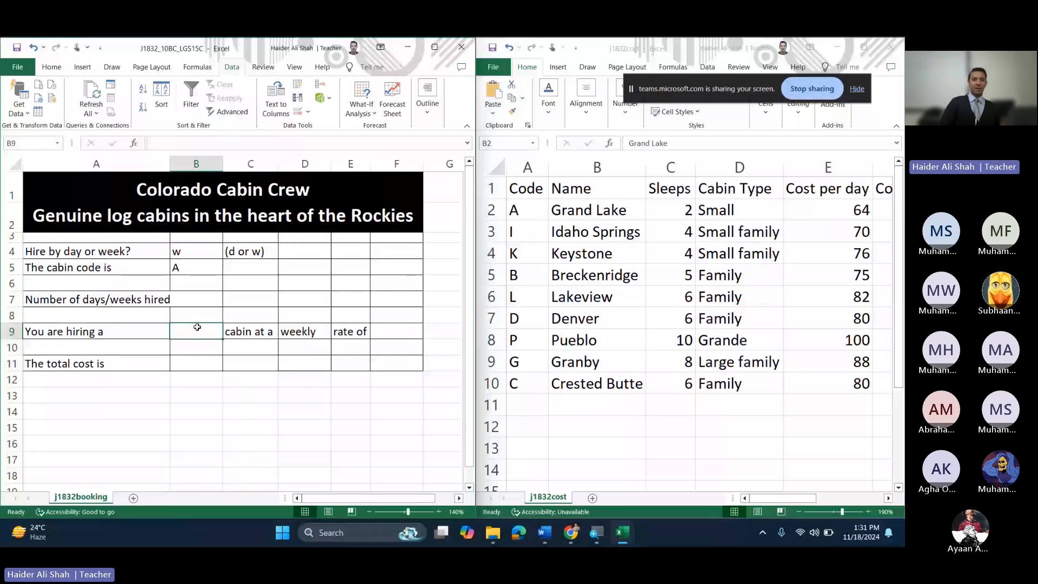
{"action": "left_click", "coordinate": [190, 265]}
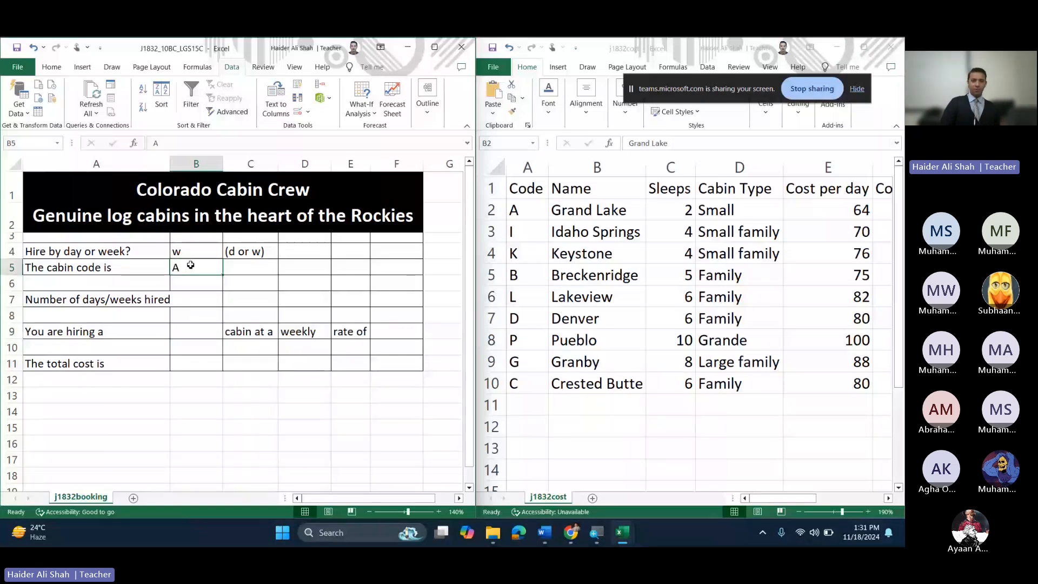
{"action": "type", "text": "V"}
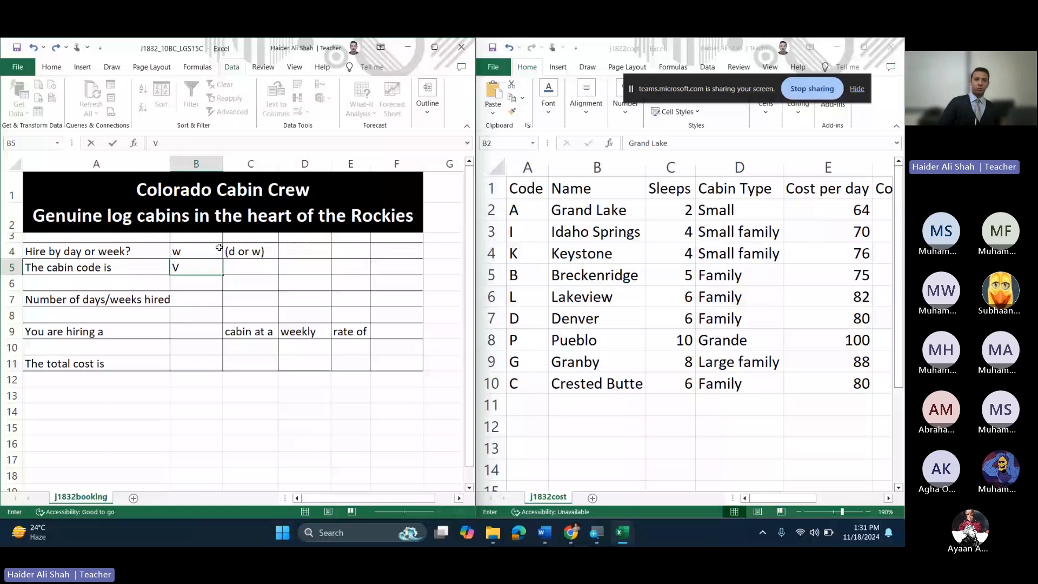
{"action": "key", "text": "BackSpace"}
{"action": "type", "text": "I"}
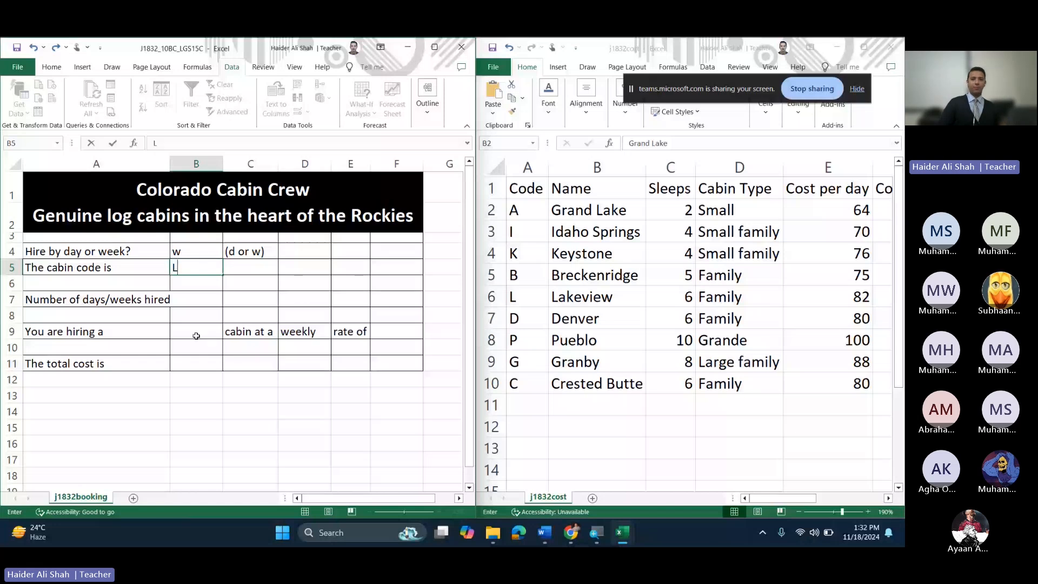
{"action": "key", "text": "BackSpace"}
{"action": "type", "text": "L"}
{"action": "key", "text": "BackSpace"}
{"action": "type", "text": "C"}
{"action": "left_click", "coordinate": [196, 335]}
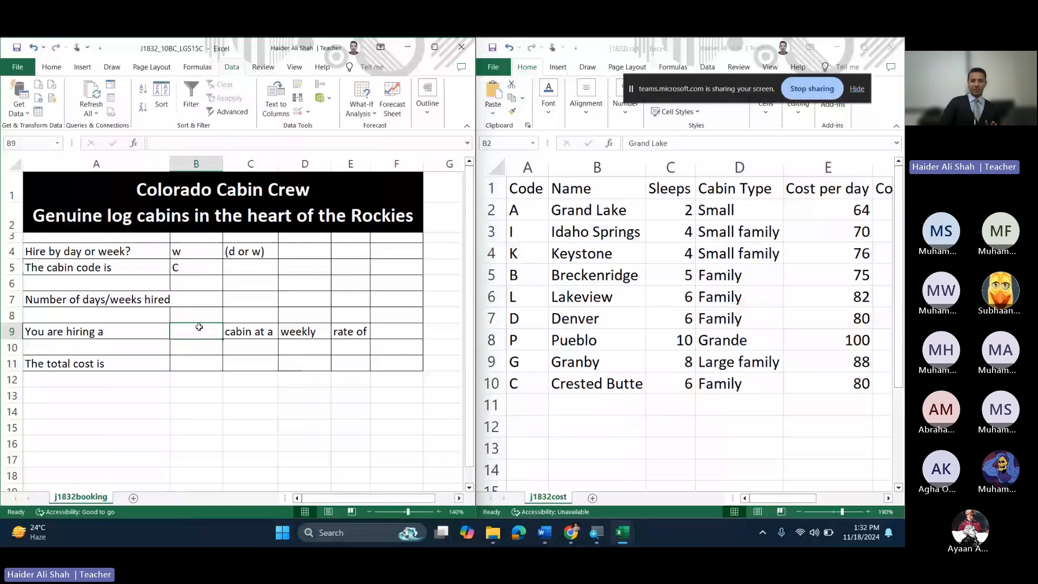
{"action": "left_click", "coordinate": [198, 269]}
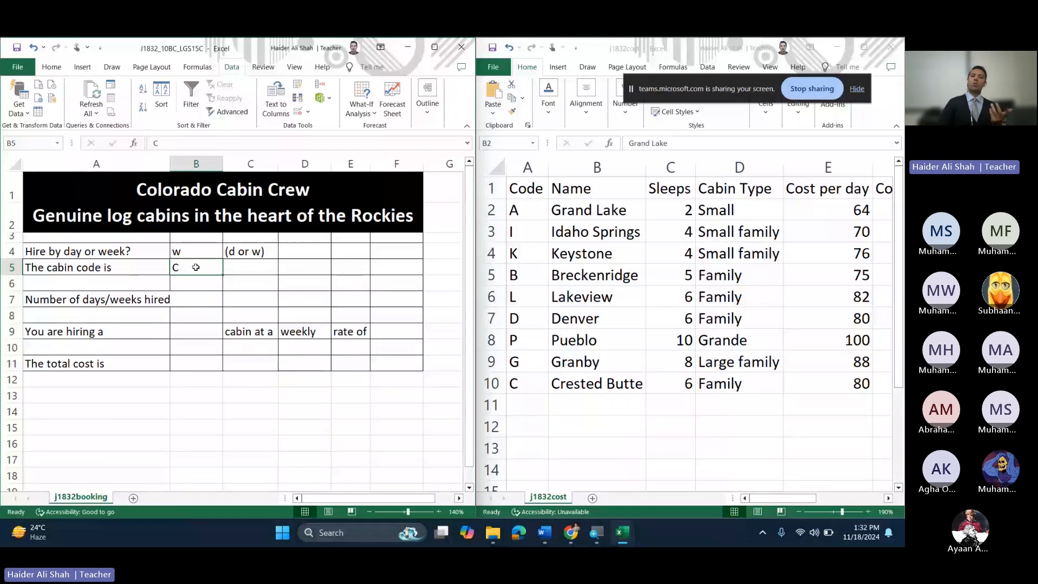
Step: Begin =VLOOKUP in B9 using B5 as lookup value and j1832cost $A$2:$B$10 as the table
{"action": "left_click", "coordinate": [189, 324]}
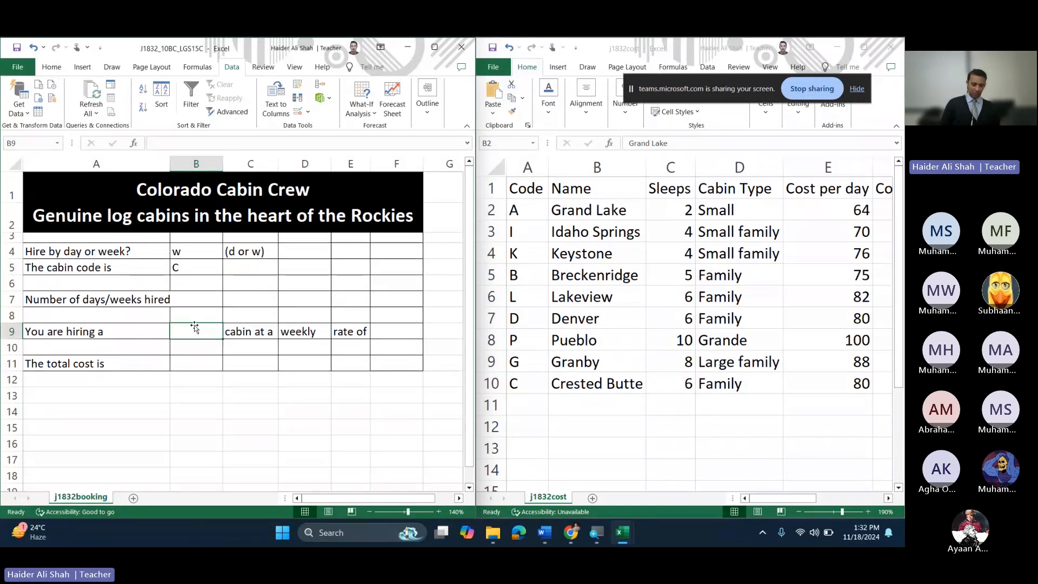
{"action": "type", "text": "=vlookup("}
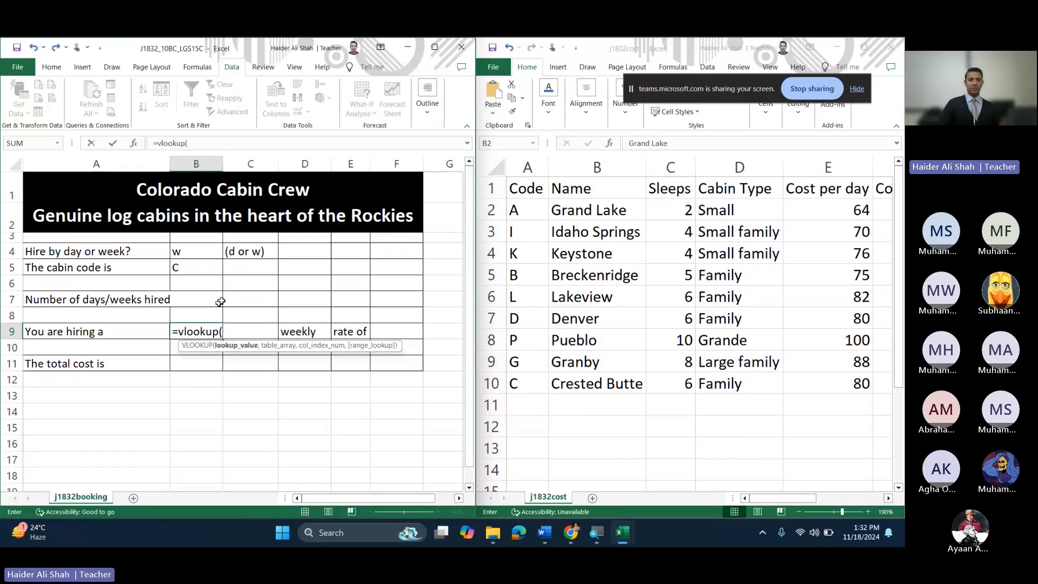
{"action": "left_click", "coordinate": [199, 269]}
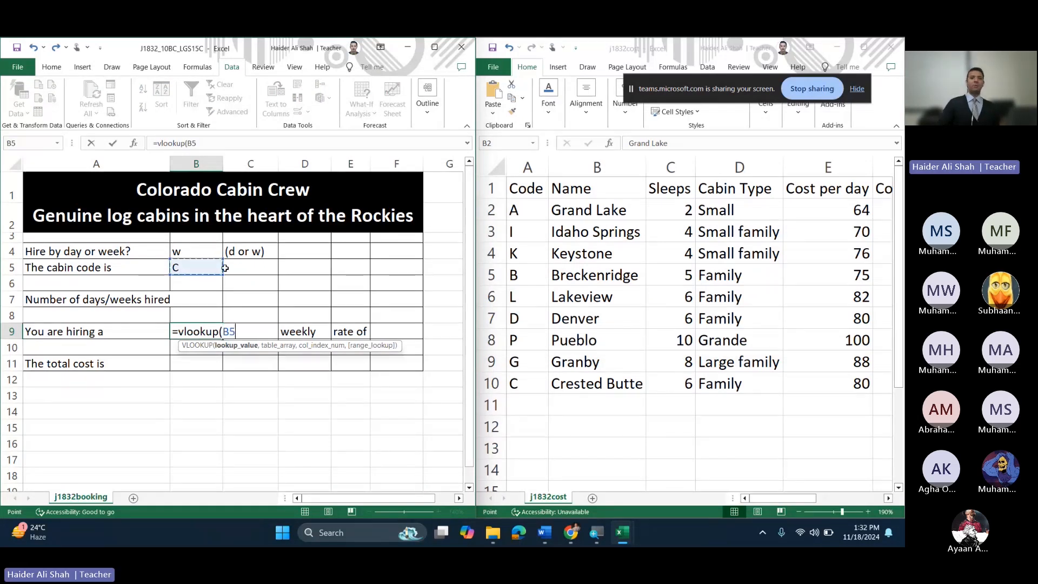
{"action": "type", "text": ","}
{"action": "left_click_drag", "start_coordinate": [532, 210], "coordinate": [625, 382]}
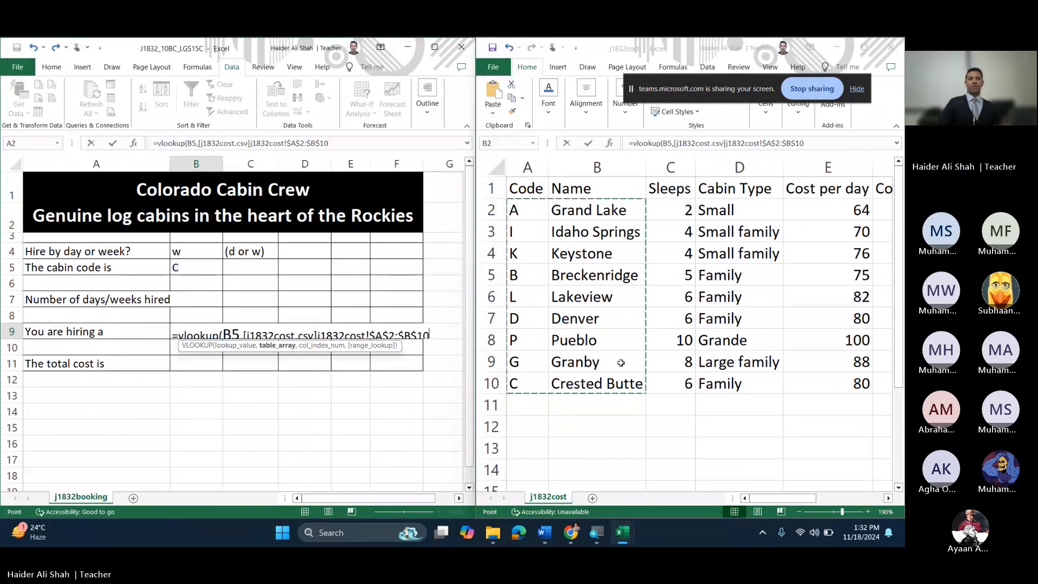
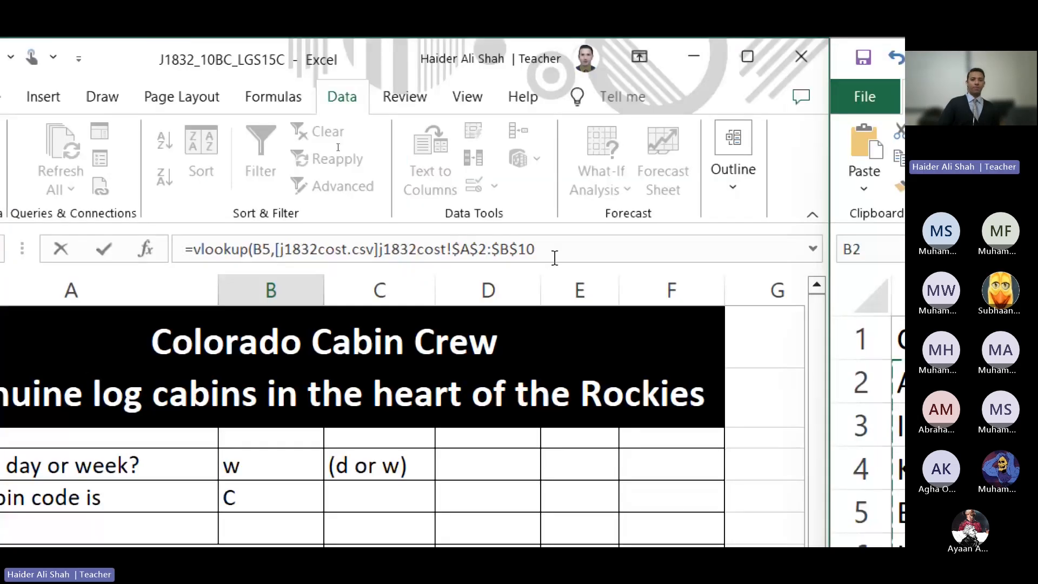
Step: Finish B9's VLOOKUP with ,2,0) for column 2 and an exact match, returning Crested Butte
{"action": "left_click", "coordinate": [555, 247]}
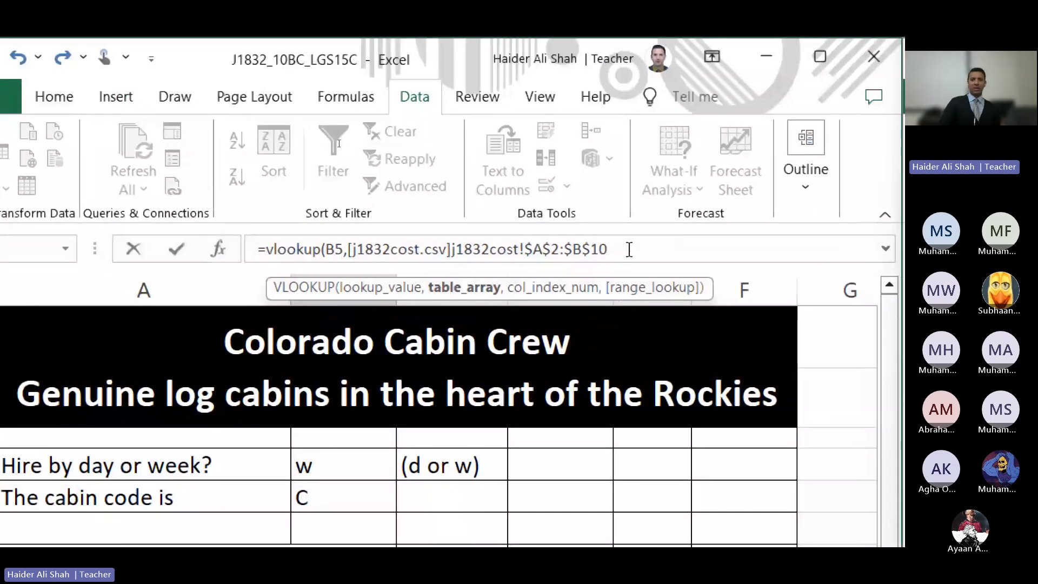
{"action": "left_click_drag", "start_coordinate": [619, 250], "coordinate": [353, 256]}
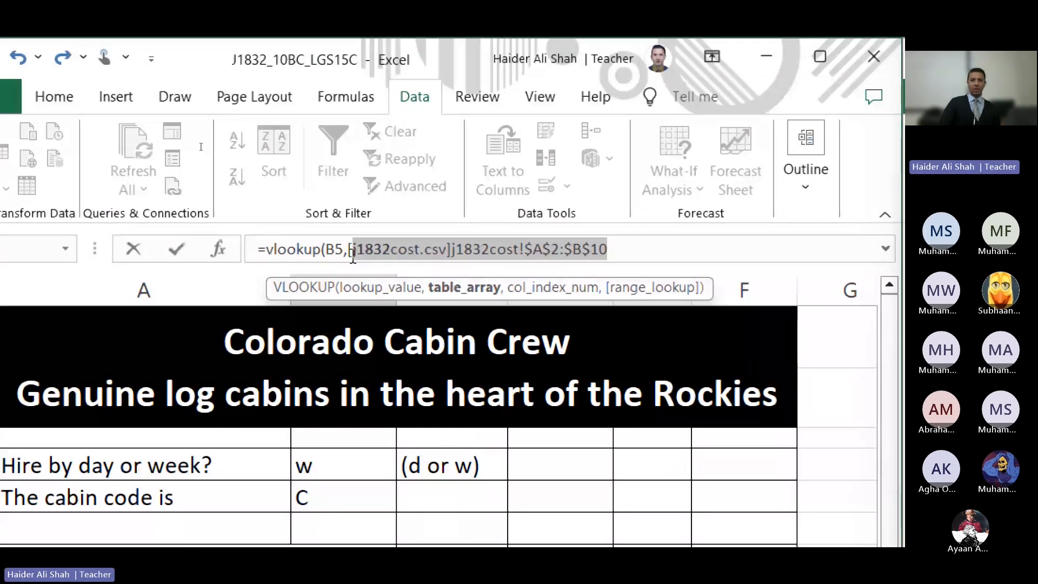
{"action": "left_click", "coordinate": [729, 244]}
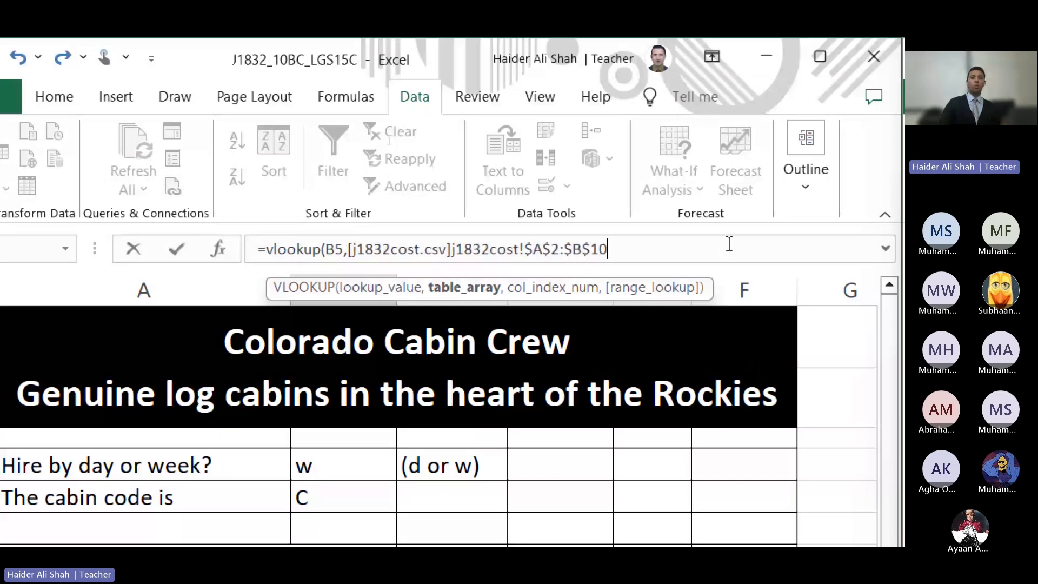
{"action": "type", "text": ",2"}
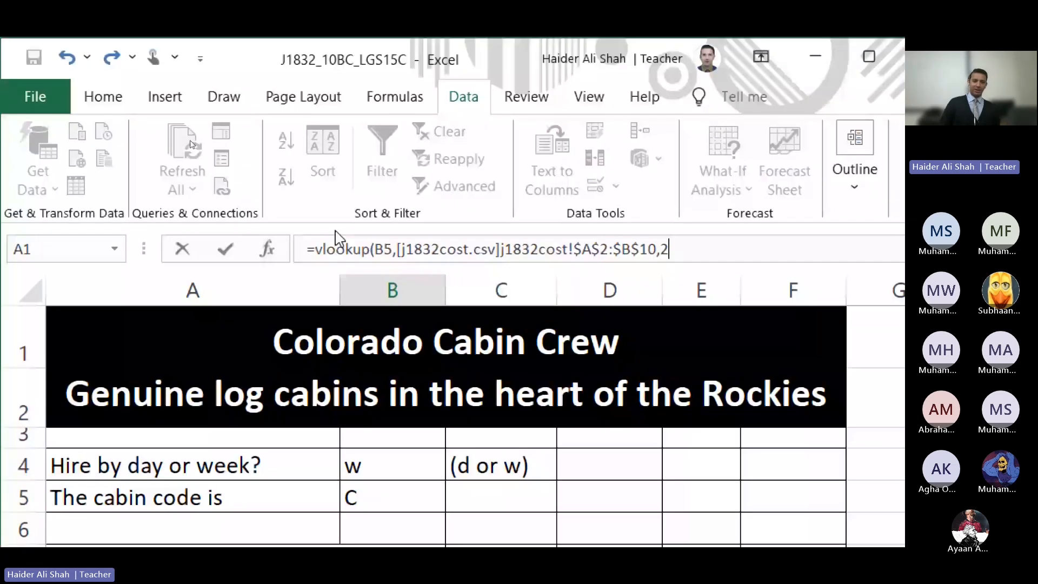
{"action": "type", "text": ",0)"}
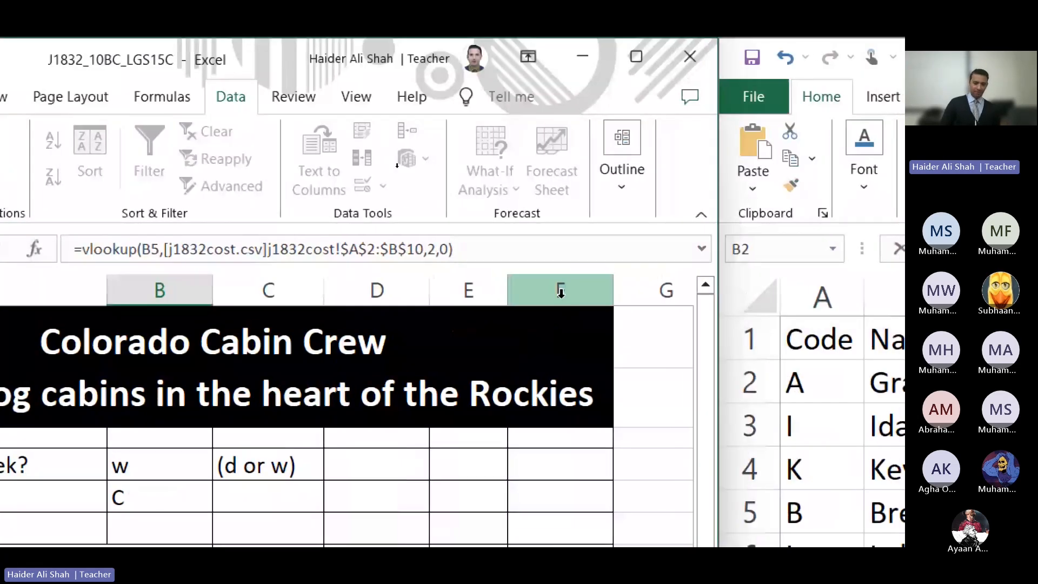
{"action": "key", "text": "Return"}
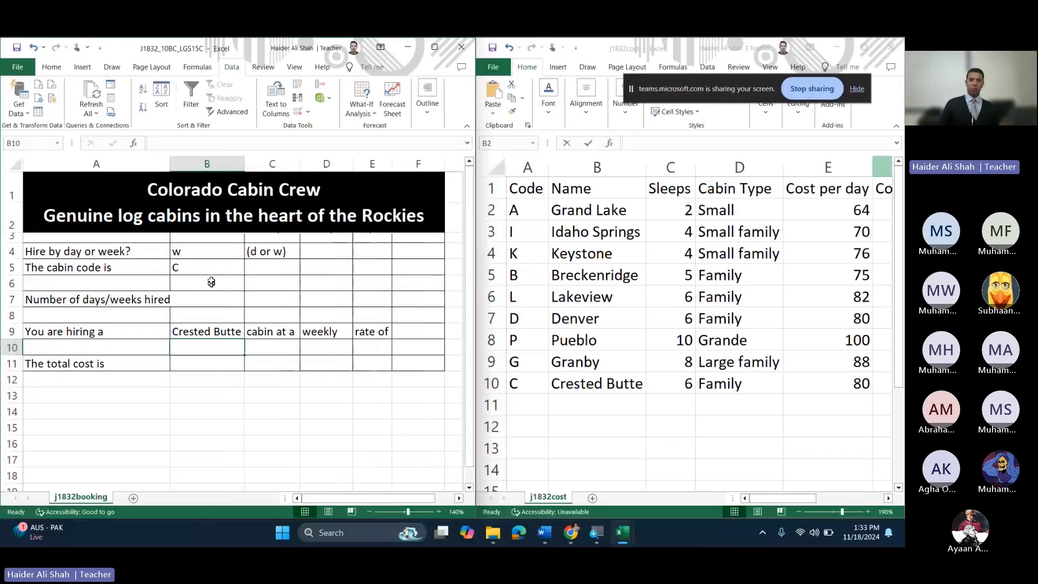
Step: Test the lookup with cabin code K in B5, which shows Keystone, and bring up the exam paper
{"action": "left_click", "coordinate": [210, 263]}
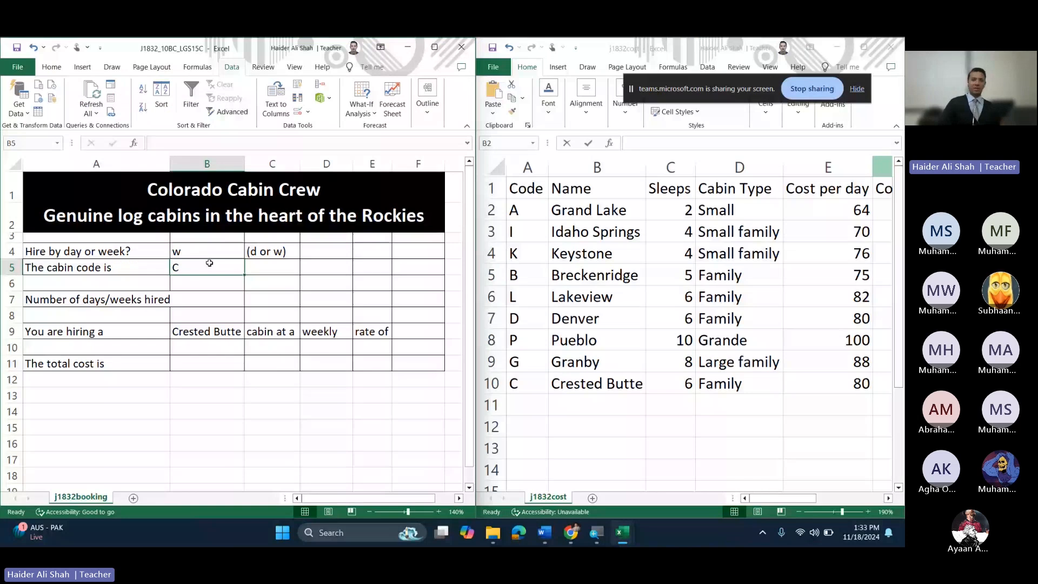
{"action": "type", "text": "K"}
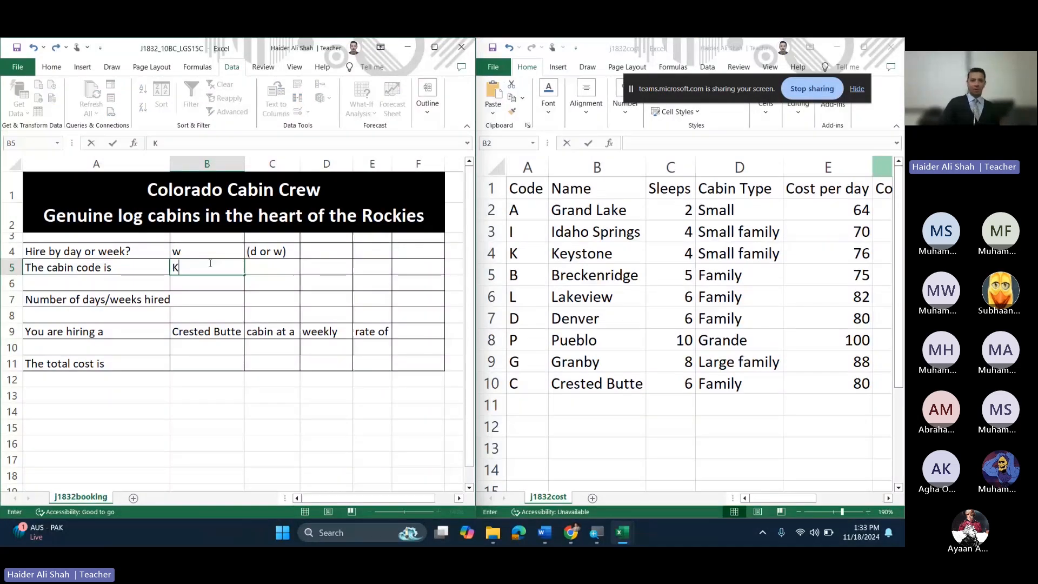
{"action": "key", "text": "Return"}
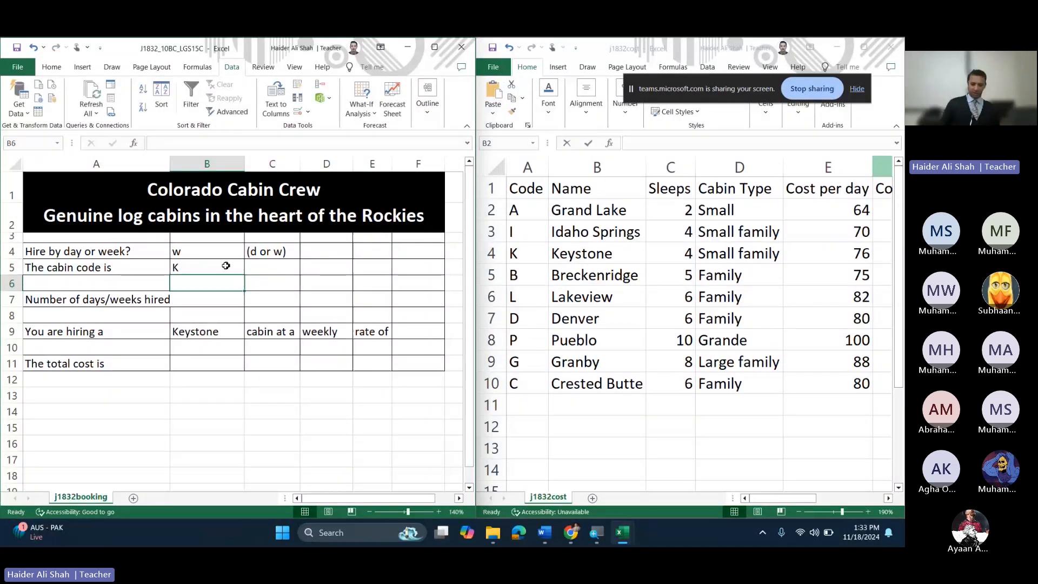
{"action": "left_click", "coordinate": [225, 266]}
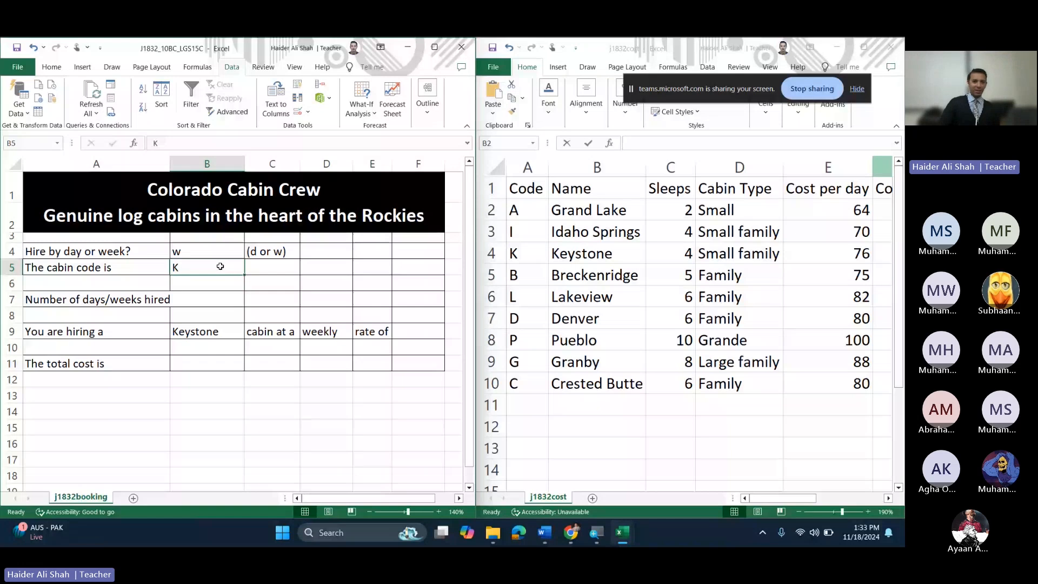
{"action": "key", "text": "alt+Tab"}
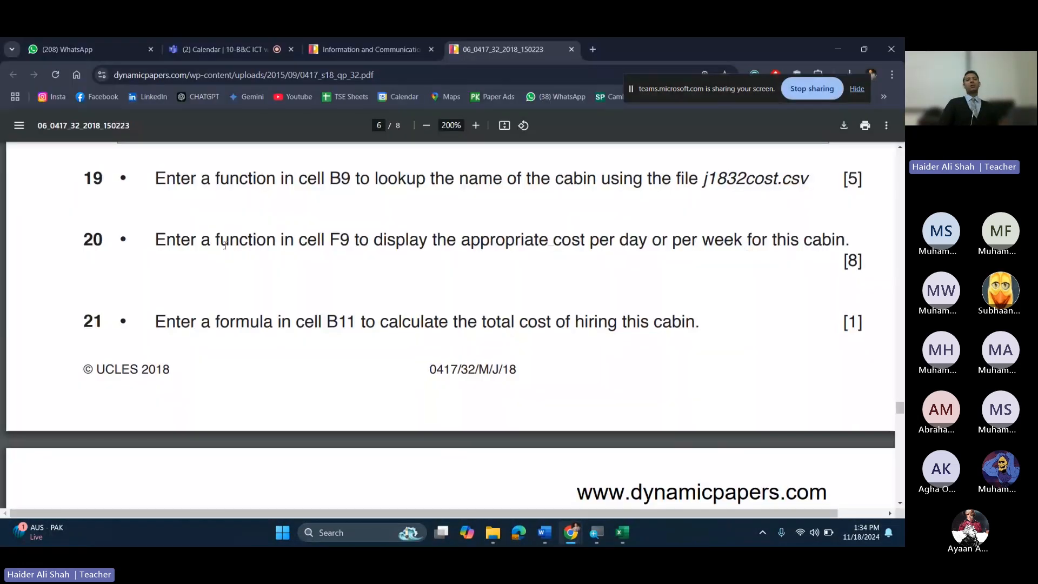
Step: Highlight question 20's wording about cell F9, then minimize the exam PDF
{"action": "left_click_drag", "start_coordinate": [319, 239], "coordinate": [335, 234]}
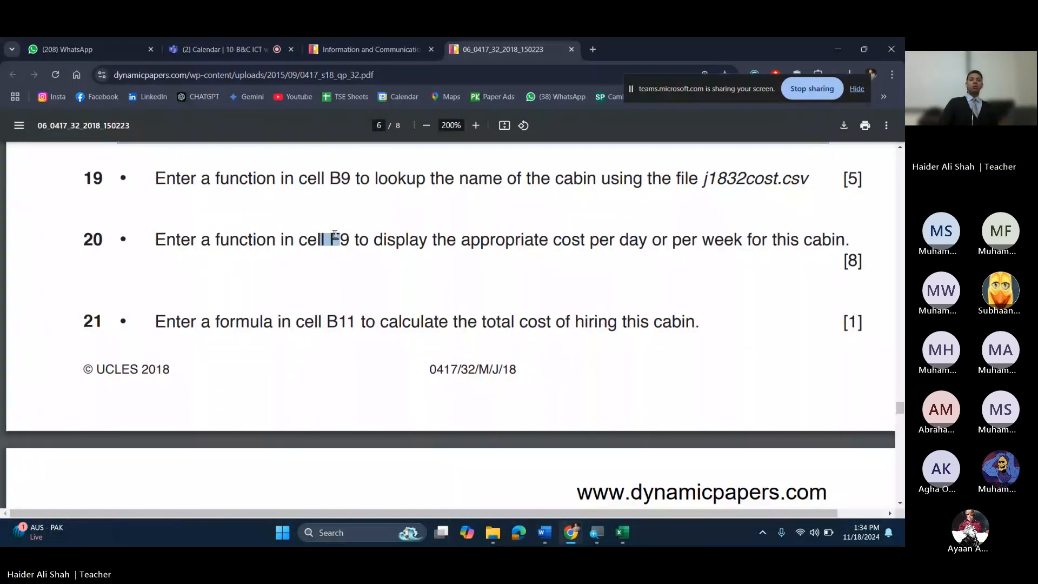
{"action": "left_click", "coordinate": [474, 236]}
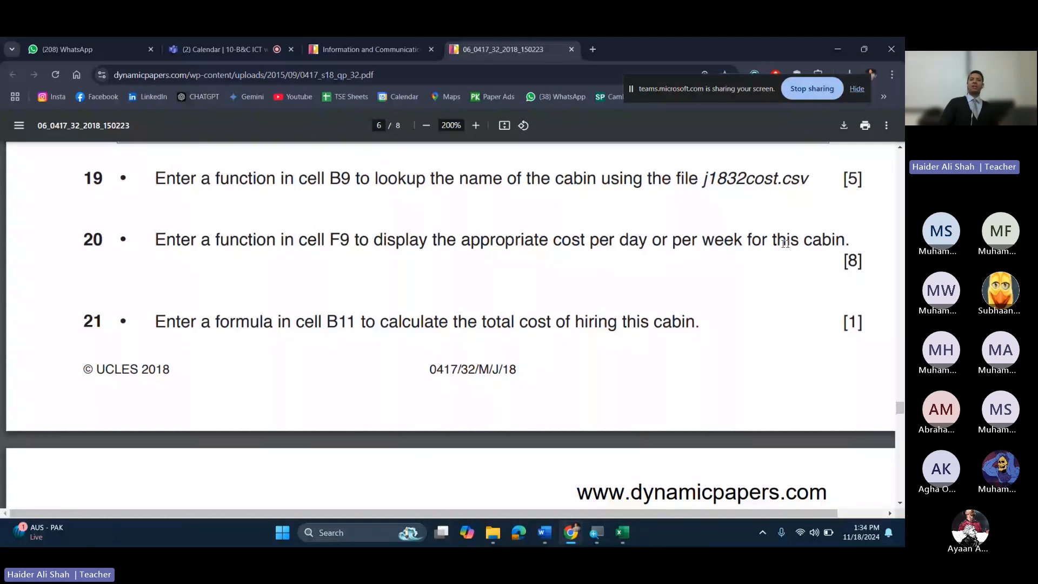
{"action": "left_click_drag", "start_coordinate": [845, 239], "coordinate": [300, 240]}
{"action": "left_click", "coordinate": [300, 240]}
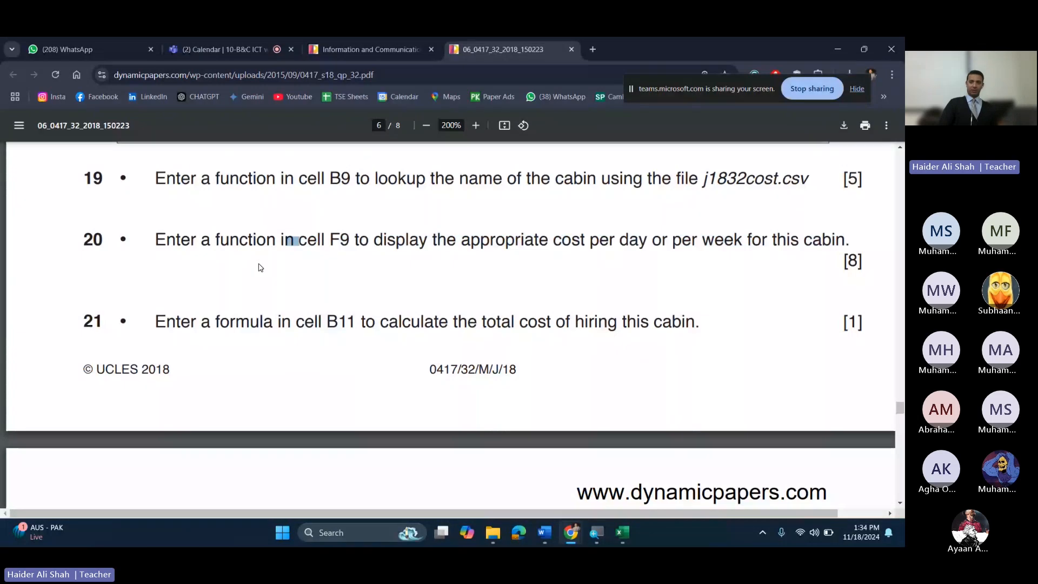
{"action": "left_click", "coordinate": [837, 49]}
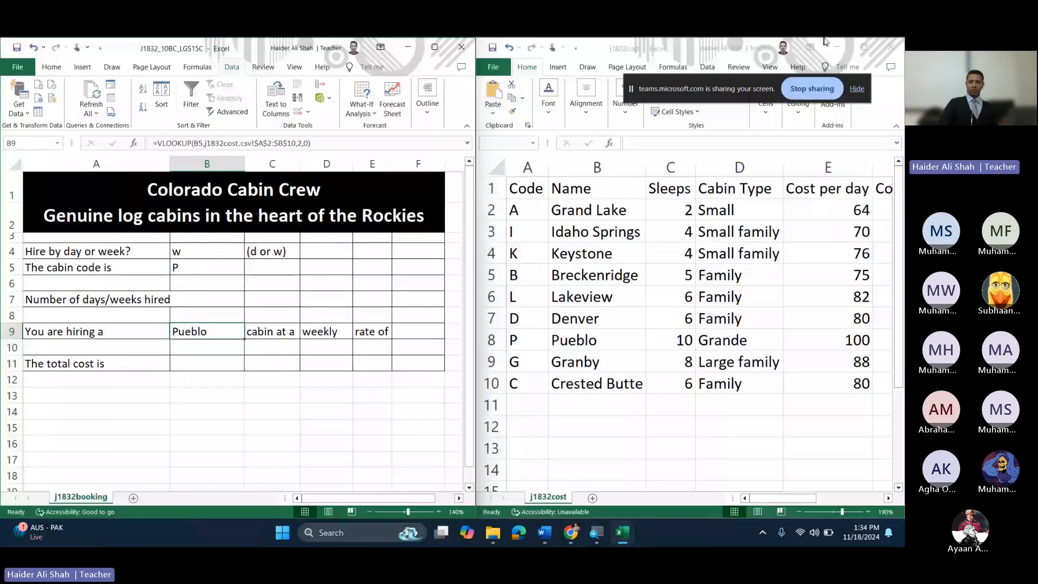
Step: Maximize j1832cost to review the Cost per week values in F2:F11, then restore its window
{"action": "left_click", "coordinate": [863, 48]}
{"action": "left_click", "coordinate": [466, 196]}
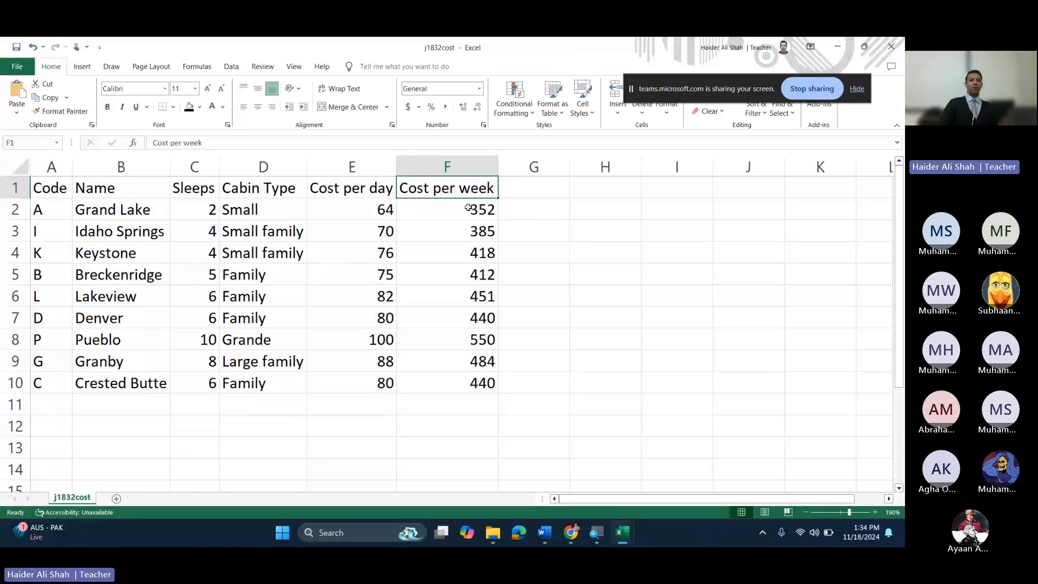
{"action": "left_click_drag", "start_coordinate": [468, 207], "coordinate": [432, 387]}
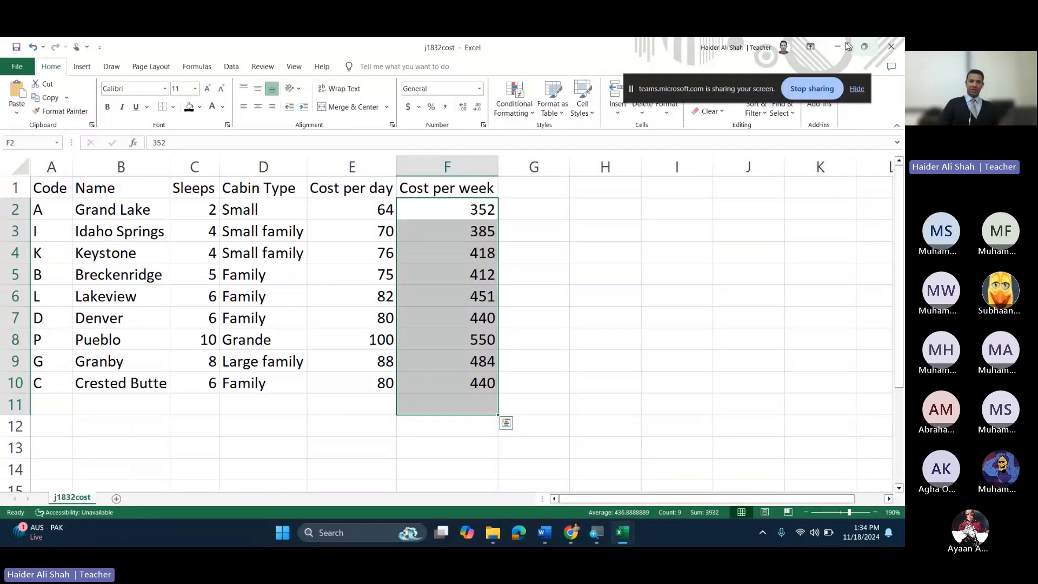
{"action": "left_click", "coordinate": [864, 47]}
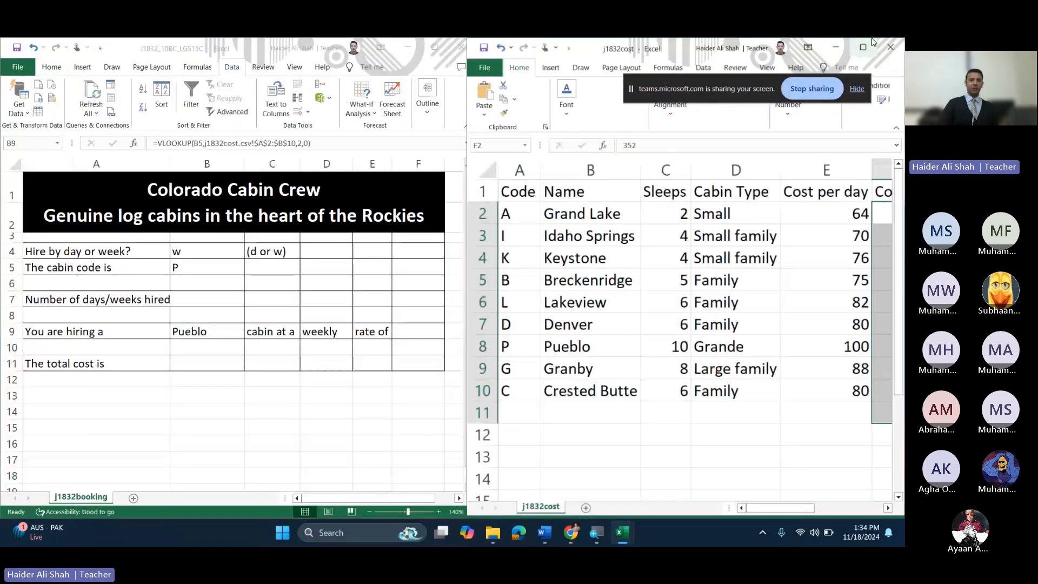
Step: Maximize the booking workbook at 220% zoom and inspect D9's daily/weekly formula
{"action": "left_click", "coordinate": [434, 47]}
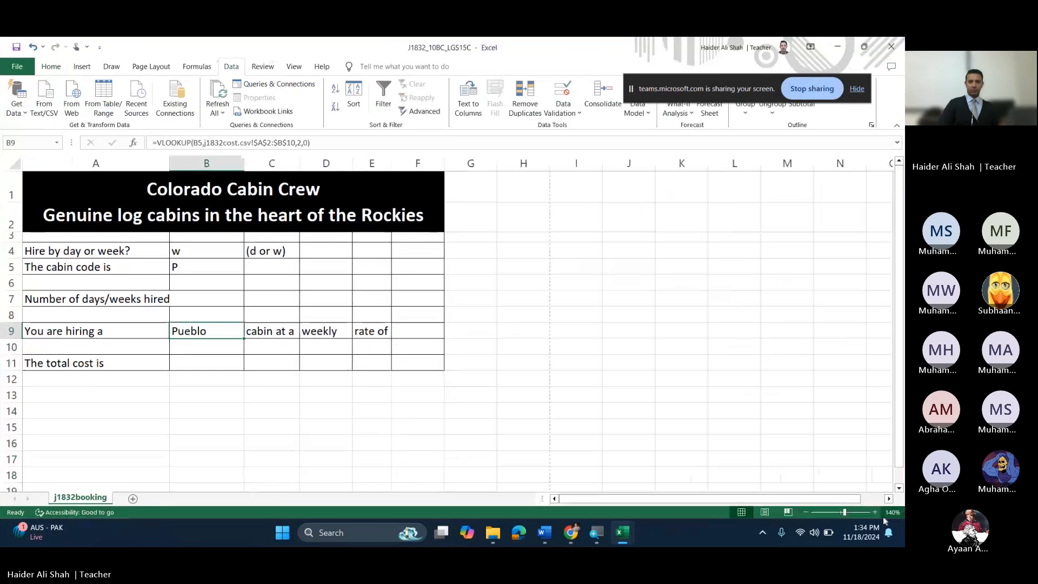
{"action": "left_click", "coordinate": [876, 513]}
{"action": "left_click", "coordinate": [876, 513]}
{"action": "left_click", "coordinate": [876, 513]}
{"action": "left_click", "coordinate": [876, 513]}
{"action": "left_click", "coordinate": [876, 513]}
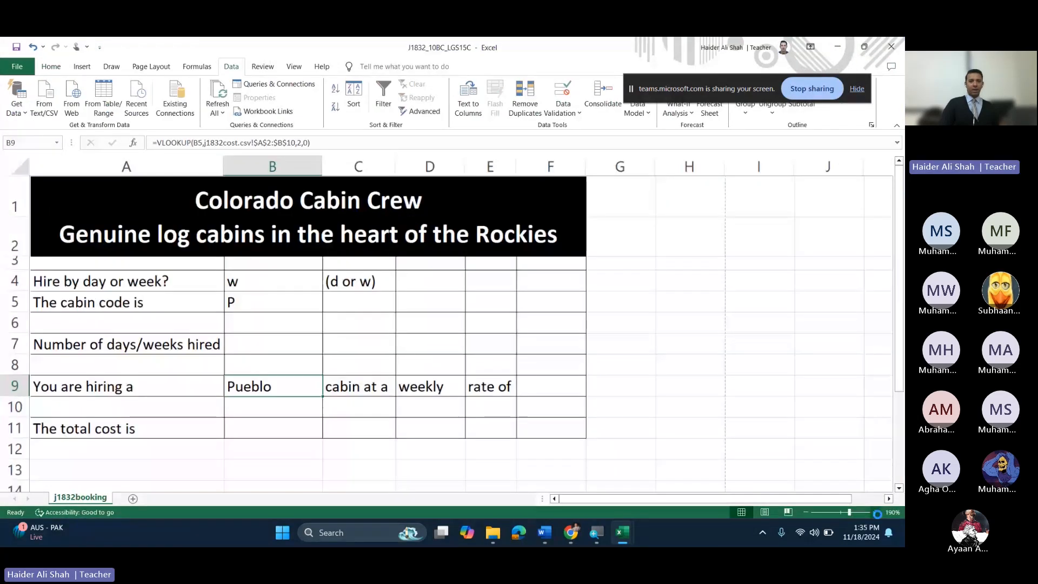
{"action": "left_click", "coordinate": [876, 513]}
{"action": "left_click", "coordinate": [876, 513]}
{"action": "left_click", "coordinate": [875, 513]}
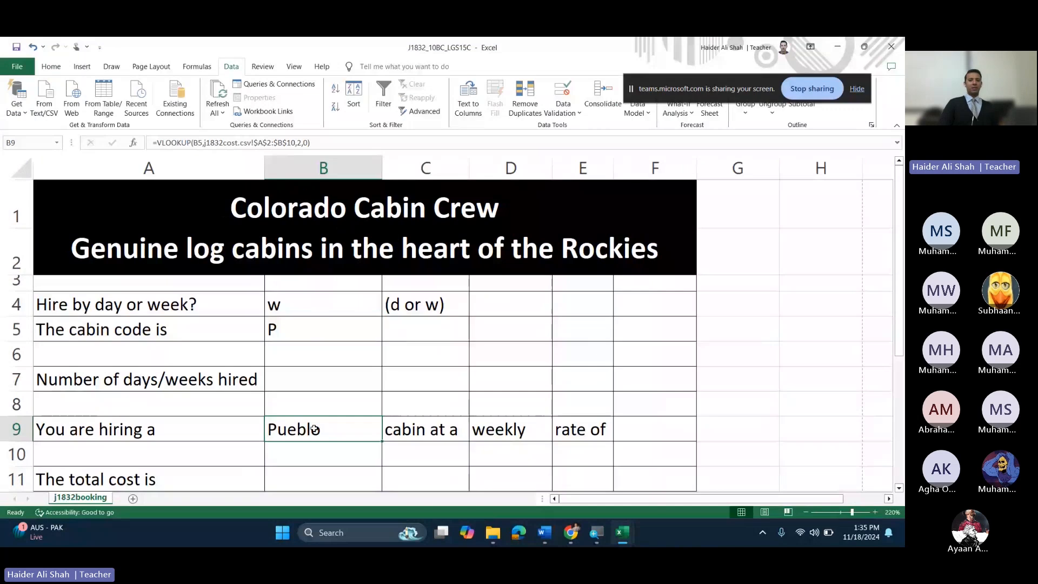
{"action": "left_click", "coordinate": [478, 431]}
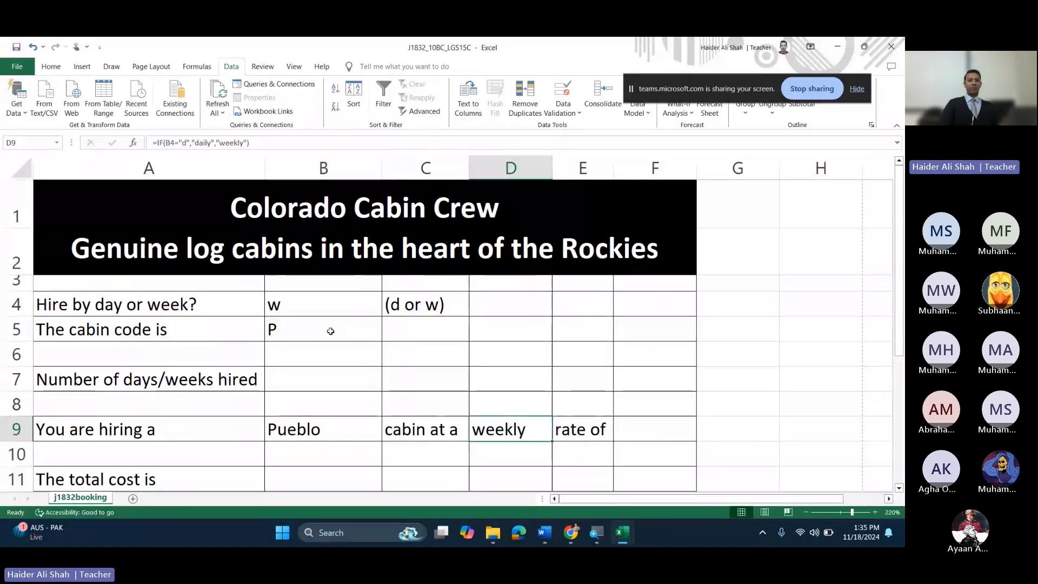
Step: Switch B4 to d and back to w to test D9, then restore the window beside j1832cost
{"action": "left_click", "coordinate": [333, 302]}
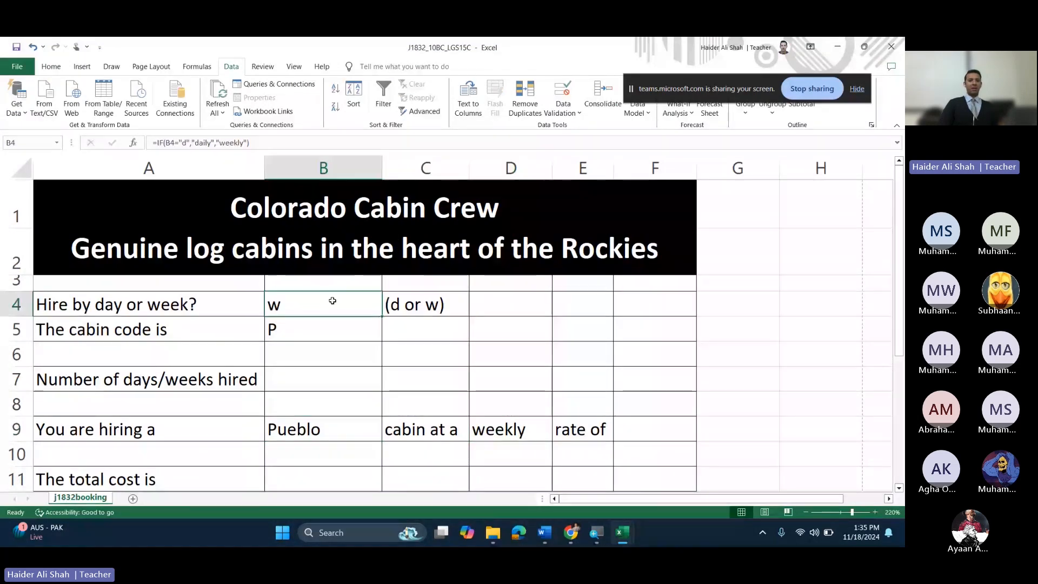
{"action": "left_click", "coordinate": [390, 312]}
{"action": "left_click", "coordinate": [318, 327]}
{"action": "left_click", "coordinate": [388, 310]}
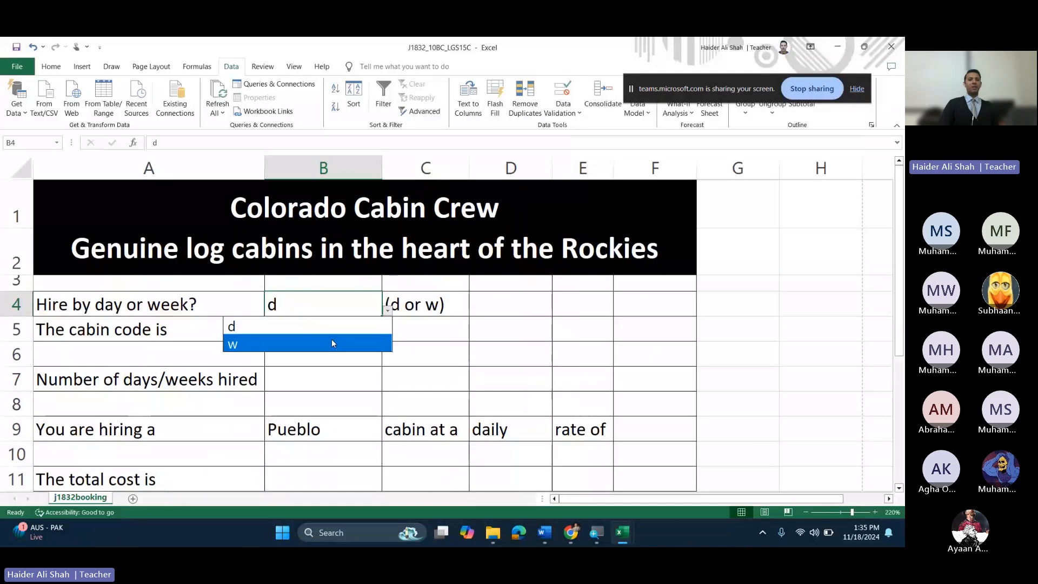
{"action": "left_click", "coordinate": [332, 342]}
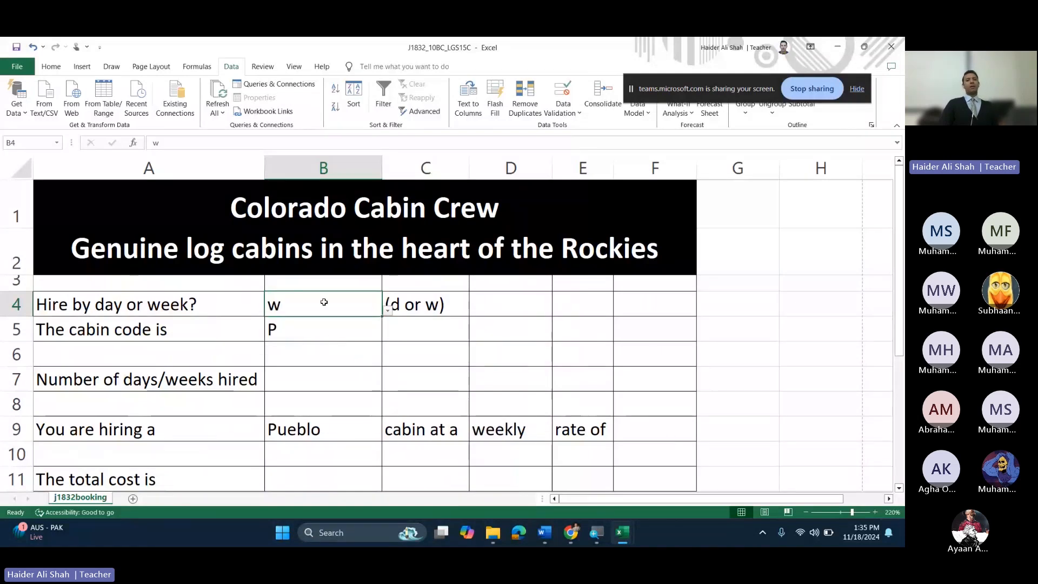
{"action": "left_click", "coordinate": [315, 335]}
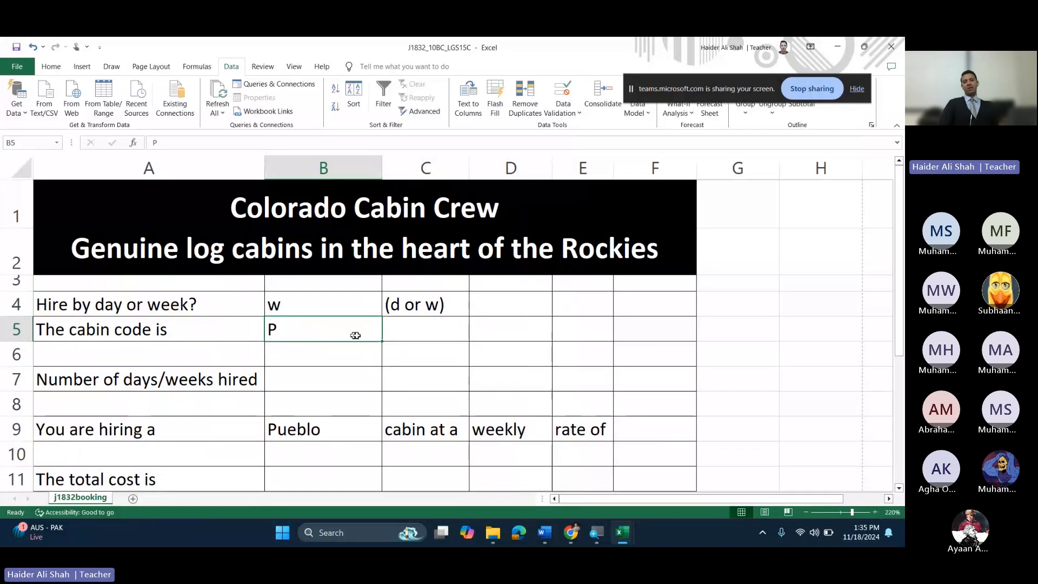
{"action": "left_click", "coordinate": [655, 426]}
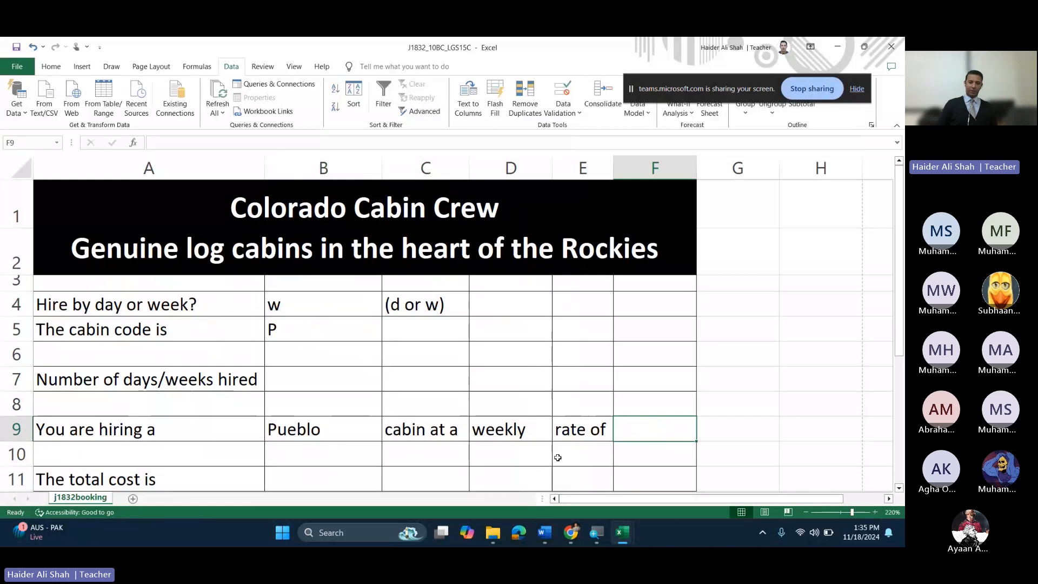
{"action": "left_click", "coordinate": [864, 47]}
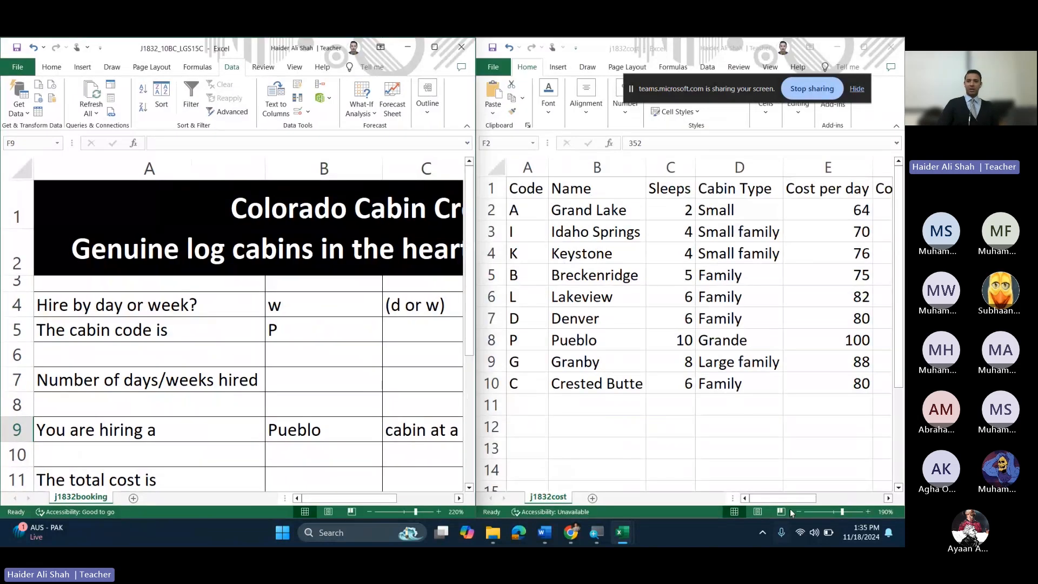
Step: Deselect the Cost per week values and maximize the booking workbook again
{"action": "left_click", "coordinate": [803, 498]}
{"action": "left_click_drag", "start_coordinate": [803, 499], "coordinate": [850, 498]}
{"action": "left_click", "coordinate": [624, 245]}
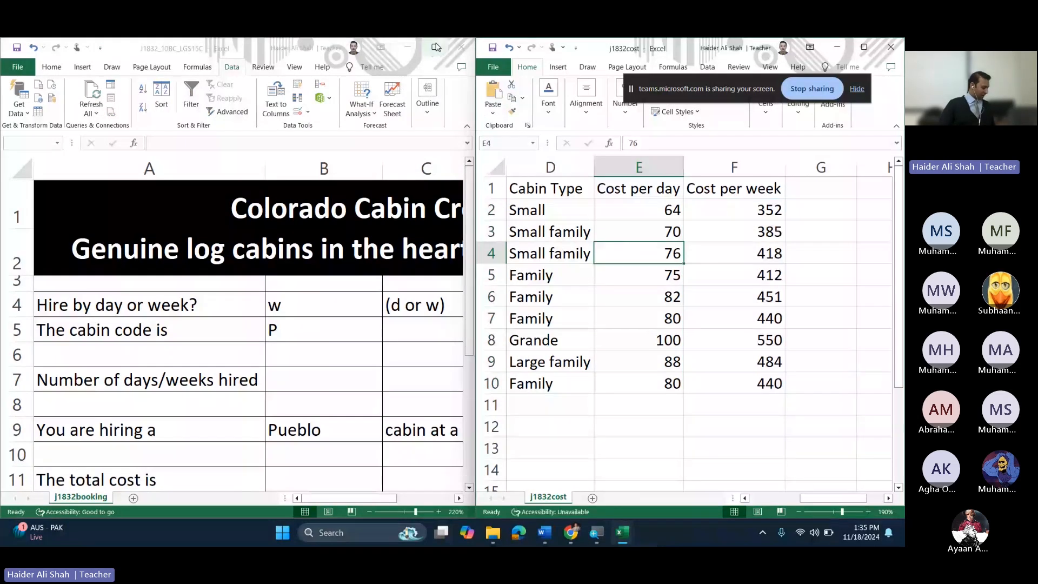
{"action": "mouse_move", "coordinate": [436, 47]}
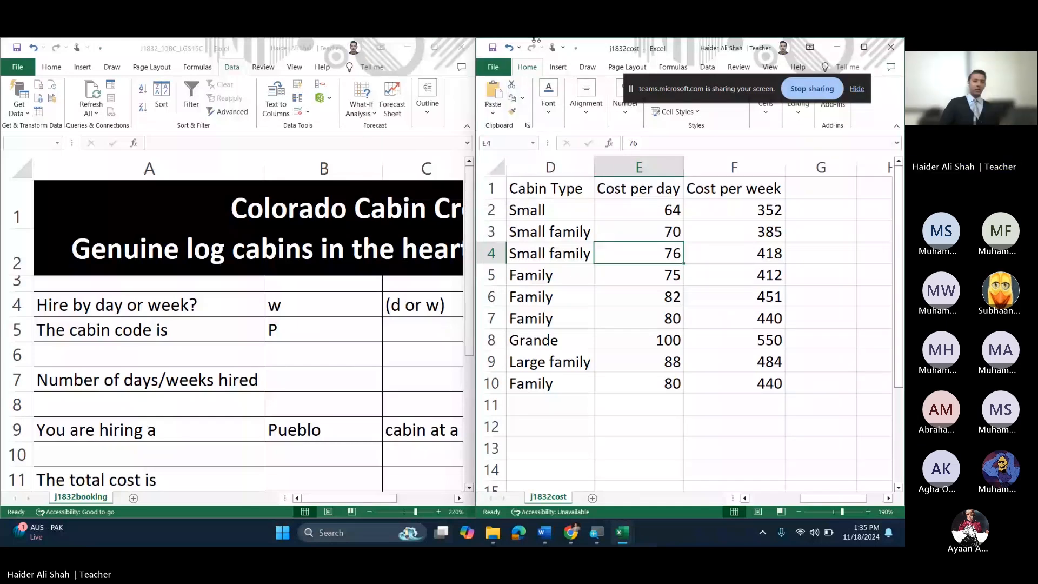
{"action": "left_click", "coordinate": [426, 45]}
{"action": "left_click", "coordinate": [426, 48]}
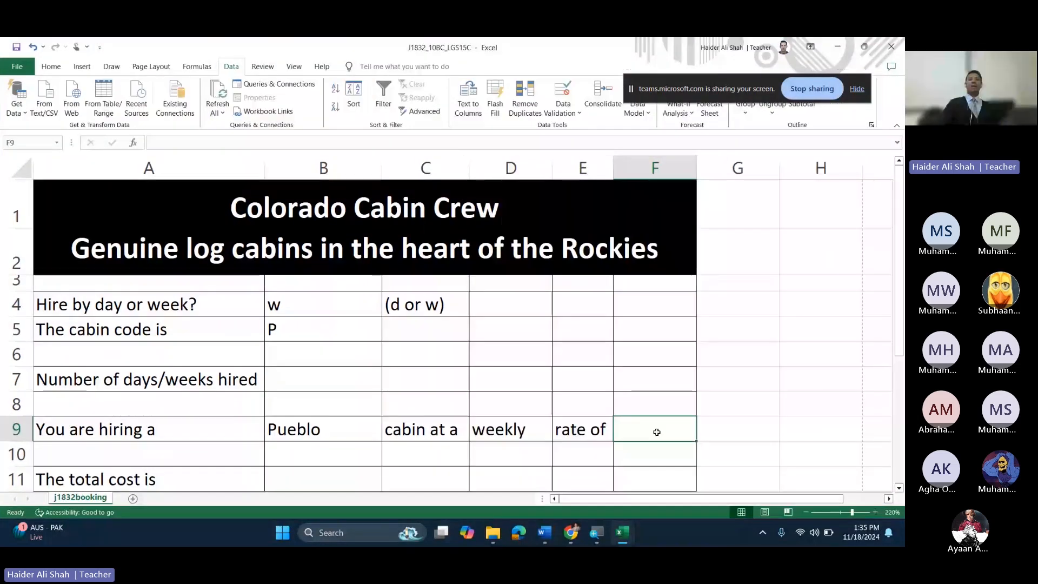
Step: Enter d as the hire type in B4 so row 9 reads daily
{"action": "scroll", "coordinate": [656, 432], "scroll_direction": "down", "scroll_amount": 1}
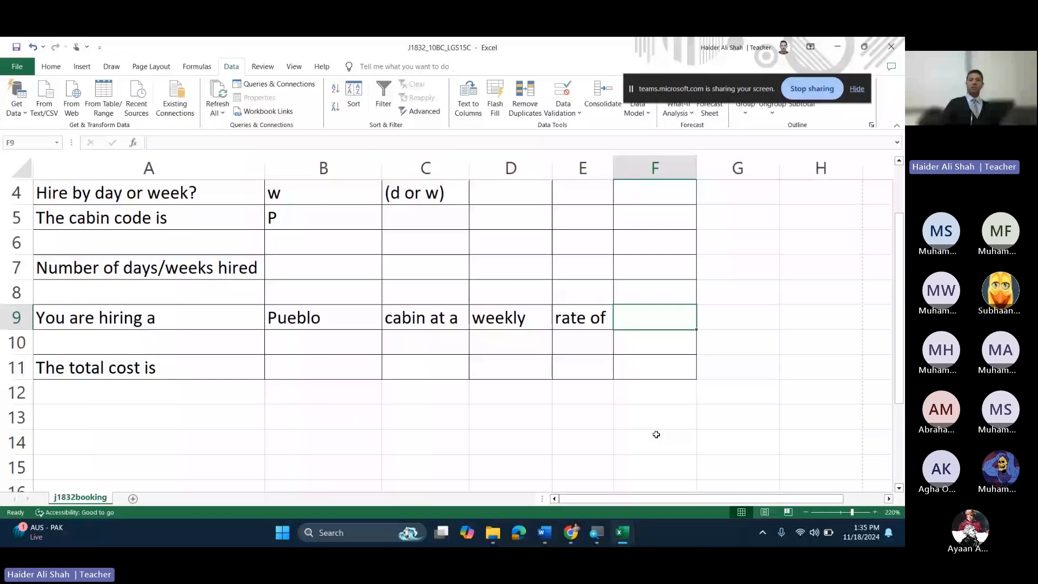
{"action": "scroll", "coordinate": [655, 434], "scroll_direction": "up", "scroll_amount": 1}
{"action": "left_click_drag", "start_coordinate": [899, 364], "coordinate": [900, 338]}
{"action": "scroll", "coordinate": [341, 190], "scroll_direction": "down", "scroll_amount": 1}
{"action": "left_click", "coordinate": [341, 190]}
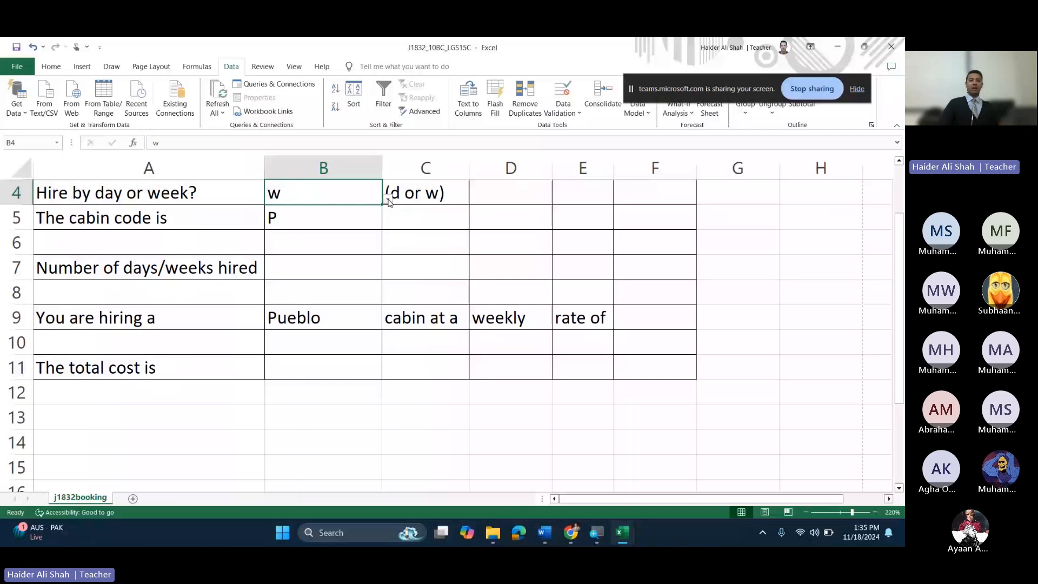
{"action": "type", "text": "d"}
{"action": "key", "text": "Return"}
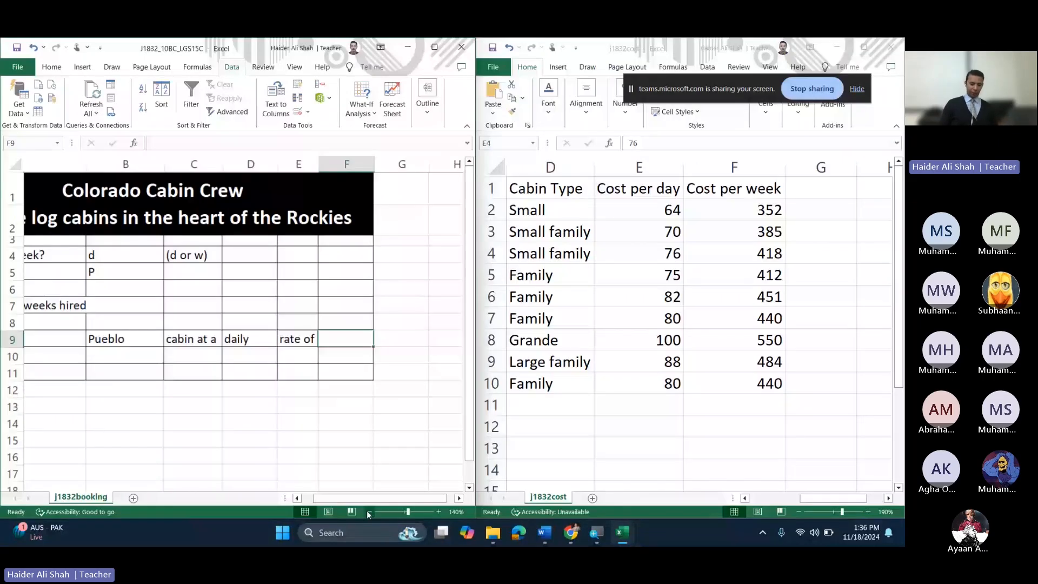
Step: Start F9's formula as =IF(B4="d",VLOOKUP(B5, using the hire type and cabin code cells
{"action": "left_click", "coordinate": [369, 512]}
{"action": "type", "text": "="}
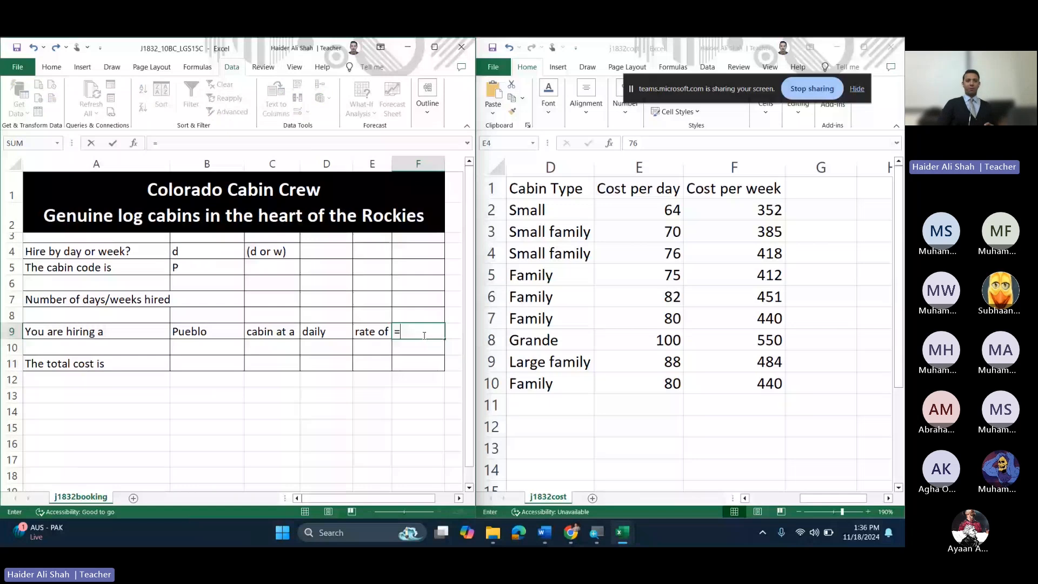
{"action": "type", "text": "if("}
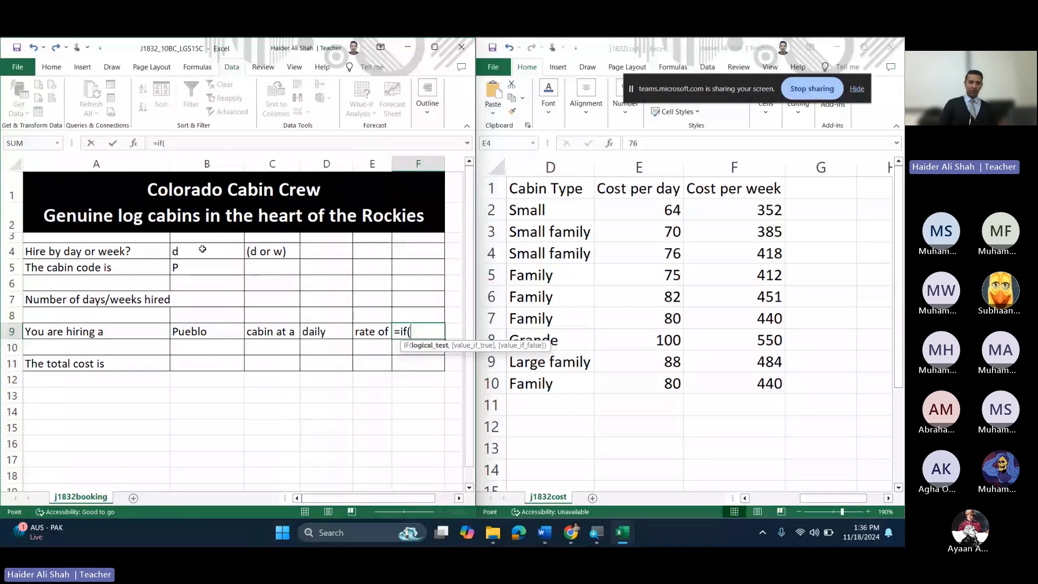
{"action": "left_click", "coordinate": [202, 248]}
{"action": "type", "text": "="}
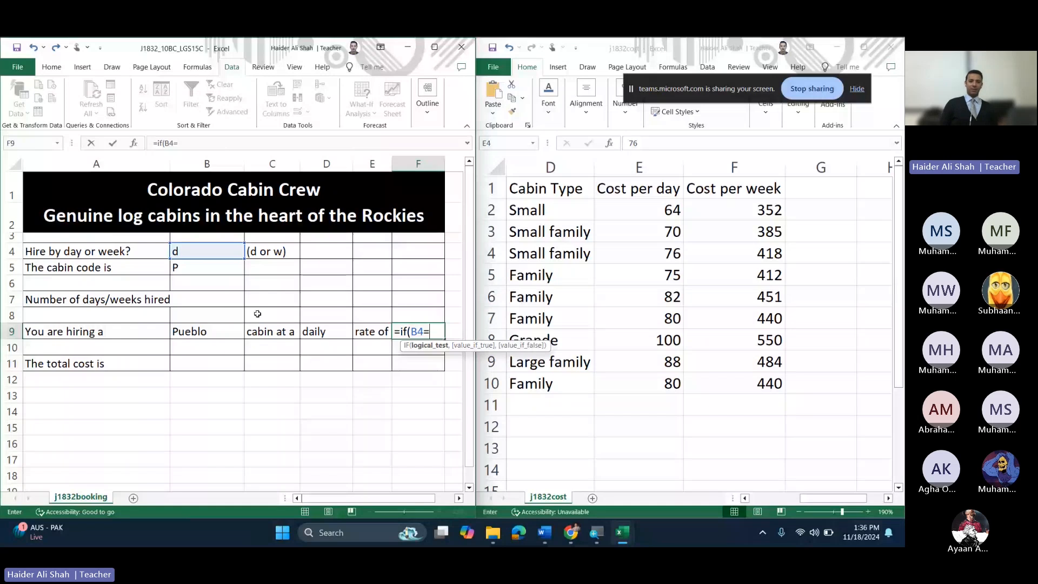
{"action": "type", "text": "\"d\","}
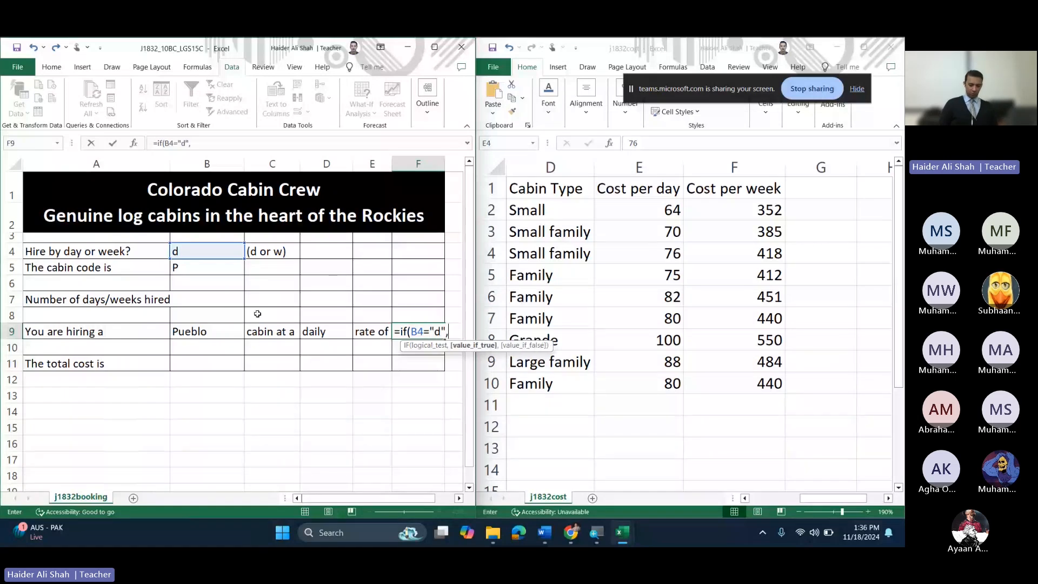
{"action": "type", "text": "vlo"}
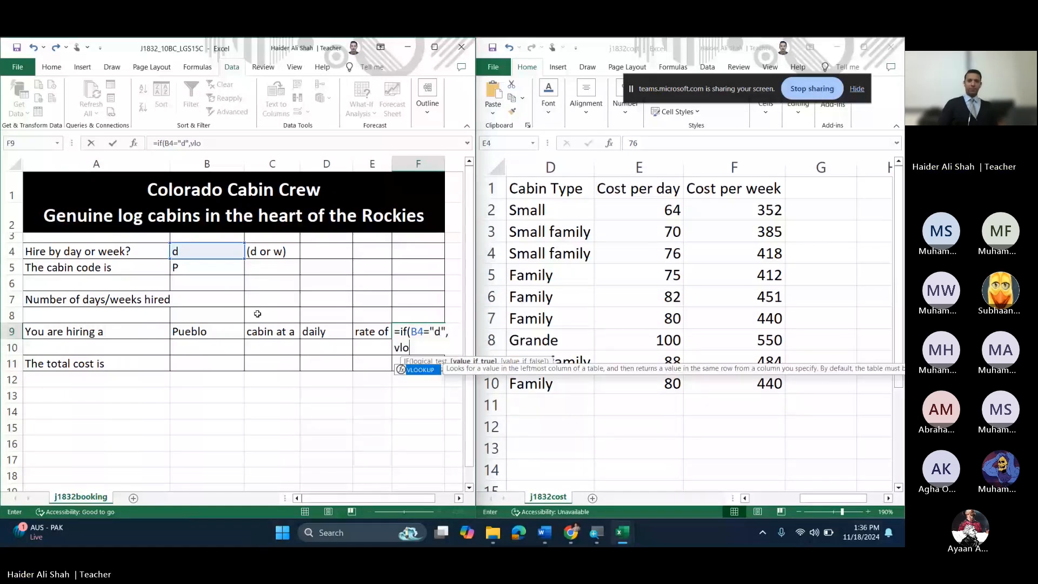
{"action": "type", "text": "okup("}
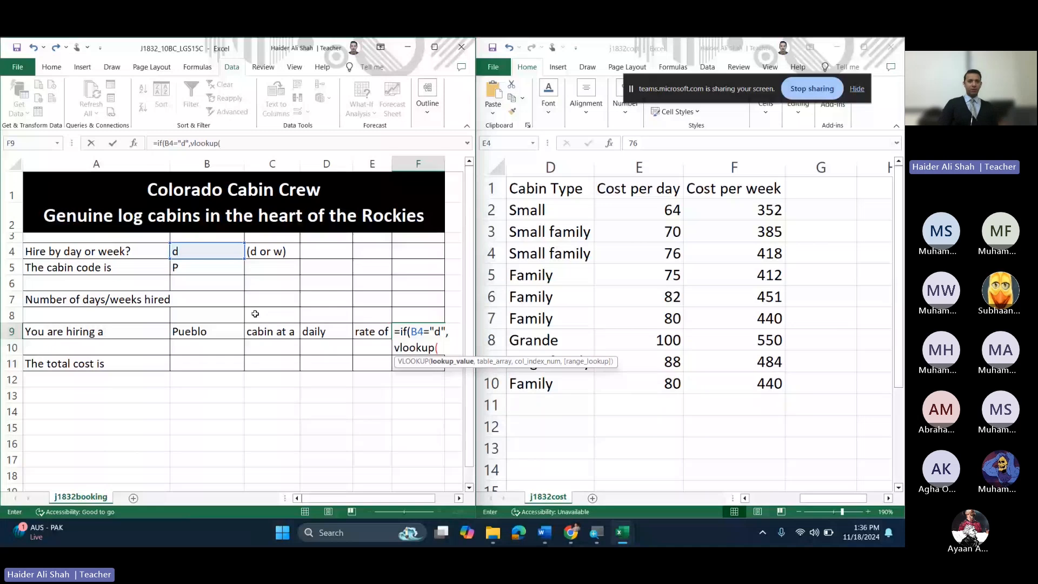
{"action": "left_click", "coordinate": [190, 266]}
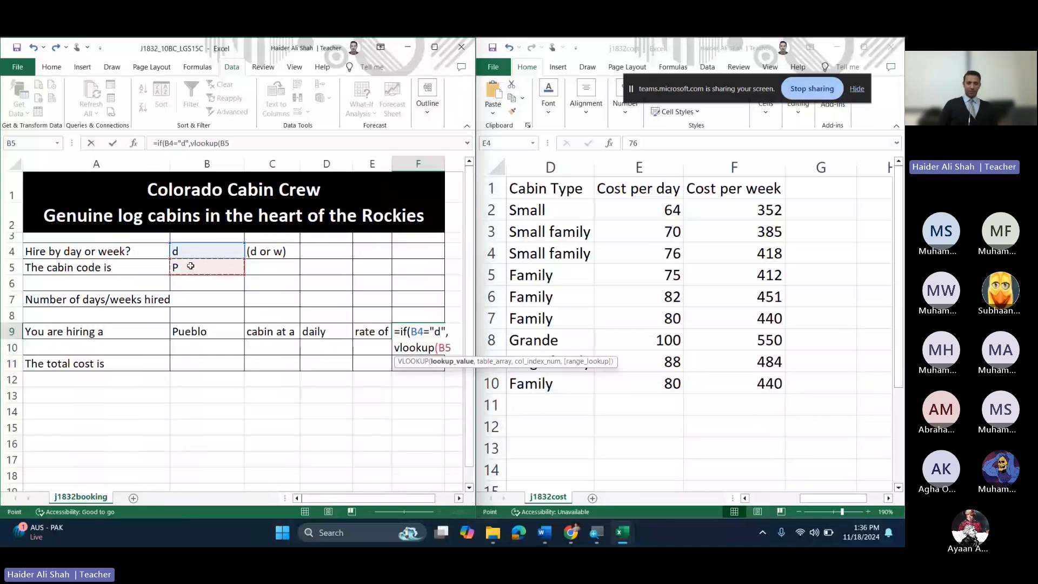
{"action": "type", "text": ","}
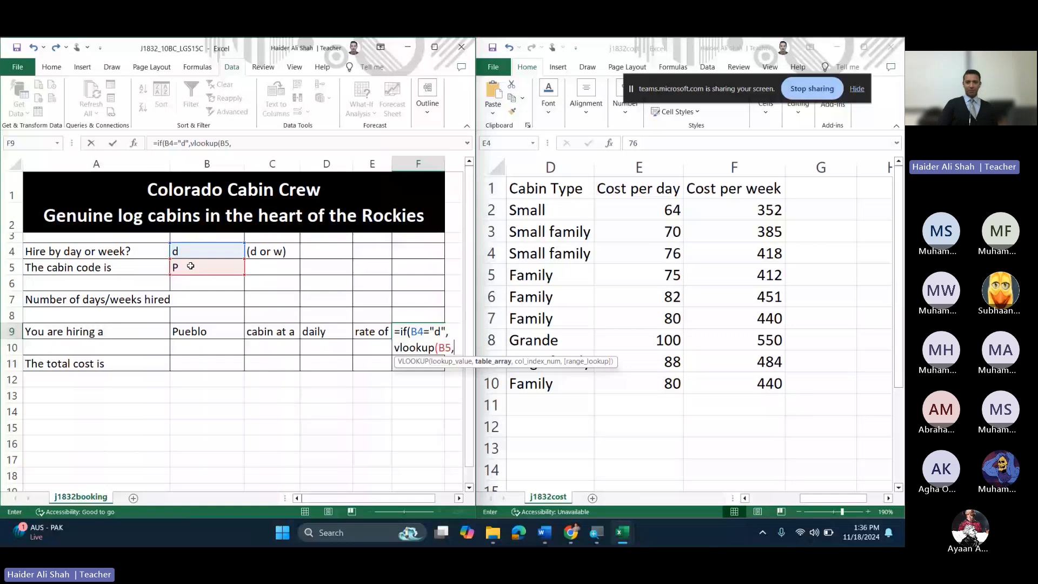
Step: Use j1832cost's $A$2:$F$10 as the lookup range, returning column 5 with an exact match
{"action": "left_click", "coordinate": [745, 498]}
{"action": "left_click", "coordinate": [744, 498]}
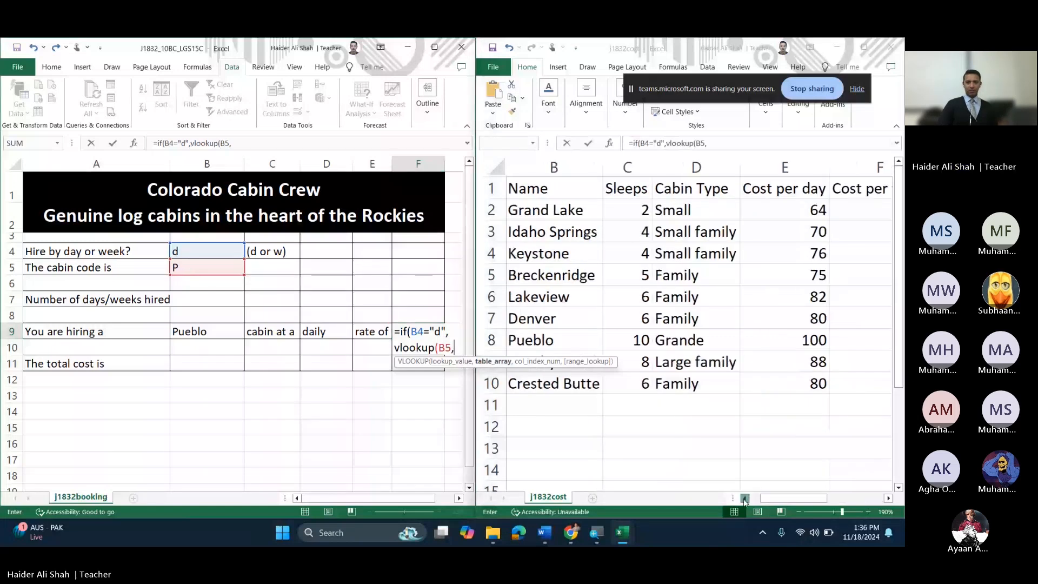
{"action": "left_click", "coordinate": [745, 498]}
{"action": "left_click_drag", "start_coordinate": [517, 208], "coordinate": [750, 375]}
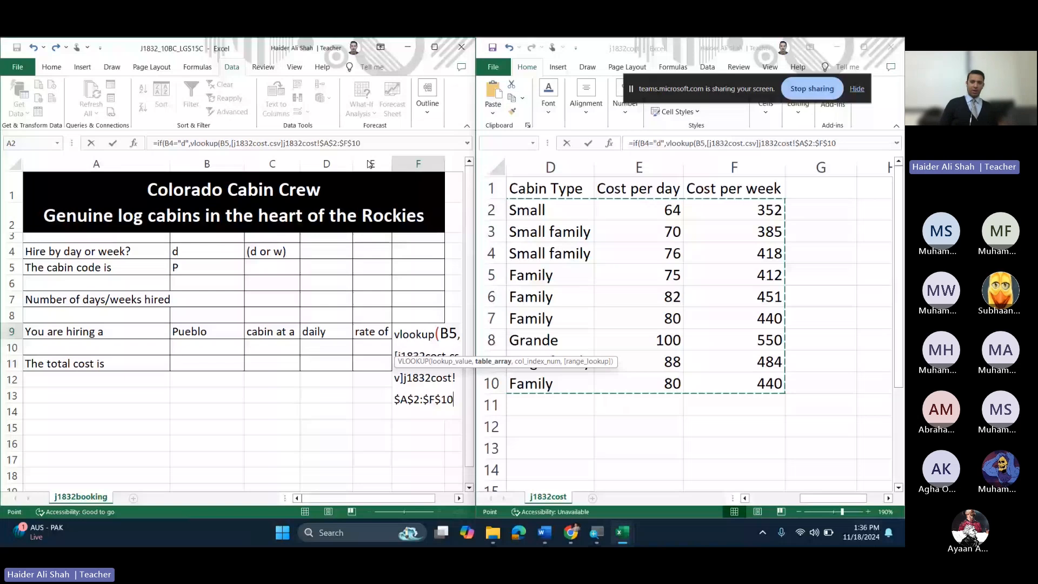
{"action": "left_click", "coordinate": [384, 140]}
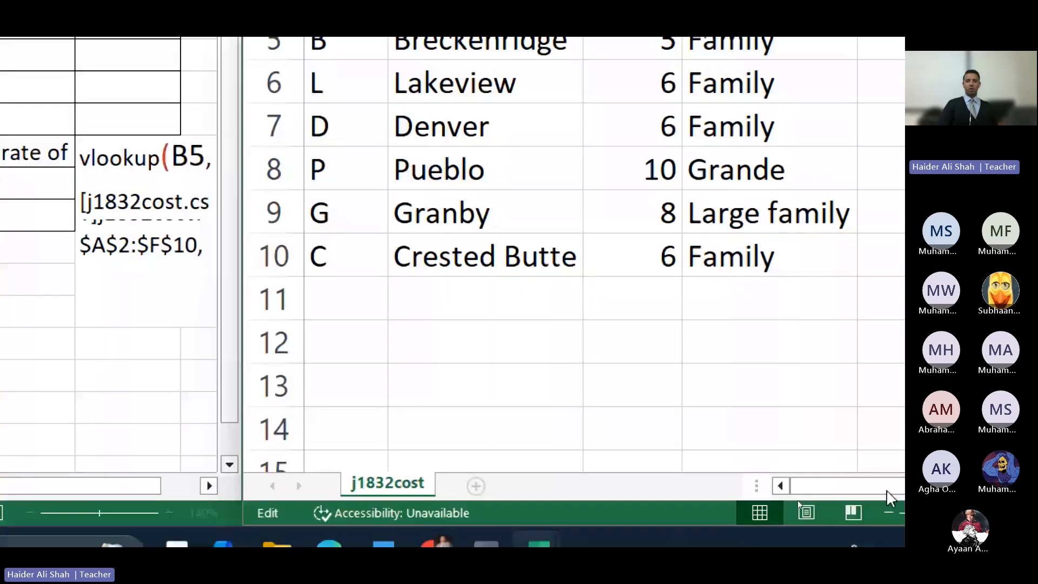
{"action": "left_click_drag", "start_coordinate": [887, 490], "coordinate": [968, 490]}
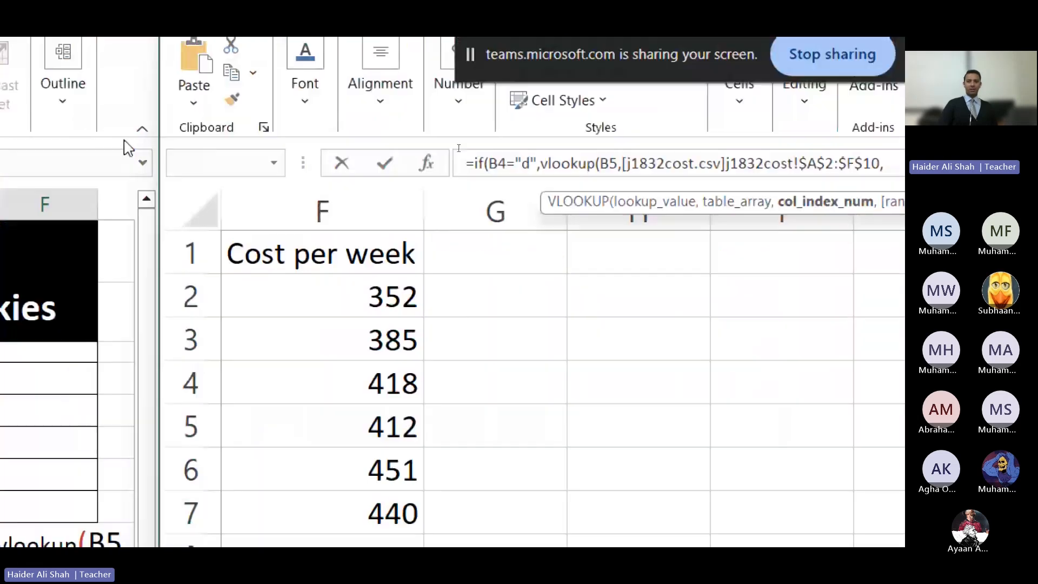
{"action": "left_click", "coordinate": [699, 472]}
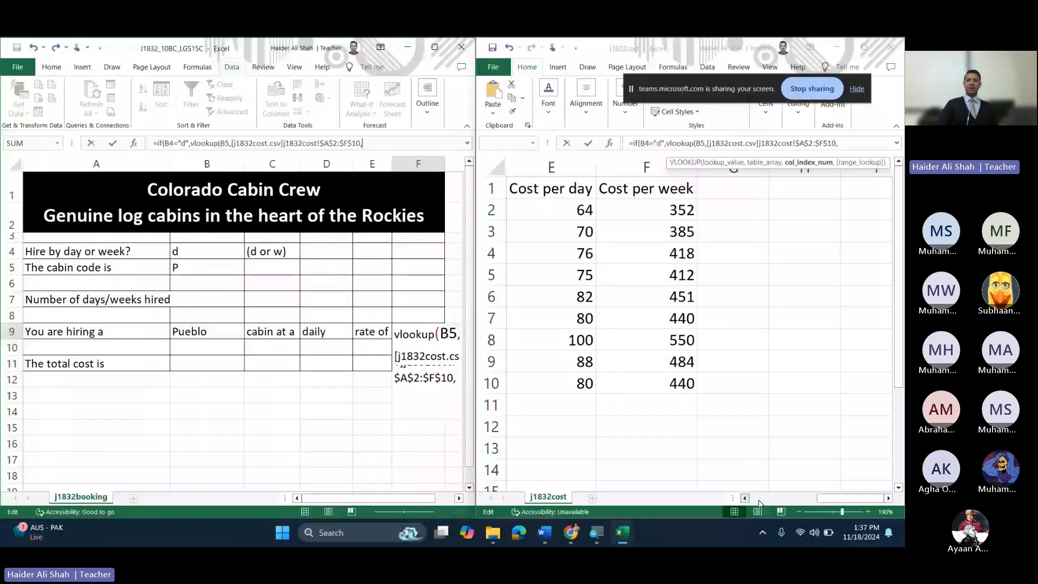
{"action": "left_click", "coordinate": [747, 498]}
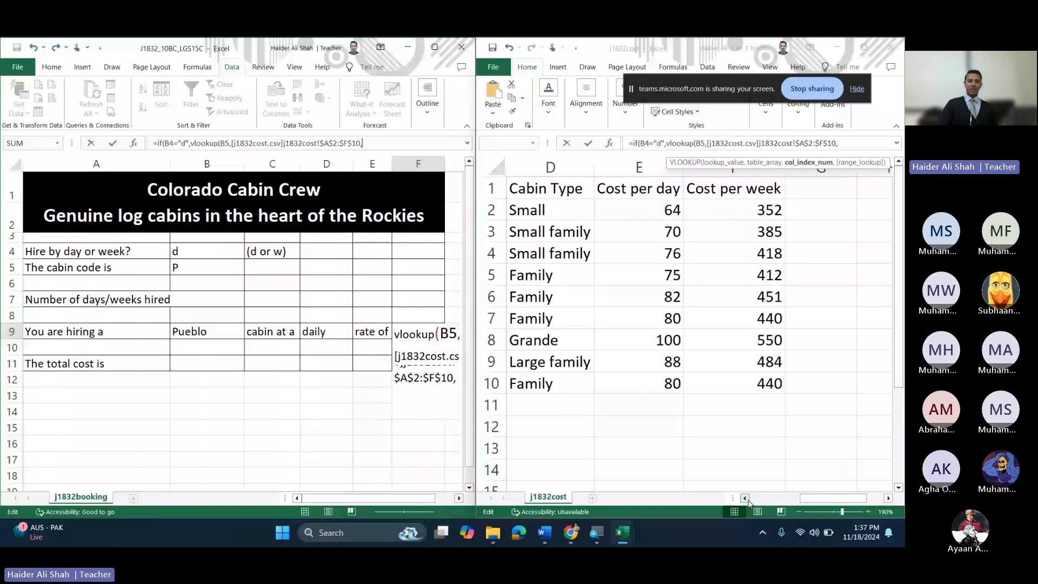
{"action": "left_click", "coordinate": [748, 499]}
{"action": "left_click", "coordinate": [747, 499]}
{"action": "left_click", "coordinate": [747, 499]}
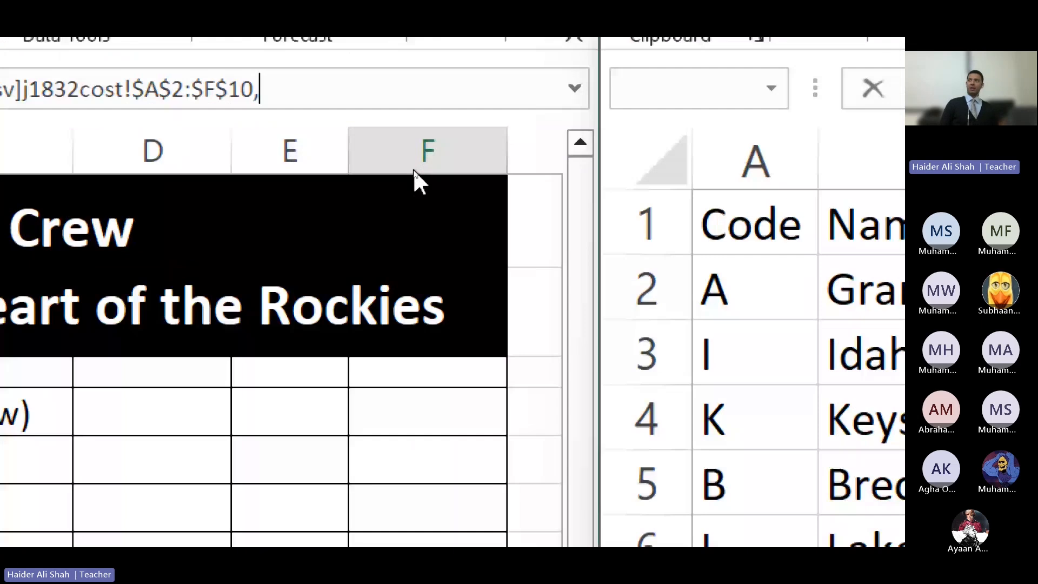
{"action": "type", "text": "5,0"}
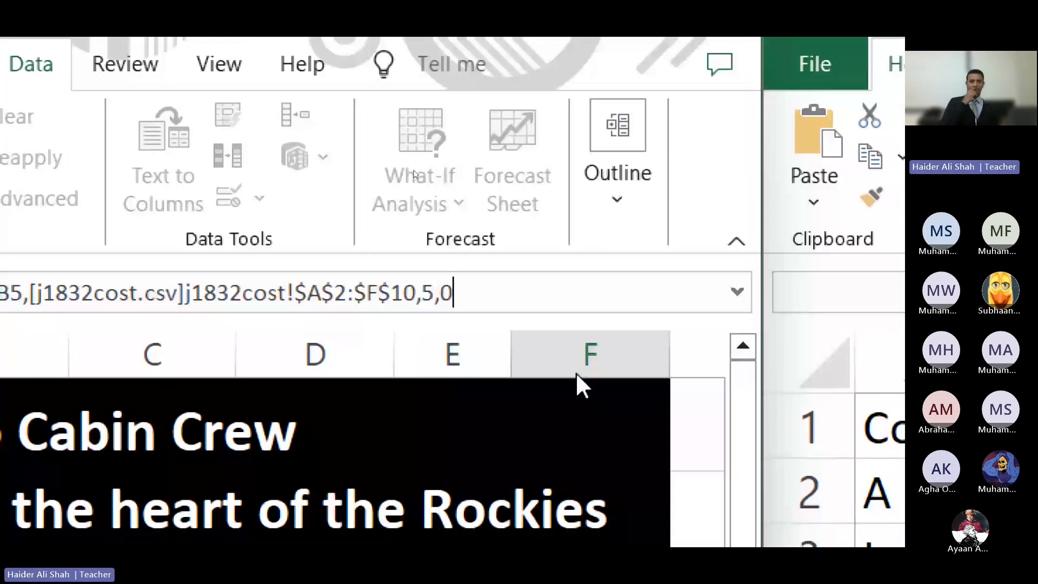
{"action": "type", "text": ")"}
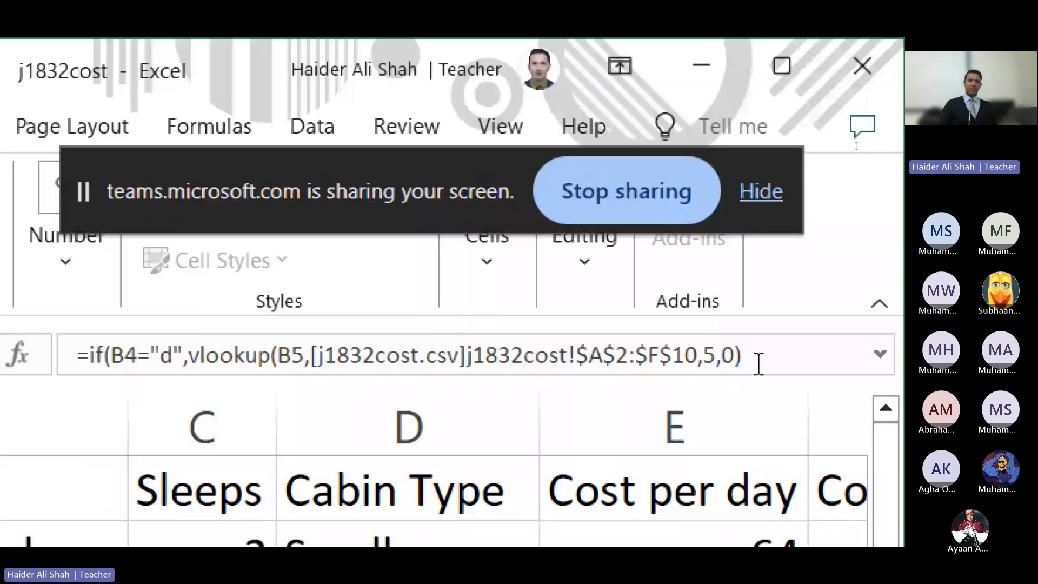
Step: Add the weekly VLOOKUP on B5 into the same cost range, returning column 6, exact match
{"action": "type", "text": ",vlookup"}
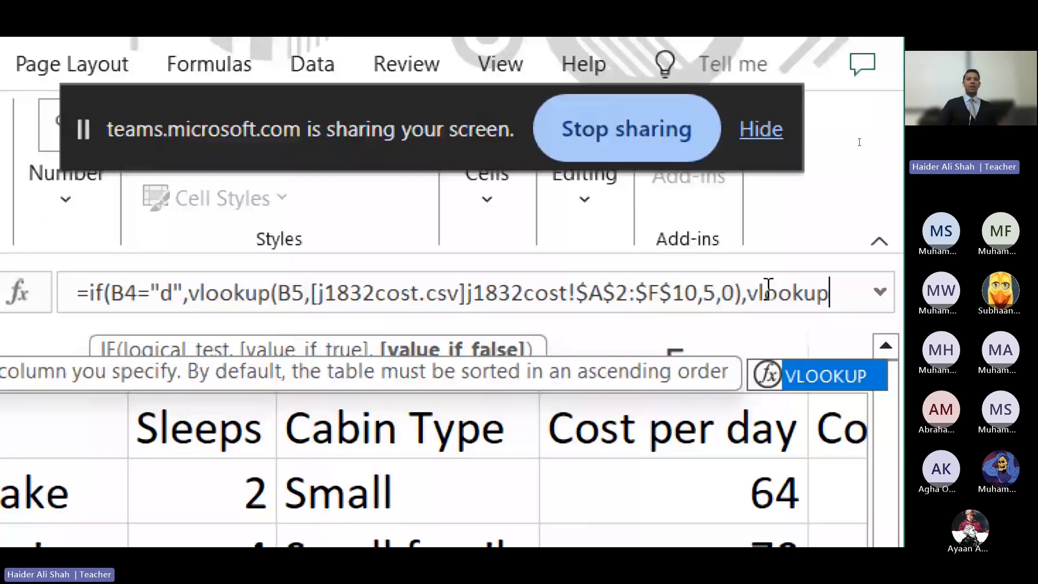
{"action": "type", "text": "("}
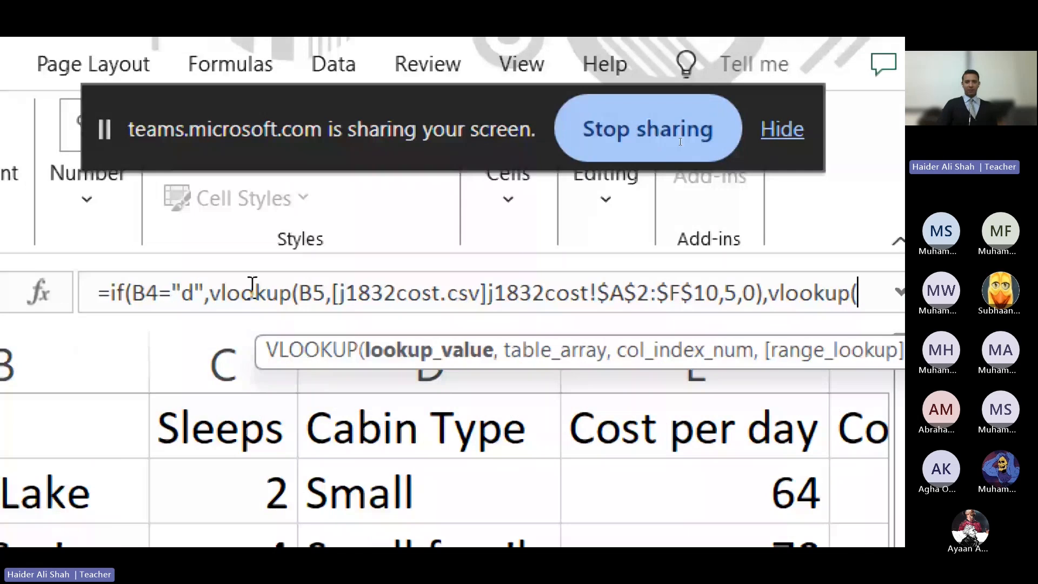
{"action": "left_click_drag", "start_coordinate": [252, 285], "coordinate": [763, 303]}
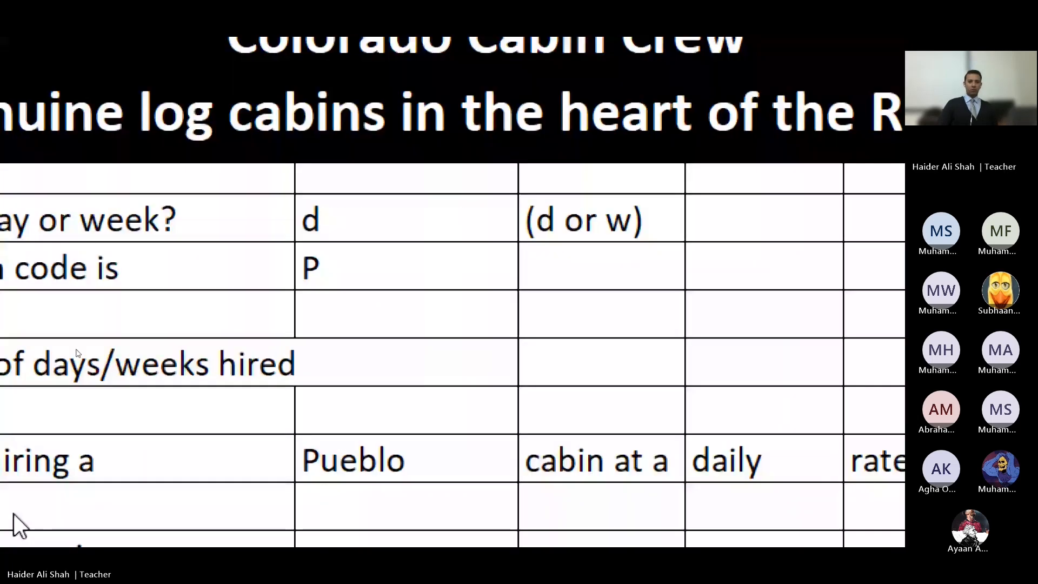
{"action": "key", "text": "F2"}
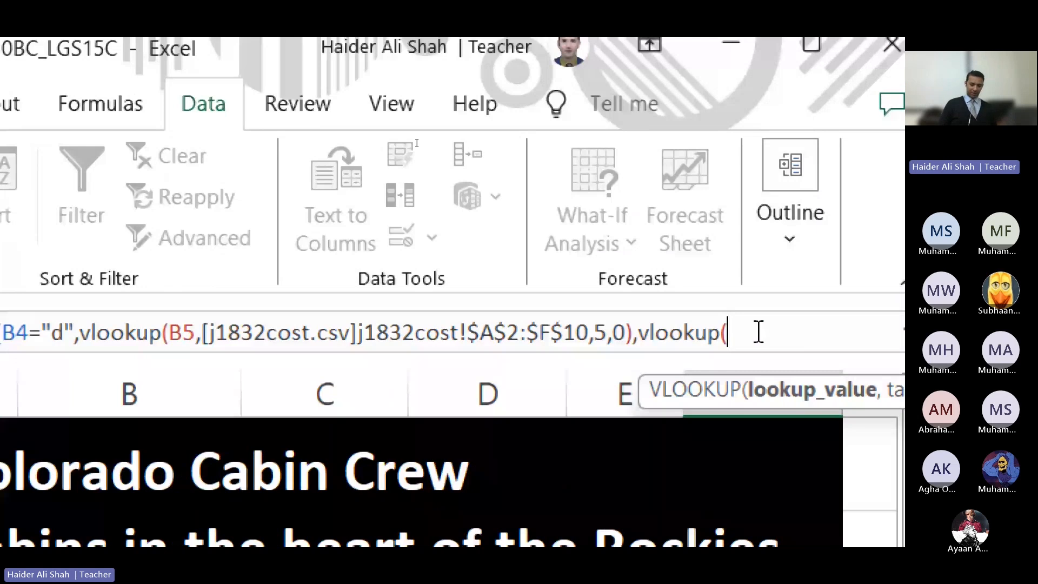
{"action": "type", "text": "B5,"}
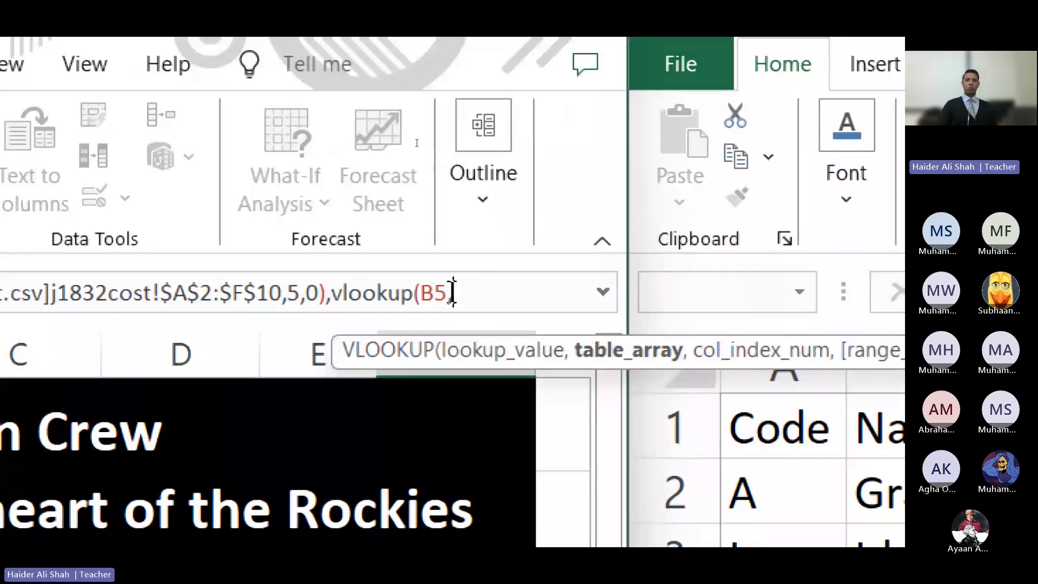
{"action": "key", "text": "super+minus"}
{"action": "key", "text": "super+minus"}
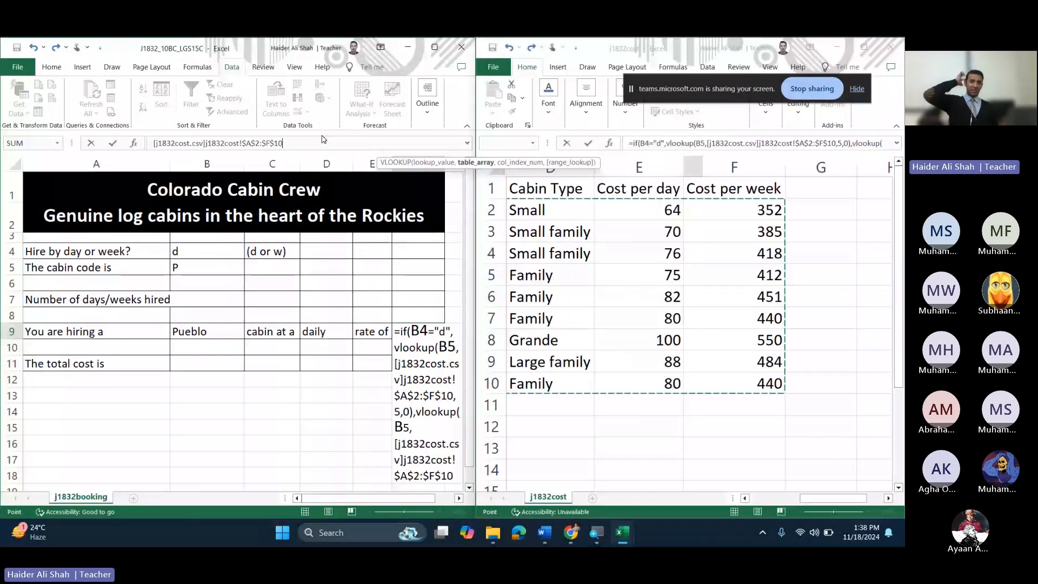
{"action": "type", "text": ","}
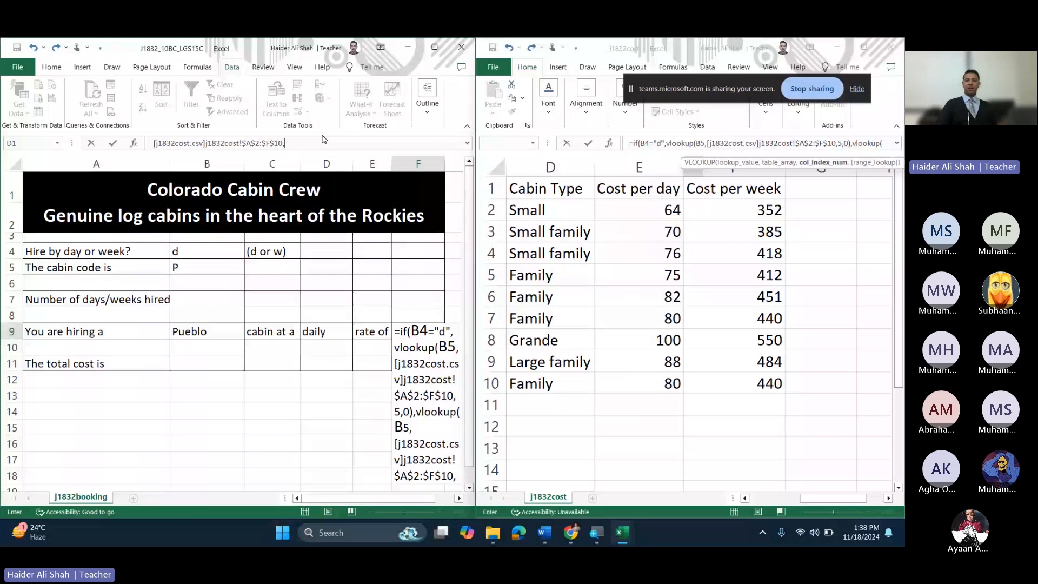
{"action": "left_click", "coordinate": [746, 498]}
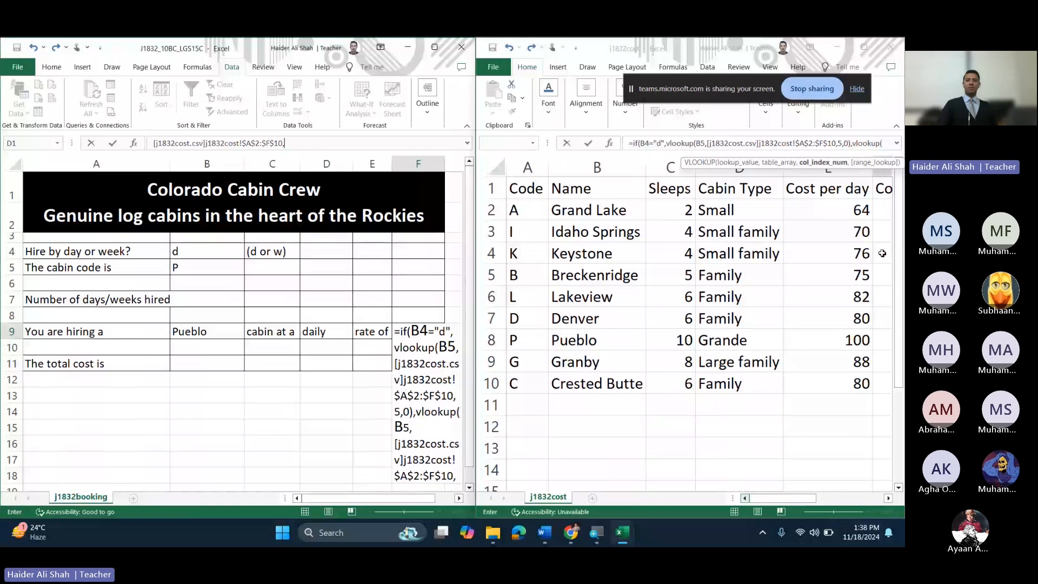
{"action": "left_click", "coordinate": [888, 498]}
{"action": "left_click", "coordinate": [890, 499]}
{"action": "left_click", "coordinate": [891, 499]}
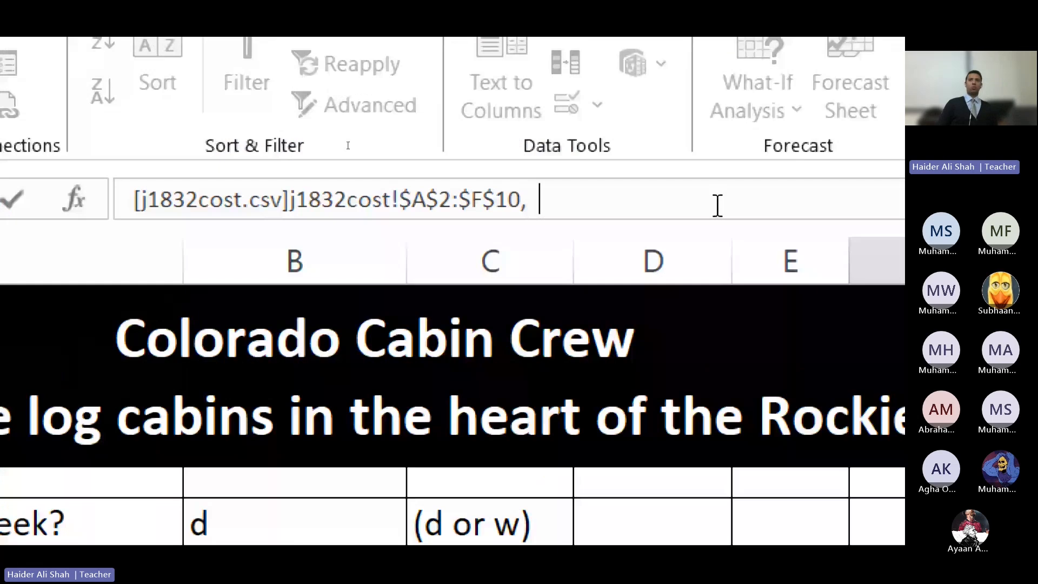
{"action": "key", "text": "BackSpace"}
{"action": "type", "text": "6,0)"}
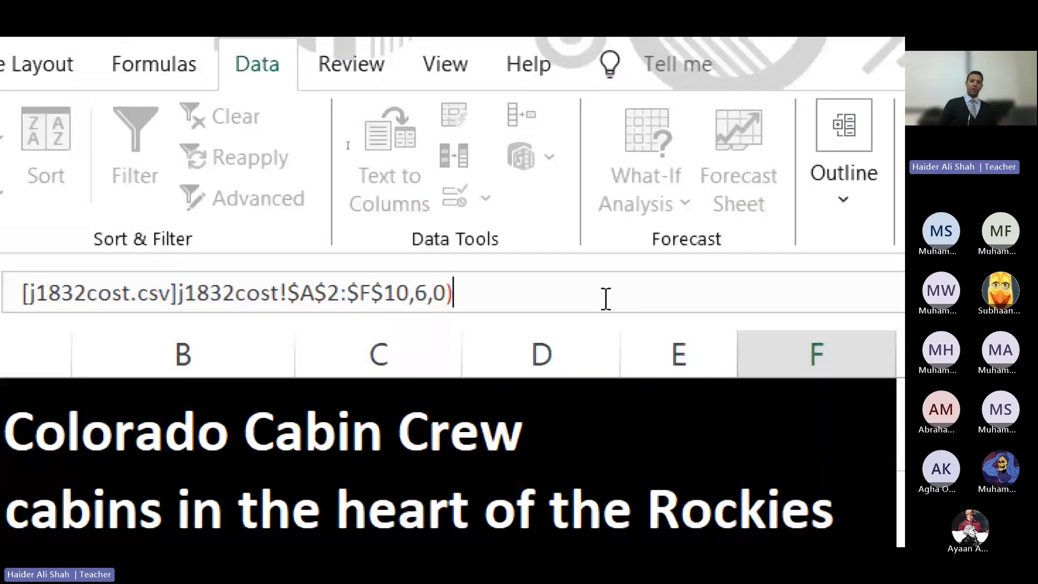
{"action": "type", "text": ")"}
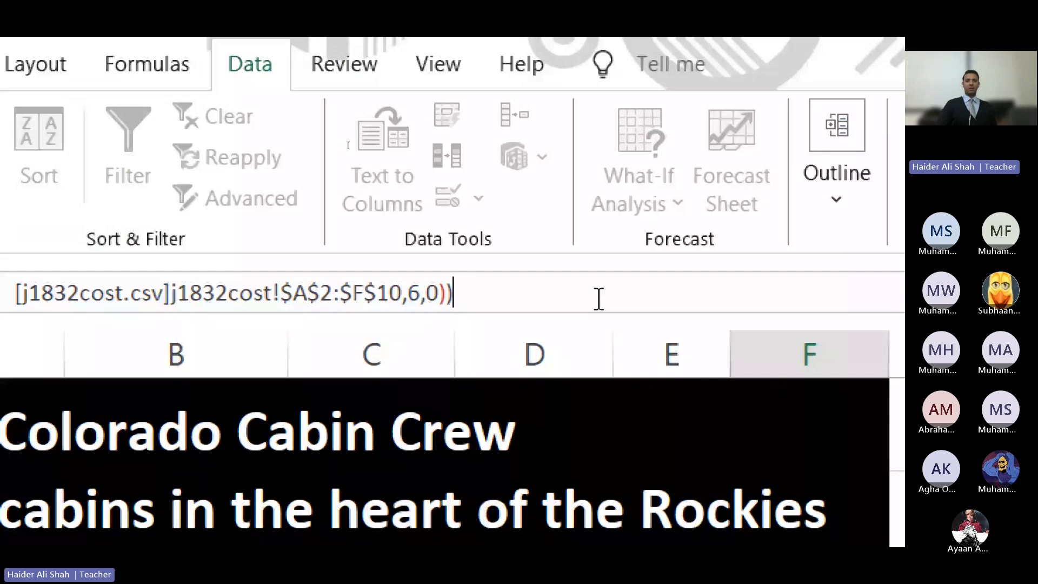
Step: Commit F9's rate formula, then maximize and zoom in on the booking workbook
{"action": "key", "text": "Return"}
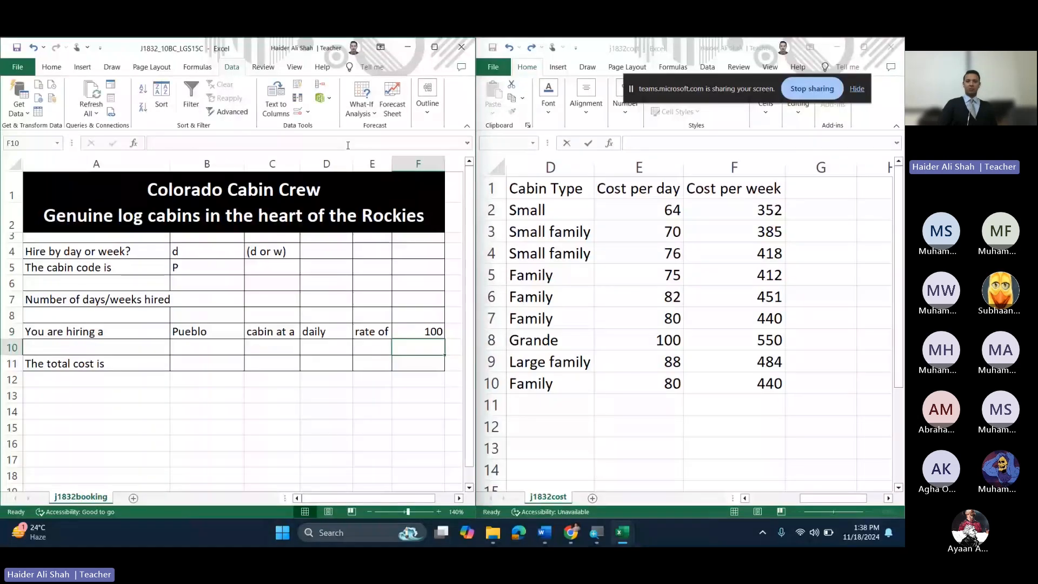
{"action": "left_click", "coordinate": [445, 51]}
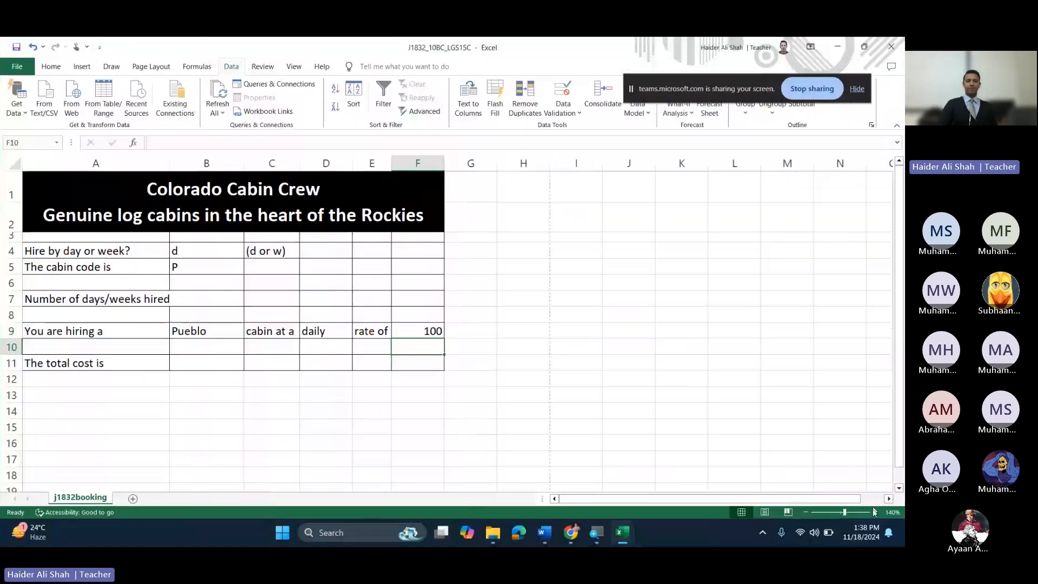
{"action": "left_click", "coordinate": [875, 512]}
{"action": "left_click", "coordinate": [875, 512]}
{"action": "left_click", "coordinate": [875, 512]}
{"action": "left_click", "coordinate": [876, 512]}
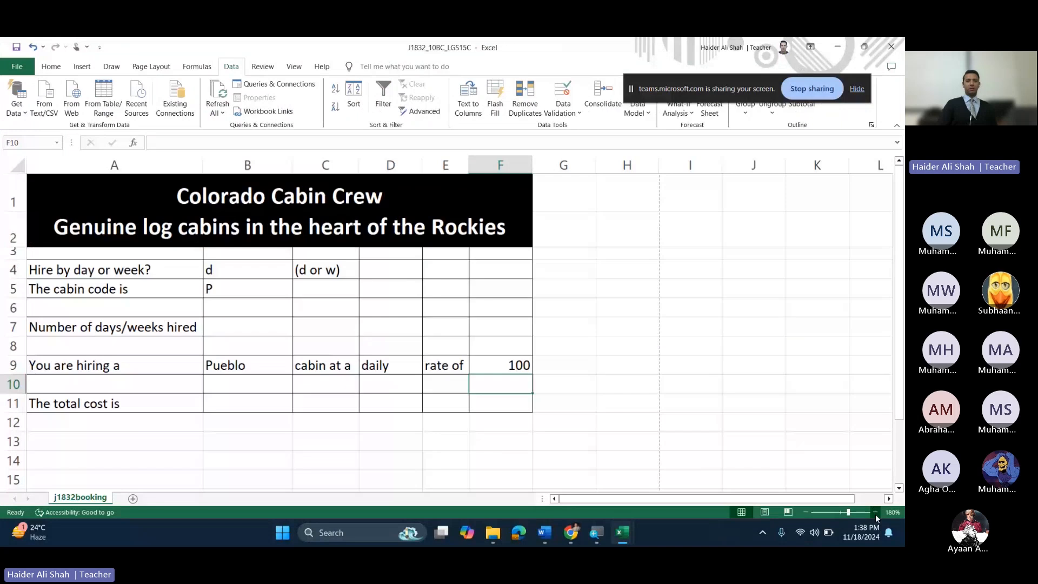
{"action": "left_click", "coordinate": [876, 512]}
{"action": "left_click", "coordinate": [876, 512]}
{"action": "left_click", "coordinate": [876, 512]}
{"action": "left_click", "coordinate": [876, 512]}
Step: Enter cabin code A in B5 and choose w for weekly hire in B4
{"action": "left_click", "coordinate": [330, 325]}
{"action": "type", "text": "A"}
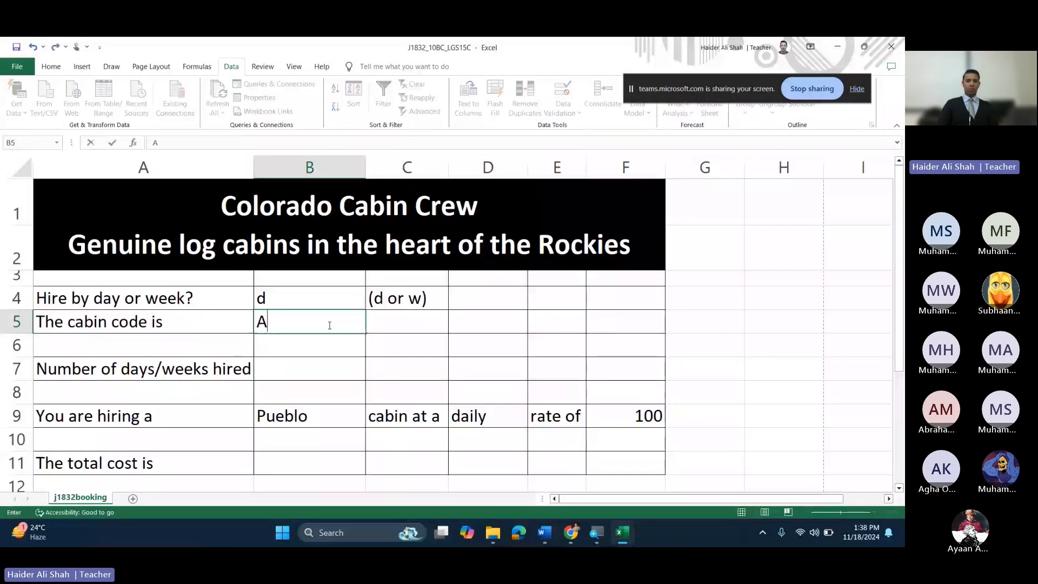
{"action": "key", "text": "Return"}
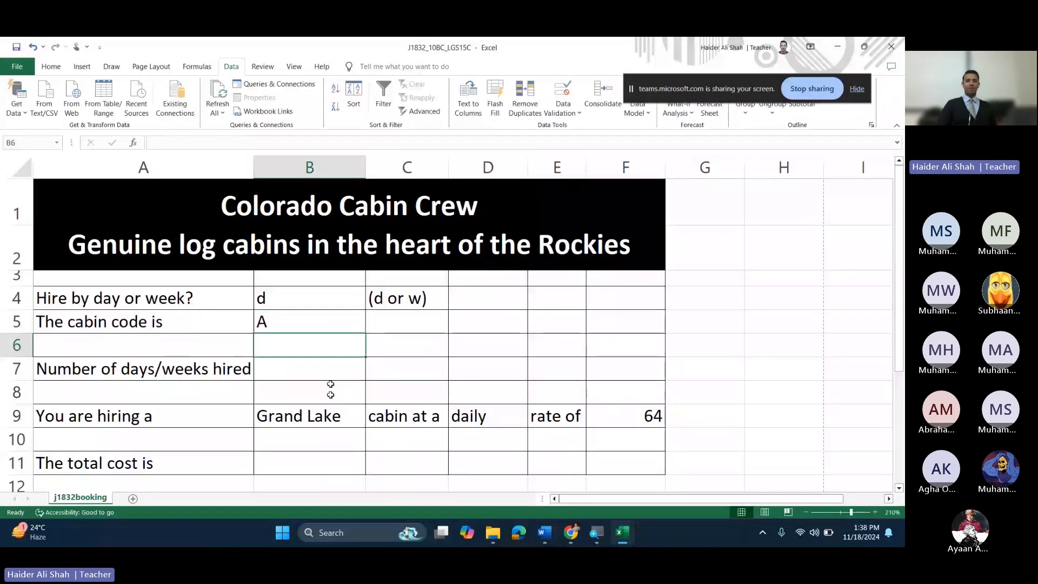
{"action": "left_click", "coordinate": [308, 298]}
{"action": "left_click", "coordinate": [371, 303]}
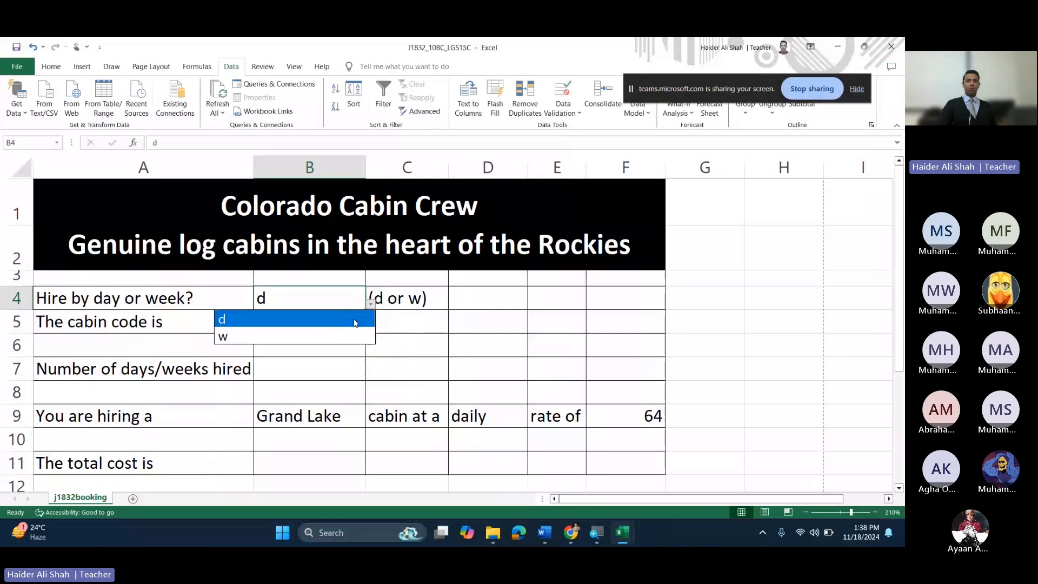
{"action": "left_click", "coordinate": [323, 333]}
Step: Check that F9 shows Grand Lake's weekly rate of 352, then minimize the booking workbook
{"action": "left_click", "coordinate": [638, 416]}
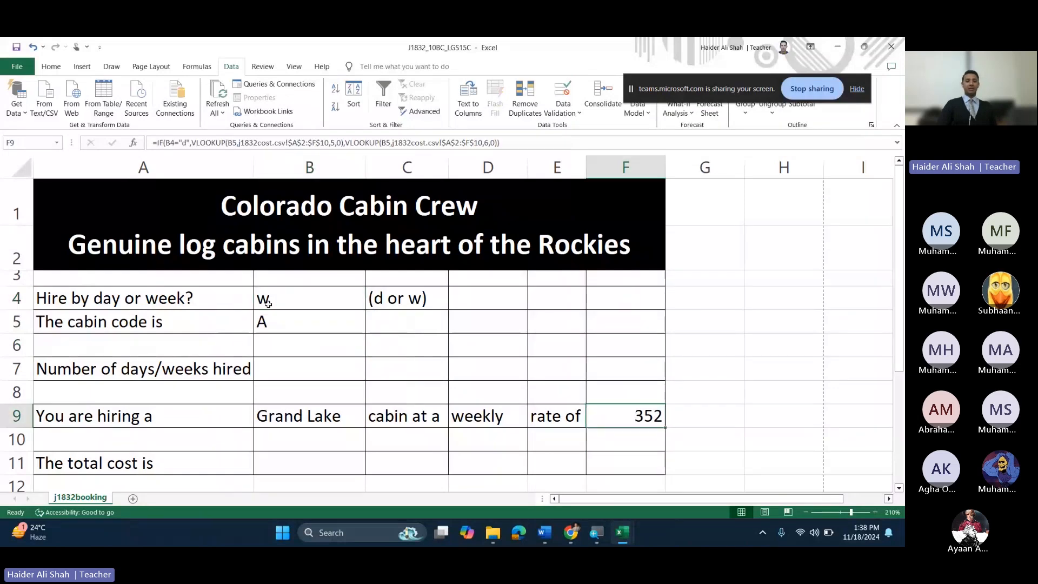
{"action": "left_click", "coordinate": [309, 424]}
{"action": "left_click", "coordinate": [290, 296]}
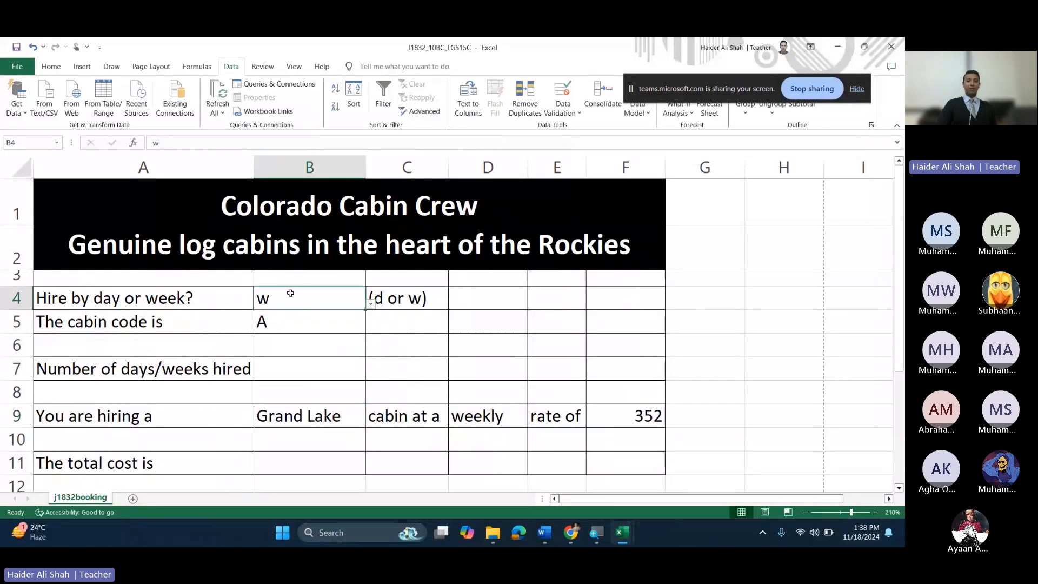
{"action": "left_click", "coordinate": [659, 417]}
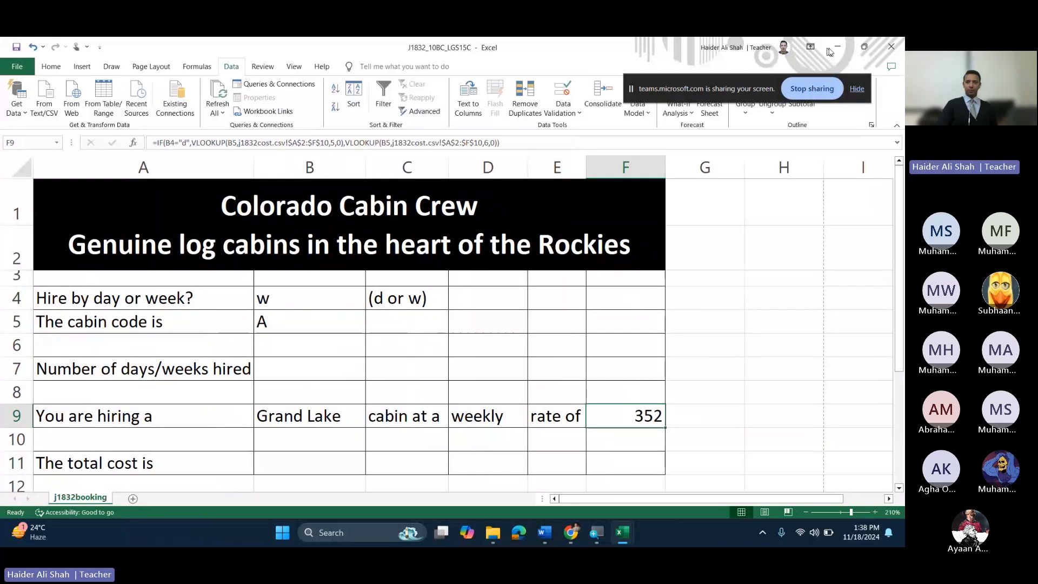
{"action": "left_click", "coordinate": [838, 48]}
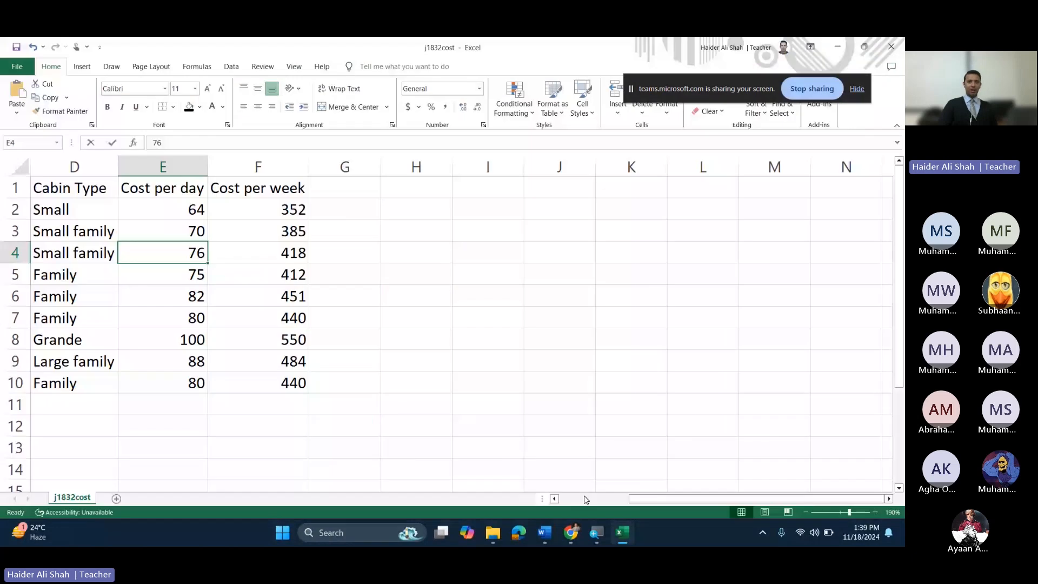
Step: Verify Grand Lake's weekly cost of 352 and Lakeview's daily cost in the cost table
{"action": "left_click", "coordinate": [585, 500]}
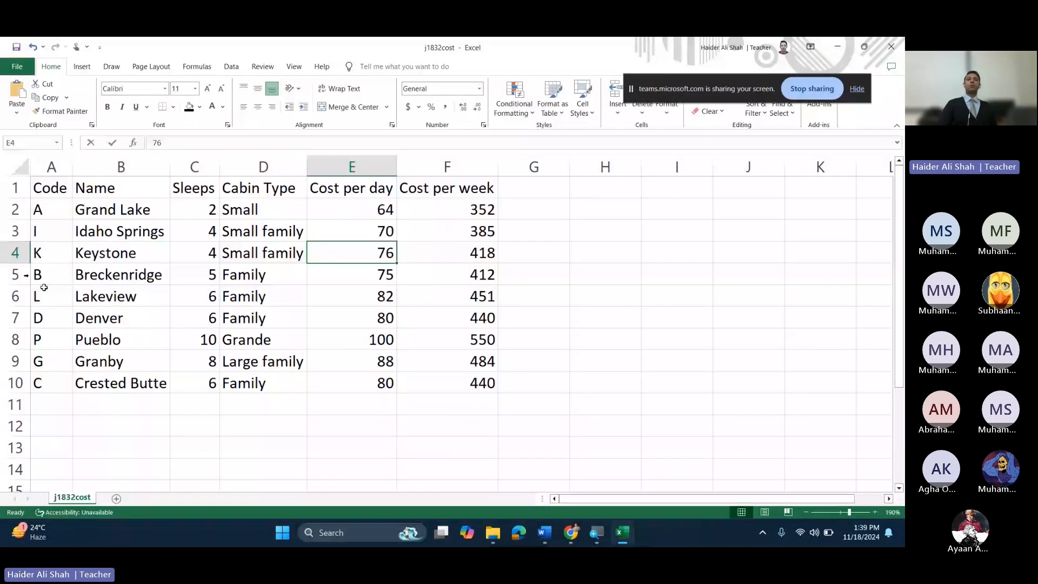
{"action": "left_click", "coordinate": [121, 209]}
{"action": "left_click", "coordinate": [478, 209]}
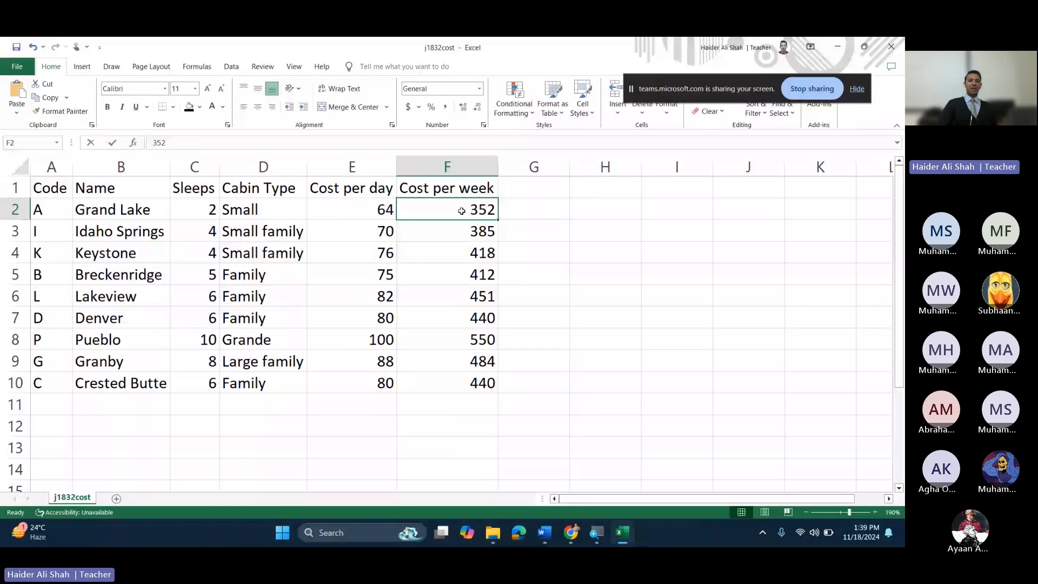
{"action": "left_click", "coordinate": [61, 297]}
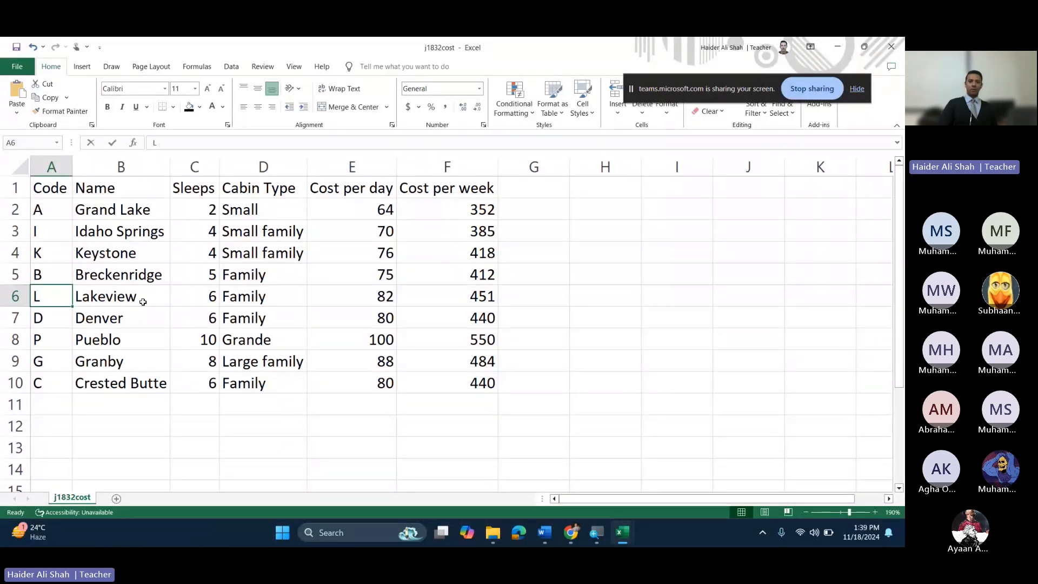
{"action": "left_click", "coordinate": [357, 298]}
{"action": "left_click", "coordinate": [837, 47]}
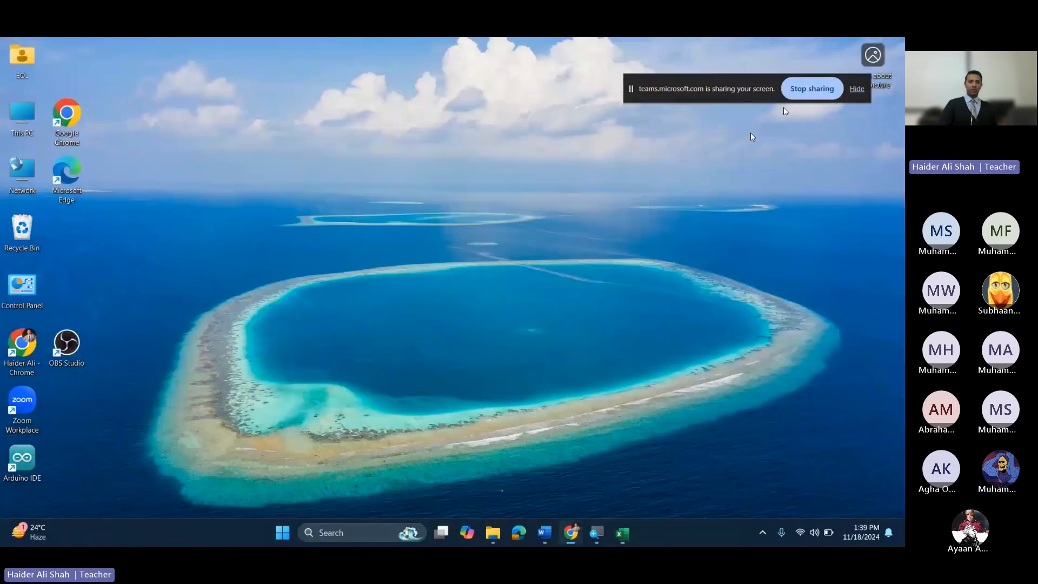
Step: Set hire type d and cabin code L so the sheet shows Lakeview at a daily rate of 82
{"action": "left_click", "coordinate": [622, 533]}
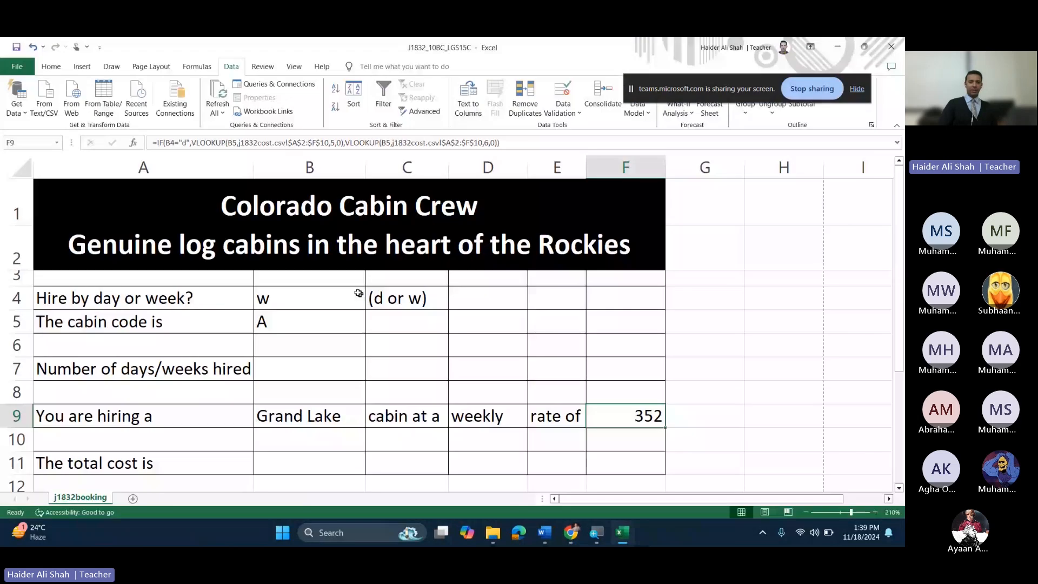
{"action": "left_click", "coordinate": [359, 294]}
{"action": "left_click", "coordinate": [371, 304]}
{"action": "left_click", "coordinate": [321, 324]}
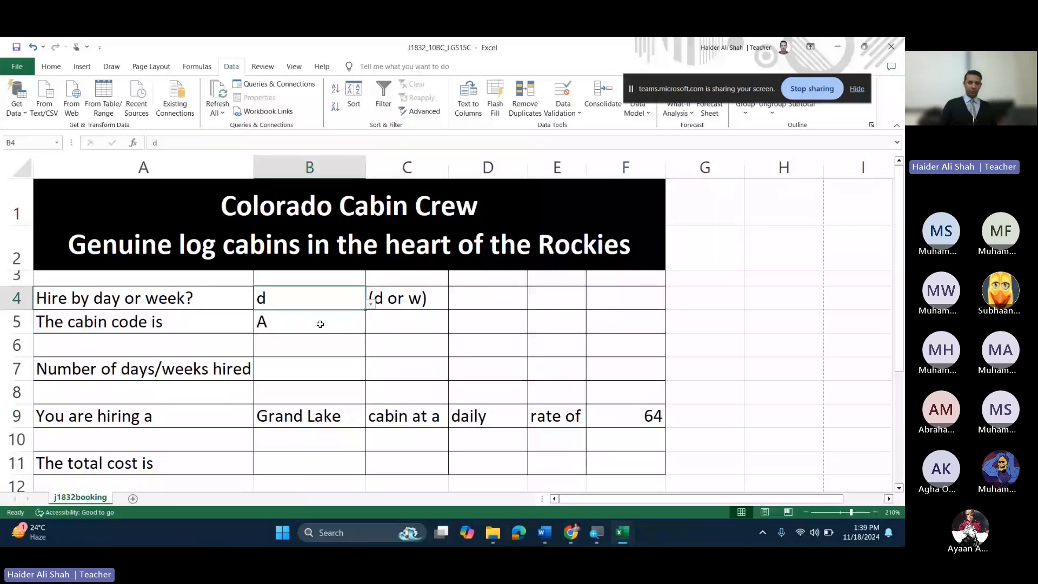
{"action": "left_click", "coordinate": [320, 324]}
{"action": "type", "text": "L"}
{"action": "key", "text": "Return"}
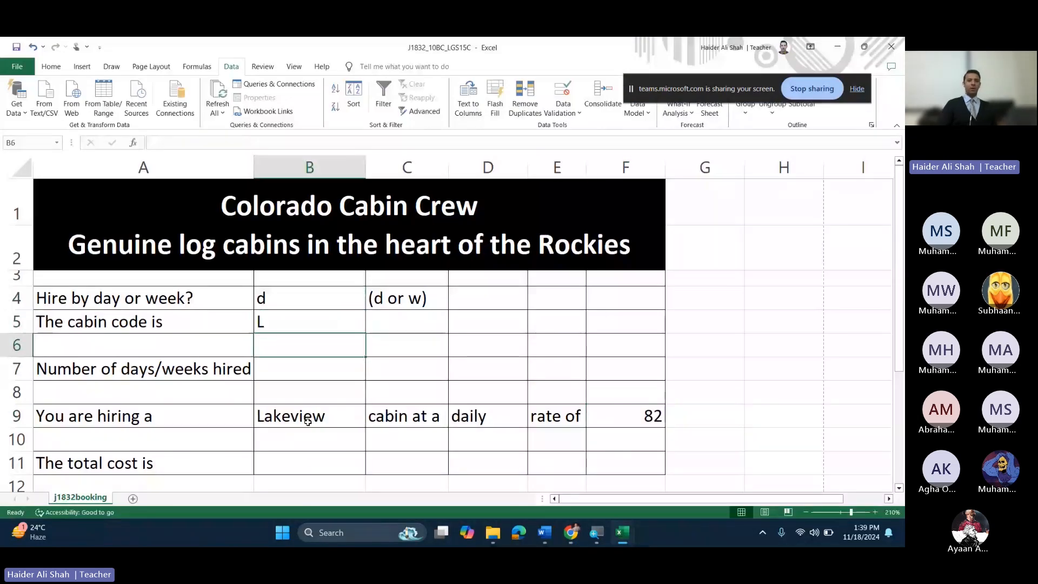
{"action": "left_click", "coordinate": [308, 421]}
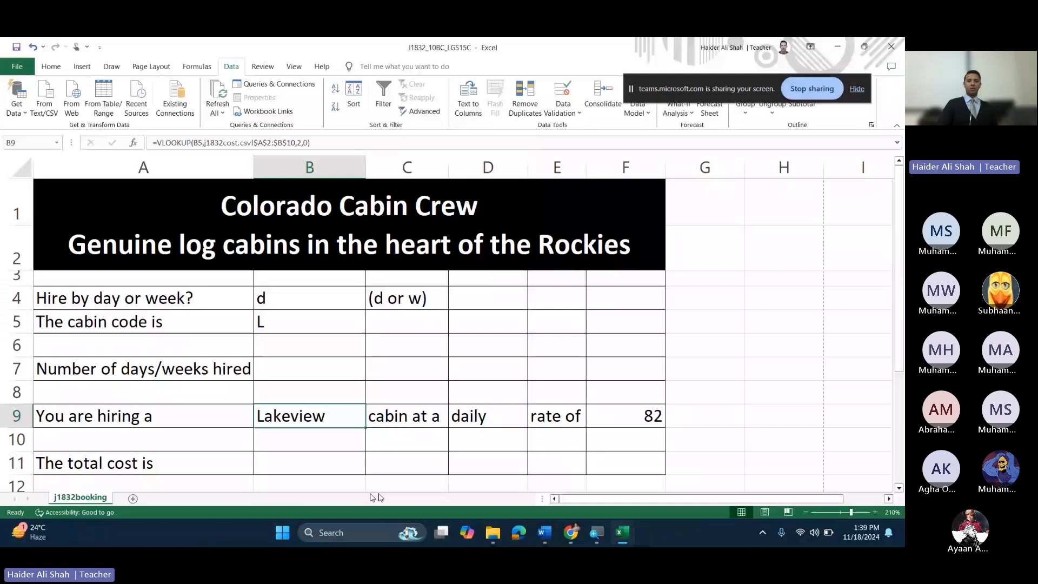
{"action": "scroll", "coordinate": [737, 371], "scroll_direction": "down", "scroll_amount": 1}
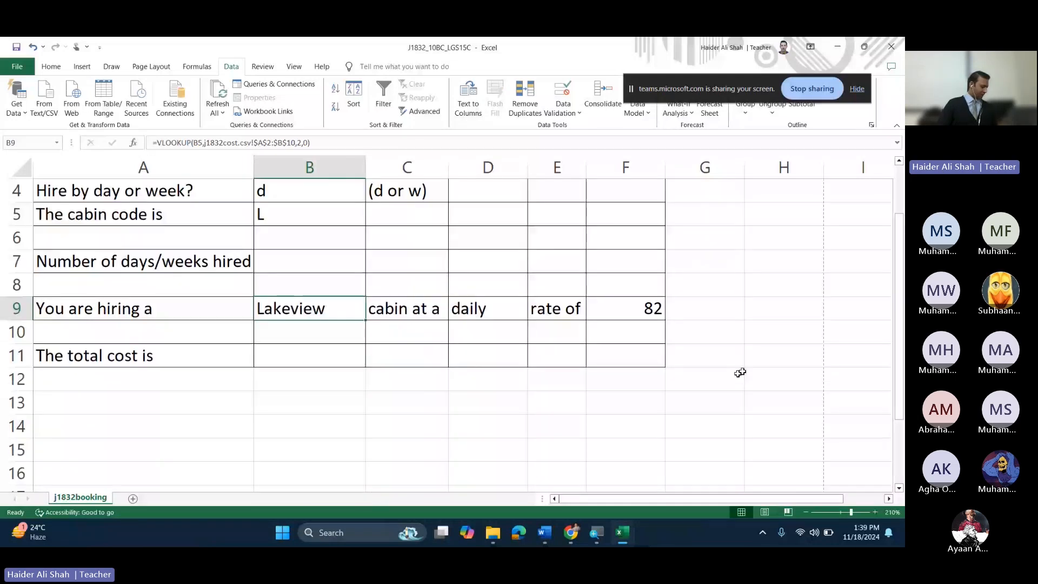
Step: Read question 21's part about cell B11 in the exam paper, then return to the booking workbook
{"action": "key", "text": "alt+Tab"}
{"action": "scroll", "coordinate": [379, 289], "scroll_direction": "down", "scroll_amount": 1}
{"action": "left_click_drag", "start_coordinate": [261, 264], "coordinate": [493, 290]}
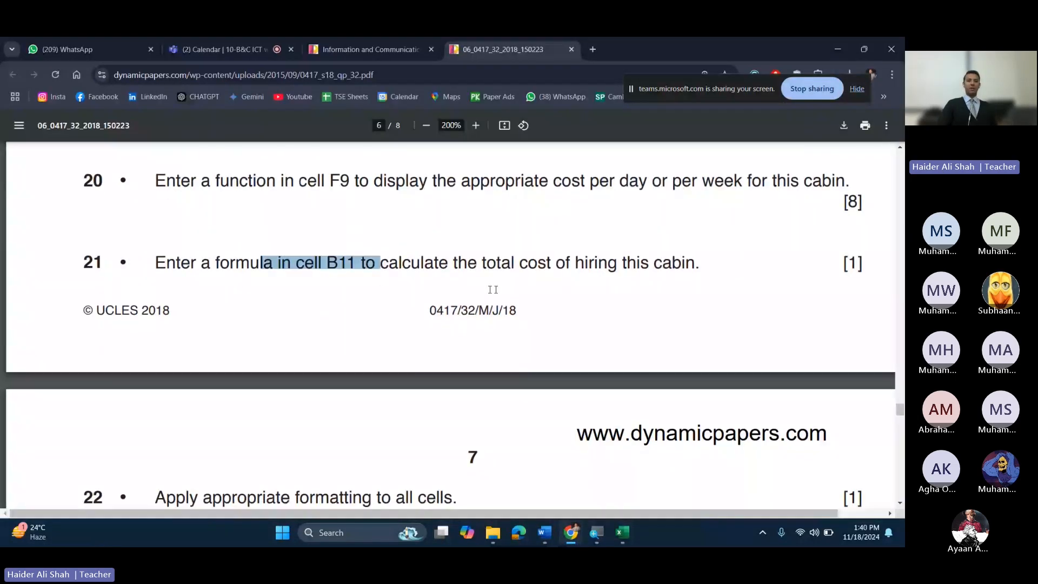
{"action": "left_click", "coordinate": [493, 289]}
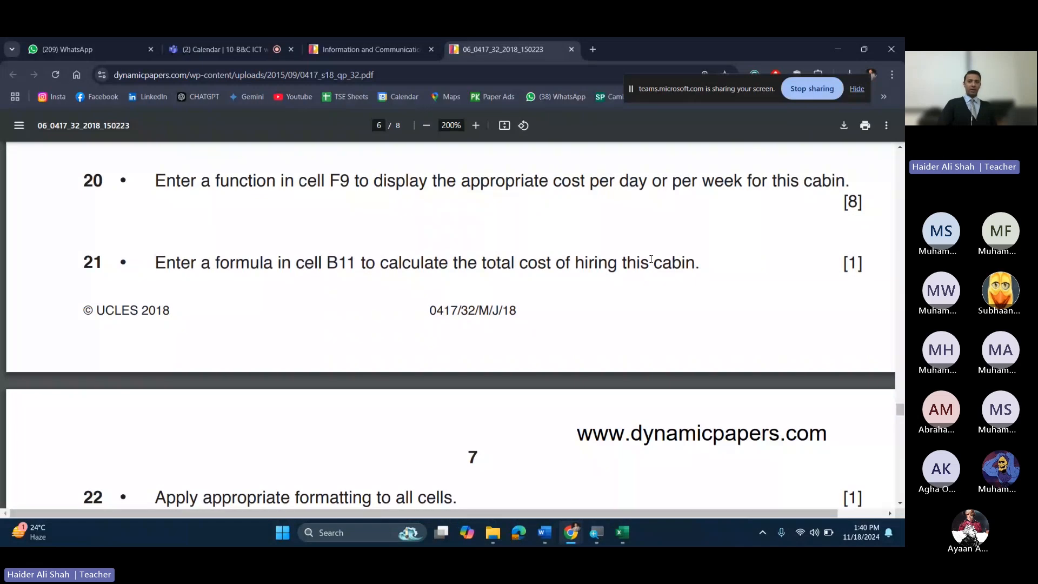
{"action": "mouse_move", "coordinate": [624, 536]}
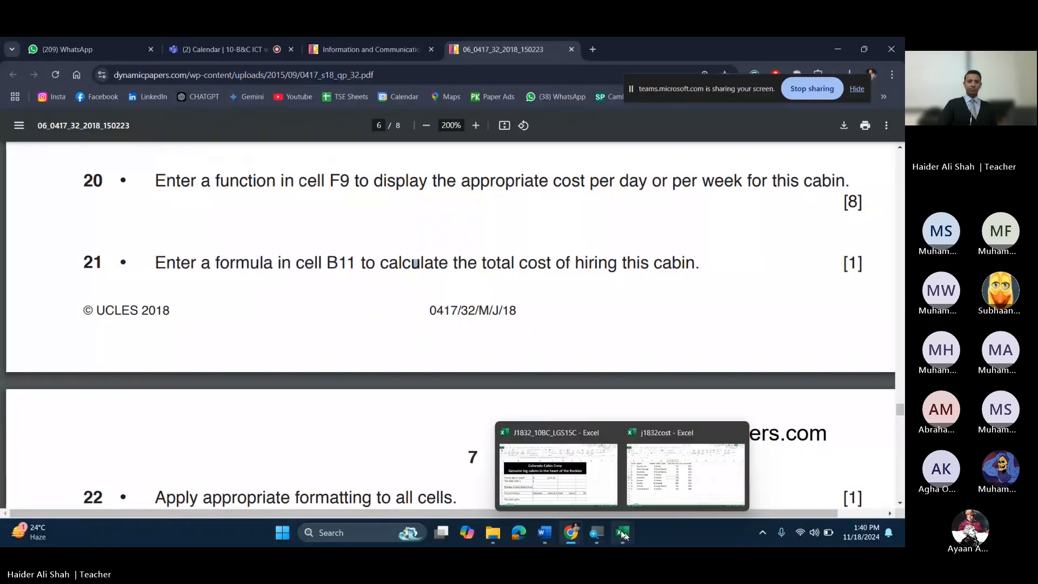
{"action": "left_click", "coordinate": [558, 475]}
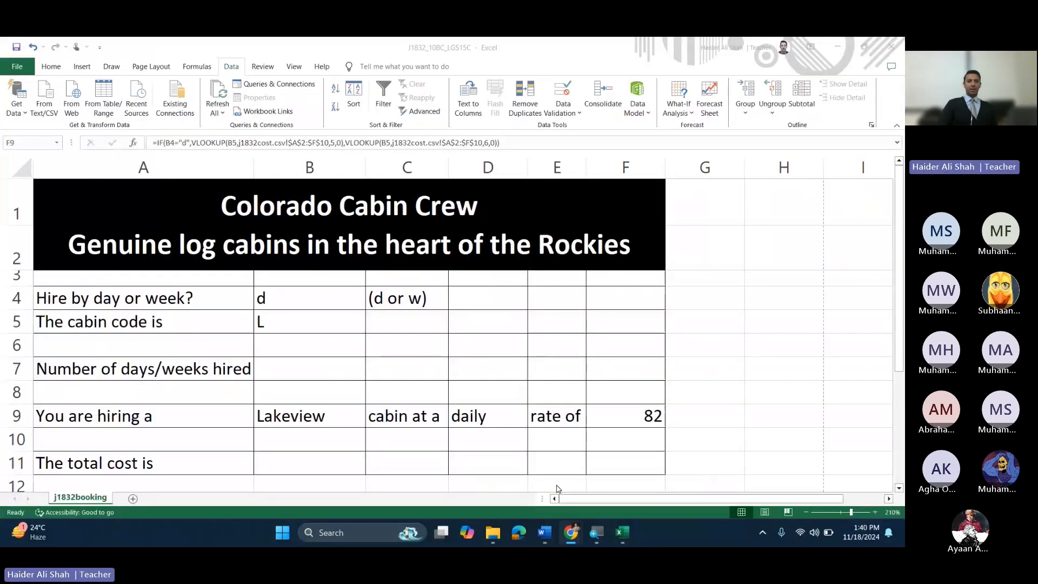
Step: Enter 2 as the days hired in B7 and set the B4 hire type to weekly
{"action": "scroll", "coordinate": [144, 378], "scroll_direction": "down", "scroll_amount": 2}
{"action": "scroll", "coordinate": [361, 312], "scroll_direction": "up", "scroll_amount": 2}
{"action": "left_click", "coordinate": [282, 369]}
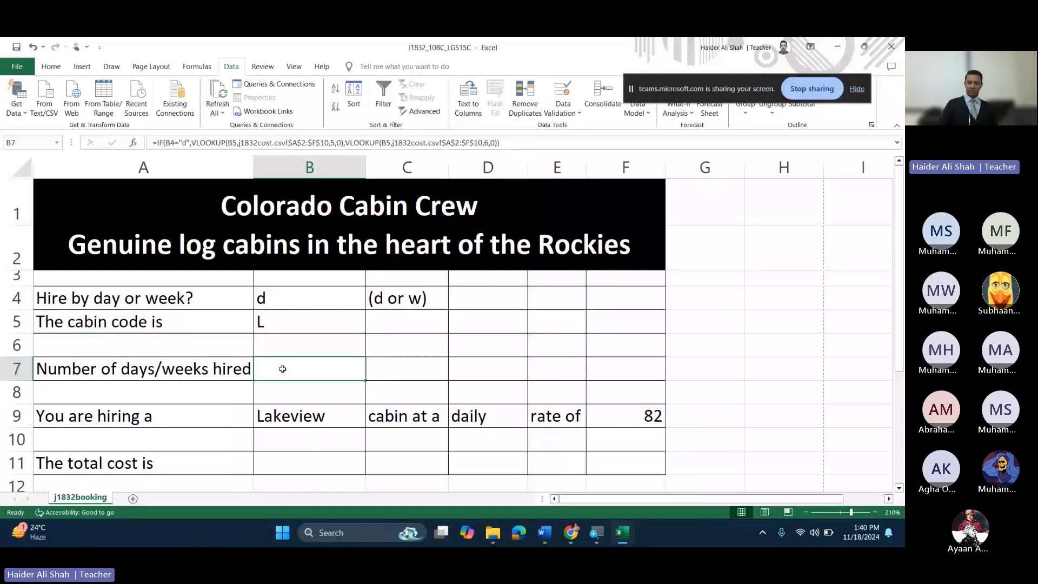
{"action": "type", "text": "2"}
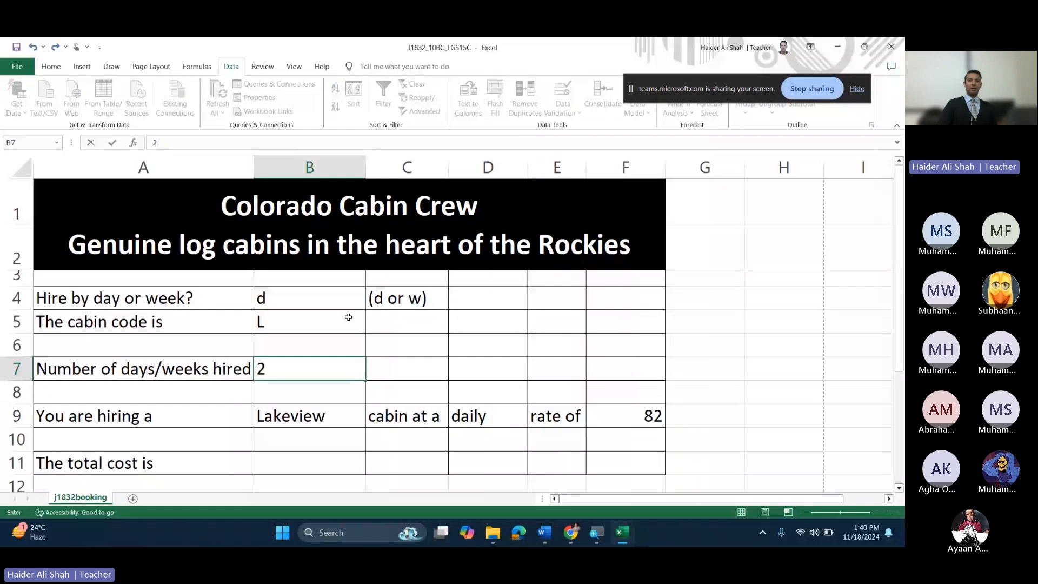
{"action": "key", "text": "Return"}
{"action": "left_click", "coordinate": [327, 301]}
{"action": "left_click", "coordinate": [371, 303]}
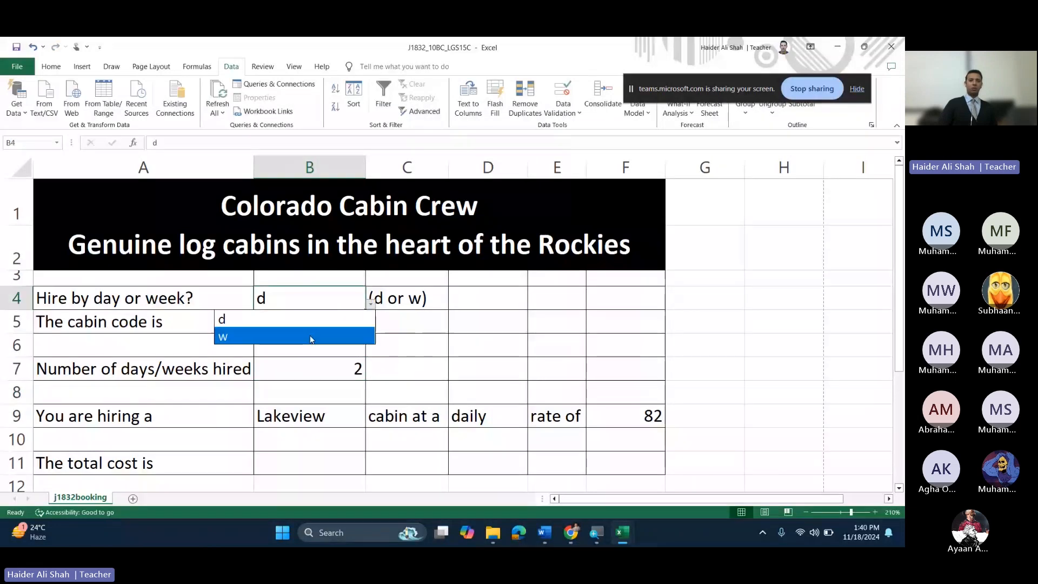
{"action": "left_click", "coordinate": [312, 339]}
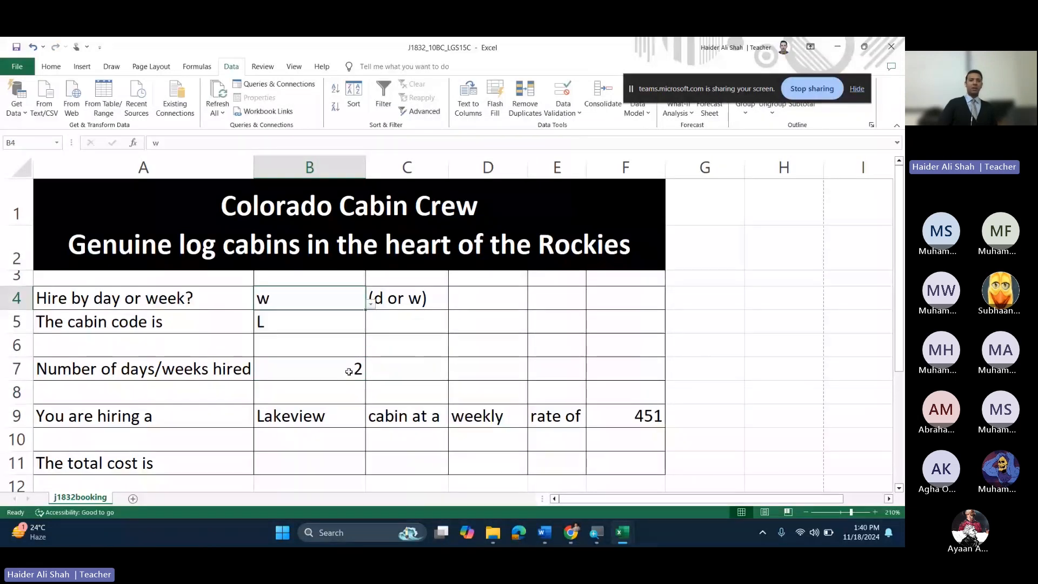
Step: Enter the total cost formula =B7*F9 in B11, giving 902
{"action": "scroll", "coordinate": [335, 330], "scroll_direction": "down", "scroll_amount": 2}
{"action": "left_click", "coordinate": [324, 290]}
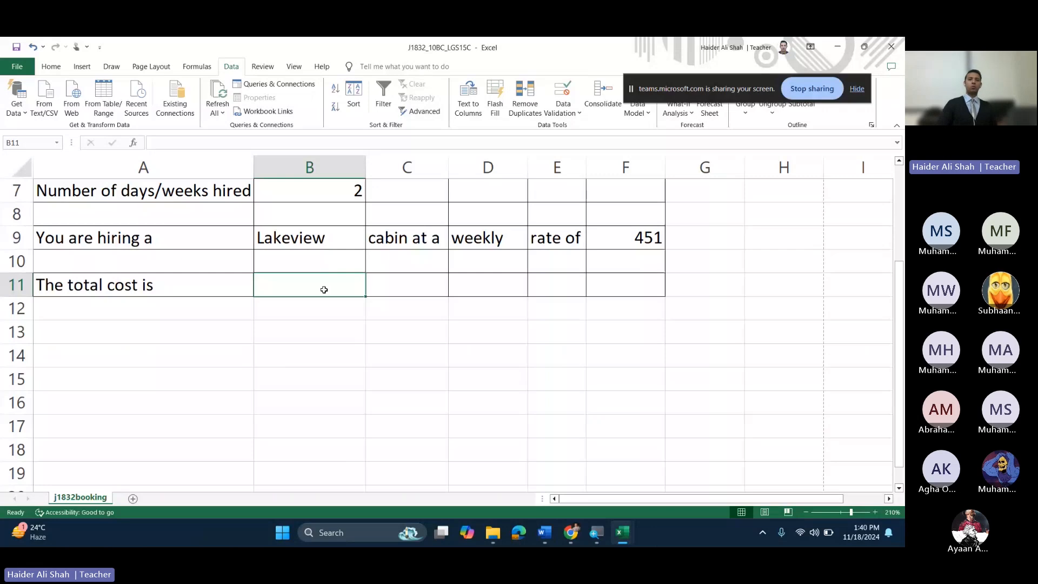
{"action": "type", "text": "="}
{"action": "scroll", "coordinate": [854, 357], "scroll_direction": "up", "scroll_amount": 1}
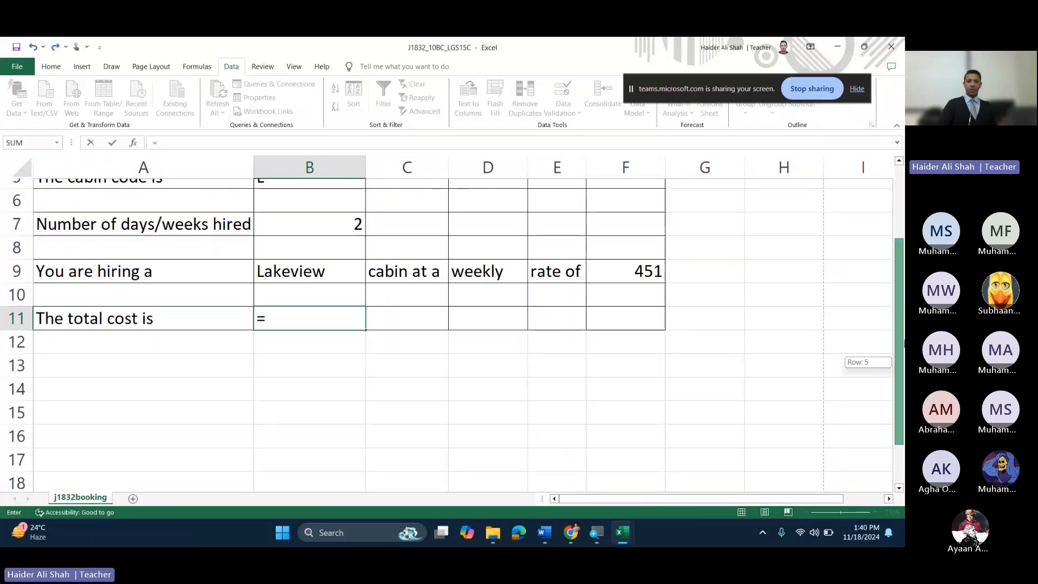
{"action": "left_click", "coordinate": [327, 215]}
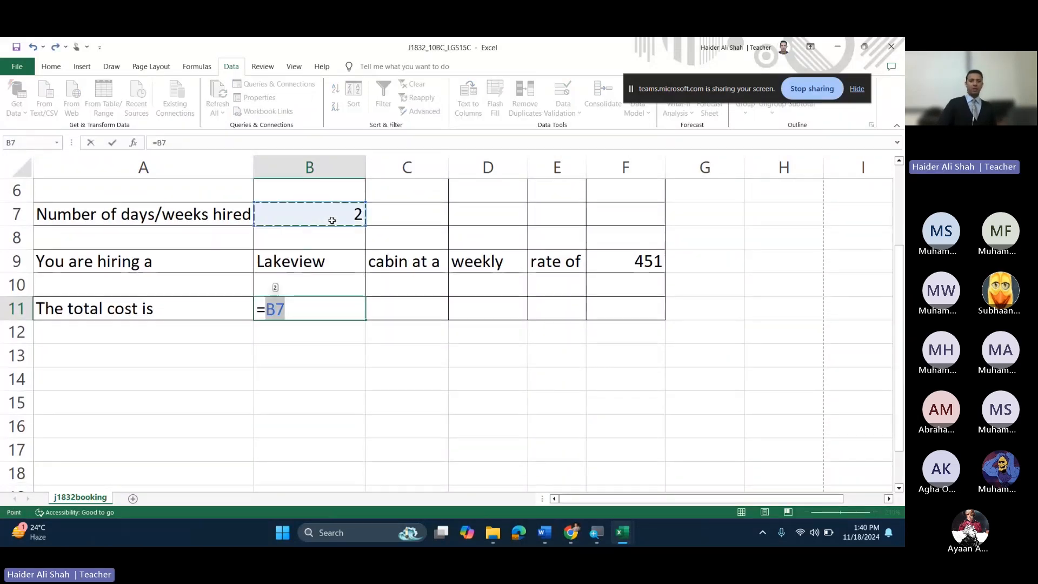
{"action": "type", "text": "*"}
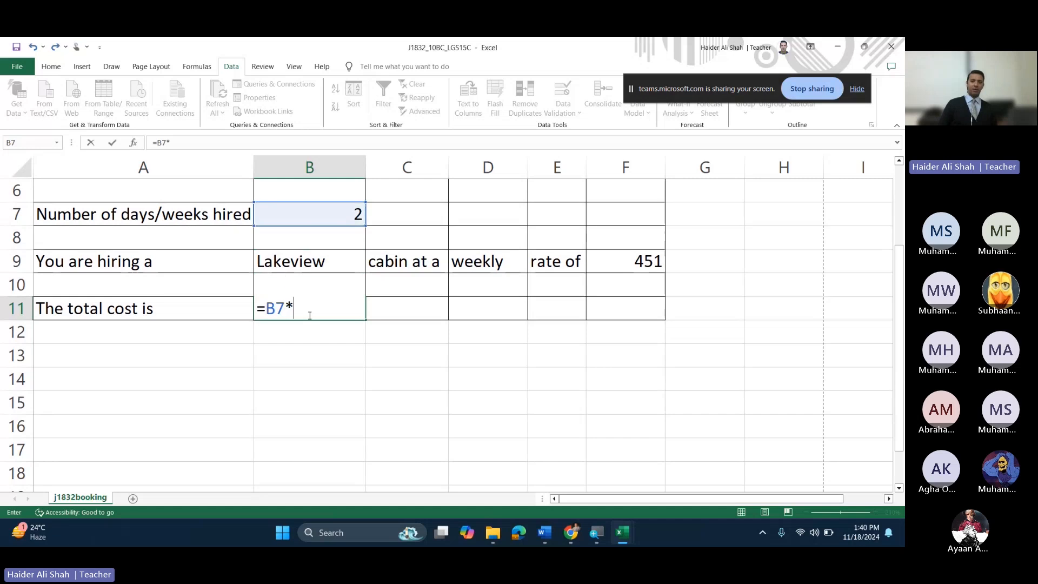
{"action": "left_click", "coordinate": [649, 263]}
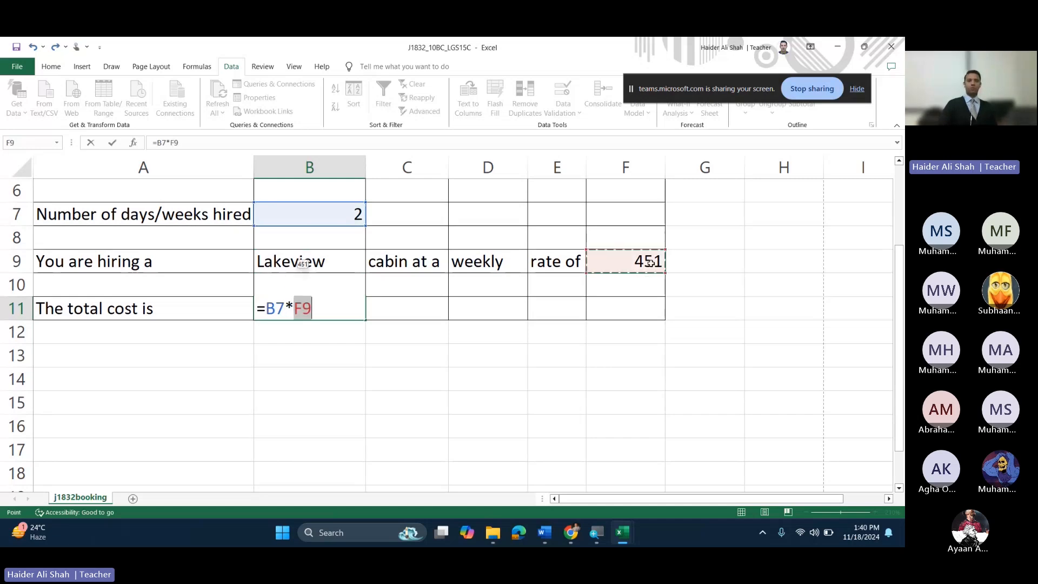
{"action": "key", "text": "Return"}
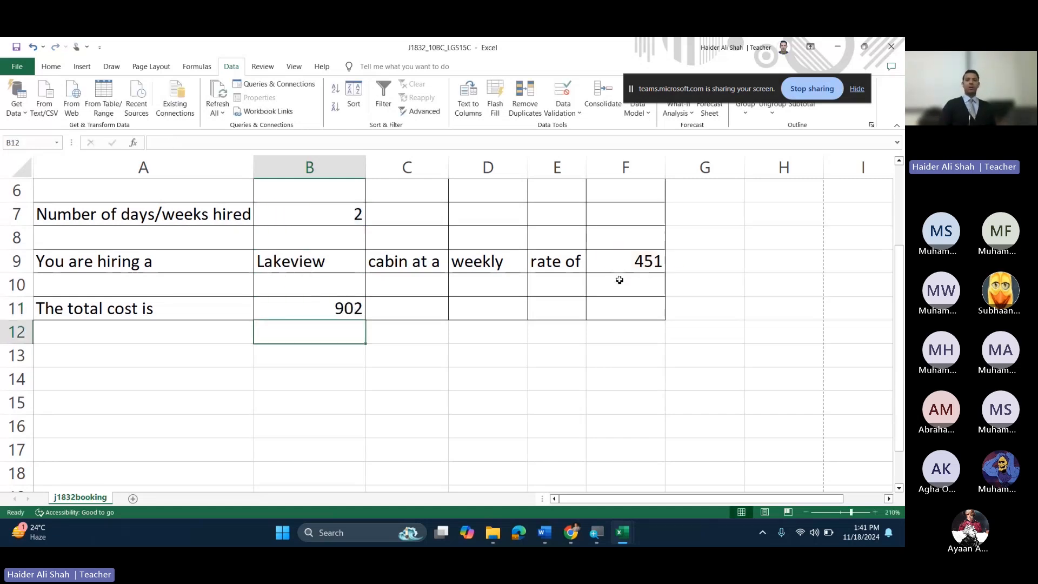
Step: Select the weekly rate cell F9 together with the total cost cell B11
{"action": "left_click", "coordinate": [641, 264]}
{"action": "left_click", "coordinate": [301, 308], "text": "ctrl"}
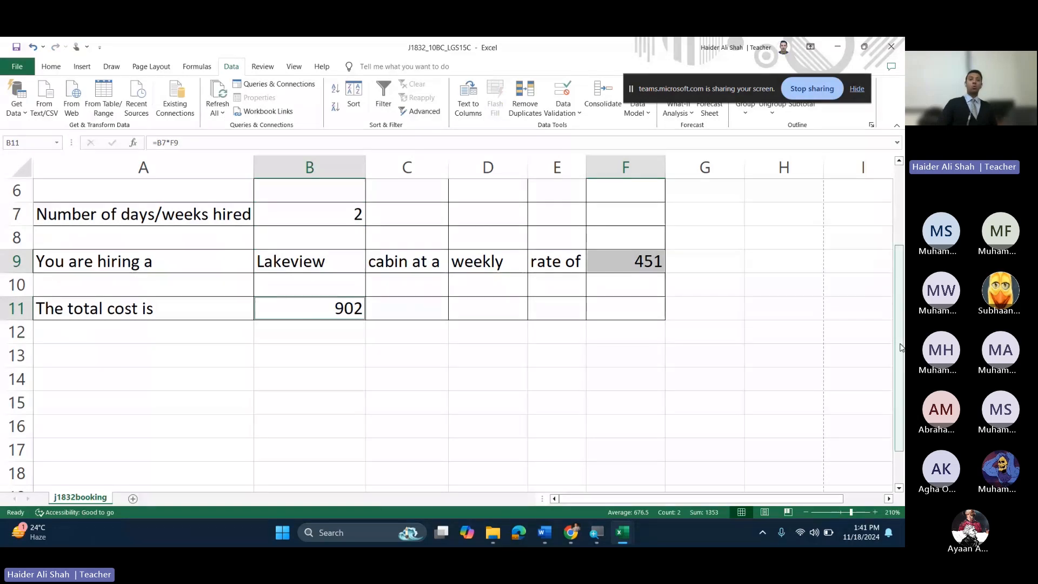
{"action": "scroll", "coordinate": [900, 347], "scroll_direction": "up", "scroll_amount": 2}
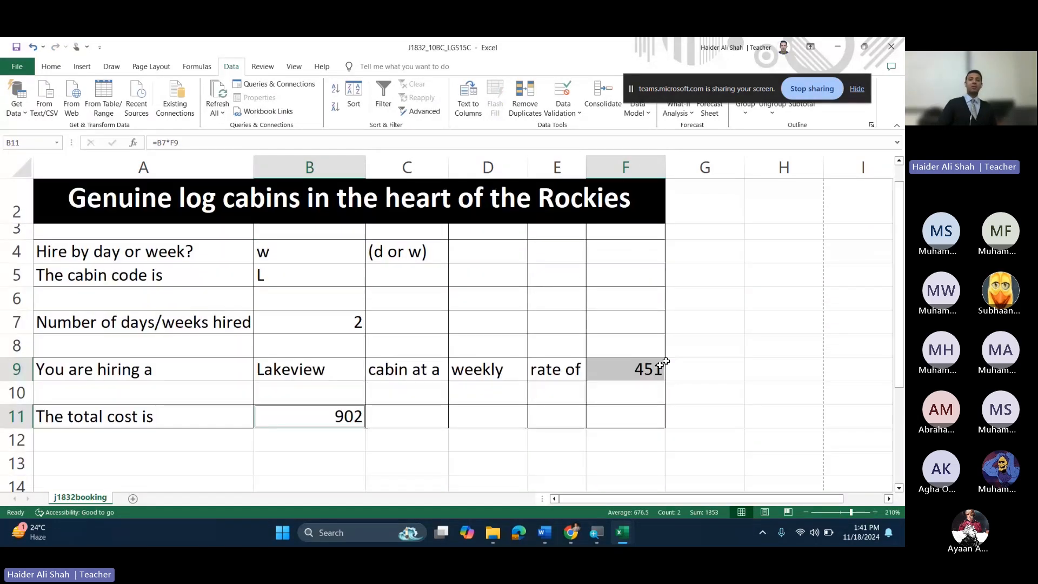
Step: Format F9 and B11 as Currency with the $ symbol, showing $451.00 and $902.00
{"action": "mouse_move", "coordinate": [575, 535]}
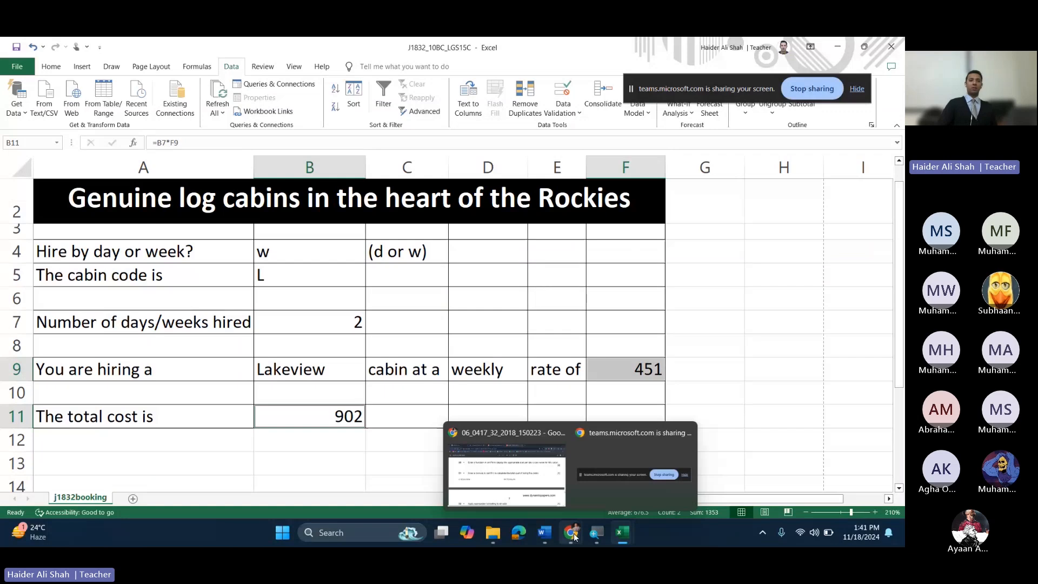
{"action": "left_click", "coordinate": [51, 67]}
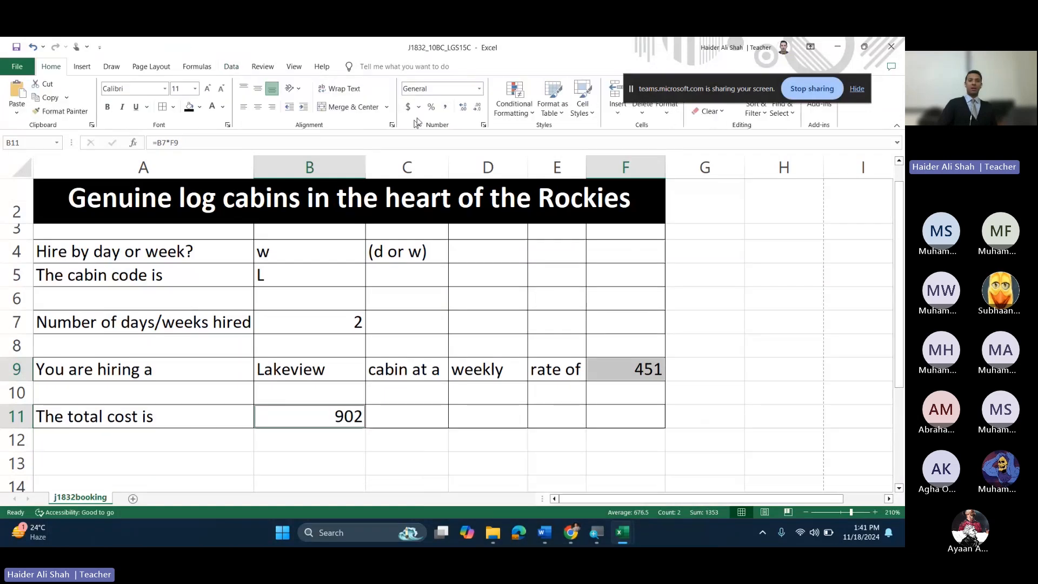
{"action": "left_click", "coordinate": [484, 126]}
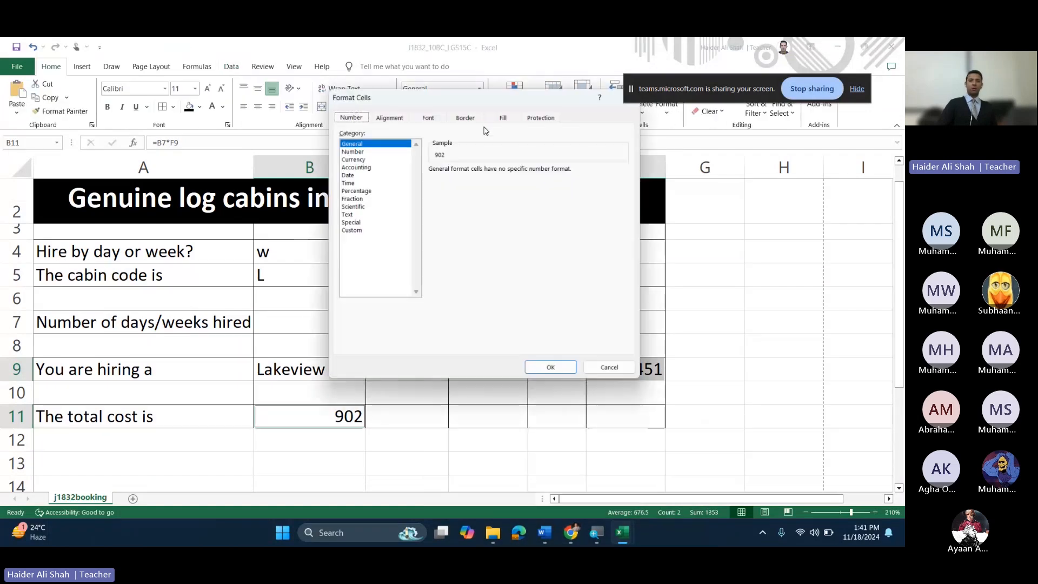
{"action": "left_click", "coordinate": [352, 159]}
{"action": "left_click", "coordinate": [628, 184]}
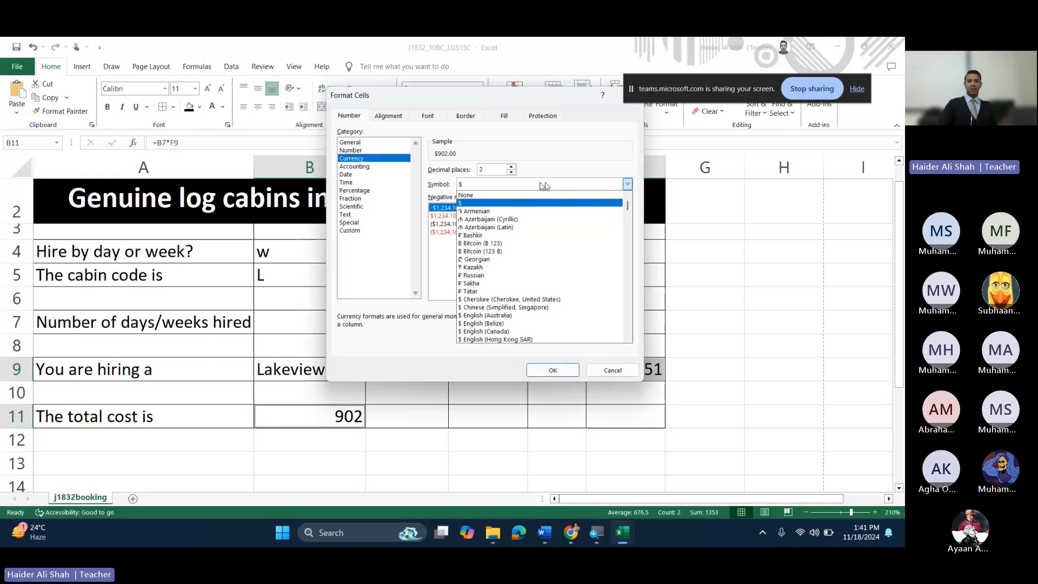
{"action": "left_click", "coordinate": [553, 157]}
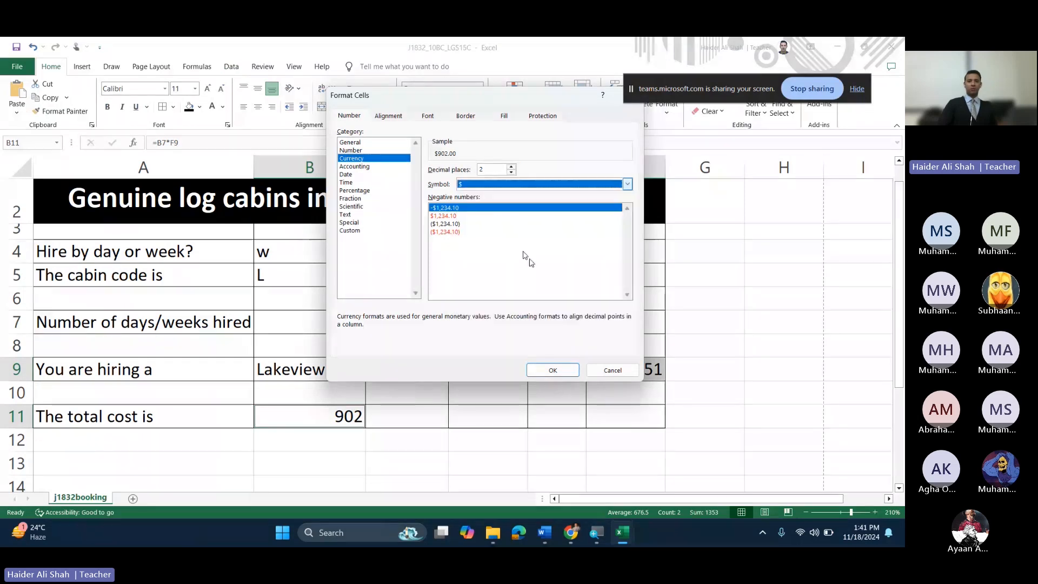
{"action": "left_click", "coordinate": [553, 371]}
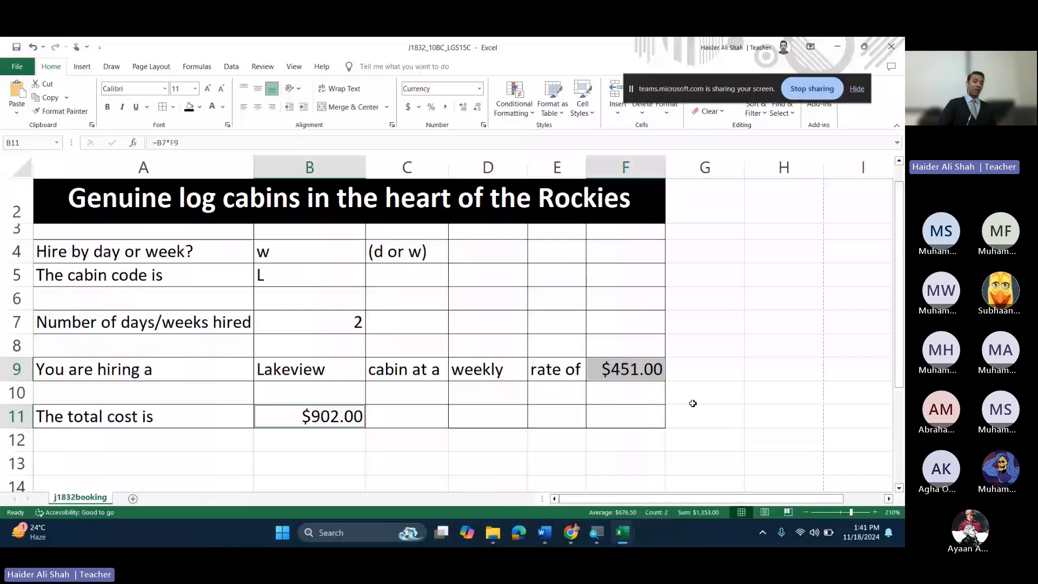
{"action": "left_click", "coordinate": [318, 428]}
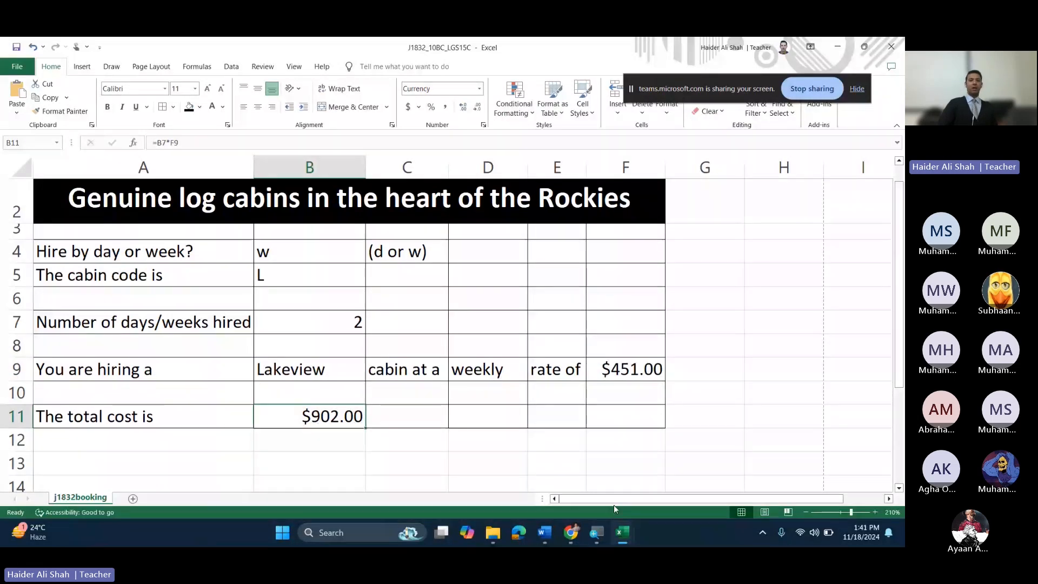
Step: Bring the exam question paper to the front in Chrome and scroll down
{"action": "mouse_move", "coordinate": [572, 540]}
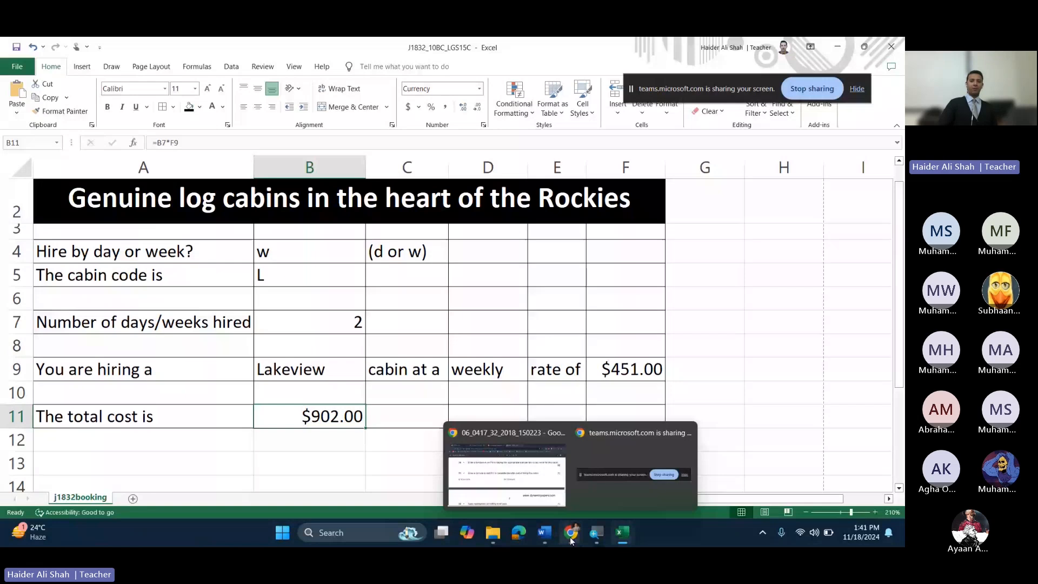
{"action": "left_click", "coordinate": [503, 468]}
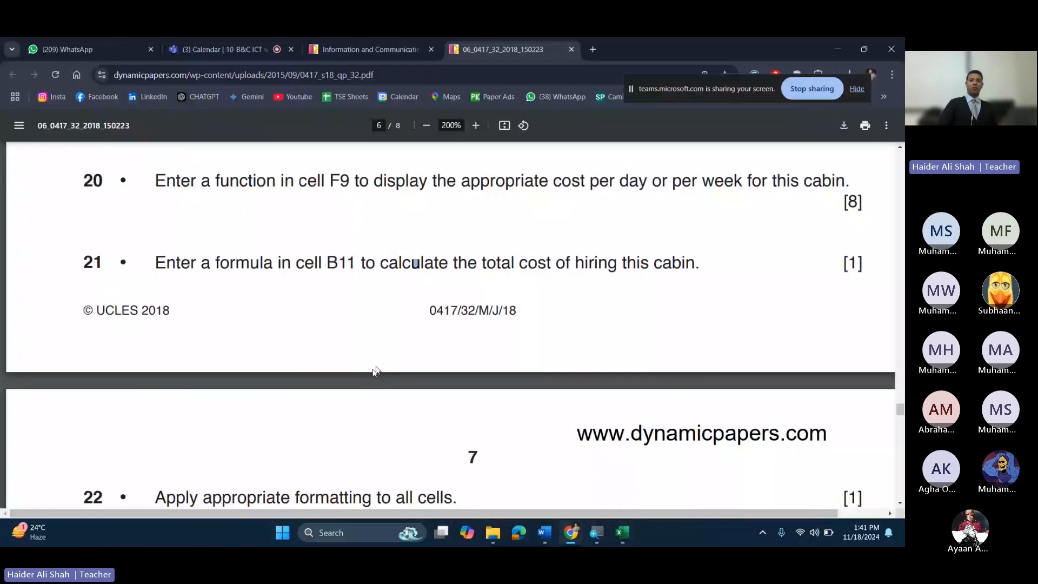
{"action": "scroll", "coordinate": [376, 371], "scroll_direction": "down", "scroll_amount": 5}
Step: Back in the workbook, select the booking area A1:F11, then clear the selection
{"action": "mouse_move", "coordinate": [623, 535]}
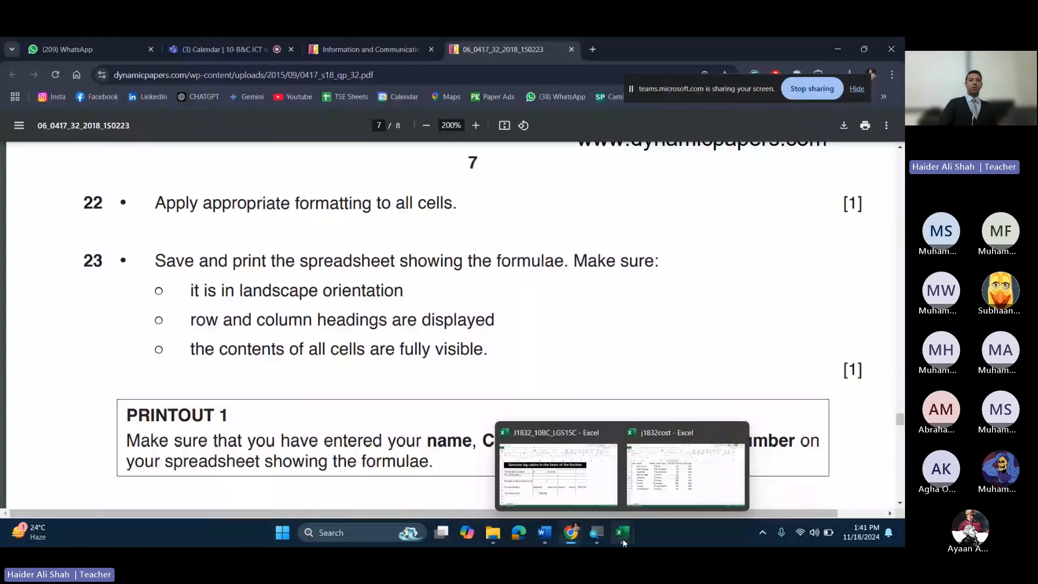
{"action": "left_click", "coordinate": [557, 465]}
{"action": "left_click", "coordinate": [352, 331]}
{"action": "left_click", "coordinate": [487, 416]}
{"action": "left_click_drag", "start_coordinate": [628, 420], "coordinate": [93, 196]}
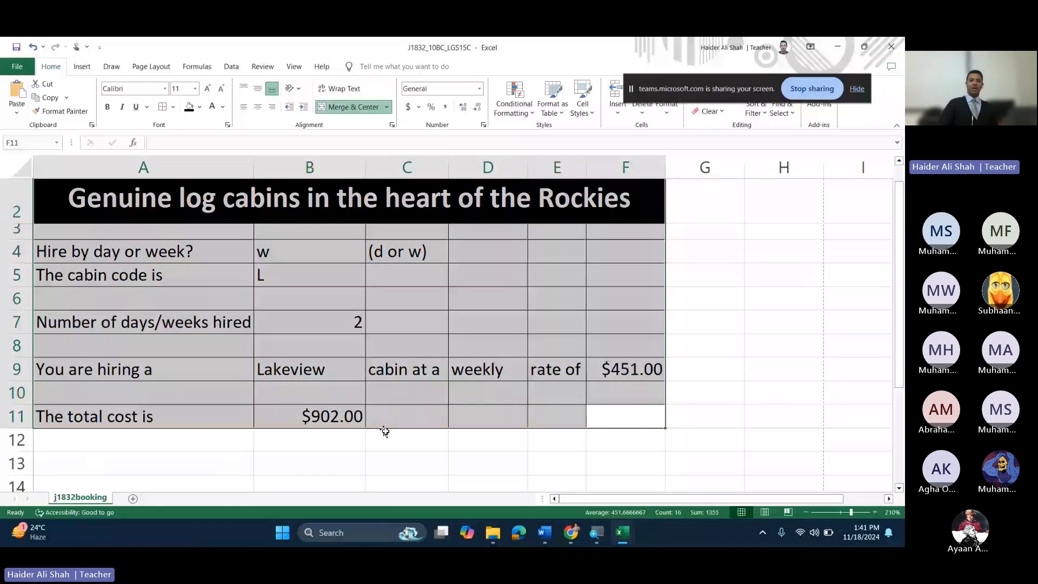
{"action": "left_click", "coordinate": [404, 416]}
Step: Highlight 'showing the formulae' in question 23, then minimise Chrome
{"action": "key", "text": "alt+Tab"}
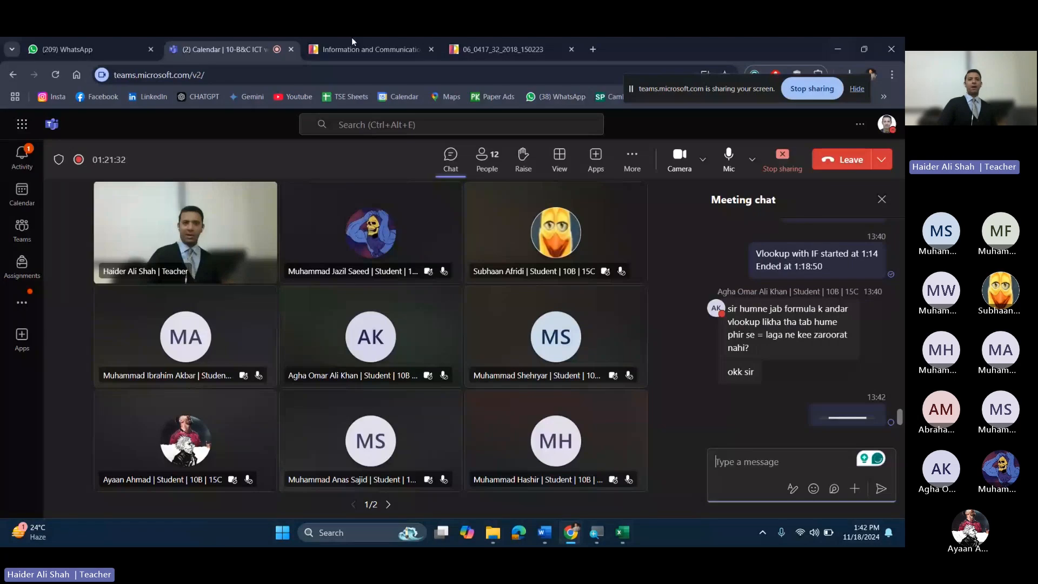
{"action": "left_click", "coordinate": [472, 41]}
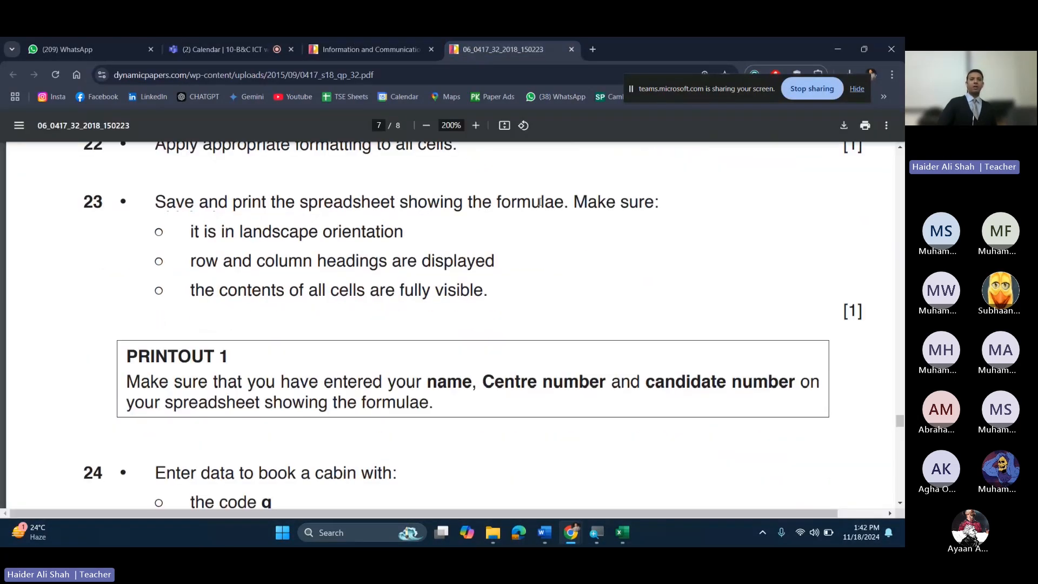
{"action": "left_click_drag", "start_coordinate": [400, 203], "coordinate": [559, 202]}
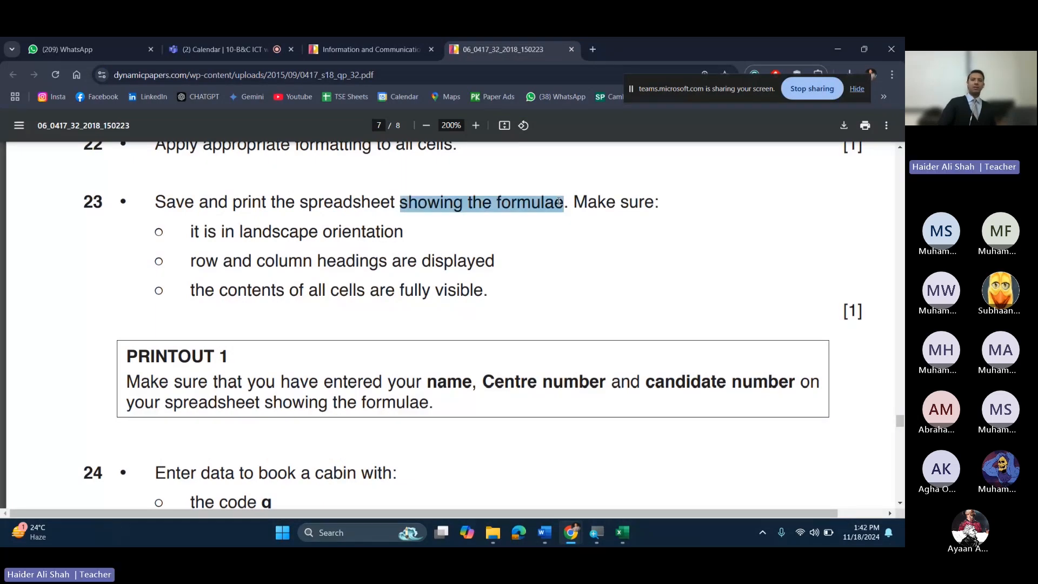
{"action": "left_click", "coordinate": [420, 186]}
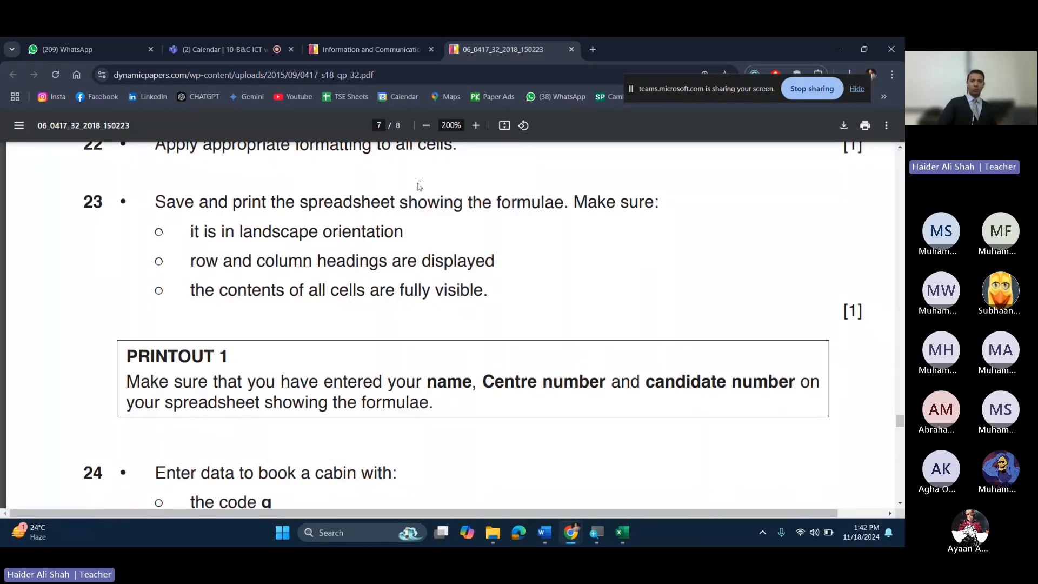
{"action": "left_click_drag", "start_coordinate": [420, 185], "coordinate": [586, 202]}
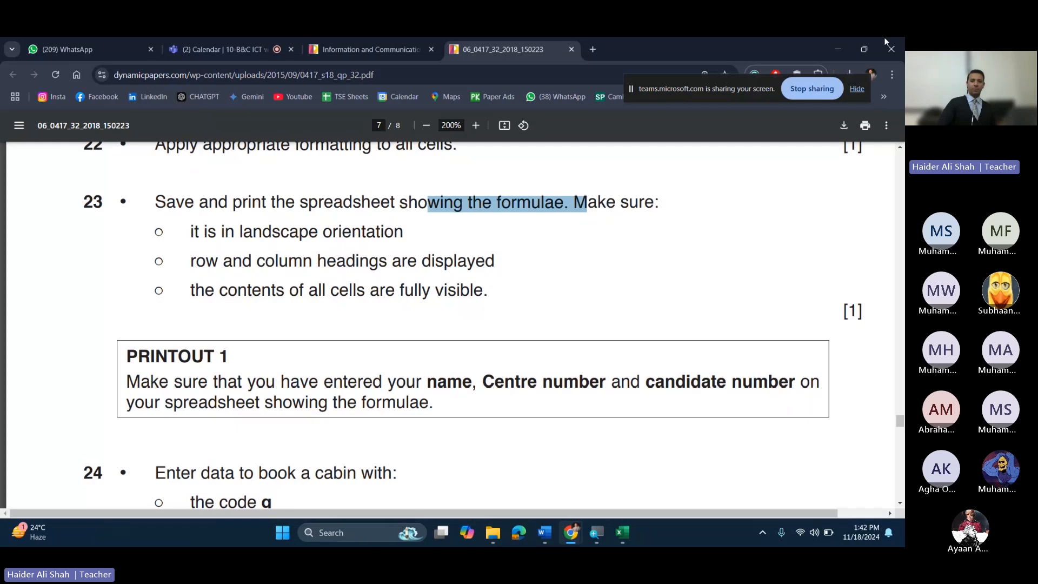
{"action": "left_click", "coordinate": [886, 42]}
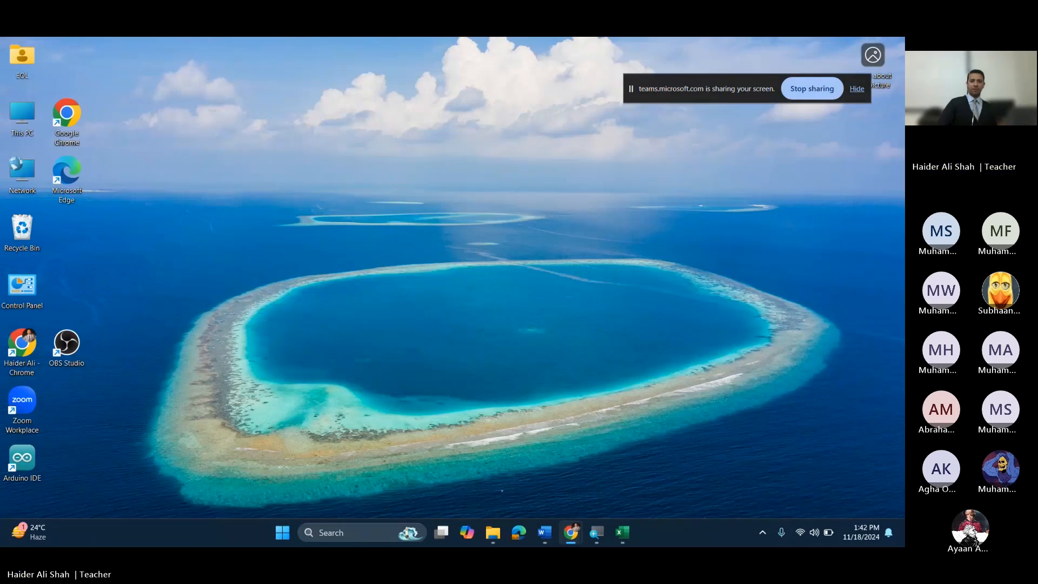
Step: Commit F9 and turn on Show Formulas so cells like B11 display =B7*F9
{"action": "left_click", "coordinate": [631, 536]}
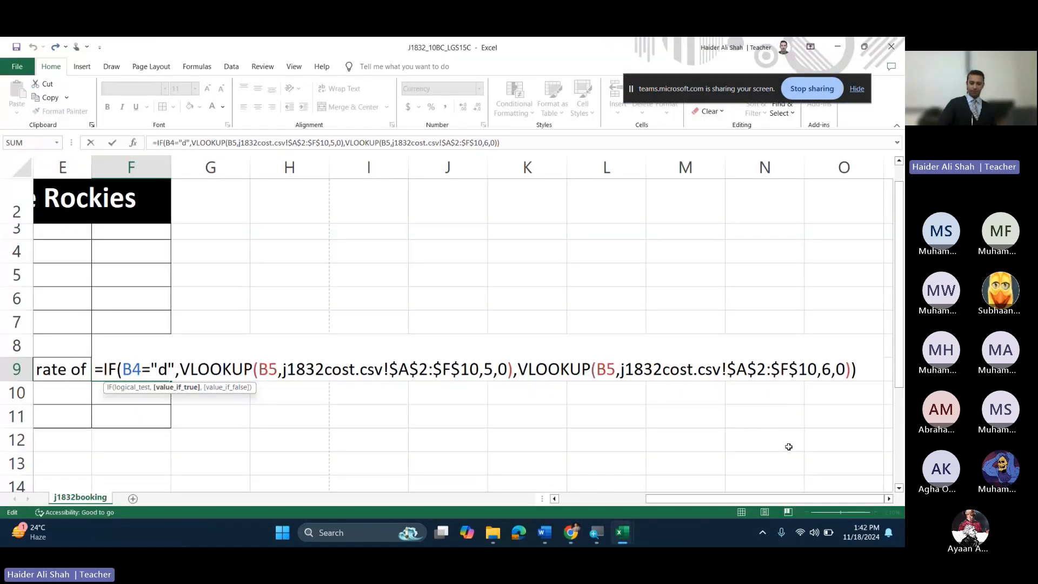
{"action": "key", "text": "Return"}
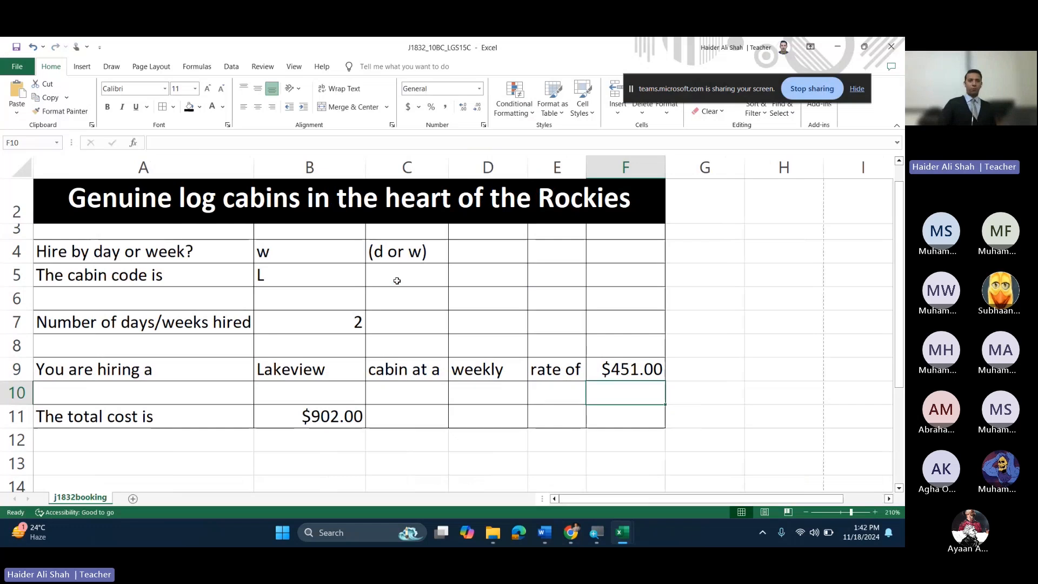
{"action": "left_click", "coordinate": [210, 66]}
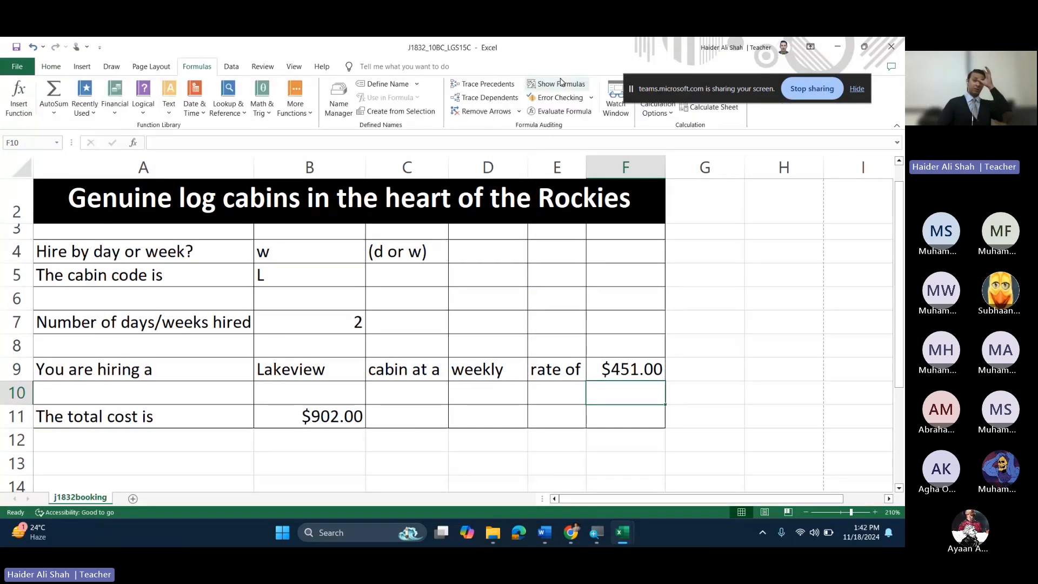
{"action": "left_click", "coordinate": [561, 84]}
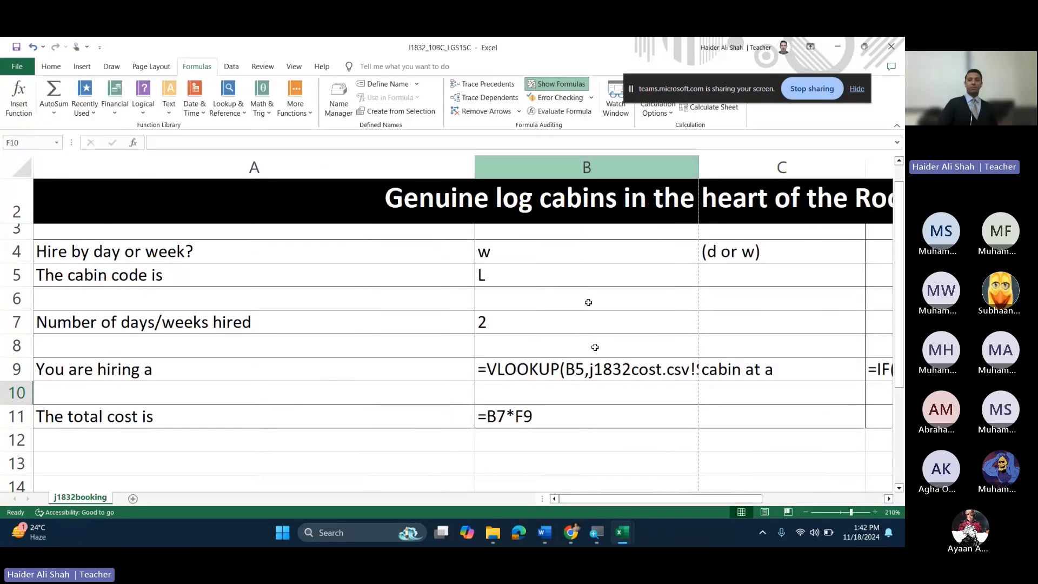
{"action": "left_click_drag", "start_coordinate": [739, 498], "coordinate": [747, 514]}
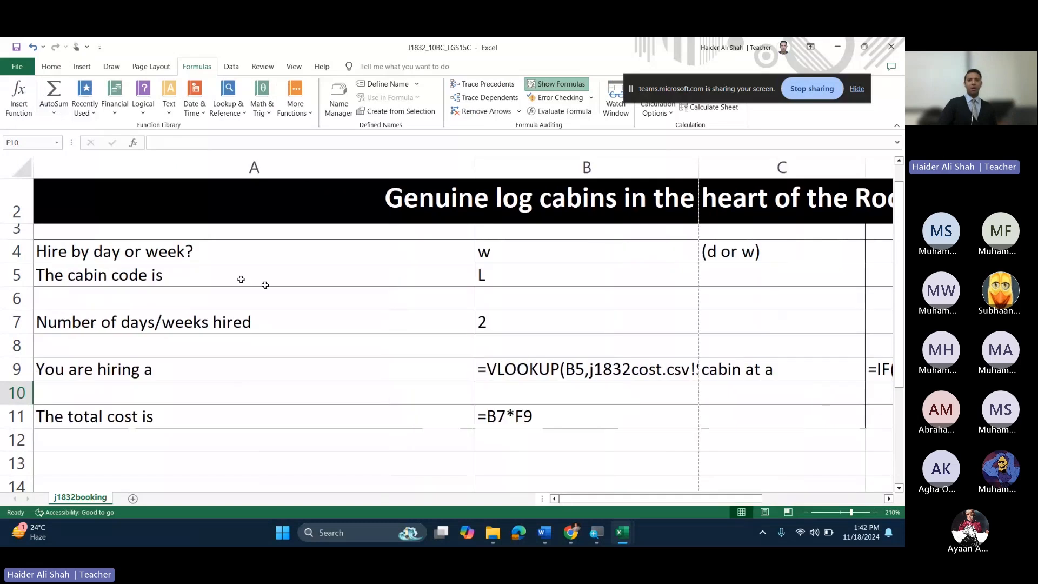
{"action": "left_click", "coordinate": [572, 535]}
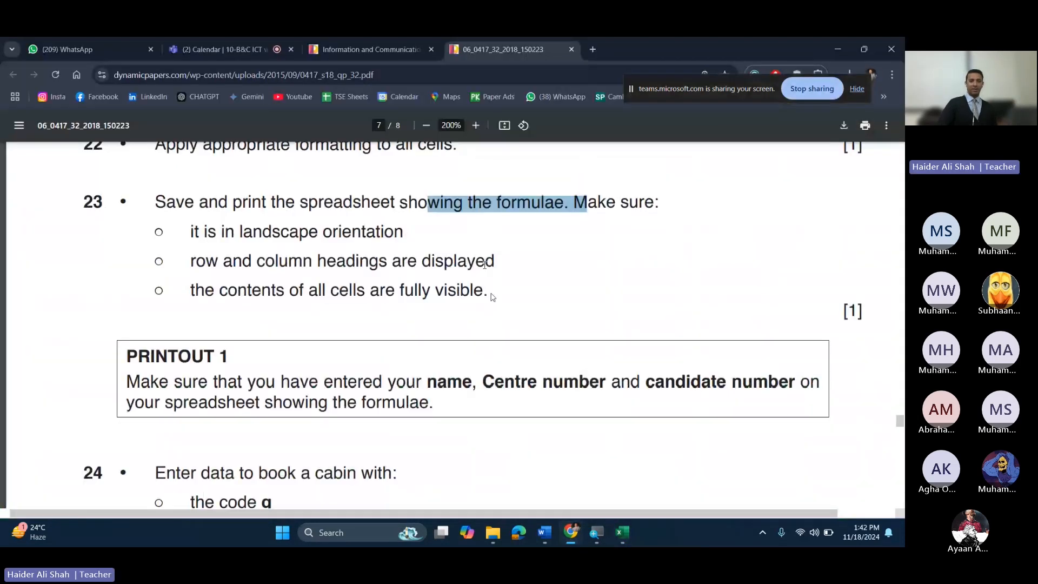
Step: Highlight question 23's landscape requirement, check the Teams tab, then return to the workbook
{"action": "left_click", "coordinate": [492, 296]}
{"action": "left_click_drag", "start_coordinate": [240, 231], "coordinate": [366, 232]}
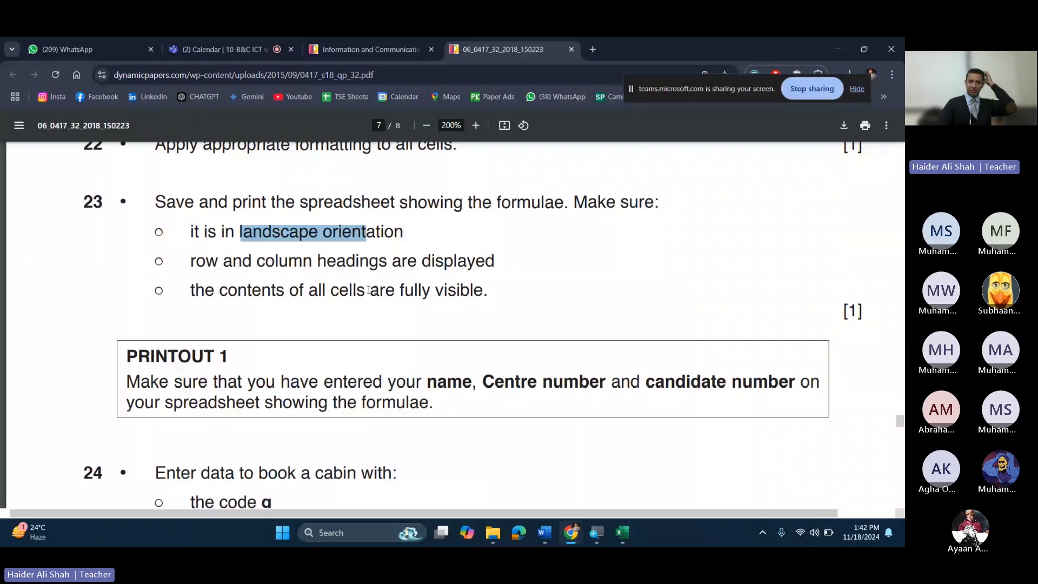
{"action": "left_click", "coordinate": [369, 290]}
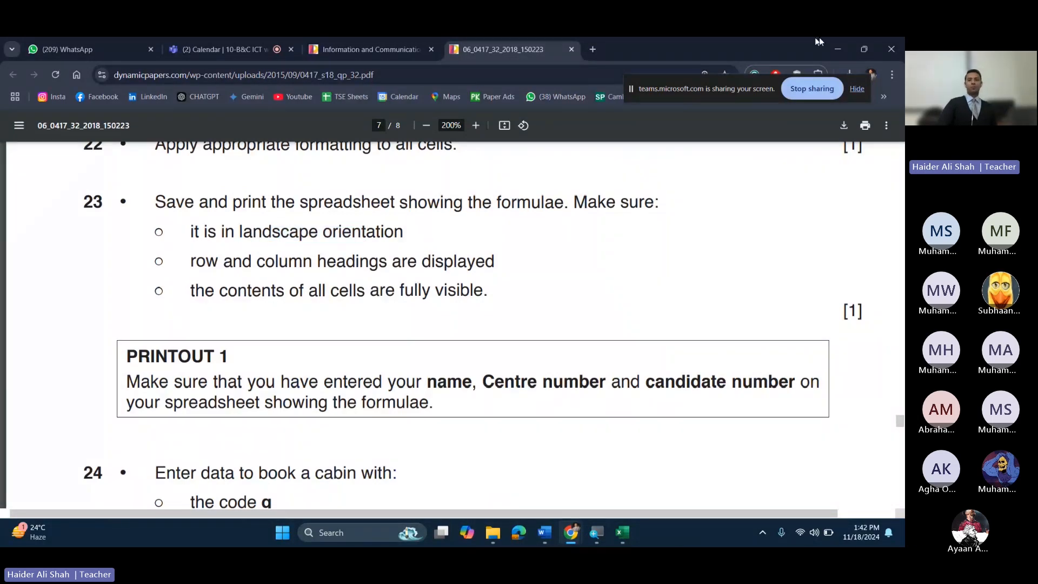
{"action": "left_click", "coordinate": [837, 49]}
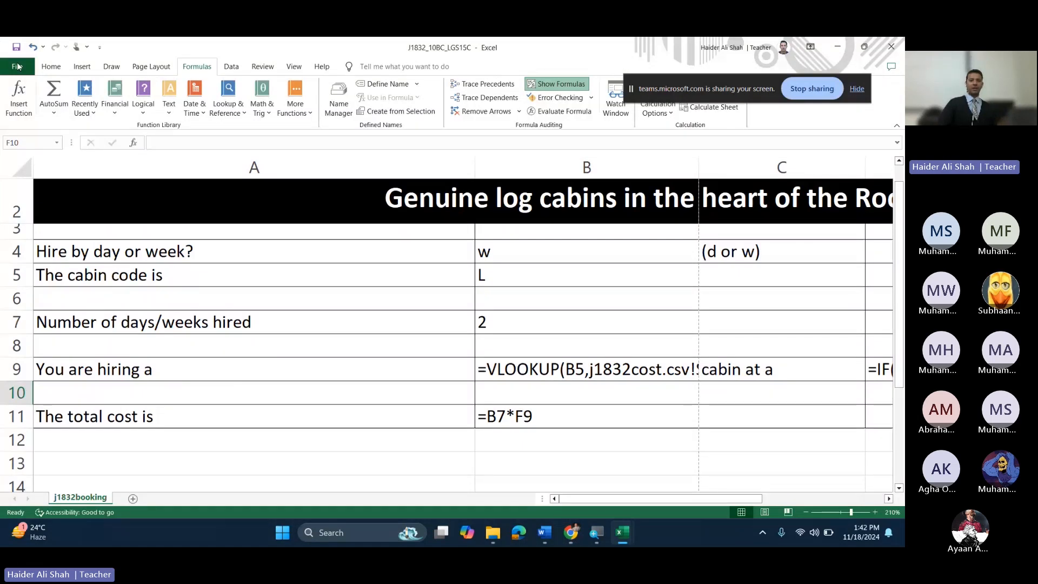
{"action": "key", "text": "alt+Tab"}
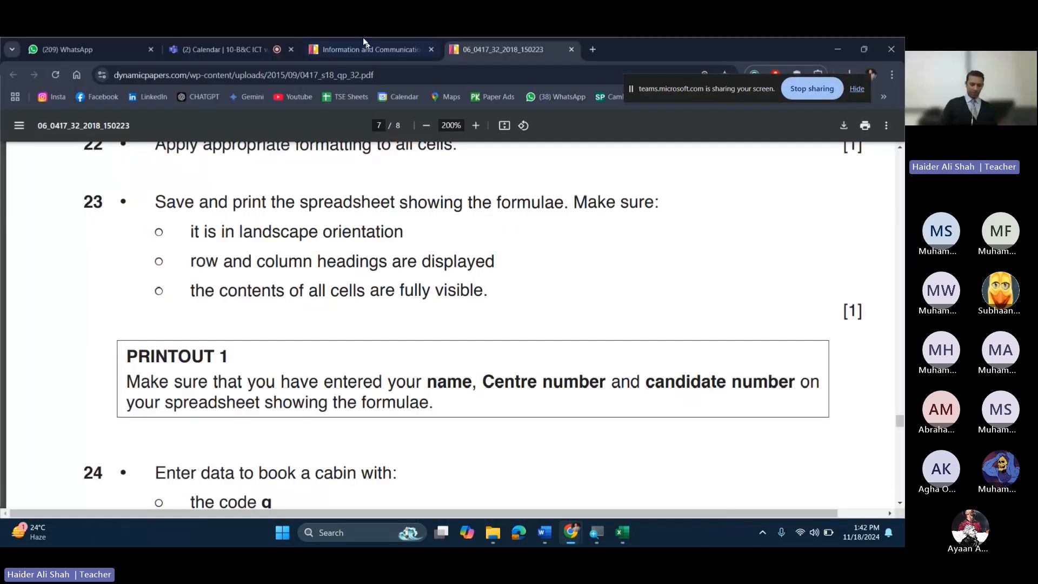
{"action": "left_click", "coordinate": [259, 42]}
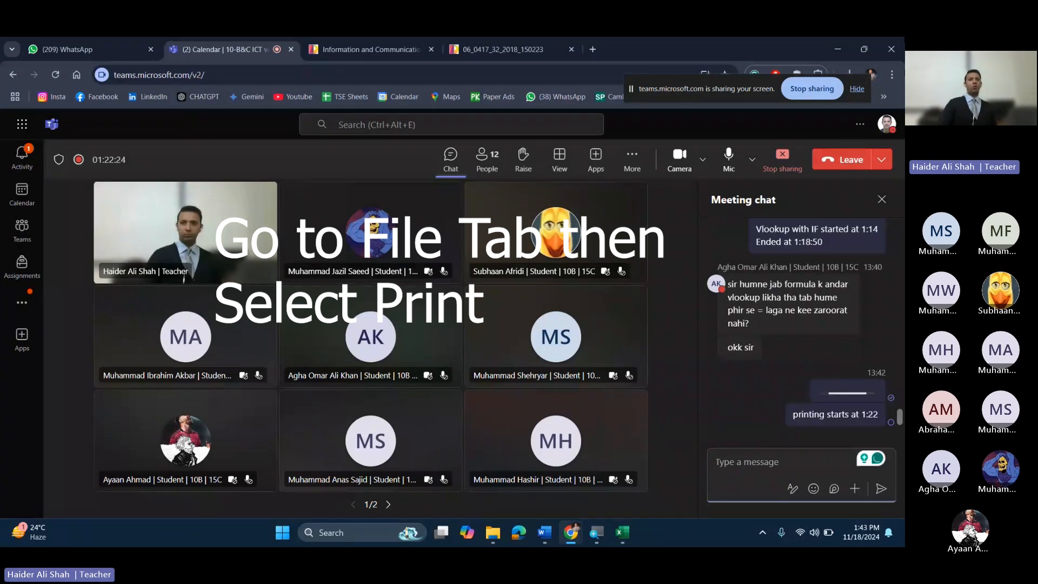
{"action": "key", "text": "alt+Tab"}
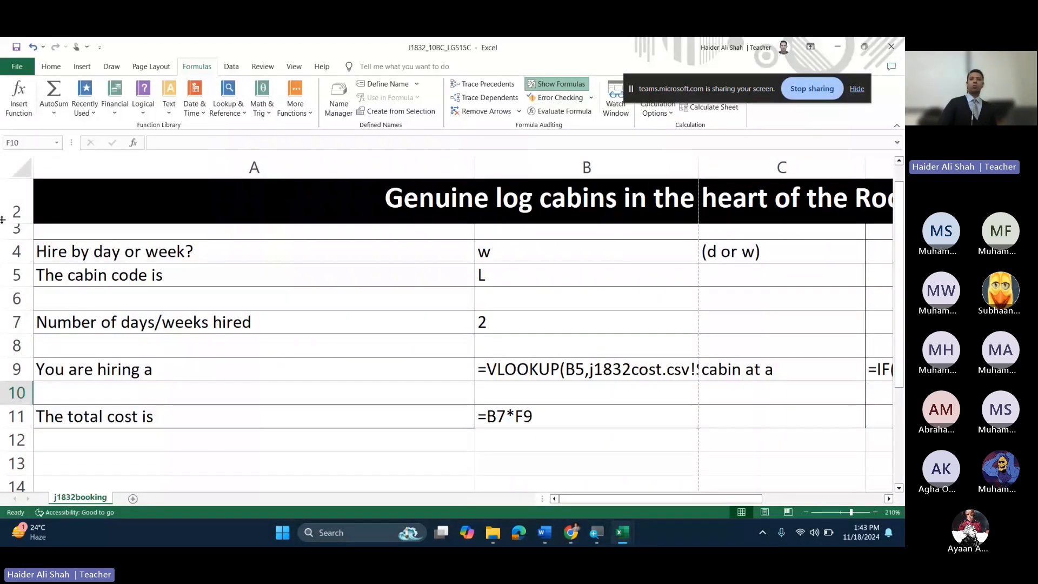
Step: In the print settings, set Landscape orientation and A4 paper size
{"action": "left_click", "coordinate": [17, 66]}
{"action": "left_click", "coordinate": [51, 296]}
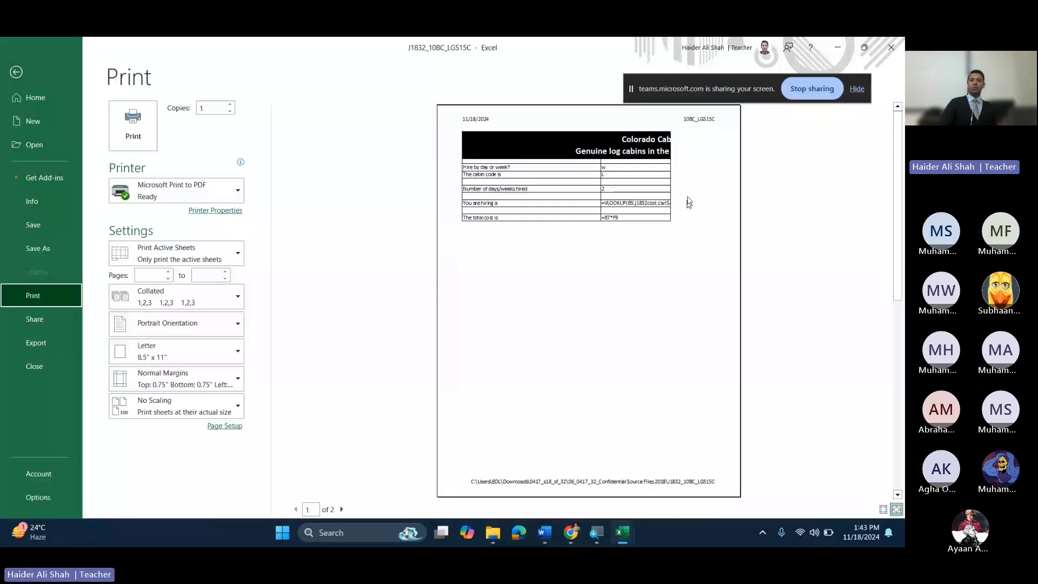
{"action": "left_click_drag", "start_coordinate": [703, 79], "coordinate": [638, 61]}
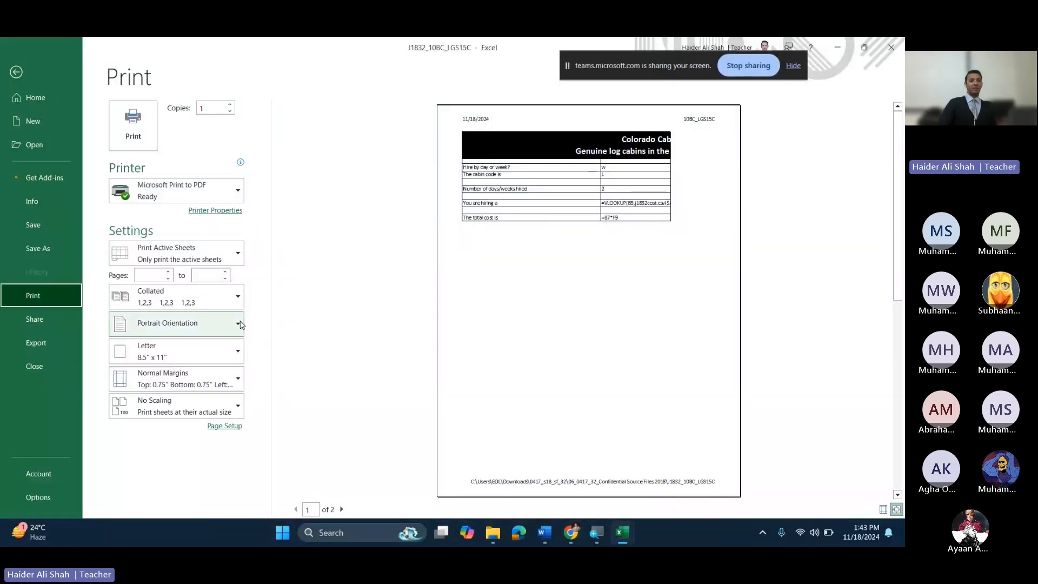
{"action": "left_click", "coordinate": [216, 325]}
{"action": "left_click", "coordinate": [178, 376]}
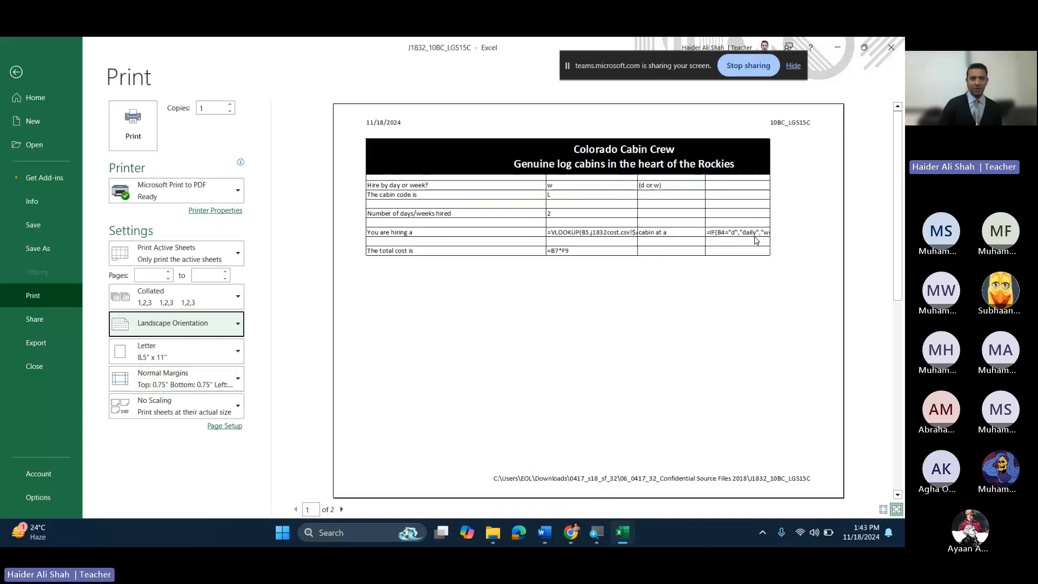
{"action": "left_click", "coordinate": [213, 358]}
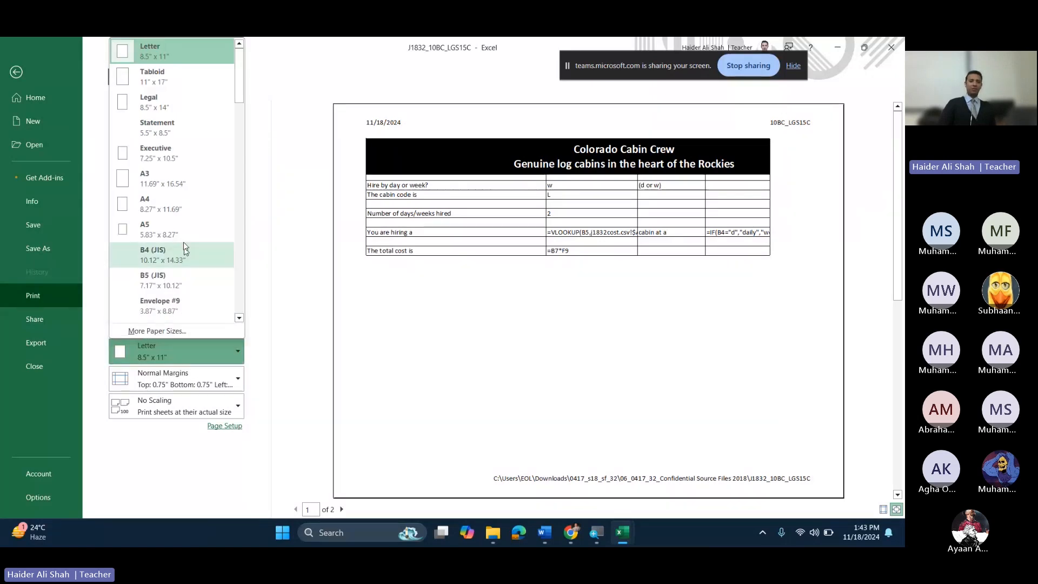
{"action": "left_click", "coordinate": [180, 206]}
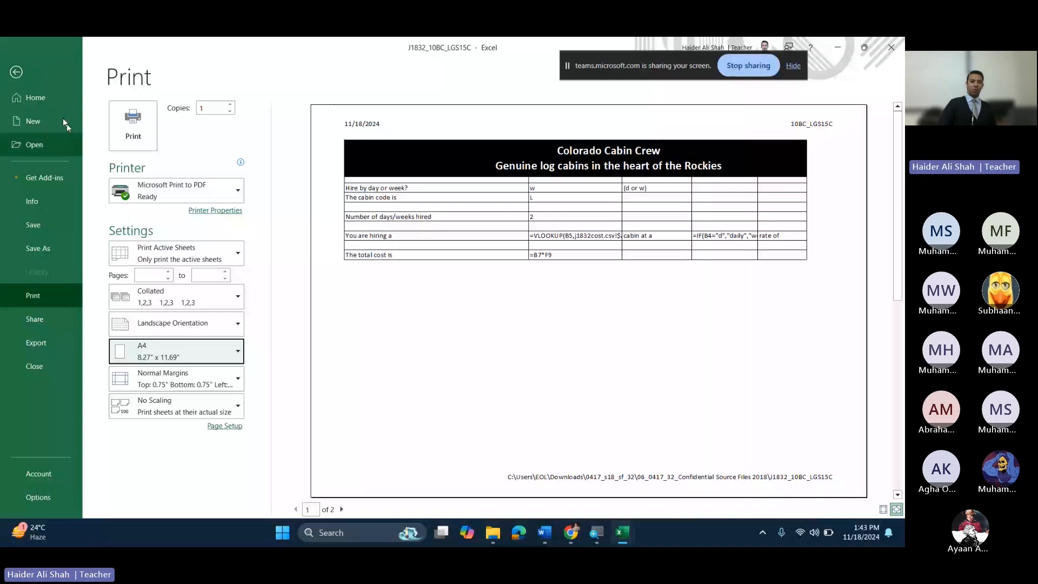
Step: Enable printing of row and column headings in Page Setup
{"action": "left_click", "coordinate": [236, 428]}
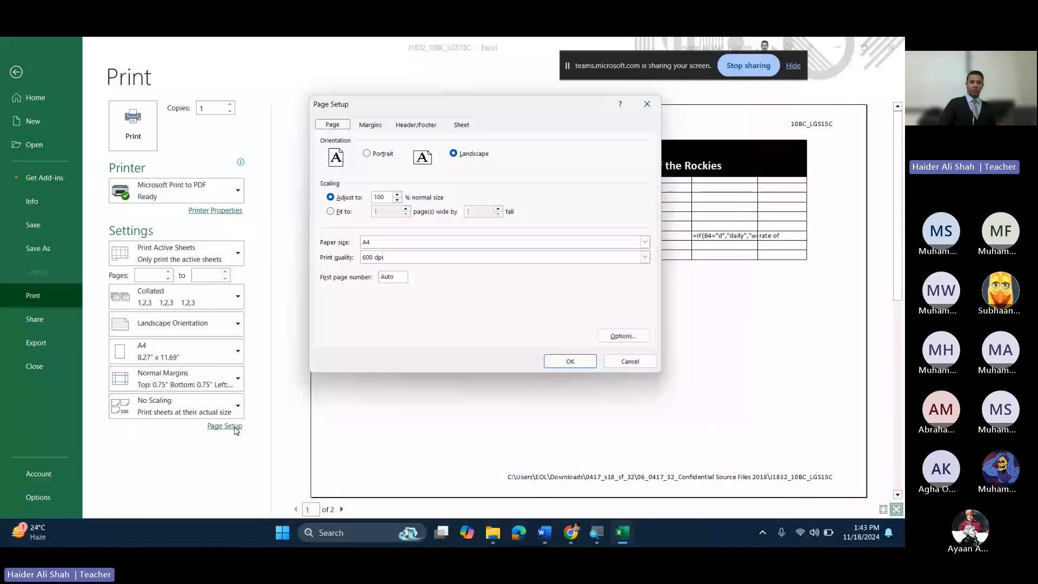
{"action": "left_click", "coordinate": [462, 124]}
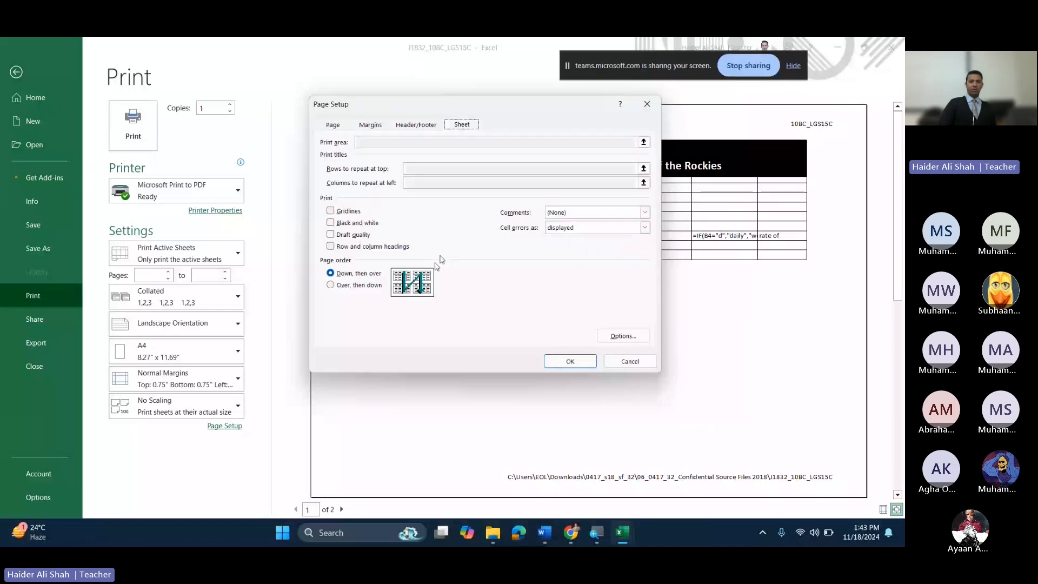
{"action": "left_click", "coordinate": [331, 247]}
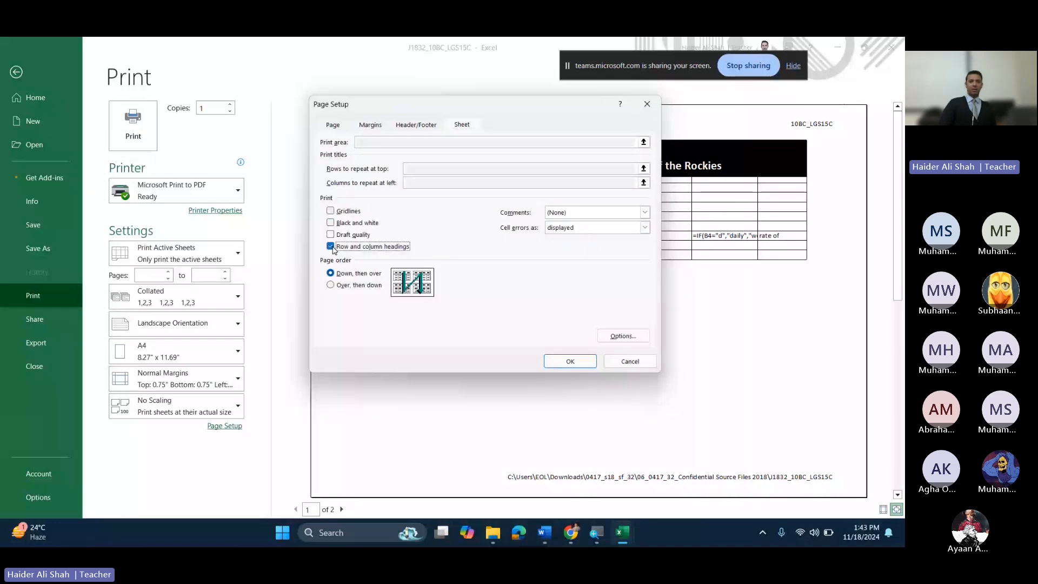
{"action": "left_click", "coordinate": [560, 361]}
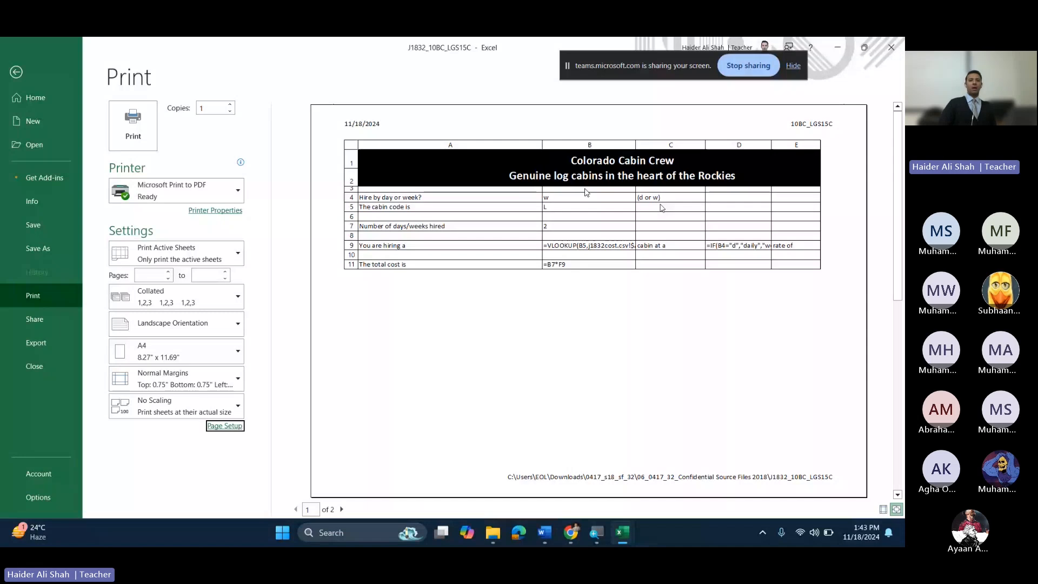
Step: In Page Break Preview, drag the page break past column F so A1:F11 fits Page 1
{"action": "left_click", "coordinate": [16, 72]}
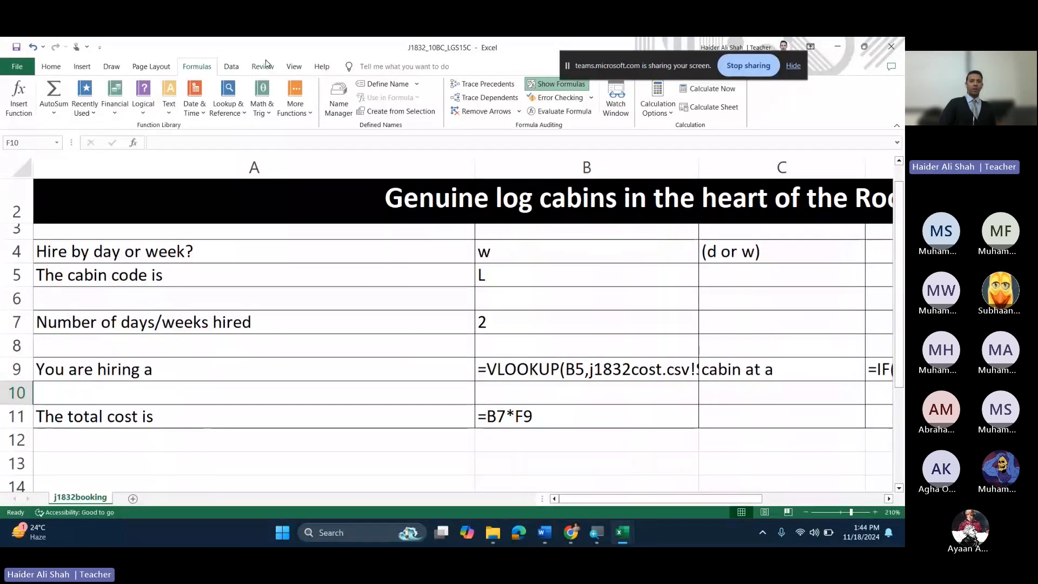
{"action": "left_click", "coordinate": [294, 66]}
{"action": "left_click", "coordinate": [51, 94]}
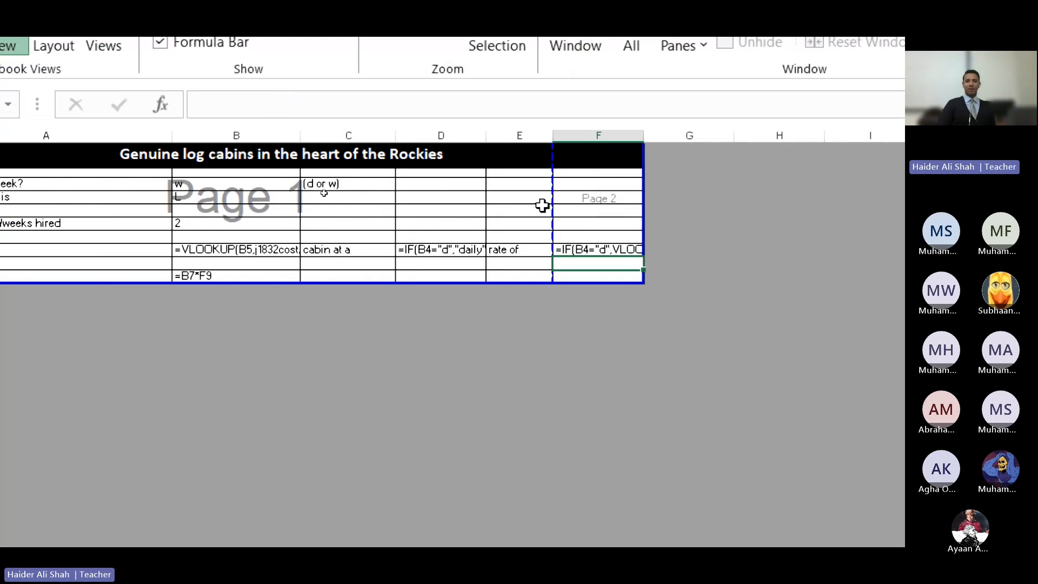
{"action": "left_click_drag", "start_coordinate": [552, 209], "coordinate": [640, 216]}
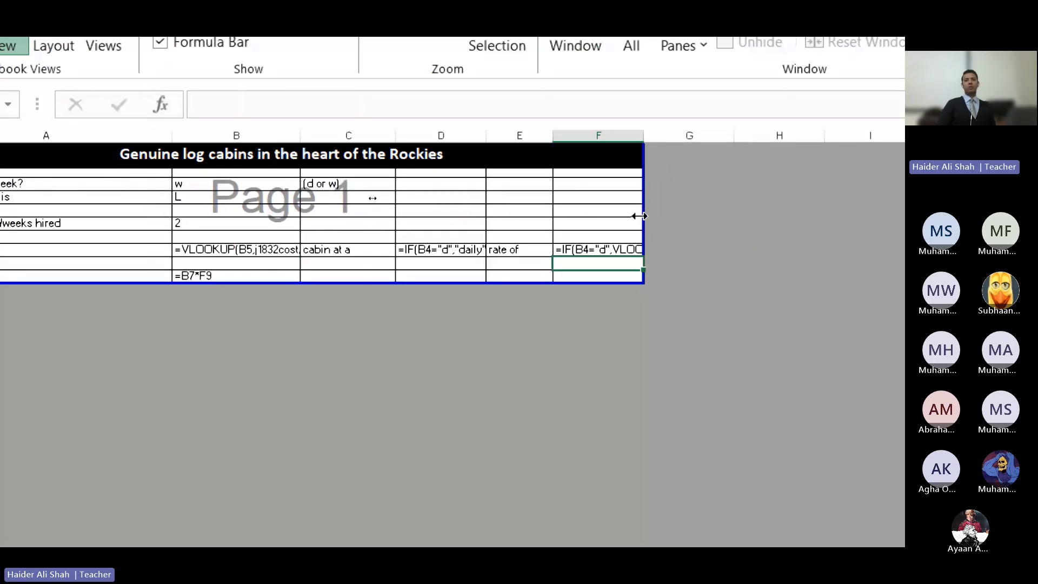
{"action": "key", "text": "ctrl+z"}
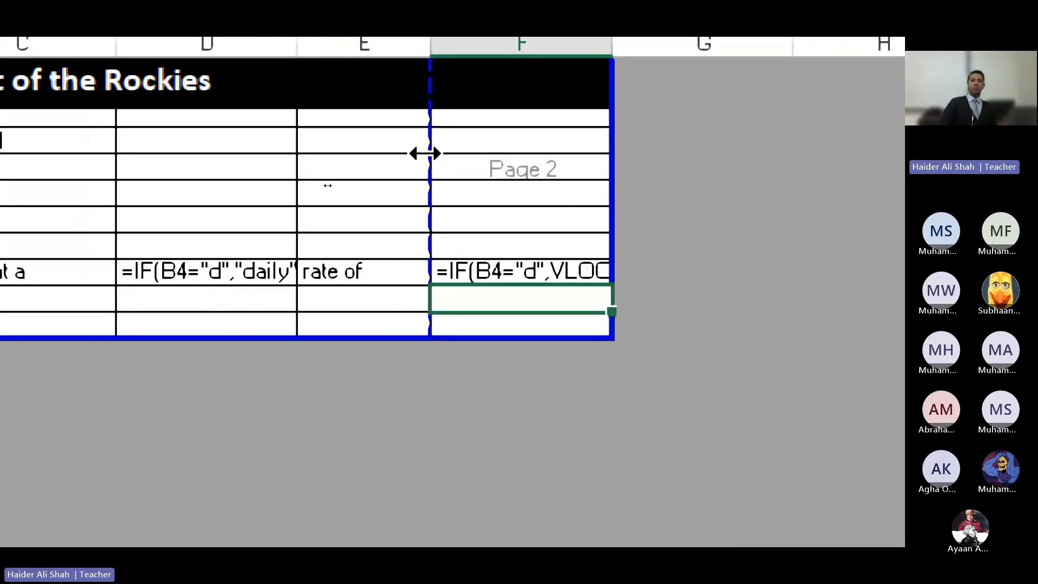
{"action": "left_click_drag", "start_coordinate": [566, 169], "coordinate": [594, 171]}
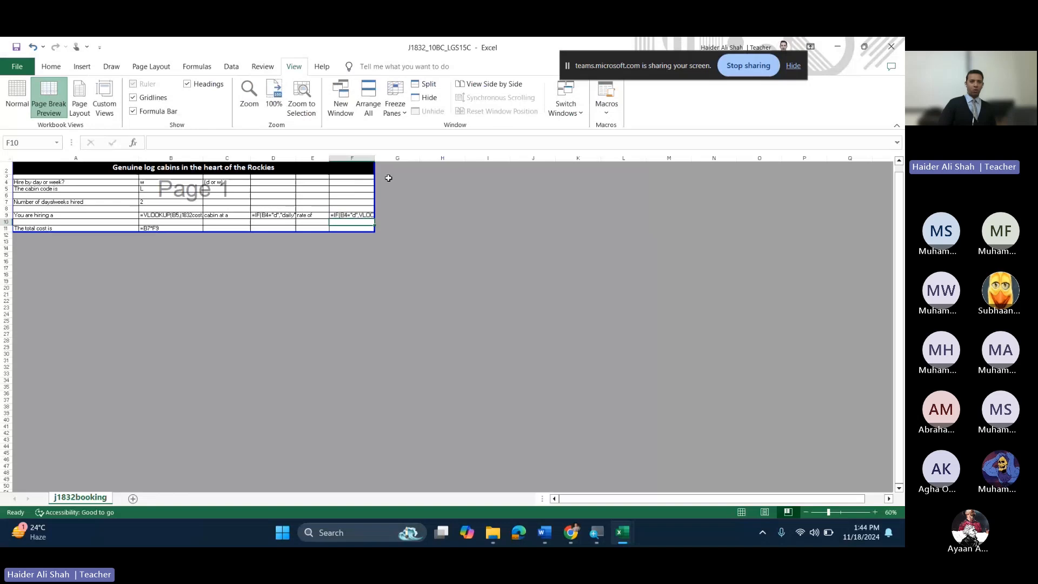
{"action": "left_click", "coordinate": [18, 67]}
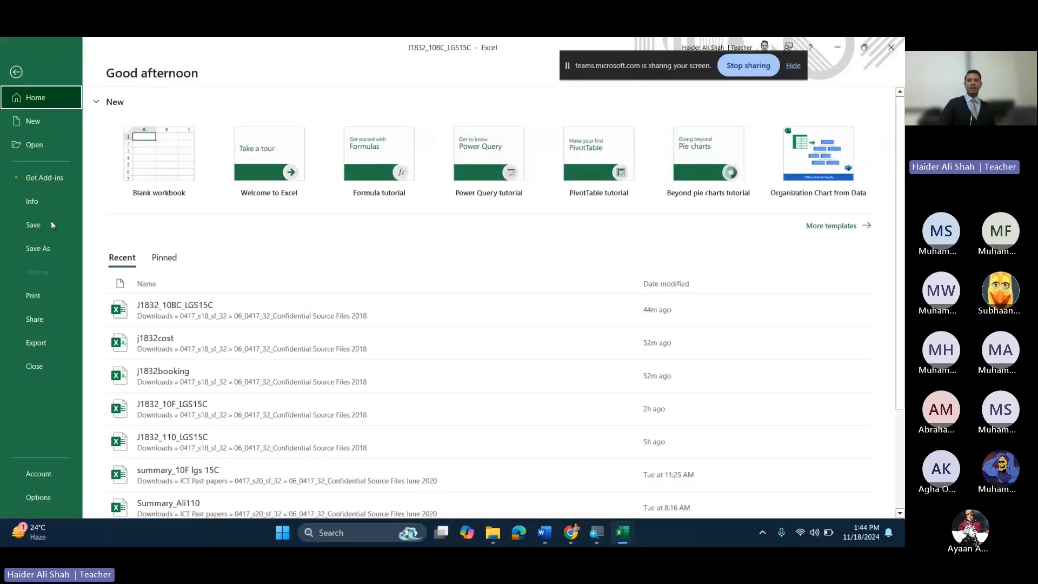
{"action": "key", "text": "ctrl+p"}
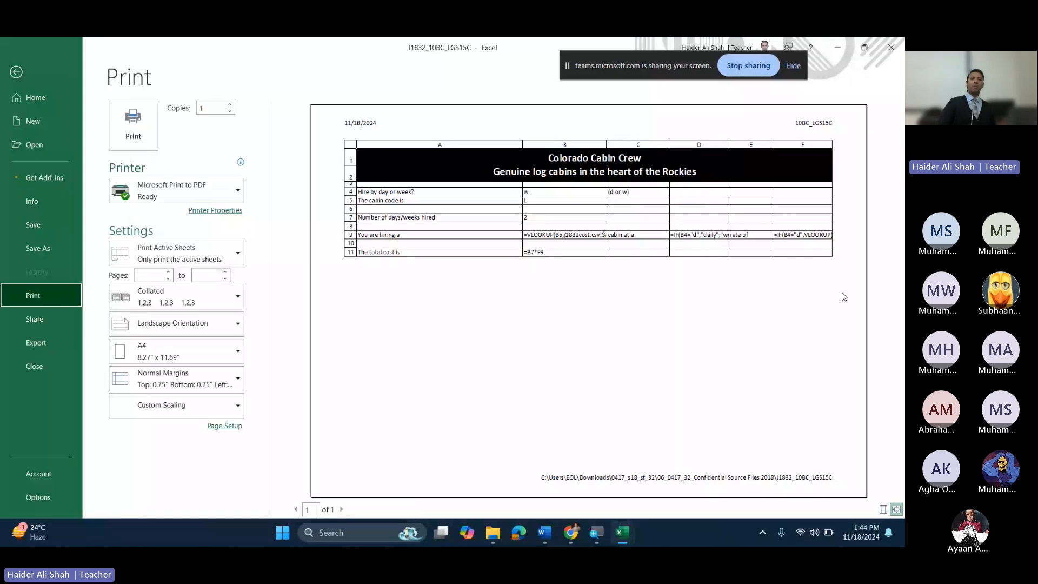
{"action": "left_click", "coordinate": [16, 72]}
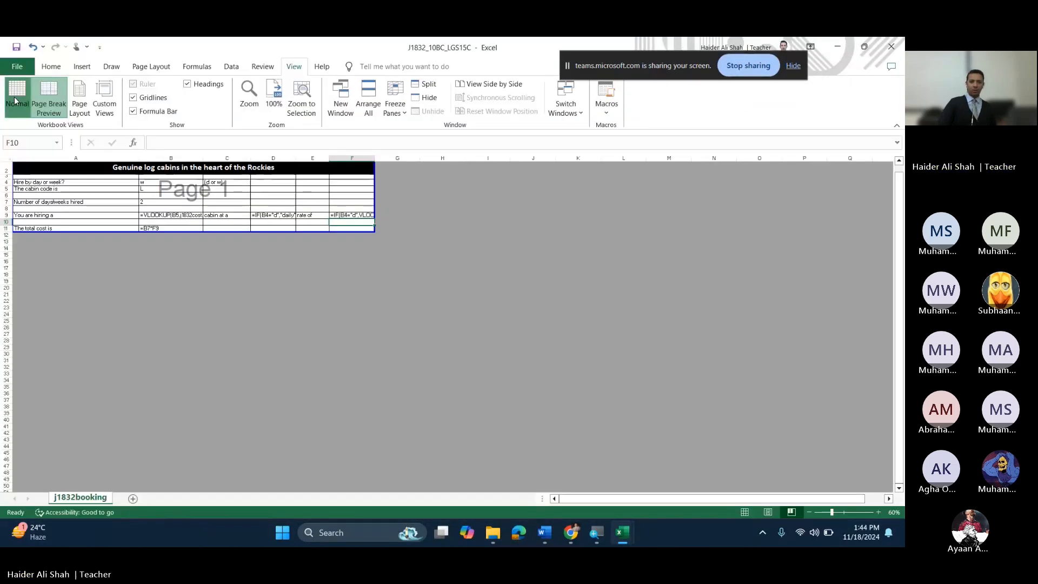
Step: Return to Normal view and resize columns: narrow A, C and E, widen B, autofit D
{"action": "left_click", "coordinate": [15, 101]}
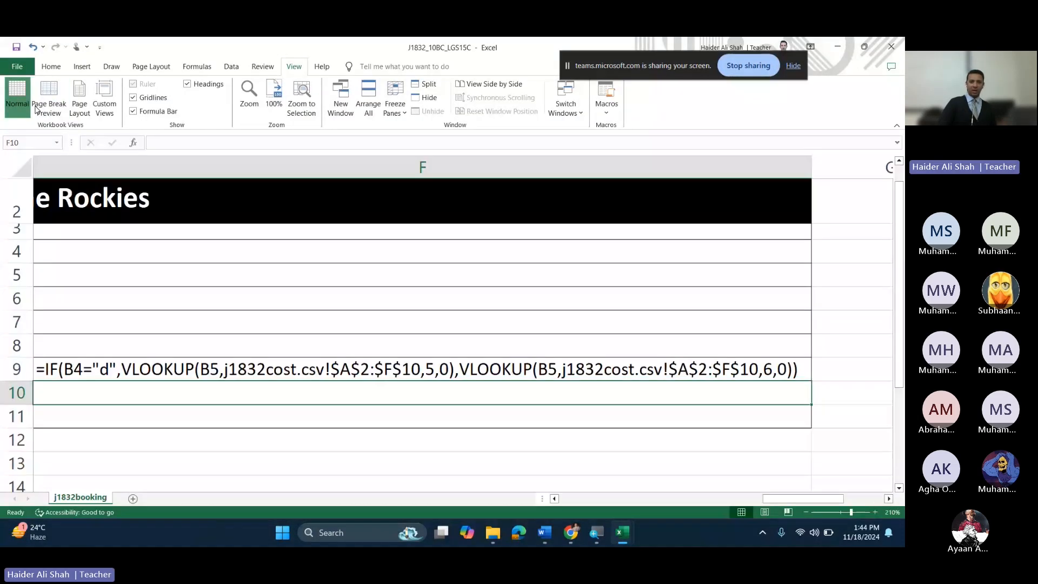
{"action": "left_click", "coordinate": [610, 500]}
{"action": "left_click", "coordinate": [554, 498]}
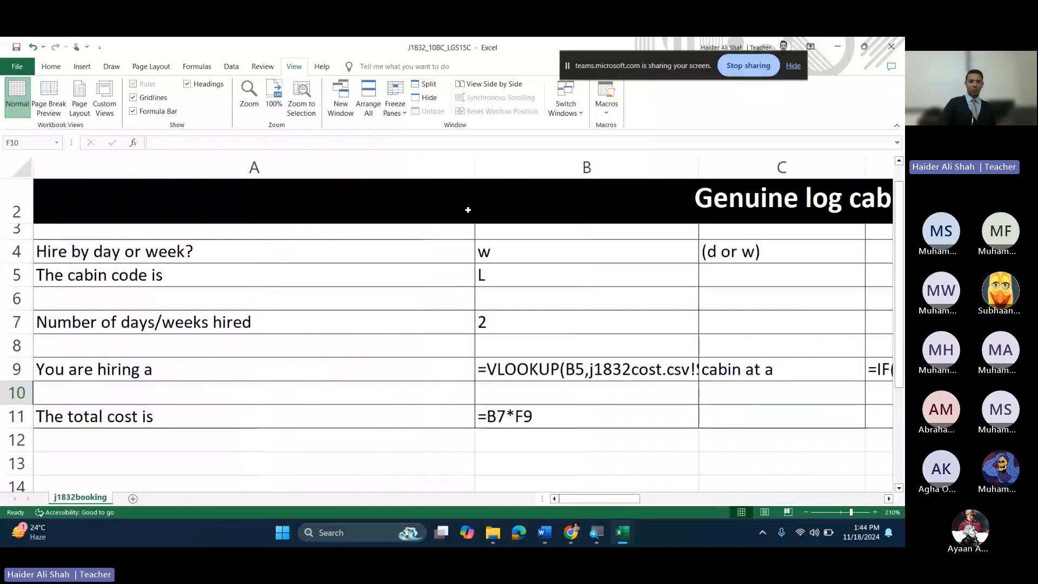
{"action": "left_click_drag", "start_coordinate": [474, 171], "coordinate": [255, 195]}
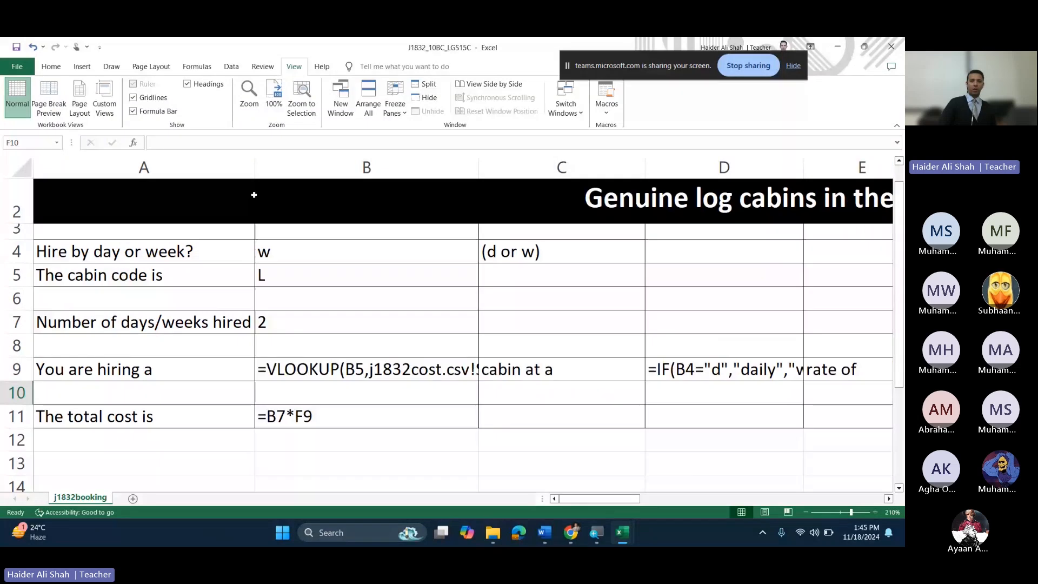
{"action": "left_click_drag", "start_coordinate": [479, 172], "coordinate": [608, 171]}
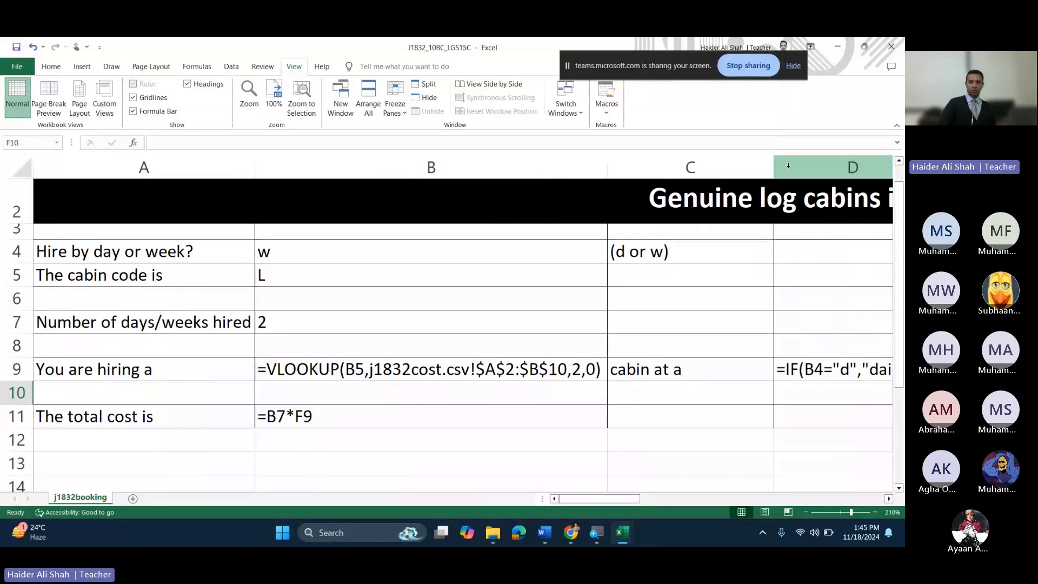
{"action": "left_click_drag", "start_coordinate": [774, 167], "coordinate": [686, 174]}
{"action": "left_click_drag", "start_coordinate": [616, 498], "coordinate": [700, 488]}
{"action": "double_click", "coordinate": [271, 167]}
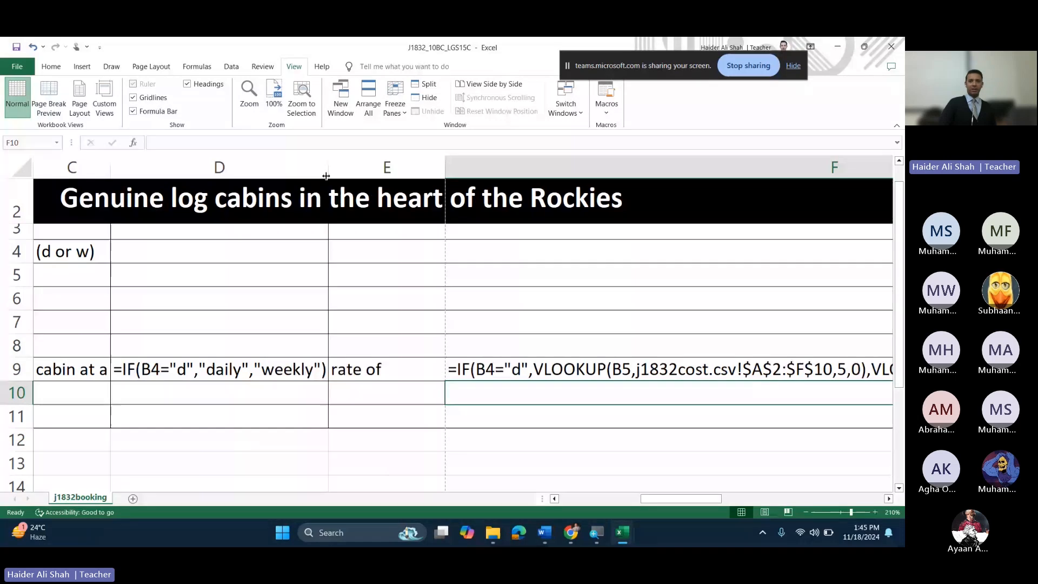
{"action": "left_click_drag", "start_coordinate": [445, 167], "coordinate": [386, 181]}
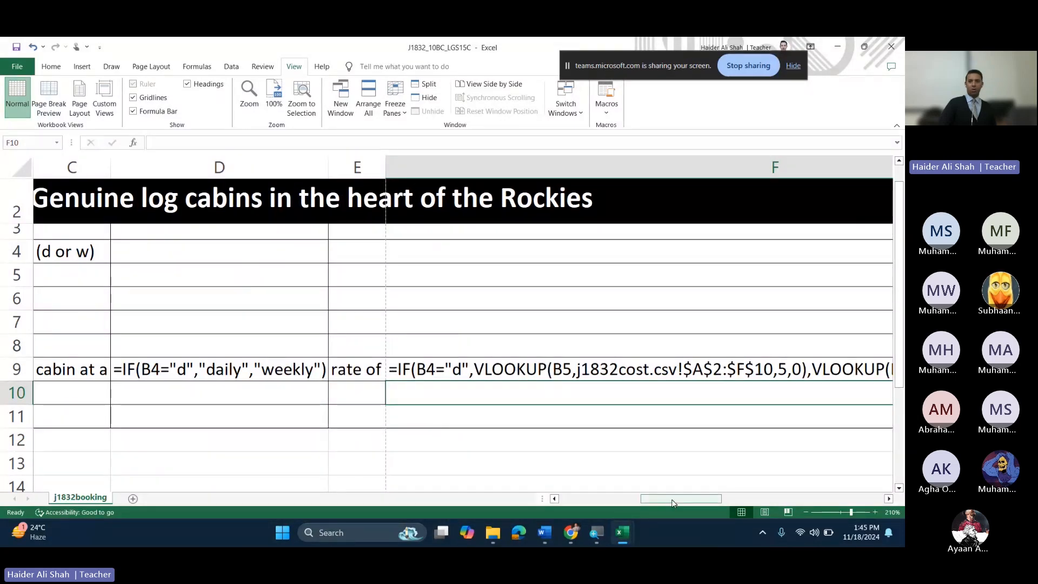
{"action": "left_click_drag", "start_coordinate": [673, 503], "coordinate": [711, 498]}
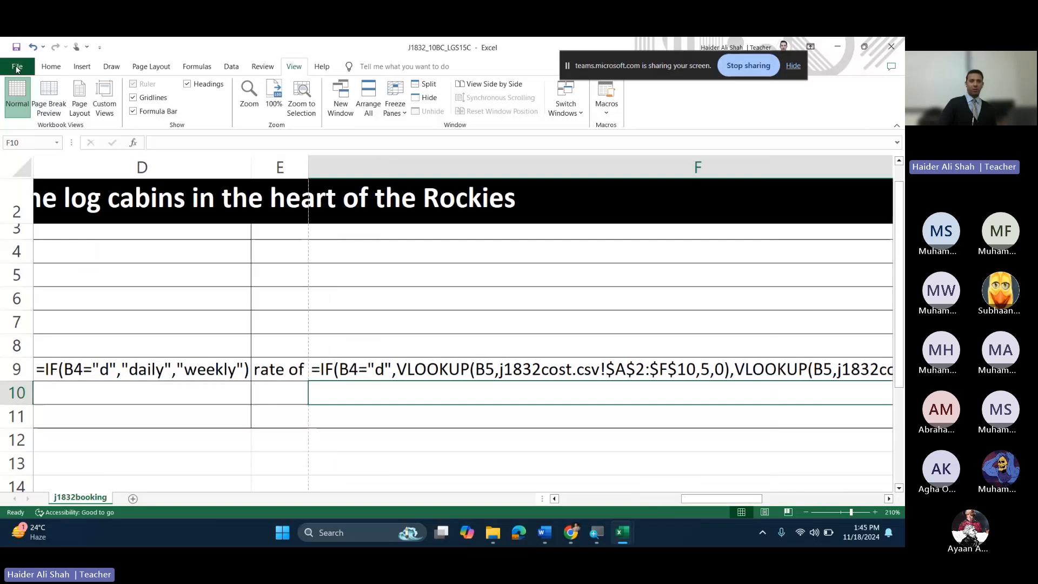
Step: Adjust the page break so the formula sheet fits one landscape A4 page, then preview it
{"action": "left_click", "coordinate": [18, 67]}
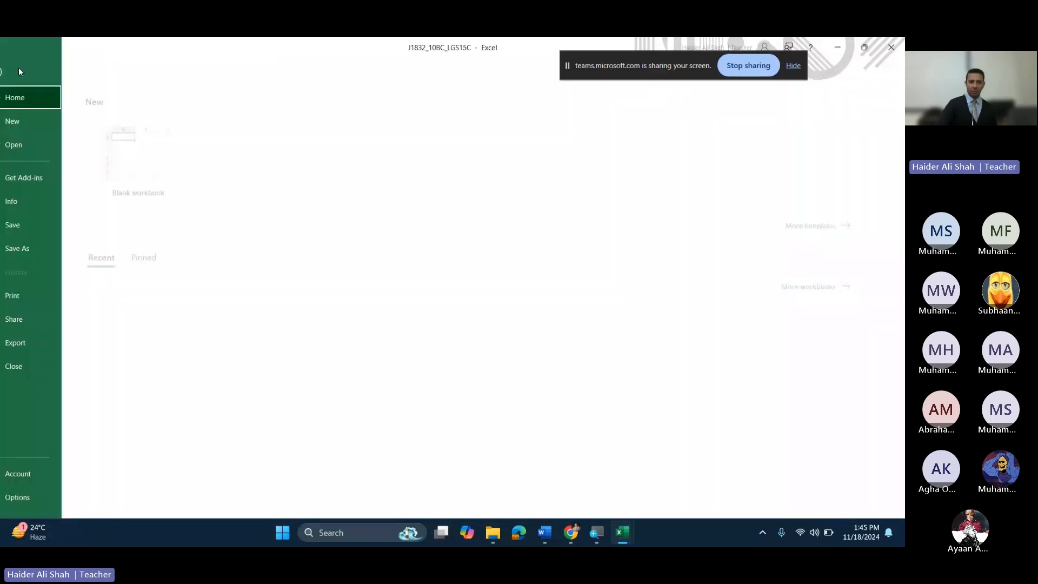
{"action": "left_click", "coordinate": [33, 295]}
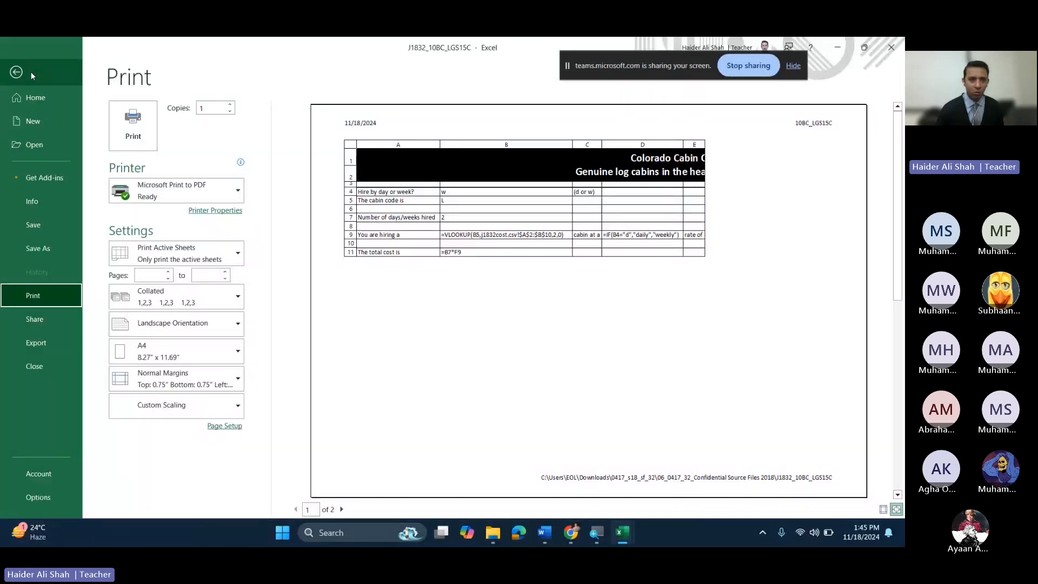
{"action": "left_click", "coordinate": [16, 72]}
{"action": "left_click", "coordinate": [53, 100]}
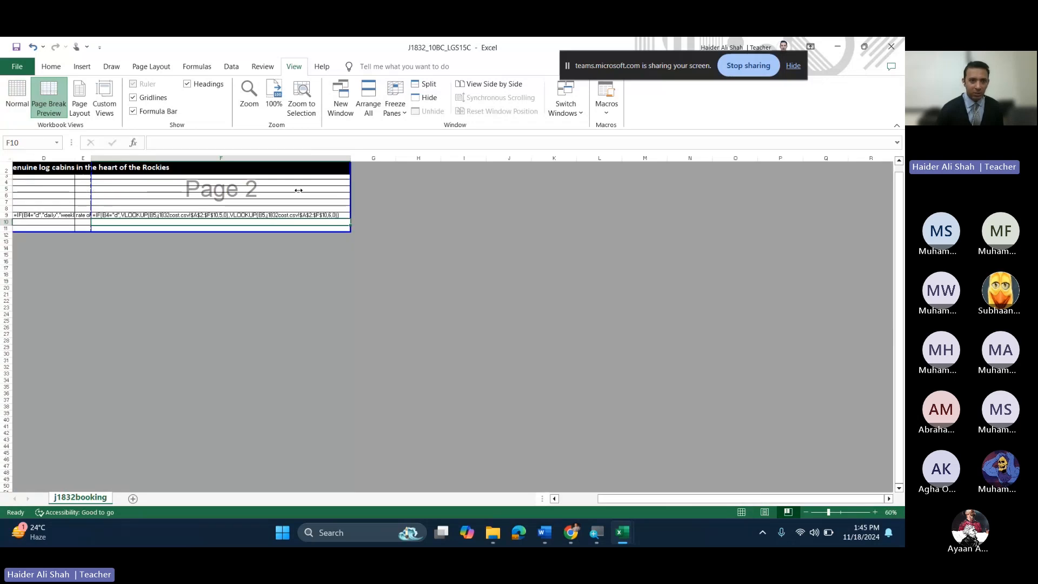
{"action": "left_click_drag", "start_coordinate": [298, 190], "coordinate": [343, 196]}
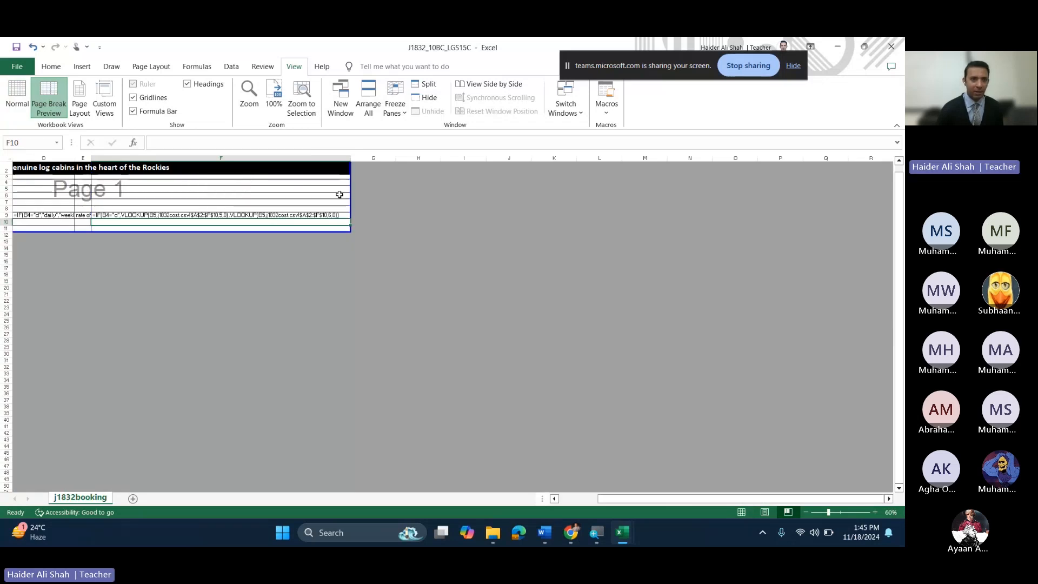
{"action": "left_click", "coordinate": [17, 66]}
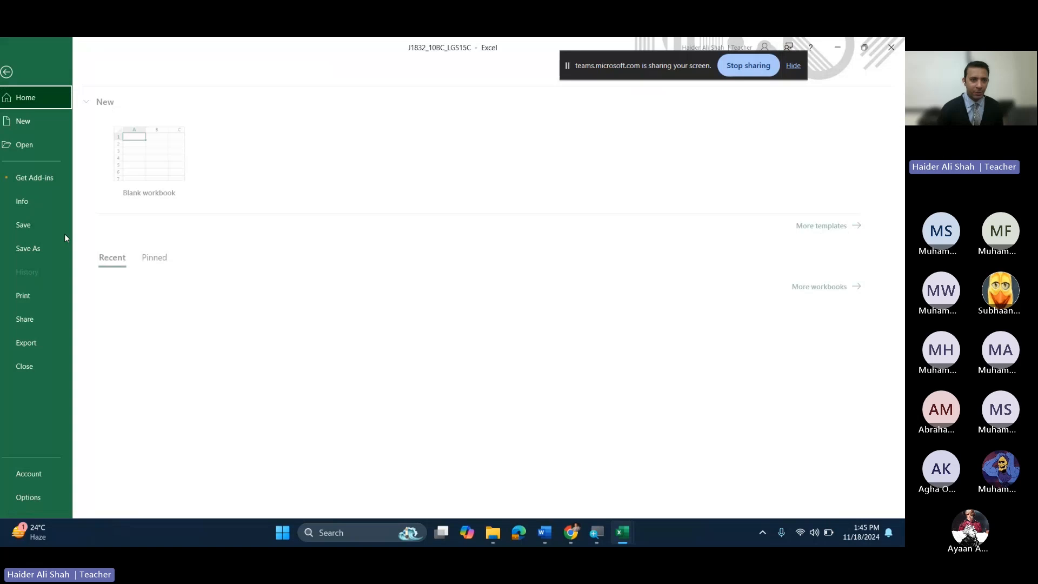
{"action": "left_click", "coordinate": [54, 295]}
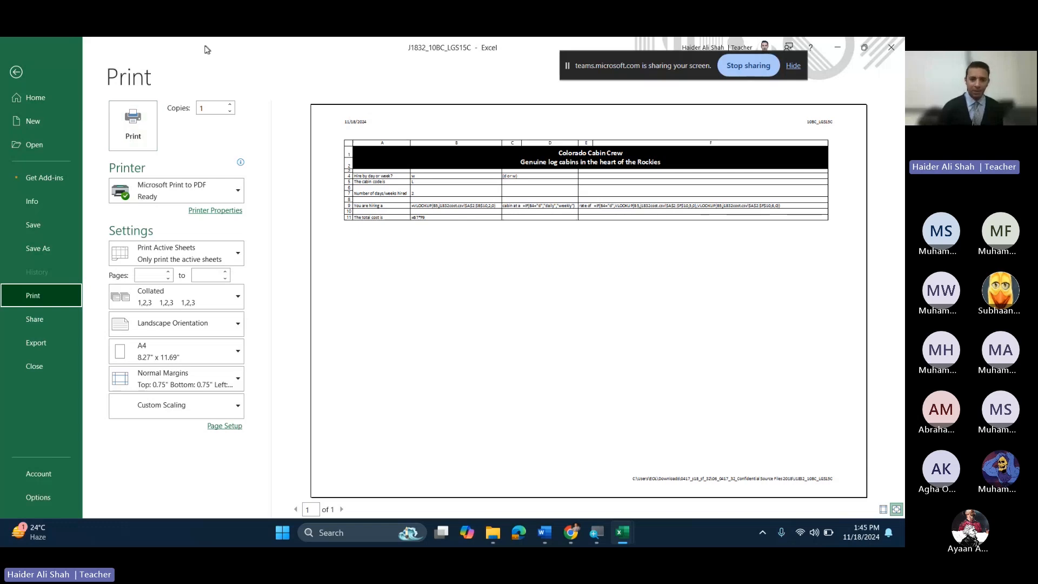
Step: Bring the question paper forward in Chrome and read down to questions 24–25
{"action": "mouse_move", "coordinate": [572, 532]}
{"action": "left_click", "coordinate": [504, 476]}
{"action": "left_click", "coordinate": [503, 49]}
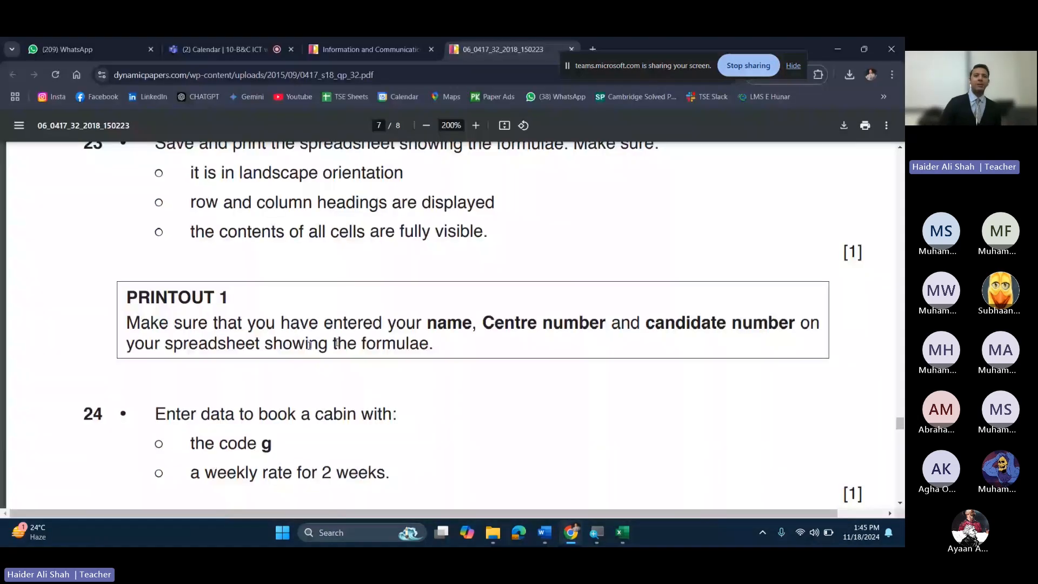
{"action": "scroll", "coordinate": [308, 345], "scroll_direction": "down", "scroll_amount": 3}
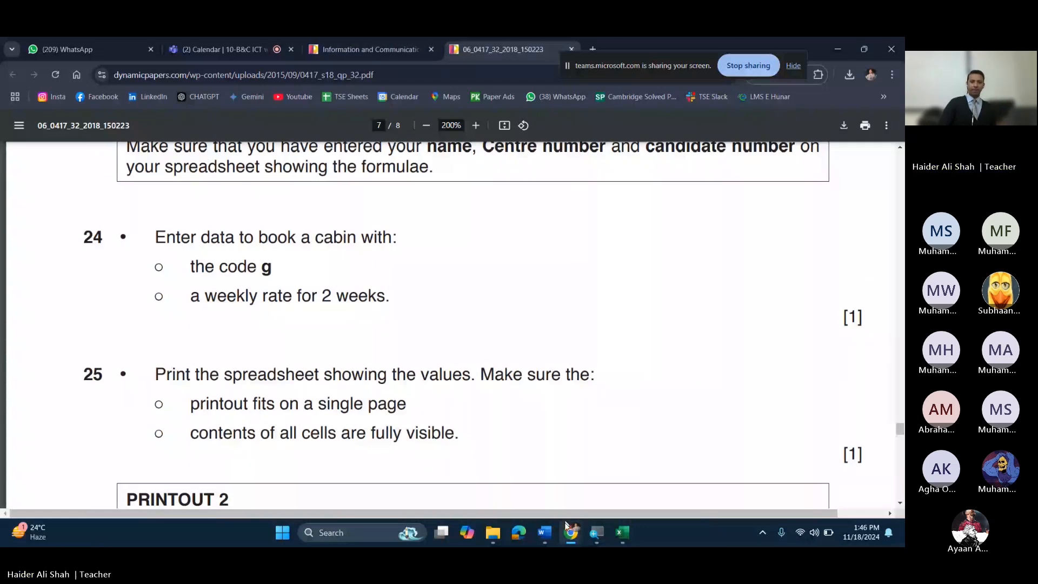
Step: Return to the cabin booking workbook and leave the print preview with Esc
{"action": "left_click", "coordinate": [622, 533]}
{"action": "left_click", "coordinate": [563, 475]}
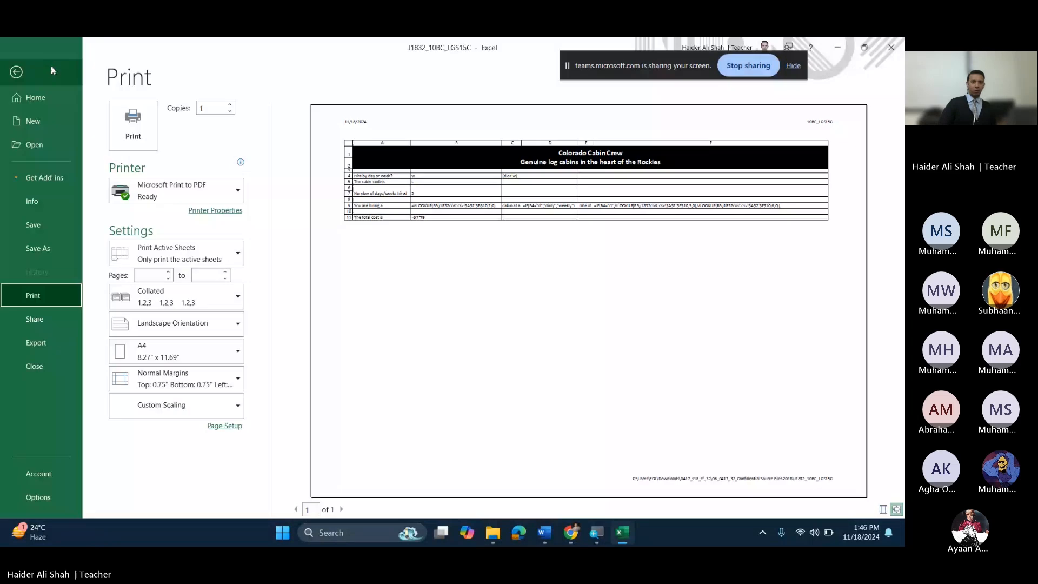
{"action": "key", "text": "Escape"}
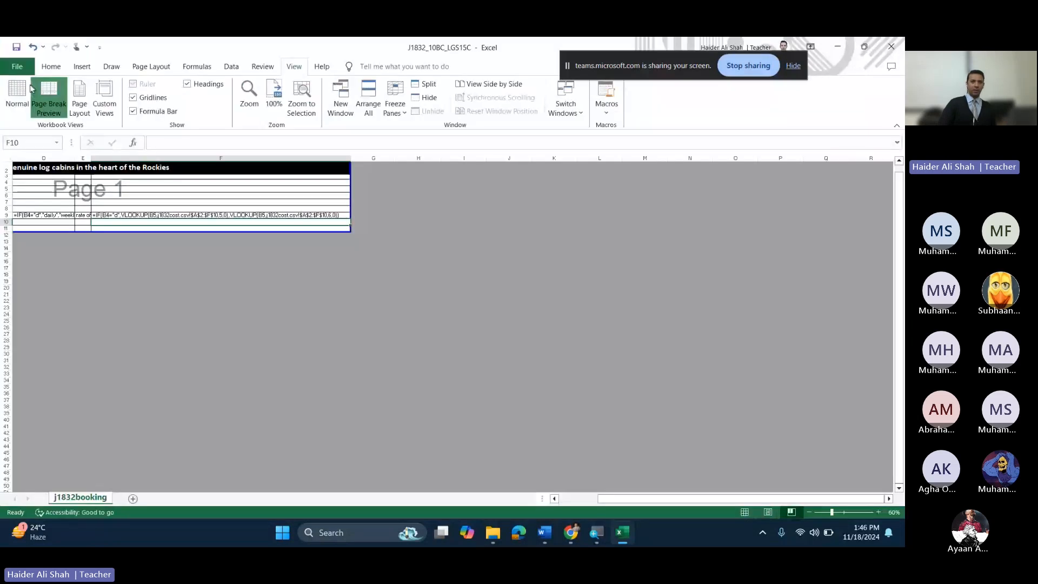
Step: Switch to Normal view, turn off Show Formulas to display values, and select all to refit columns
{"action": "left_click", "coordinate": [28, 91]}
{"action": "left_click", "coordinate": [51, 68]}
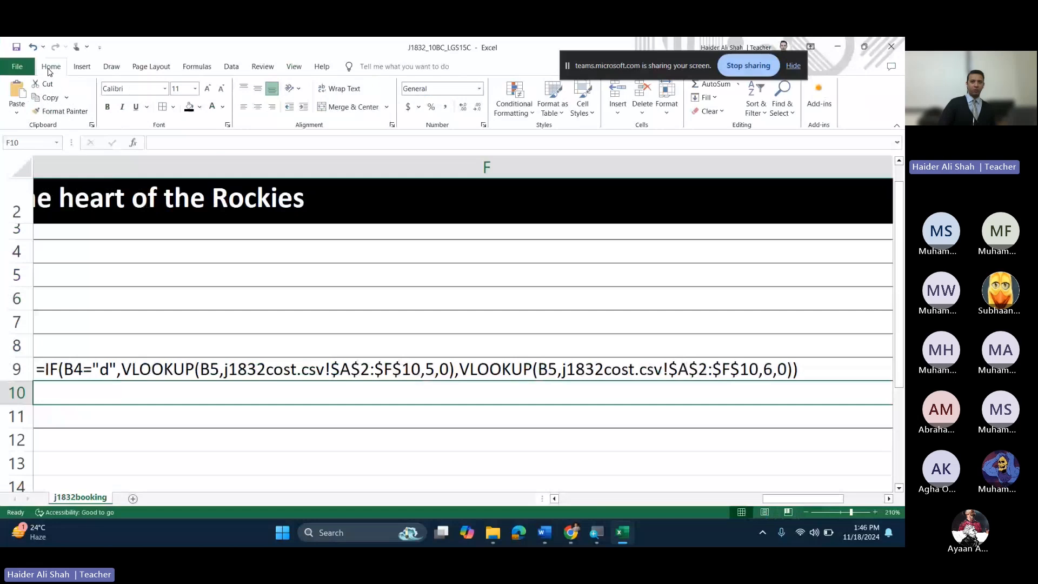
{"action": "left_click", "coordinate": [197, 66]}
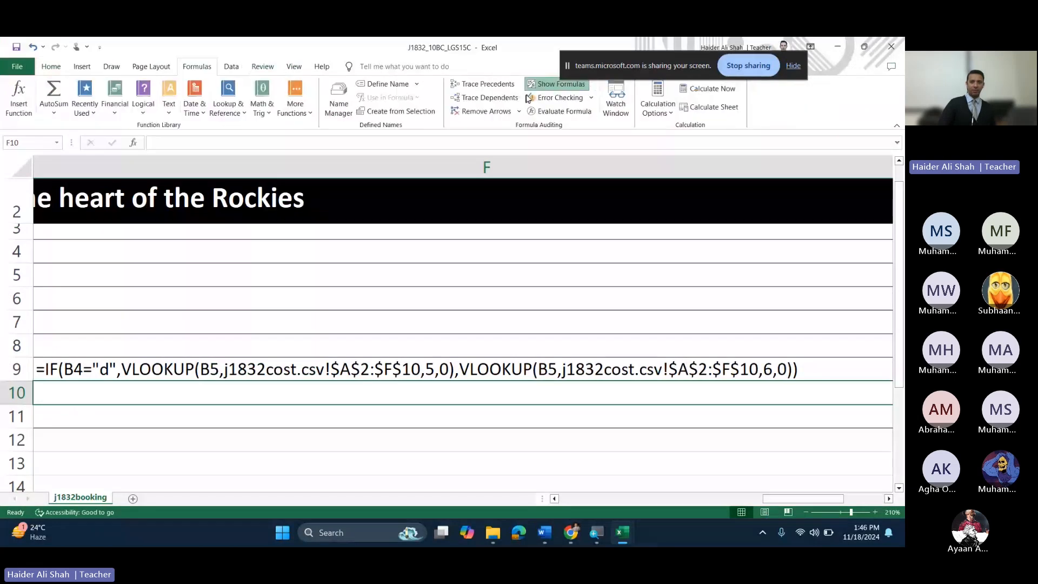
{"action": "left_click", "coordinate": [534, 86]}
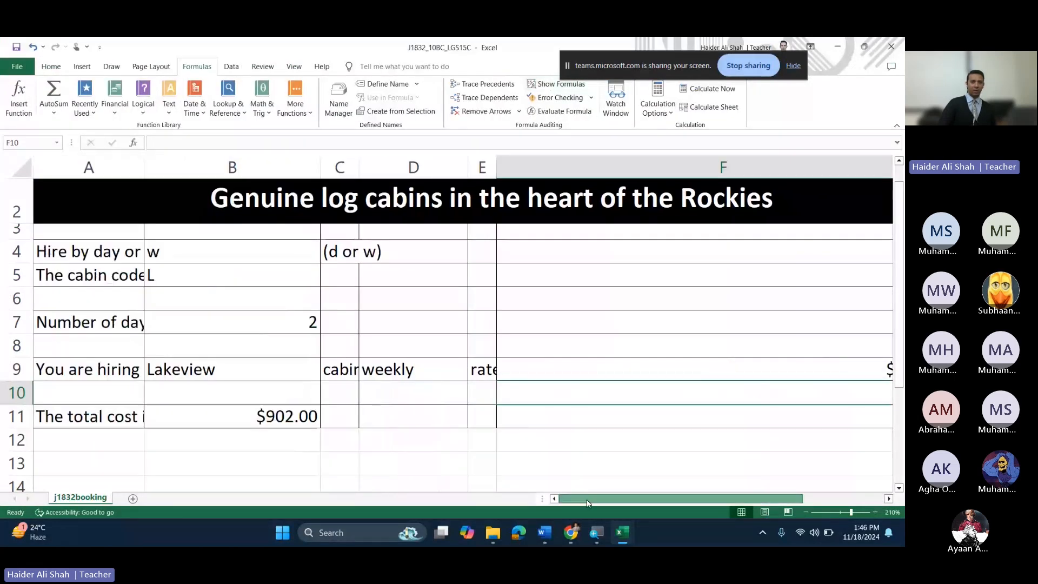
{"action": "key", "text": "ctrl+a"}
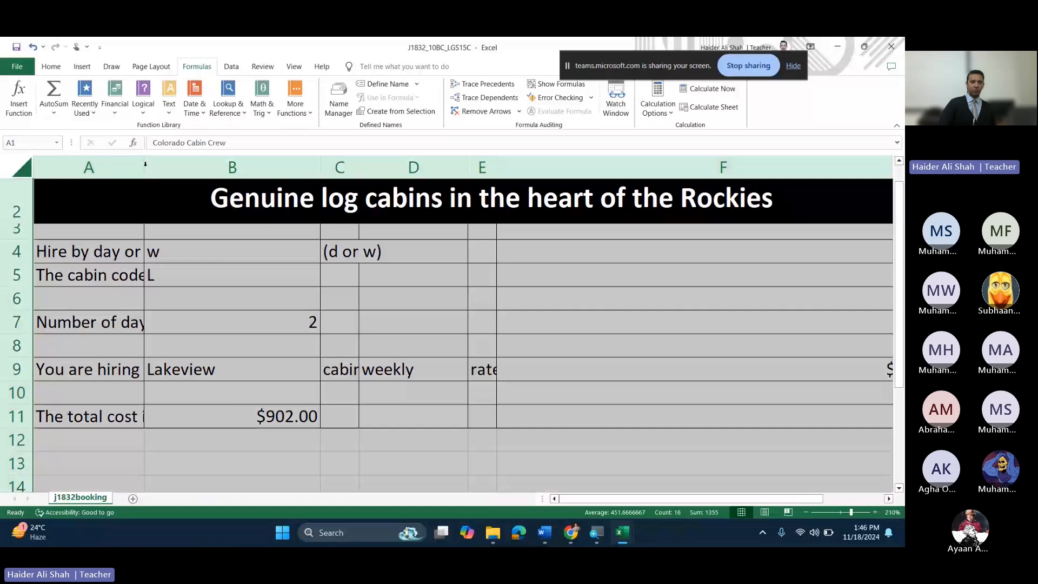
{"action": "left_click", "coordinate": [505, 393]}
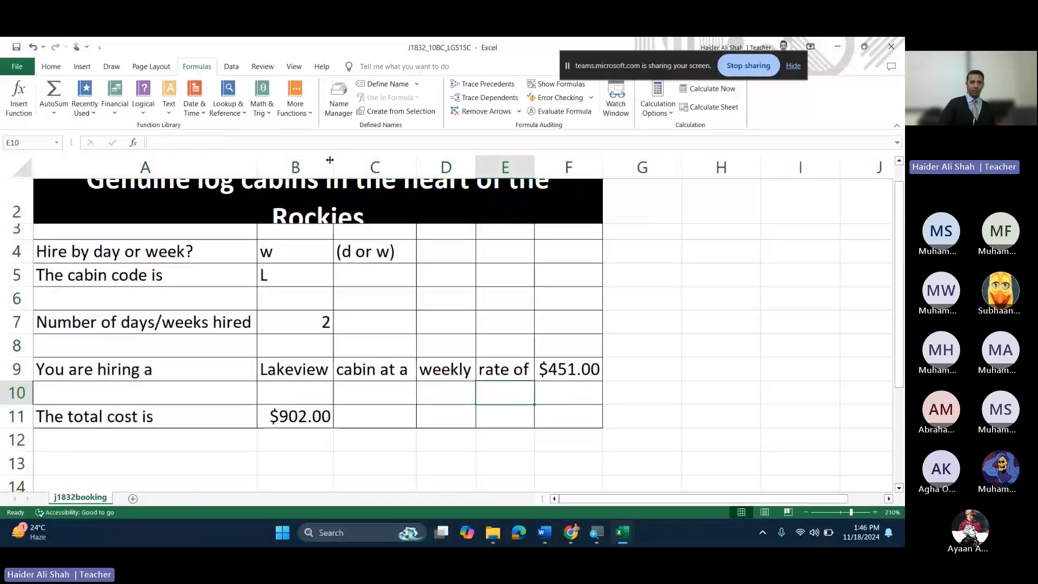
Step: Enter cabin code G in B5 to book the Granby cabin at $484.00 weekly
{"action": "left_click", "coordinate": [307, 269]}
{"action": "type", "text": "G"}
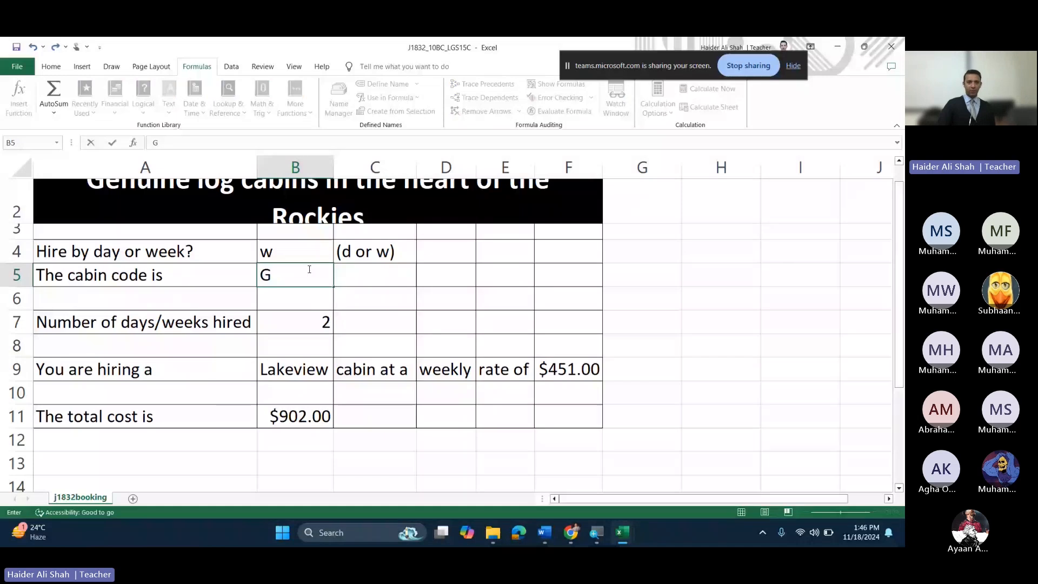
{"action": "key", "text": "Return"}
{"action": "key", "text": "Down"}
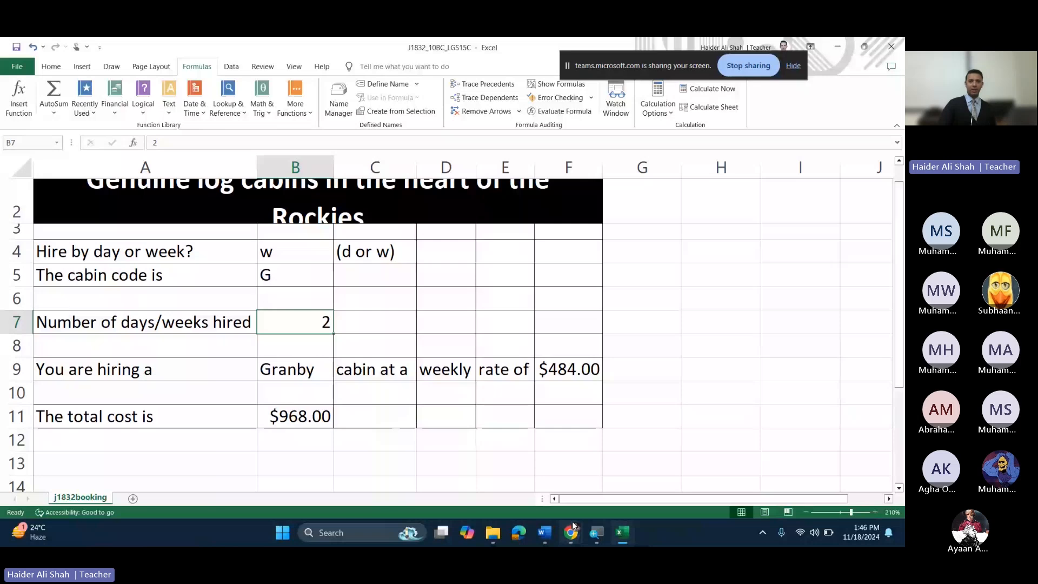
Step: Check the task in the question paper, then widen column F so the merged title fits one line
{"action": "left_click", "coordinate": [572, 533]}
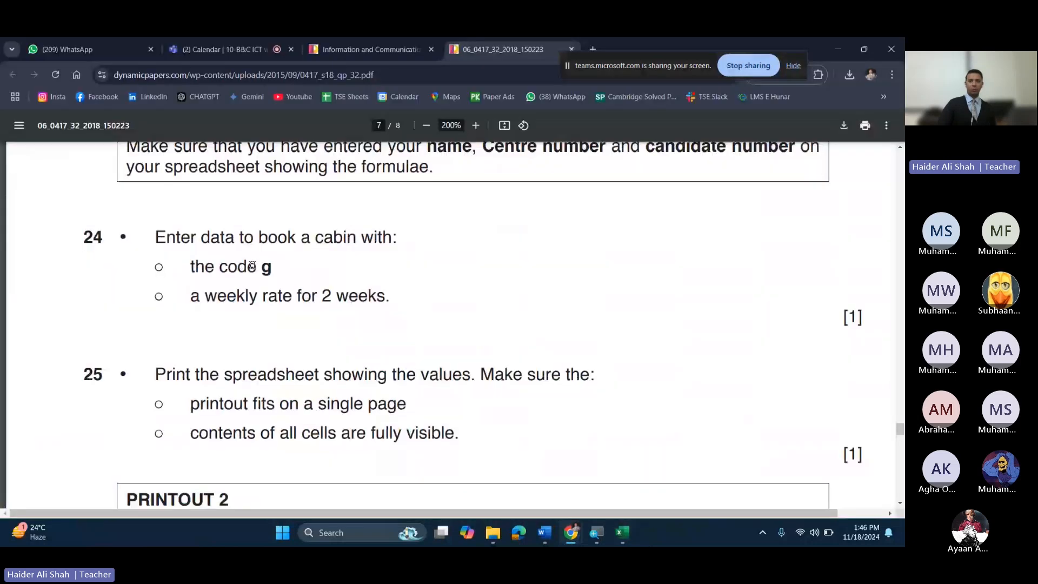
{"action": "left_click", "coordinate": [836, 45]}
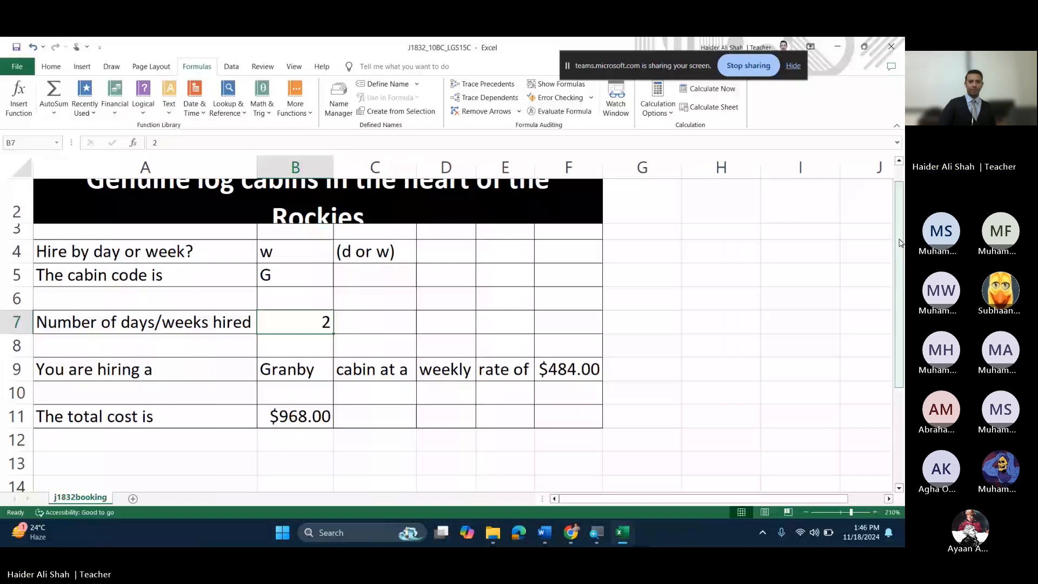
{"action": "scroll", "coordinate": [407, 250], "scroll_direction": "up", "scroll_amount": 1}
{"action": "left_click", "coordinate": [406, 251]}
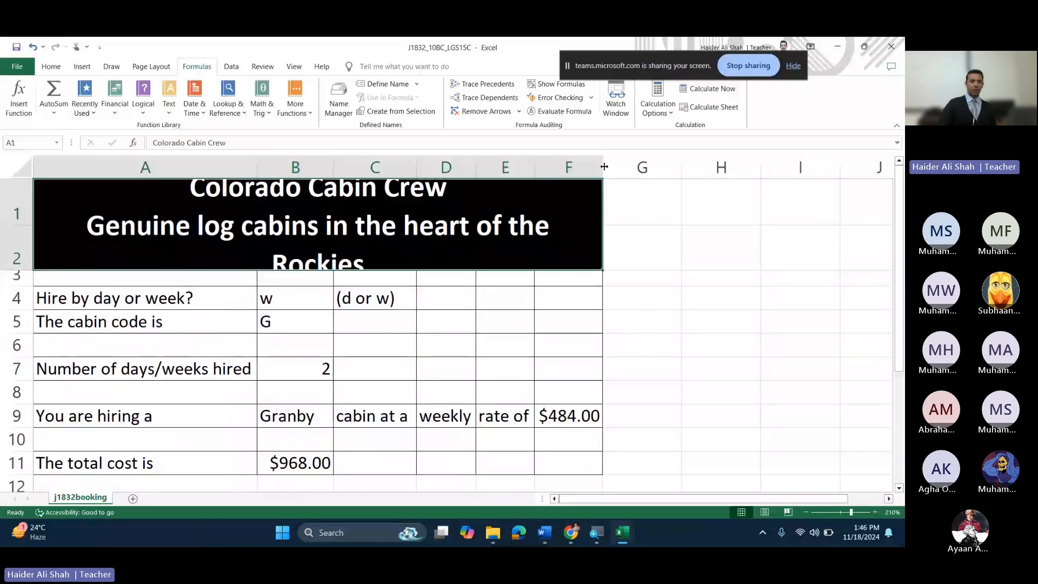
{"action": "left_click_drag", "start_coordinate": [604, 167], "coordinate": [617, 167]}
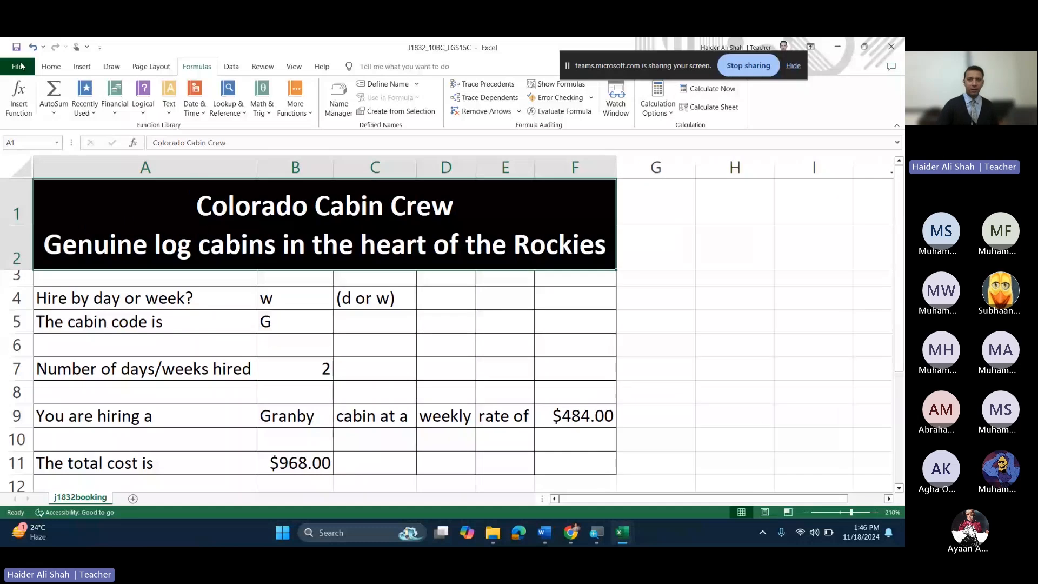
{"action": "left_click", "coordinate": [20, 66]}
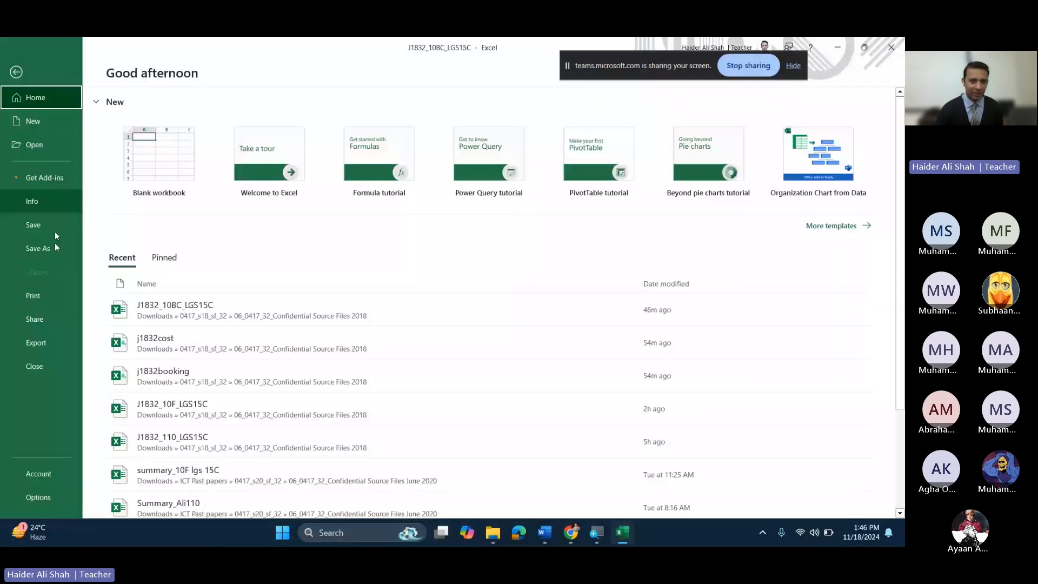
Step: Set the values printout to portrait orientation with 100% scaling in Page Setup
{"action": "left_click", "coordinate": [38, 297]}
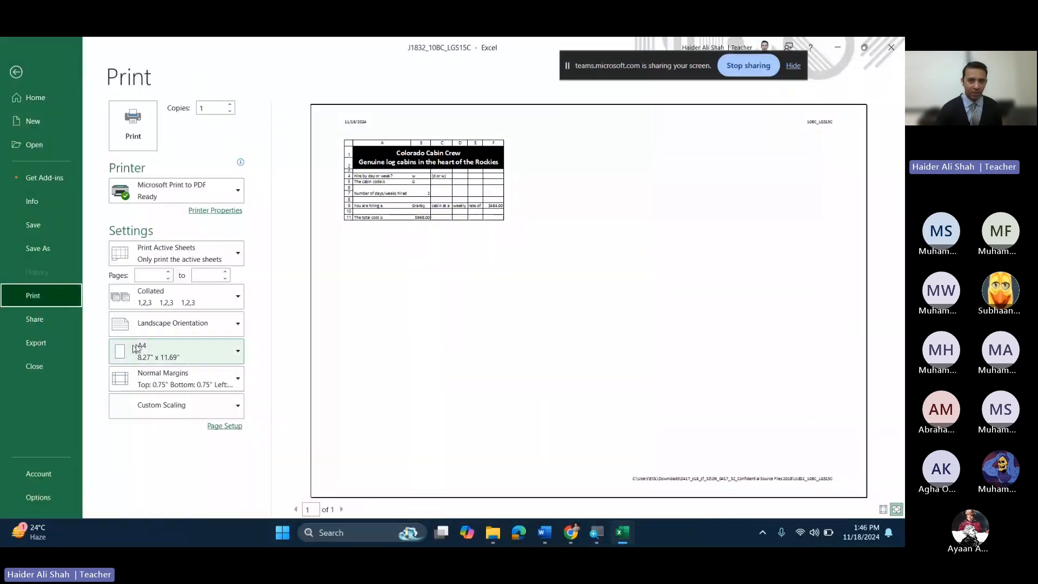
{"action": "left_click", "coordinate": [173, 323]}
{"action": "left_click", "coordinate": [204, 353]}
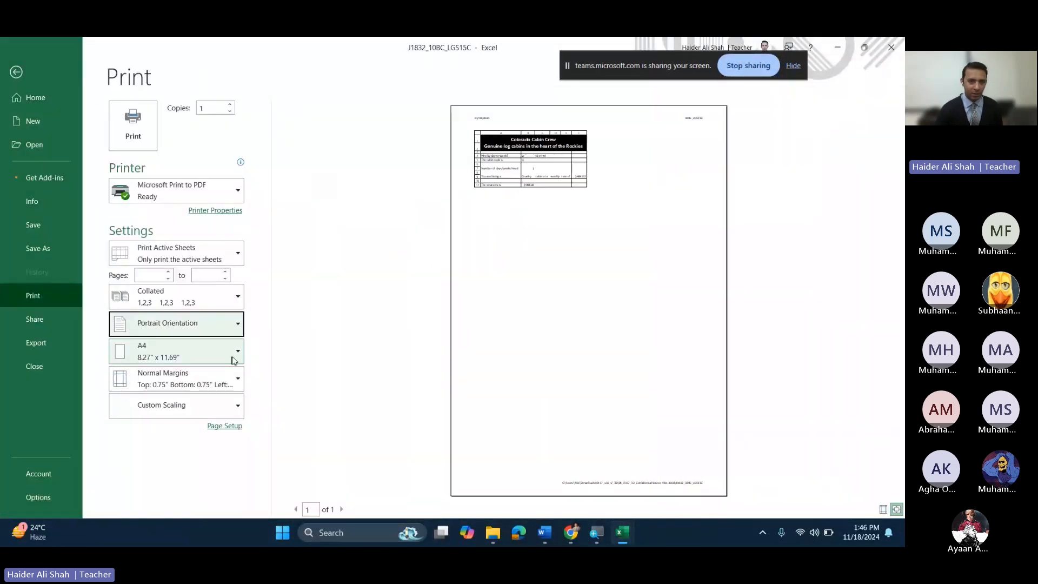
{"action": "left_click", "coordinate": [237, 427]}
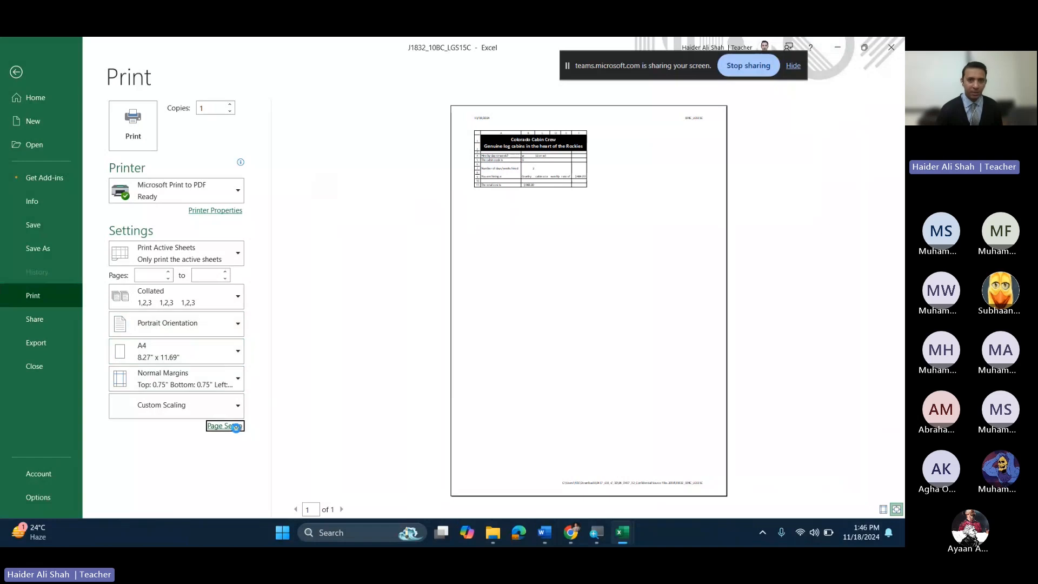
{"action": "left_click", "coordinate": [463, 126]}
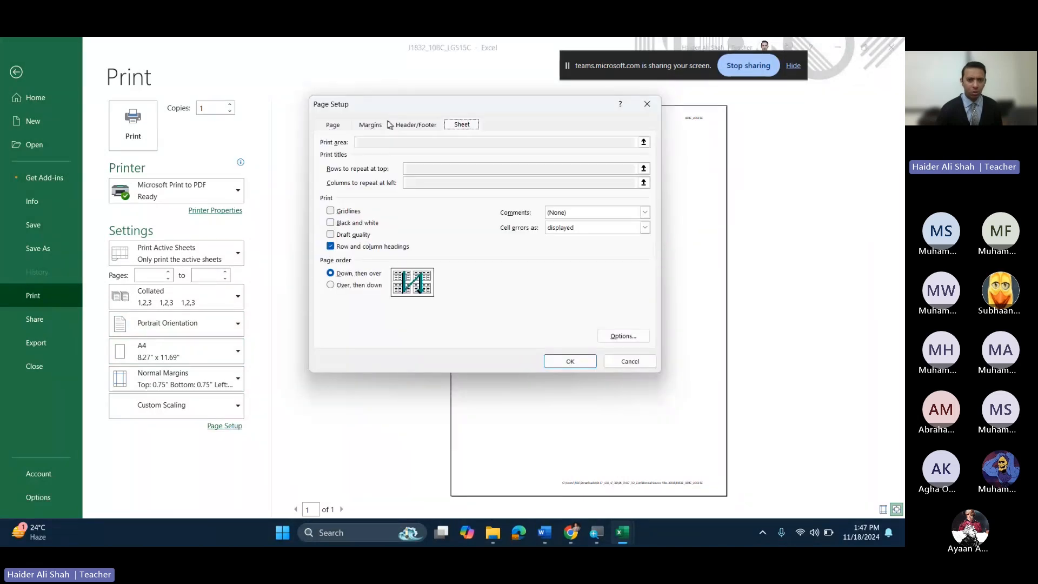
{"action": "left_click", "coordinate": [341, 126]}
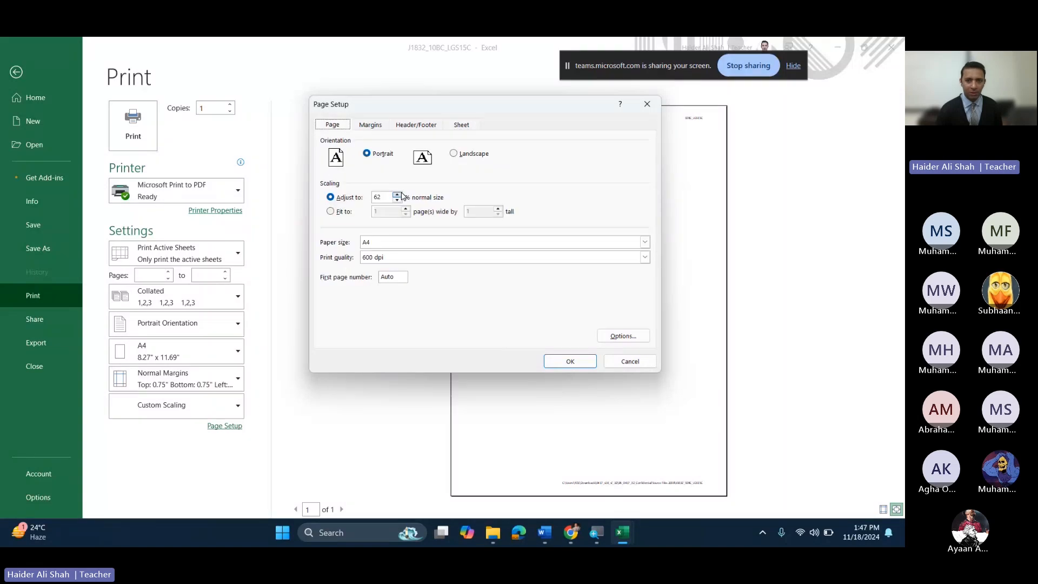
{"action": "left_click", "coordinate": [400, 193]}
{"action": "left_click", "coordinate": [582, 363]}
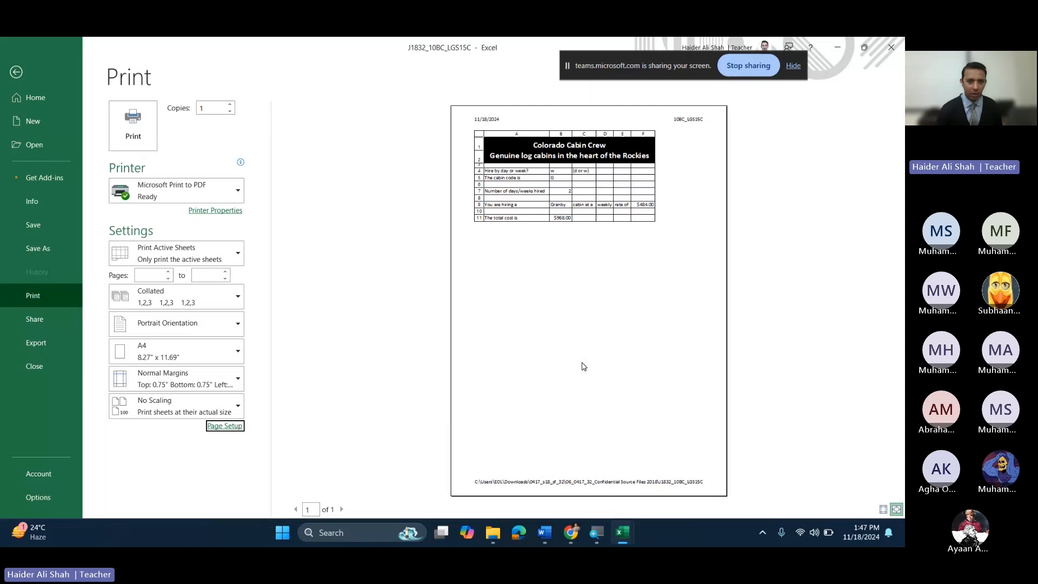
Step: Recheck the Page Setup sheet options, then hide Excel and bring back the question paper
{"action": "left_click", "coordinate": [234, 425]}
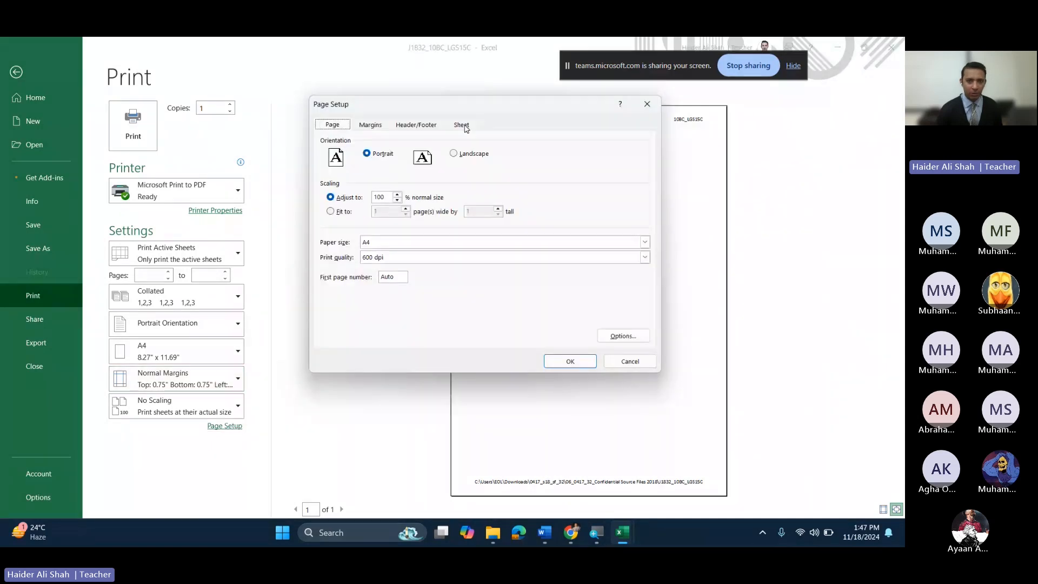
{"action": "left_click", "coordinate": [464, 127]}
{"action": "left_click", "coordinate": [569, 361]}
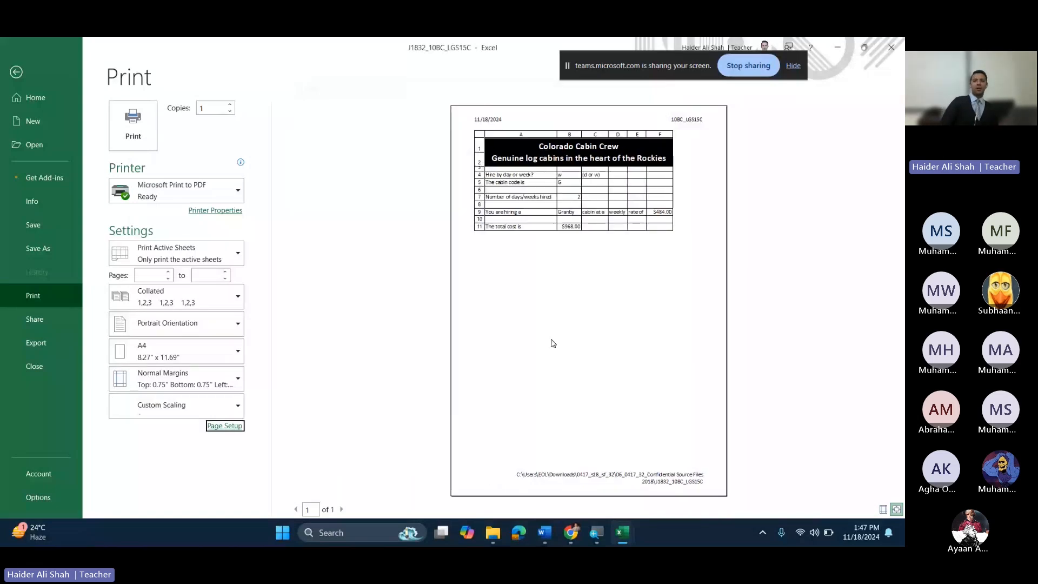
{"action": "left_click", "coordinate": [839, 44]}
{"action": "mouse_move", "coordinate": [572, 532]}
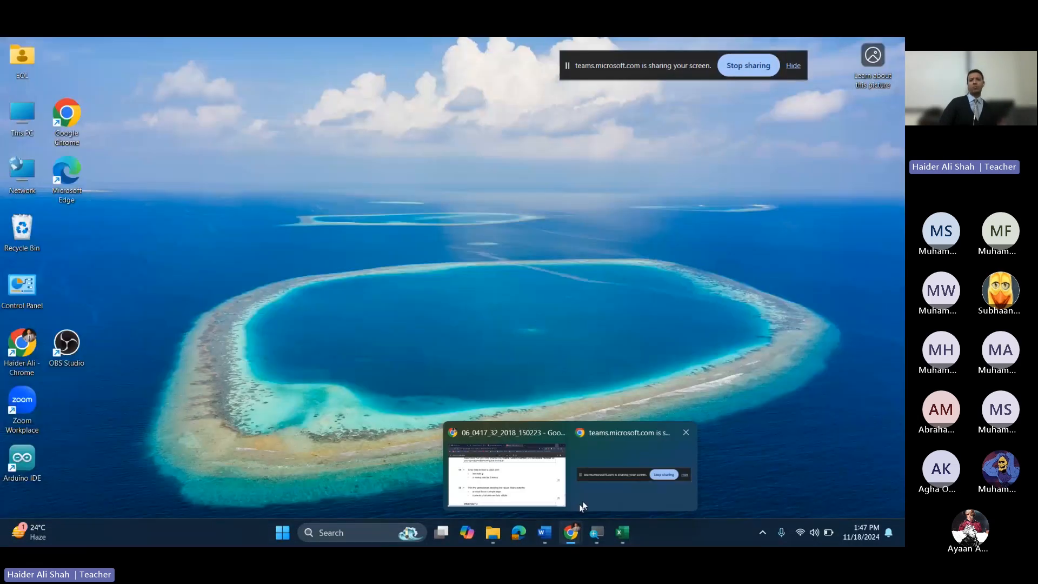
{"action": "left_click", "coordinate": [563, 489]}
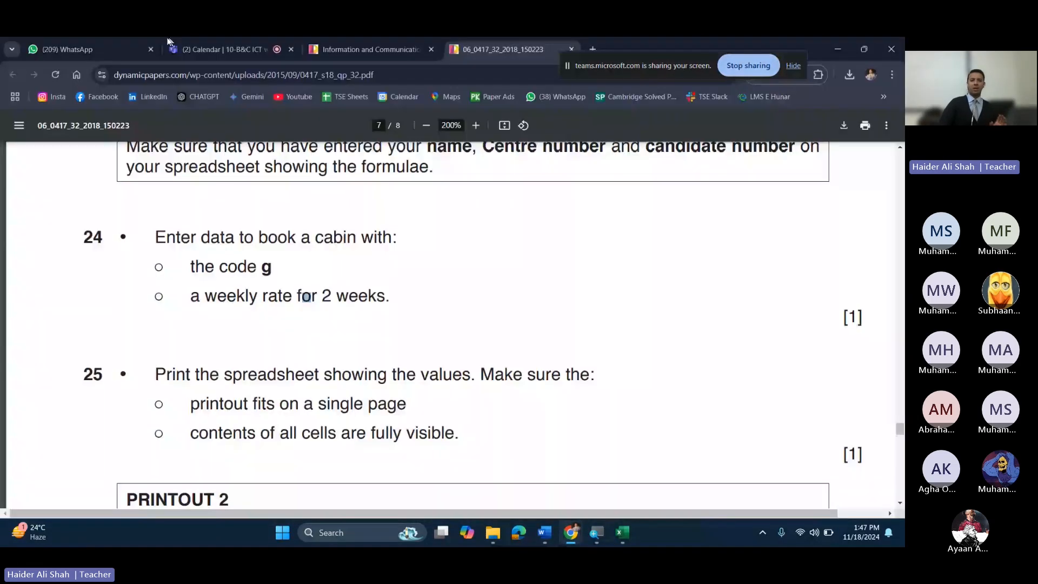